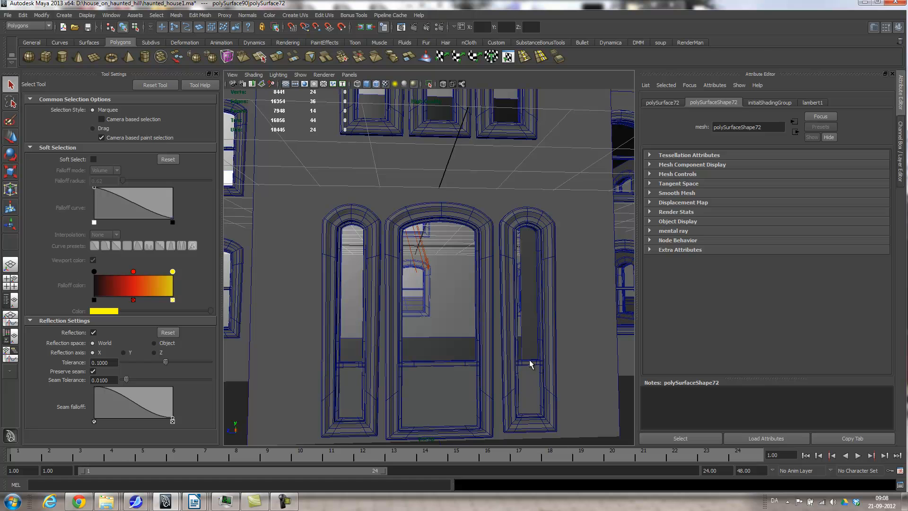
Examine the front facade's doorway and arched window frames from several angles and distances.
left_click_drag(547, 340, 547, 373, "alt")
left_click(546, 374)
left_click(485, 381)
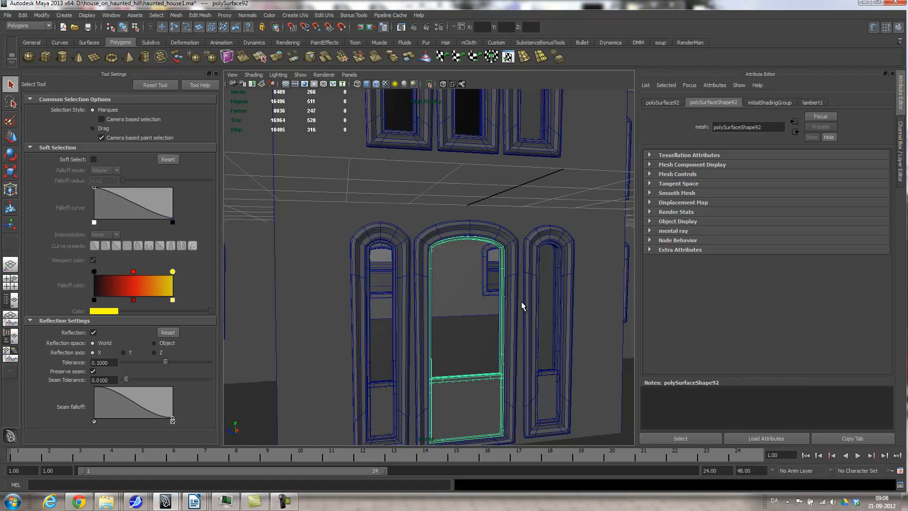
middle_click_drag(522, 302, 520, 370, "alt")
right_click_drag(521, 370, 466, 428, "alt")
middle_click_drag(442, 340, 444, 310, "alt")
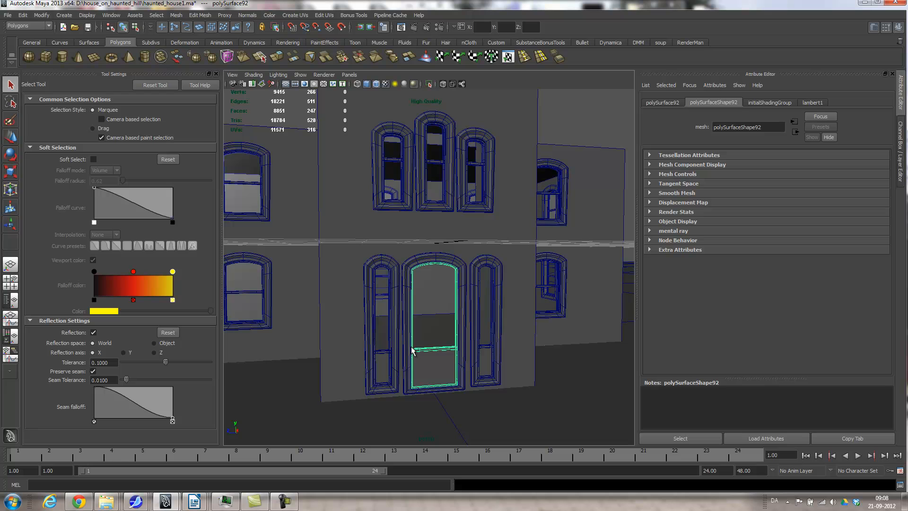
key("Down")
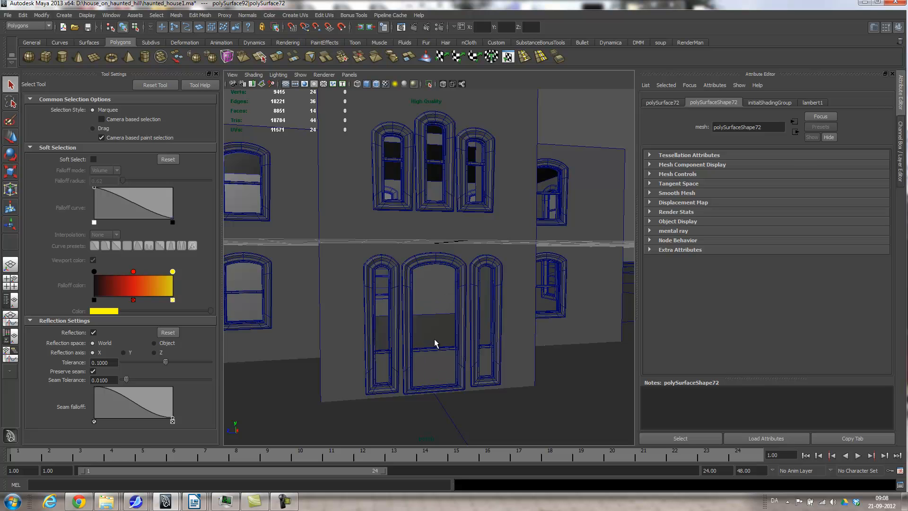
left_click_drag(452, 370, 488, 388, "alt")
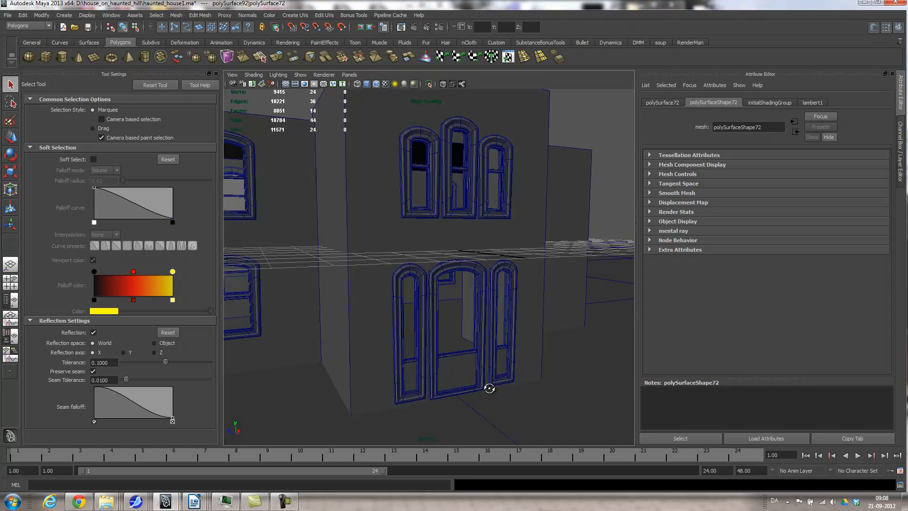
right_click_drag(461, 387, 546, 392, "alt")
left_click_drag(547, 395, 490, 243, "alt")
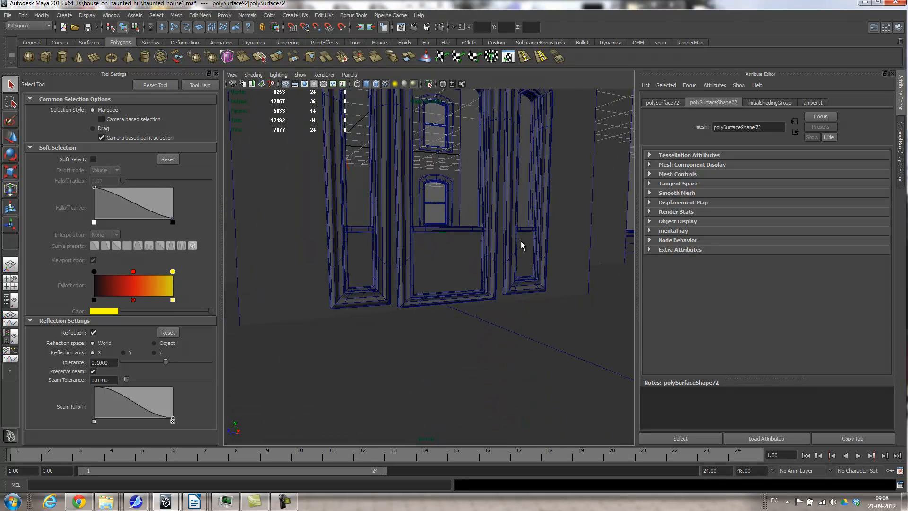
right_click_drag(536, 213, 400, 226, "alt")
middle_click_drag(400, 225, 401, 265, "alt")
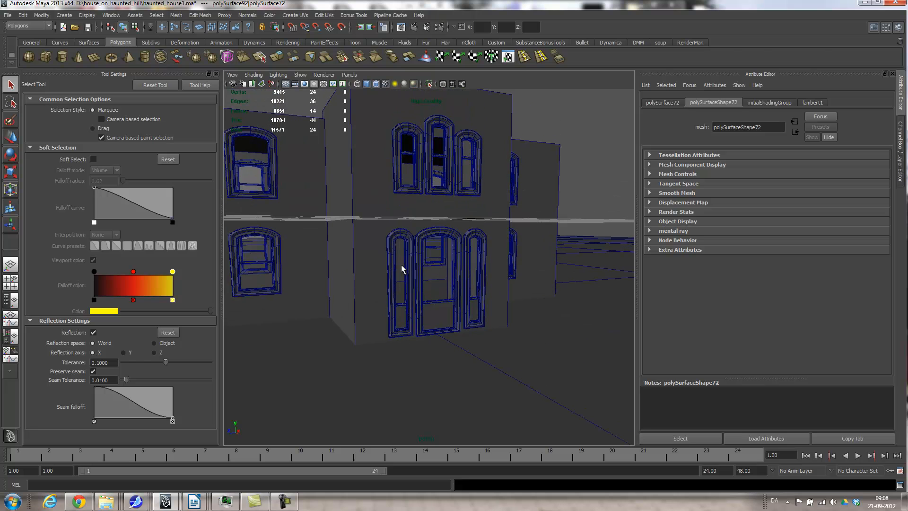
Switch to the file explorer and open the house_on_haunted_hill folder on the Data (D:) drive.
mouse_move(107, 501)
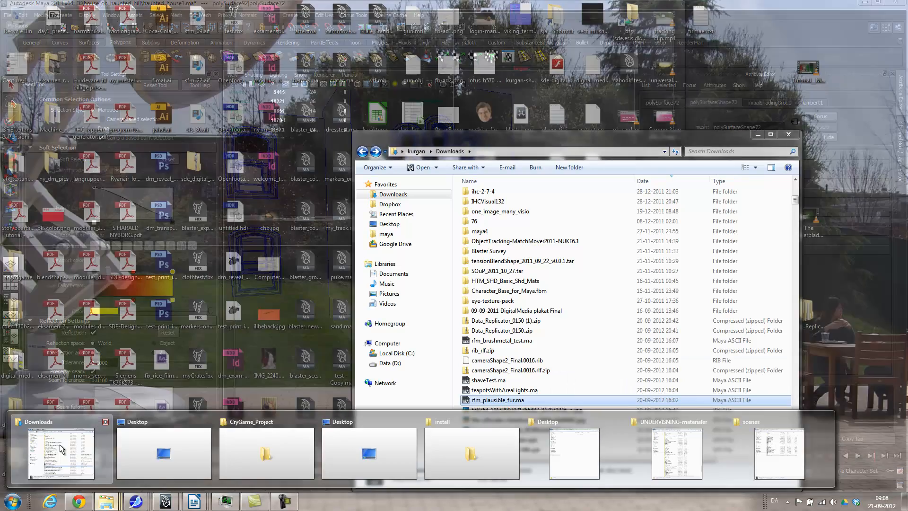
left_click(60, 444)
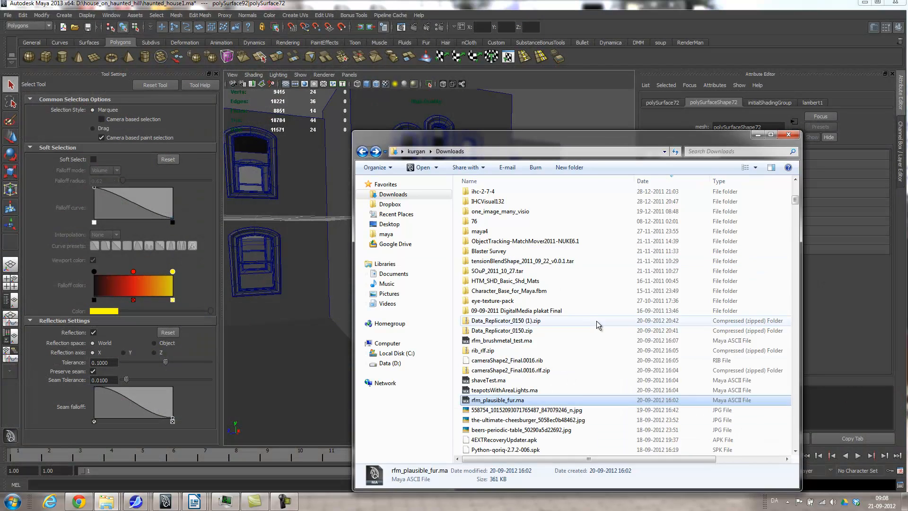
scroll(598, 324, "down", 7)
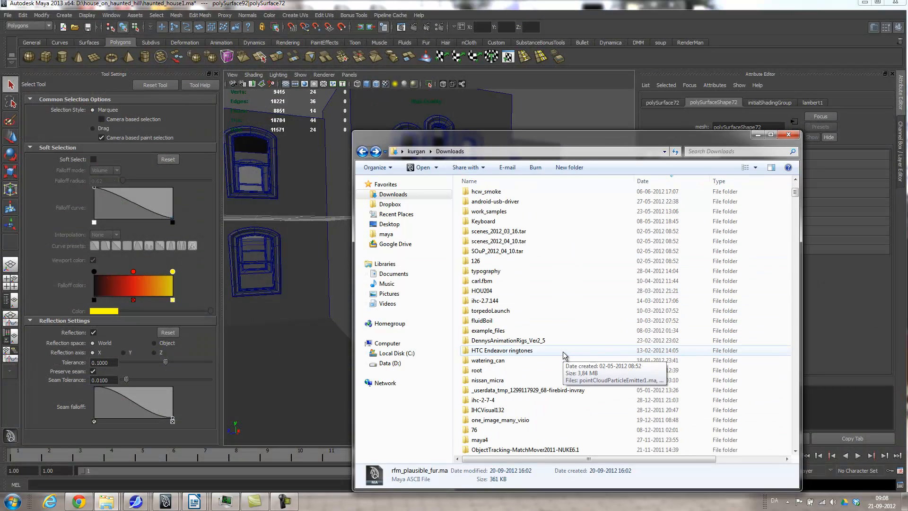
scroll(566, 344, "up", 1)
left_click(566, 344)
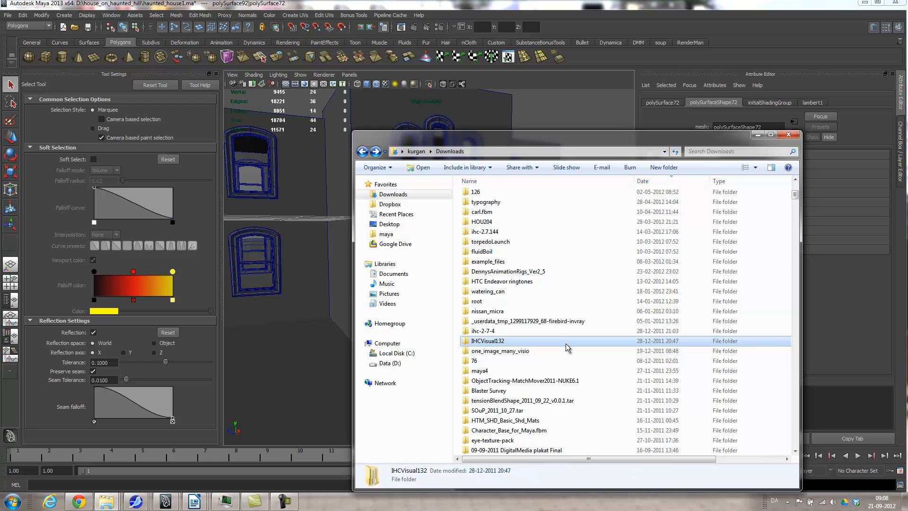
type("hap")
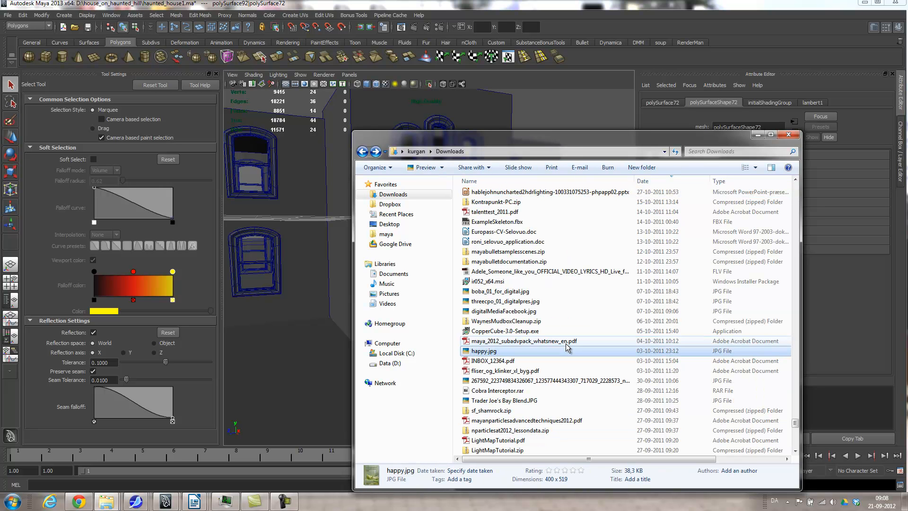
left_click(396, 363)
left_click(584, 324)
scroll(584, 326, "down", 6)
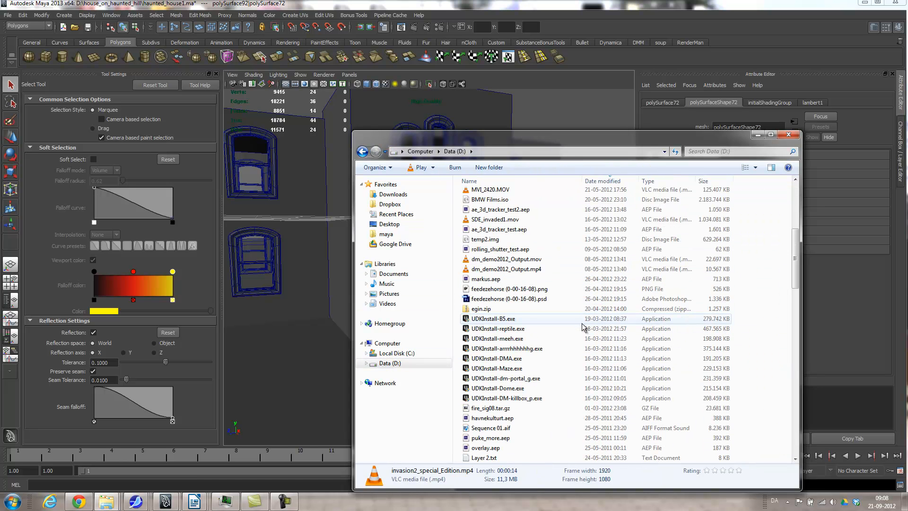
scroll(584, 326, "down", 4)
double_click(520, 225)
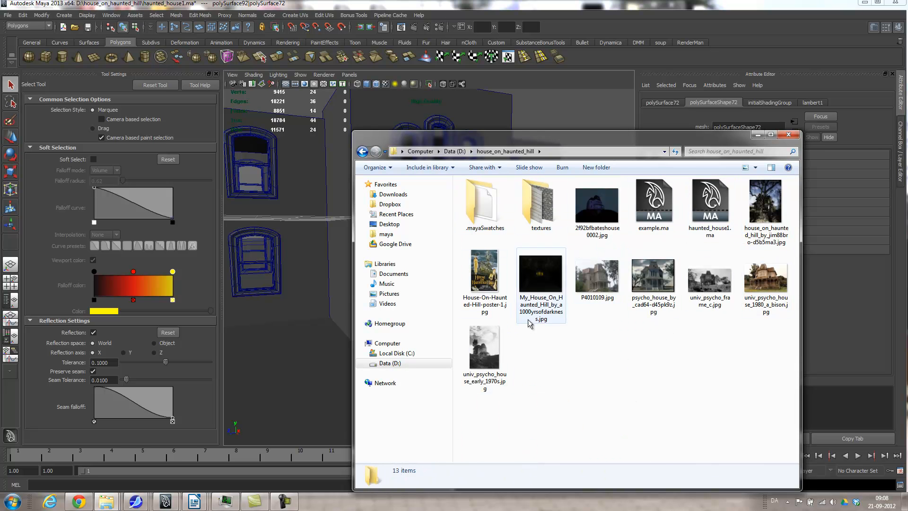
Open the reference image psycho_house_by_cad64-d45pk9z.jpg in a window beside the 3D viewport and minimize the file explorer.
double_click(596, 279)
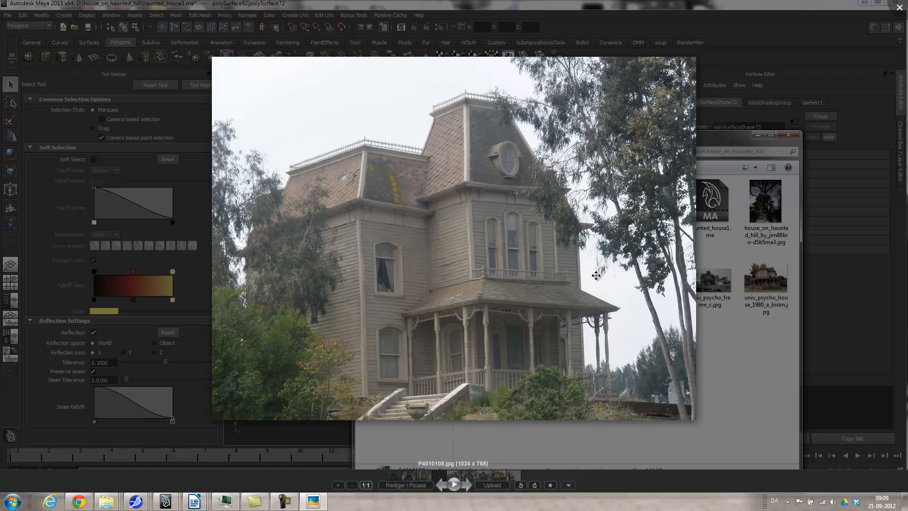
key("Right")
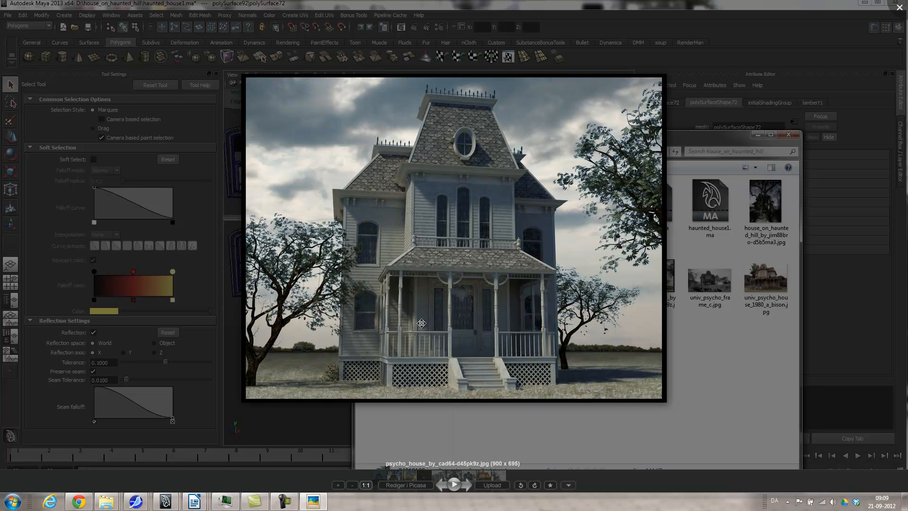
left_click_drag(510, 189, 592, 299)
left_click(756, 134)
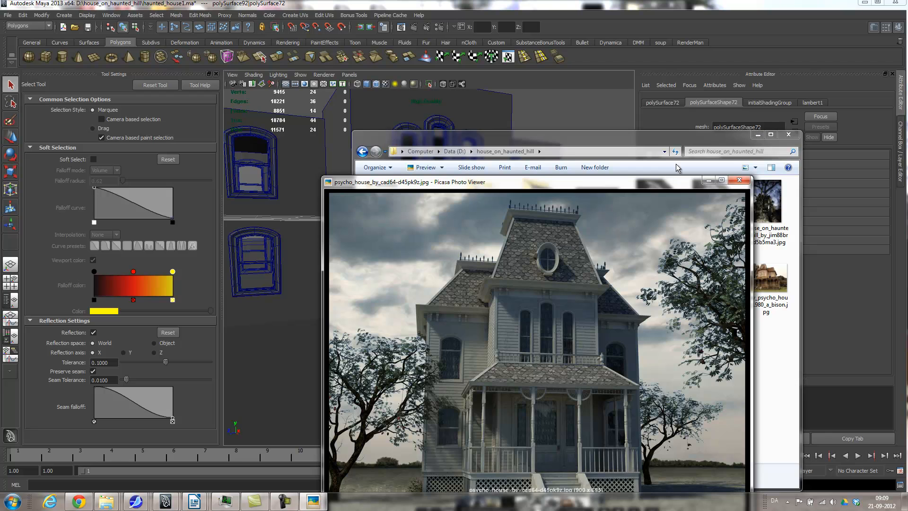
left_click(758, 134)
left_click_drag(607, 191, 765, 71)
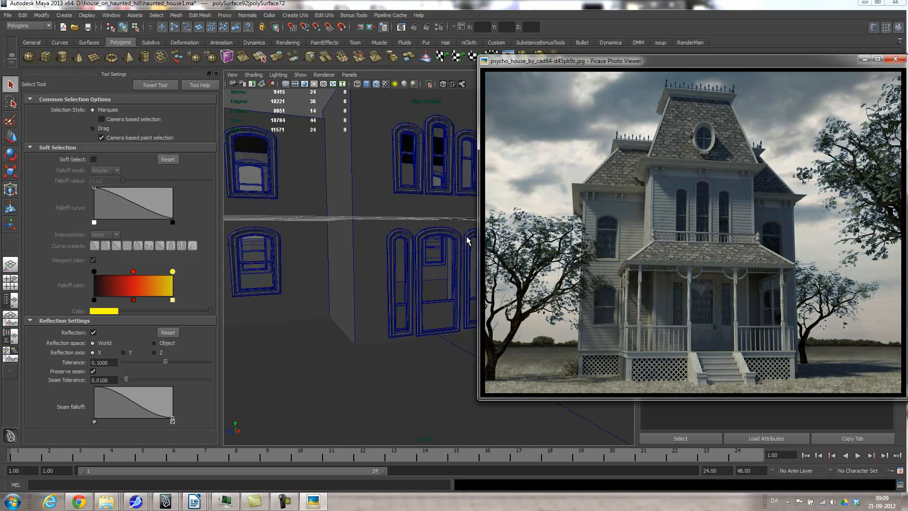
left_click_drag(515, 63, 566, 84)
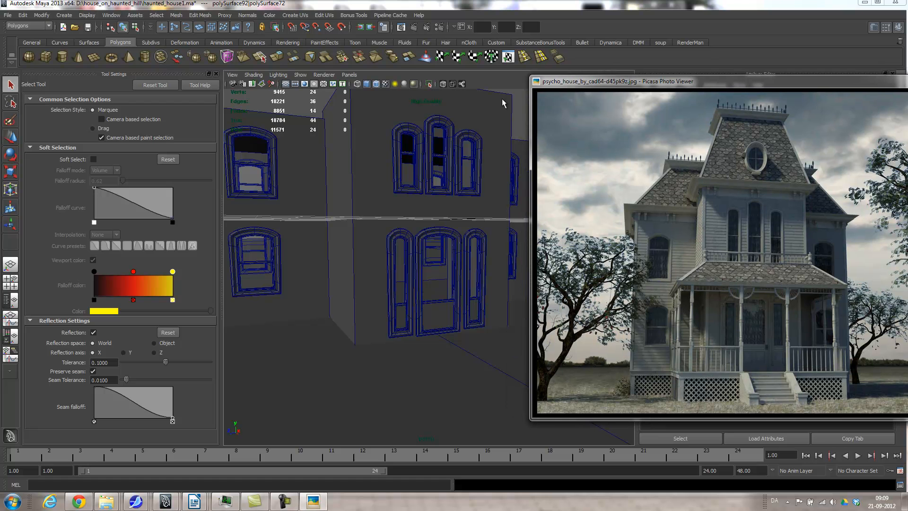
Select the flat top faces of both the protruding front tower and the main building behind it.
left_click_drag(406, 133, 419, 239, "alt")
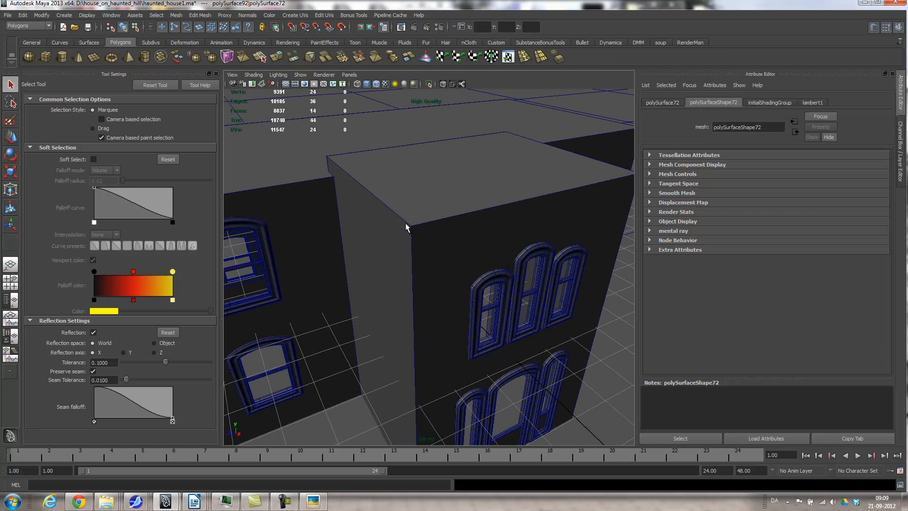
right_click(410, 201)
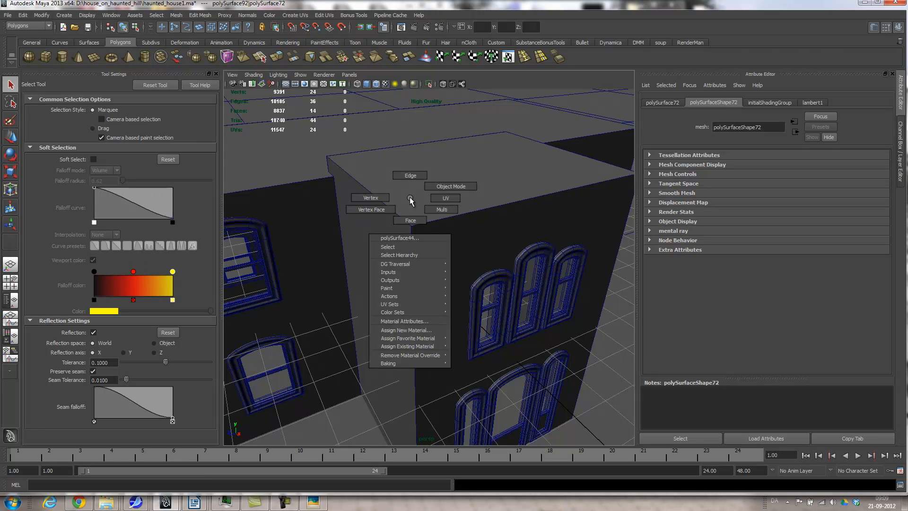
left_click(410, 220)
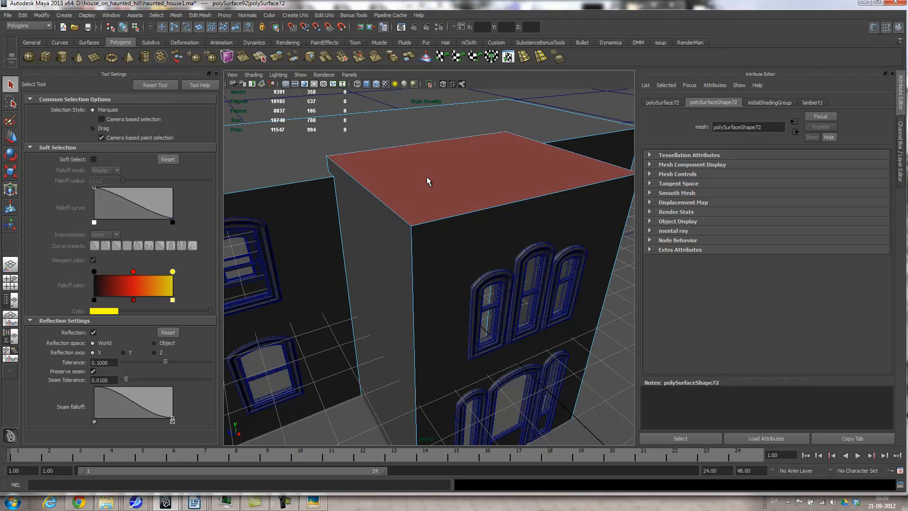
left_click(429, 181)
key("ctrl+z")
key("ctrl+z")
key("ctrl+z")
key("ctrl+z")
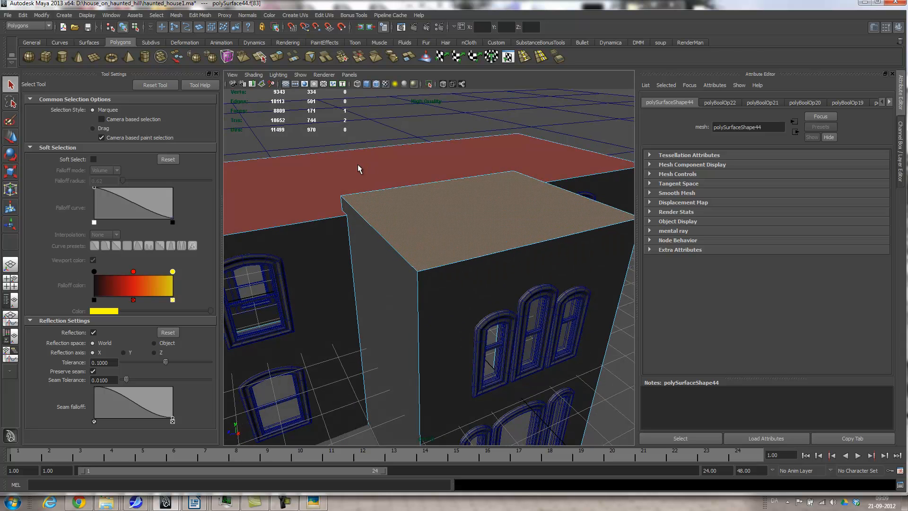
left_click(376, 182, "shift")
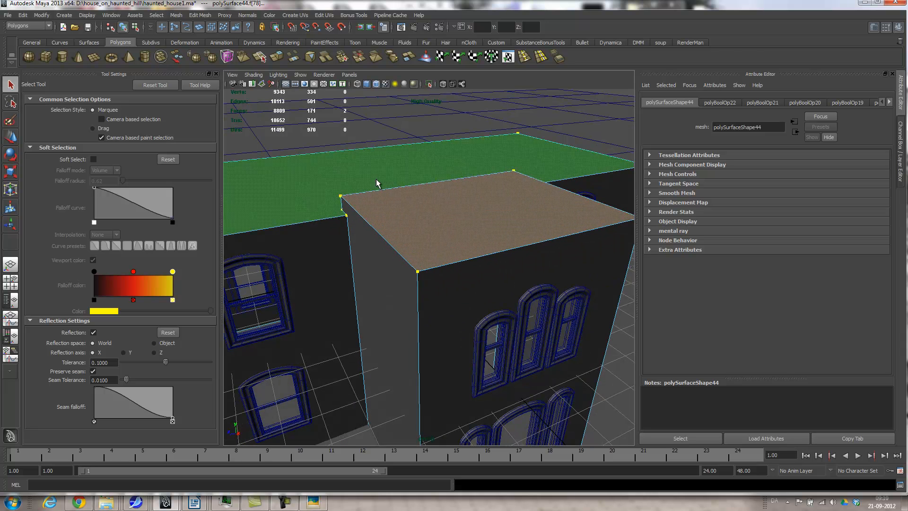
Bring the reference house photo back to the front and move it clear of the viewport.
left_click_drag(458, 229, 405, 223, "alt")
key("w")
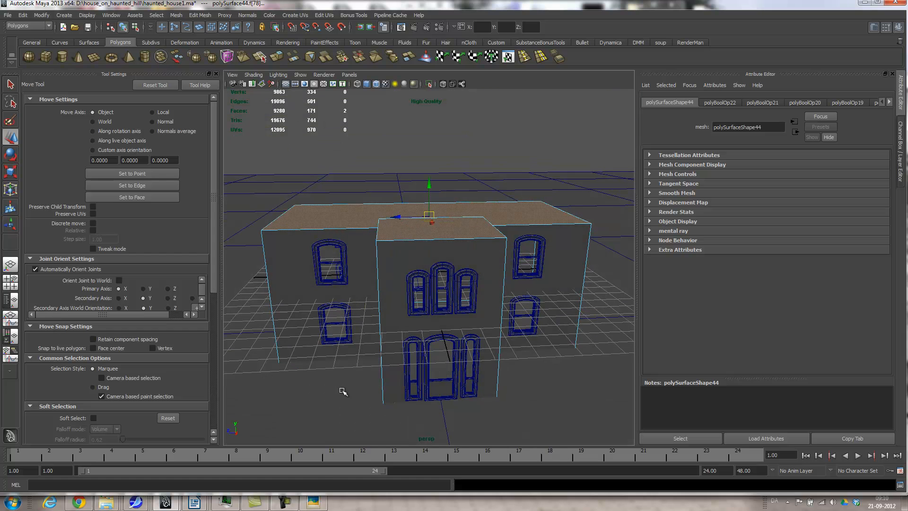
left_click(311, 501)
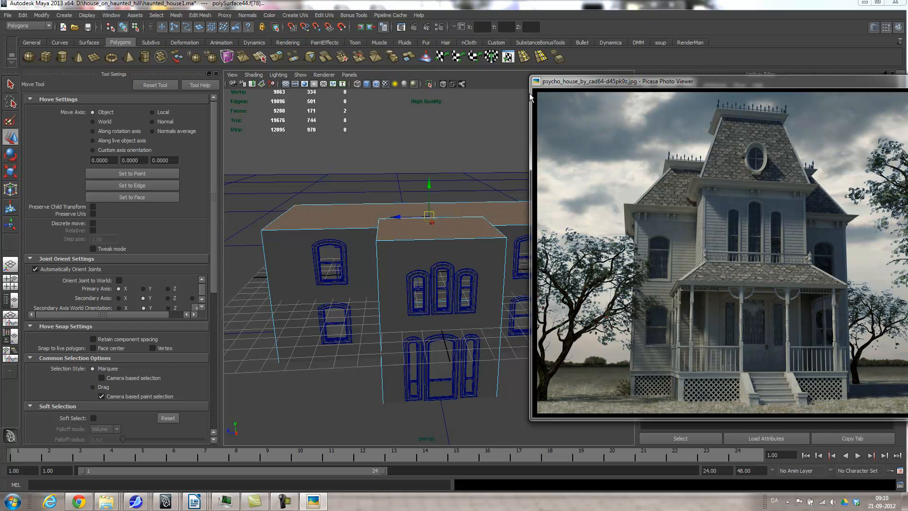
left_click_drag(560, 86, 686, 104)
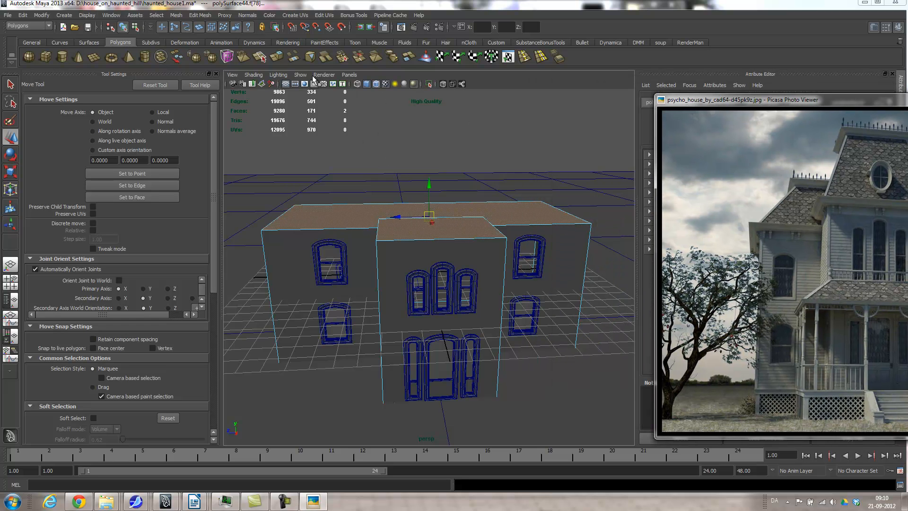
Extrude the selected roof faces outward with an offset of -0.4 and raise them by 0.062 in local Z.
left_click(276, 57)
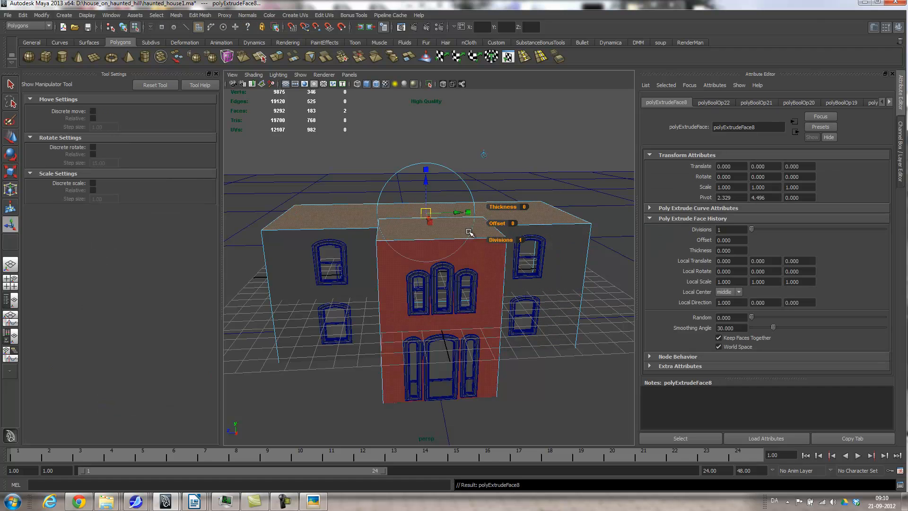
left_click(467, 212)
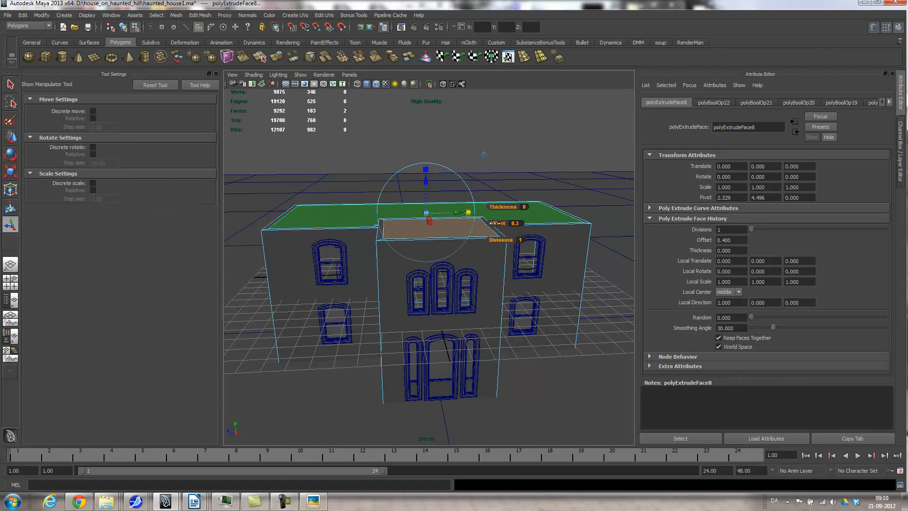
left_click_drag(494, 223, 493, 224)
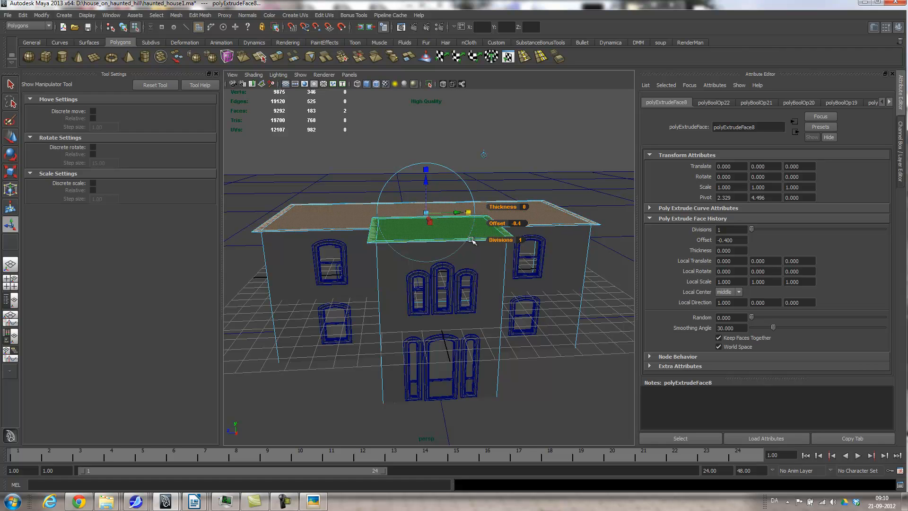
left_click_drag(426, 182, 426, 181)
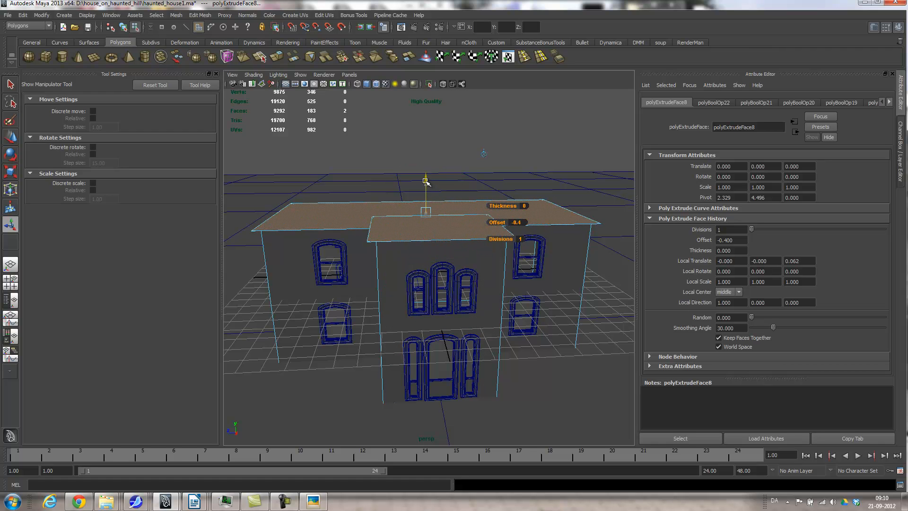
Extrude the roof faces again with an offset of -0.2 and raise them slightly to form a second ledge.
left_click_drag(416, 235, 530, 274, "alt")
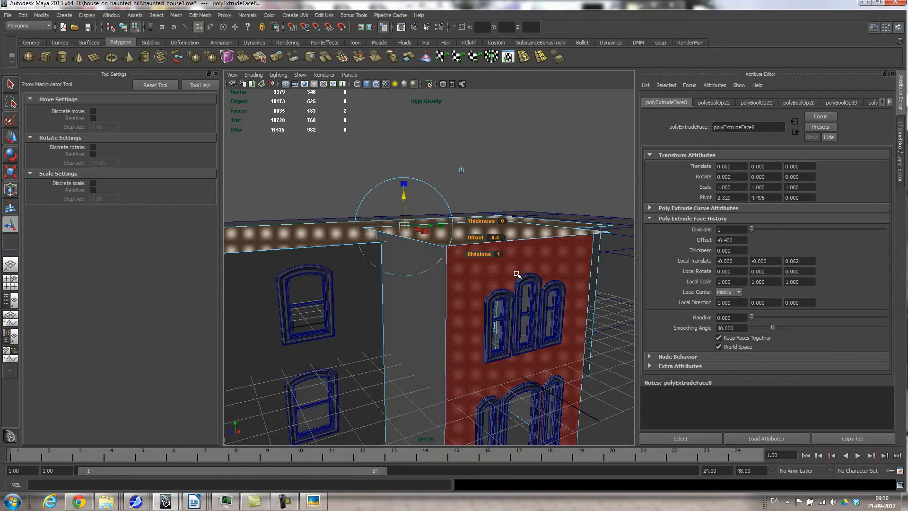
key("ctrl+e")
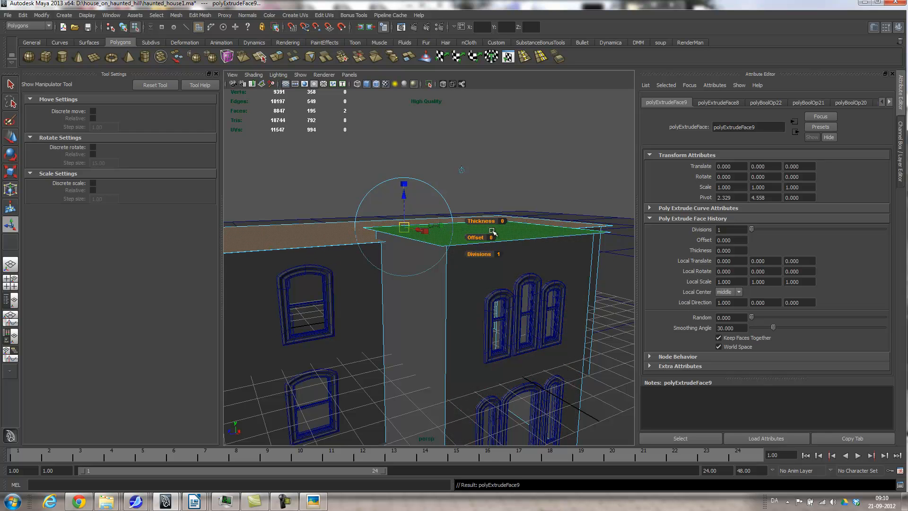
left_click_drag(478, 237, 479, 237)
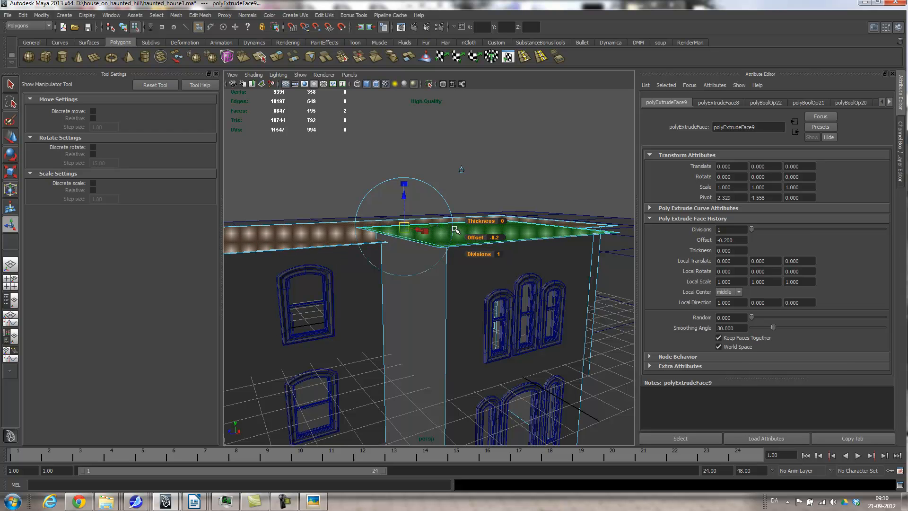
left_click_drag(409, 196, 406, 193)
Extrude the selected roof faces again with an offset of -0.4 and raise them by 0.093 in local Z.
key("g")
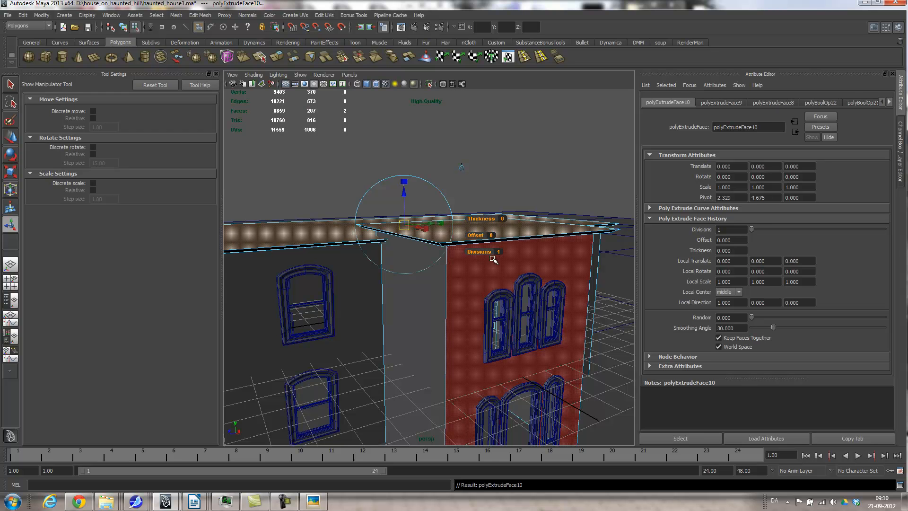
left_click_drag(478, 235, 474, 235)
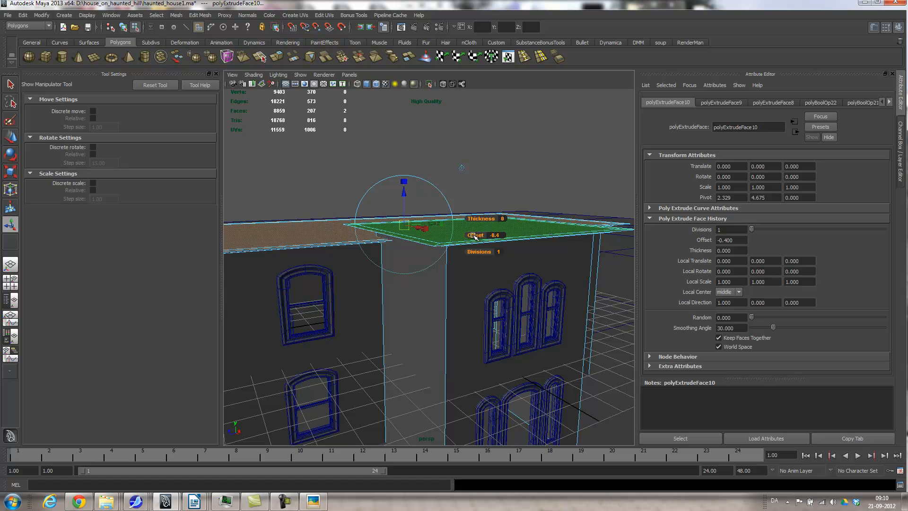
left_click_drag(404, 190, 406, 196)
mouse_move(477, 236)
left_mouse_down("alt")
mouse_move(443, 221)
mouse_move(464, 232)
left_mouse_up("alt")
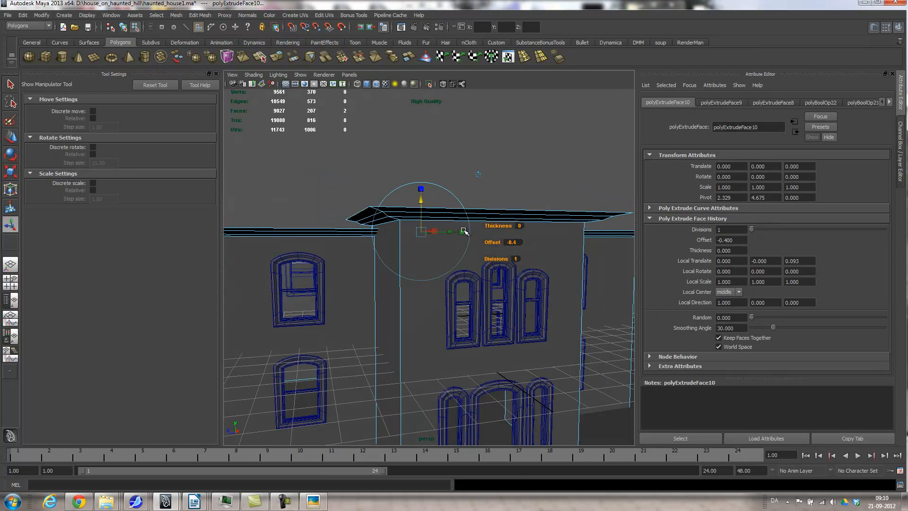
Extrude the roof faces straight up by 0.097 in local Z to form the cornice's outer rim.
key("ctrl+e")
left_click_drag(422, 201, 421, 198)
left_click_drag(421, 235, 376, 222, "alt")
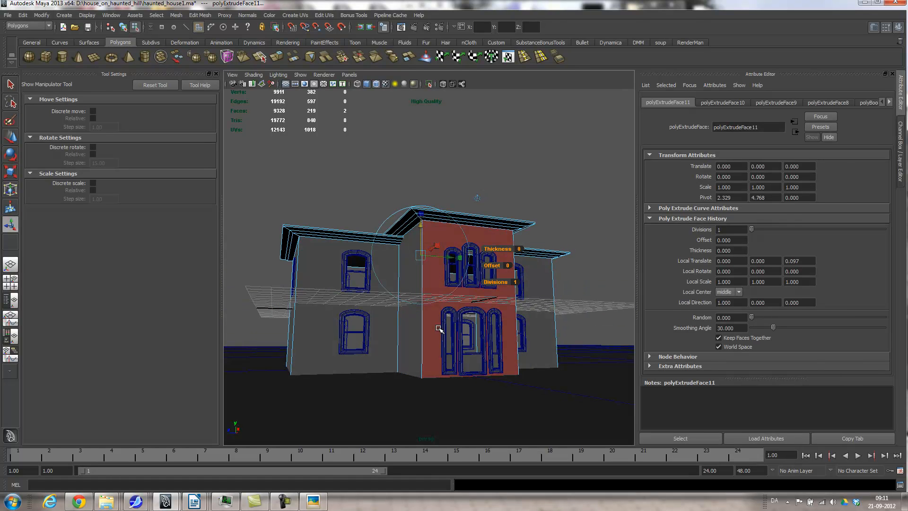
Bring up the reference house photo, move it clear of the viewport, and return the house mesh to object selection.
left_click(313, 500)
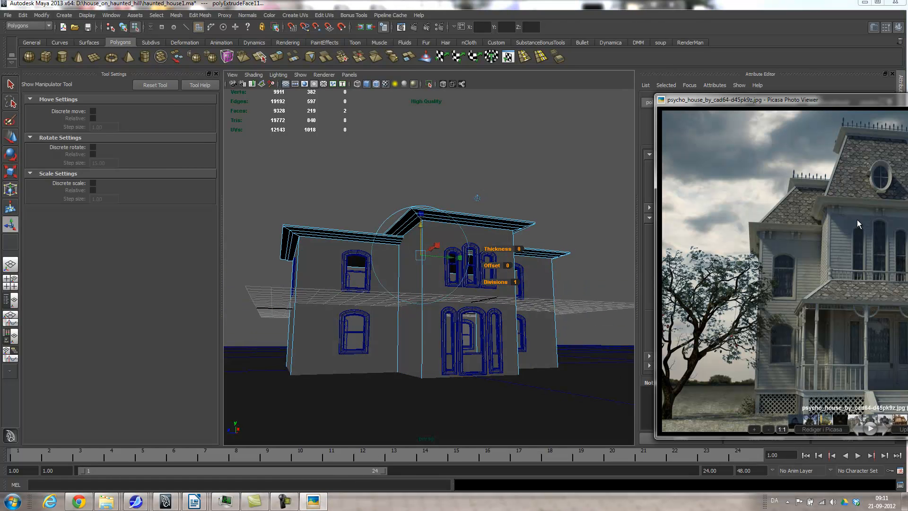
left_click_drag(695, 103, 671, 416)
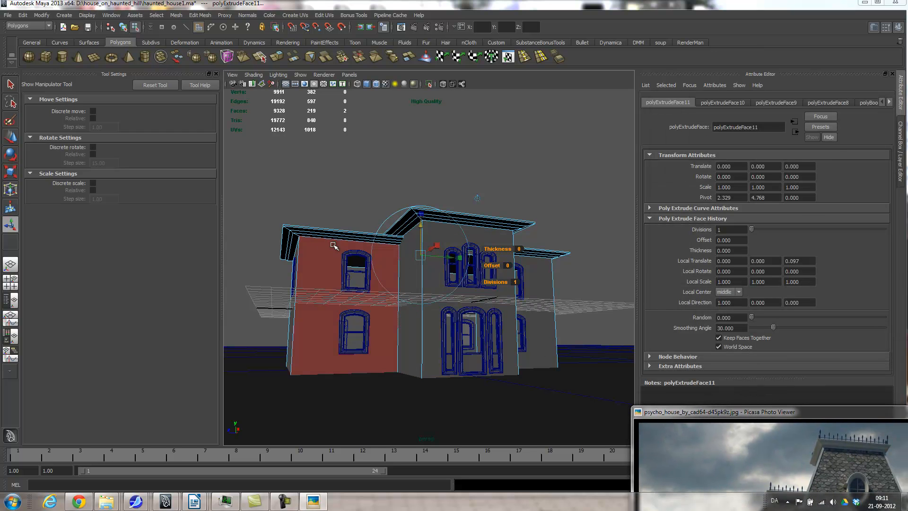
right_click(365, 235)
left_click(405, 223)
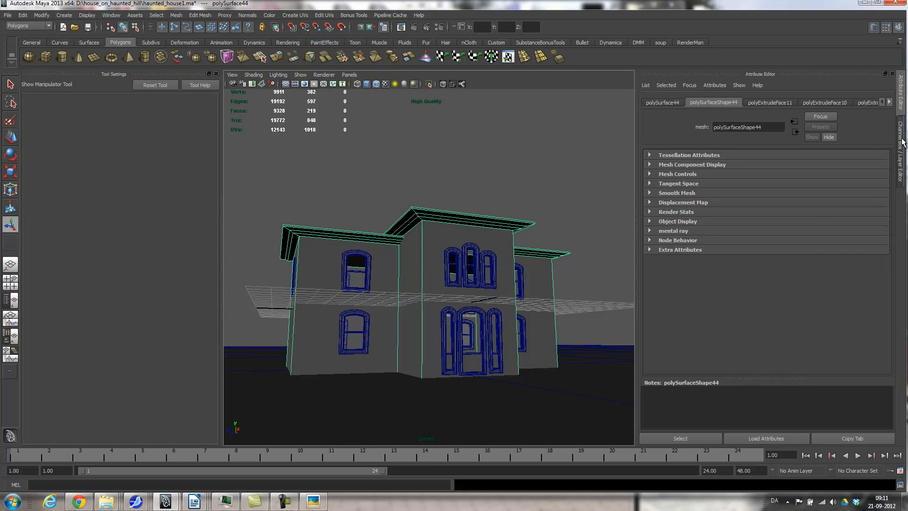
Show the house mesh's construction history and adjust the offset of its first cornice extrusion, polyExtrudeFace8.
left_click(900, 148)
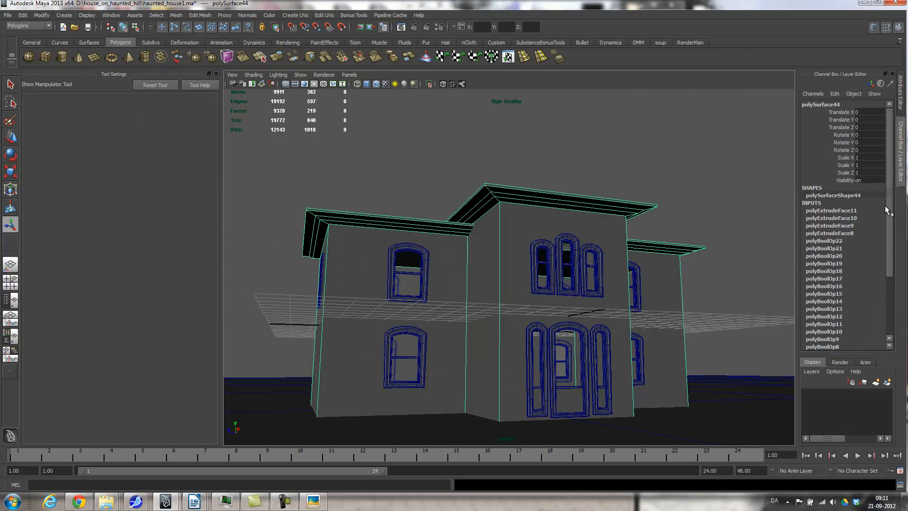
scroll(889, 201, "down", 4)
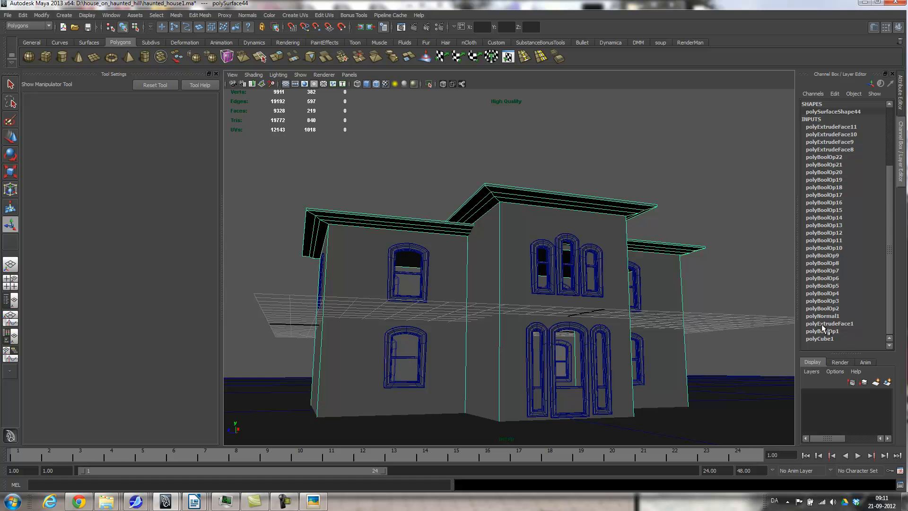
scroll(889, 218, "up", 4)
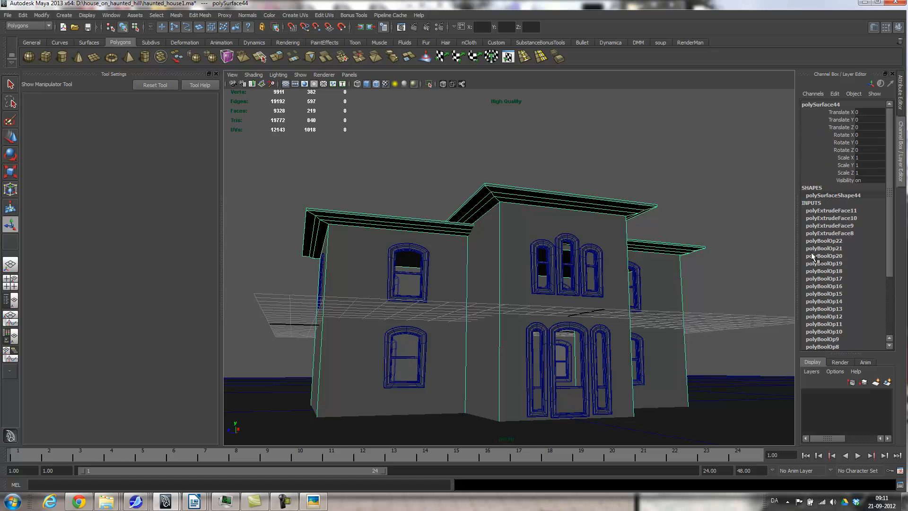
scroll(614, 239, "up", 5)
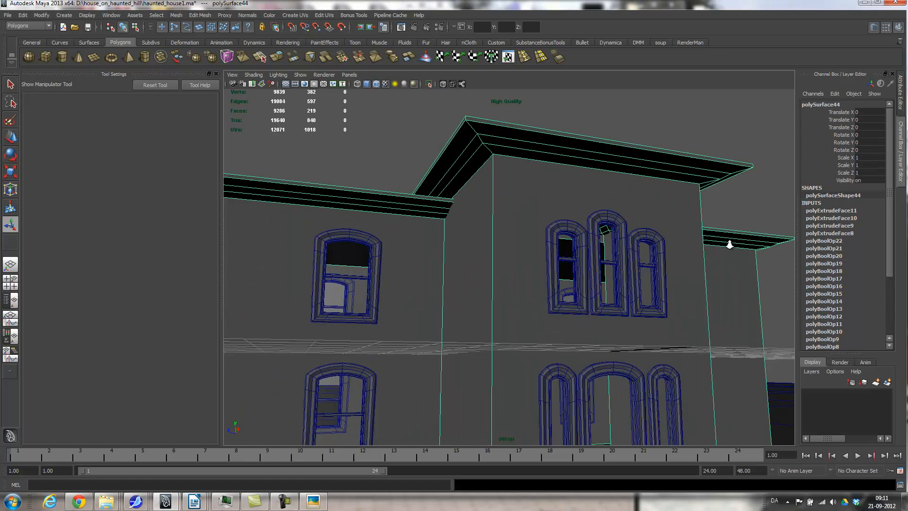
middle_click_drag(622, 313, 565, 284, "alt")
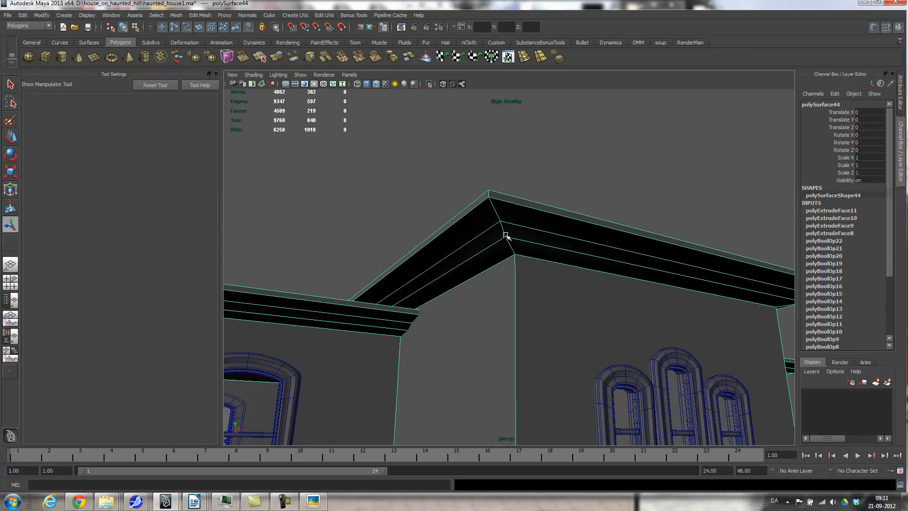
left_click(841, 232)
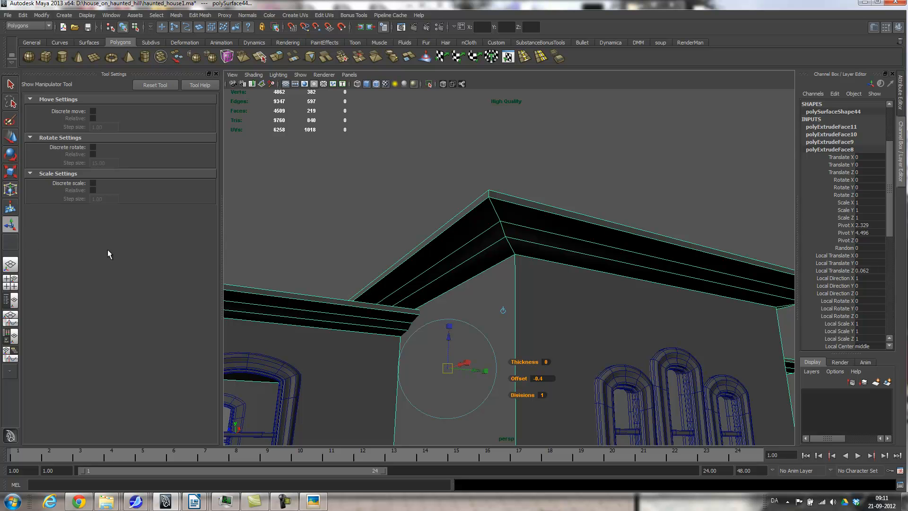
left_click(541, 378)
mouse_move(518, 378)
left_mouse_down()
mouse_move(532, 377)
mouse_move(518, 378)
left_mouse_up()
left_click_drag(542, 329, 591, 310, "alt")
Set the offset of the third cornice extrusion, polyExtrudeFace10, to -0.2 to narrow the overhang.
left_click(871, 142)
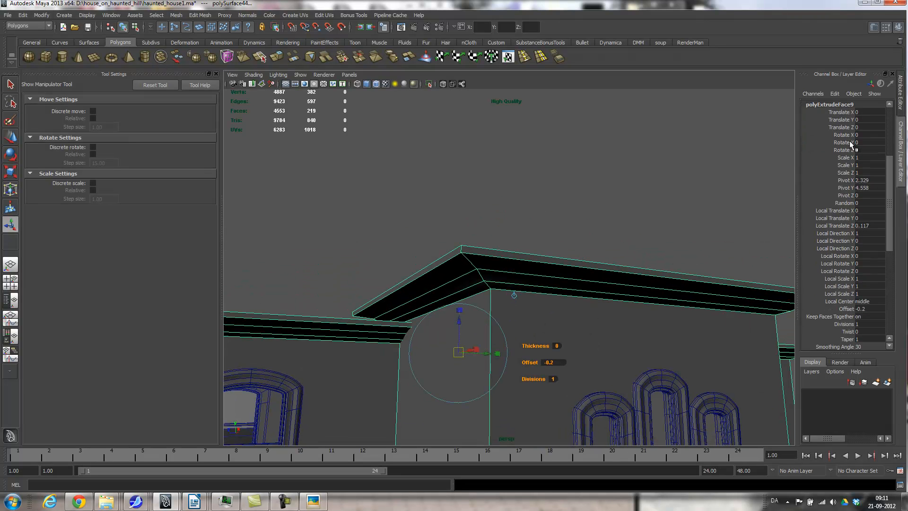
mouse_move(570, 365)
left_mouse_down("alt")
mouse_move(547, 365)
mouse_move(563, 367)
left_mouse_up("alt")
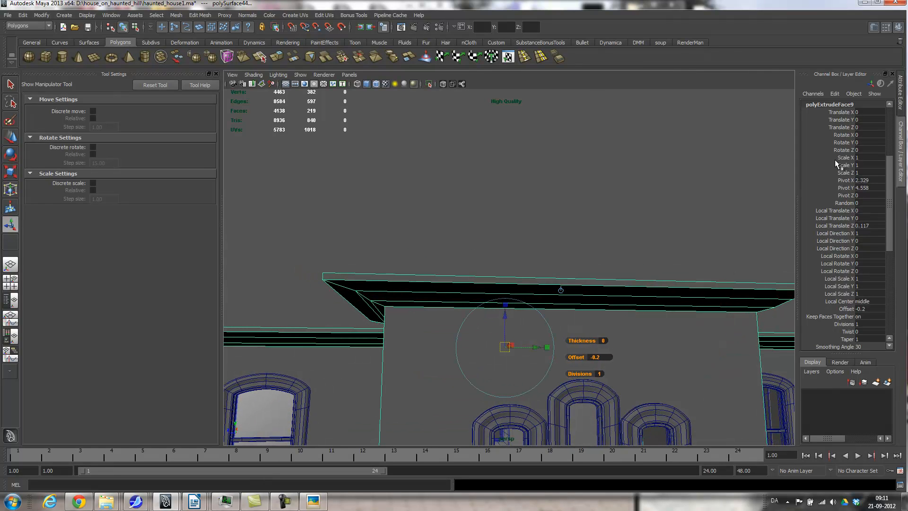
left_click_drag(892, 181, 896, 126)
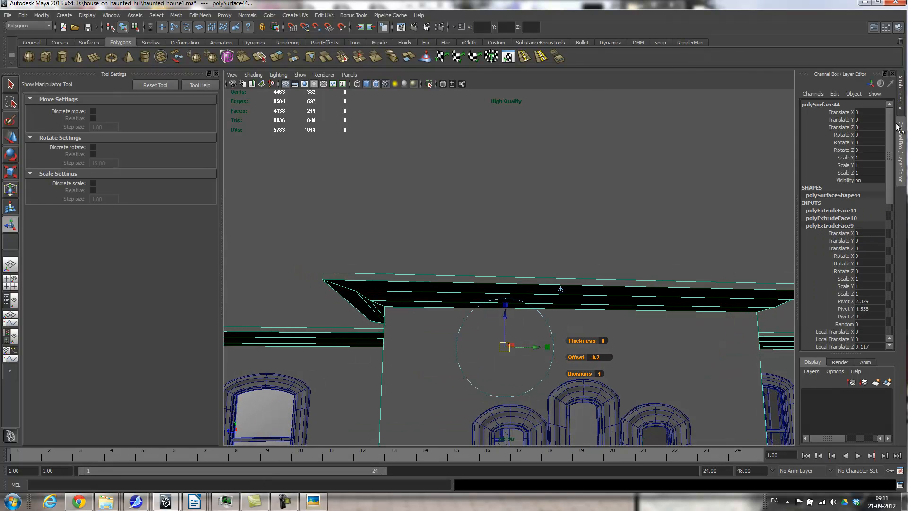
left_click(851, 218)
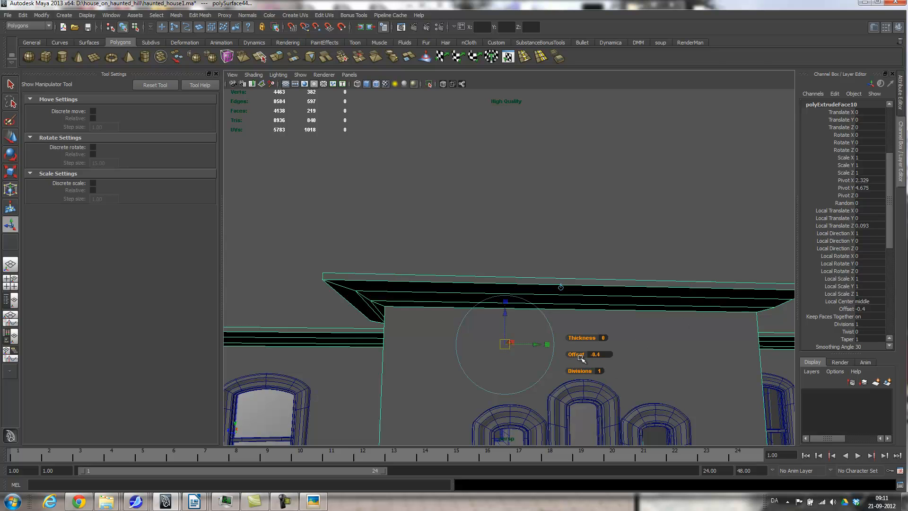
left_click_drag(581, 355, 580, 354)
mouse_move(538, 328)
left_mouse_down("alt")
mouse_move(583, 329)
mouse_move(546, 325)
left_mouse_up("alt")
Reopen the settings of the second cornice extrusion, polyExtrudeFace9, and inspect the roof overhang from several sides.
left_click_drag(886, 219, 887, 275)
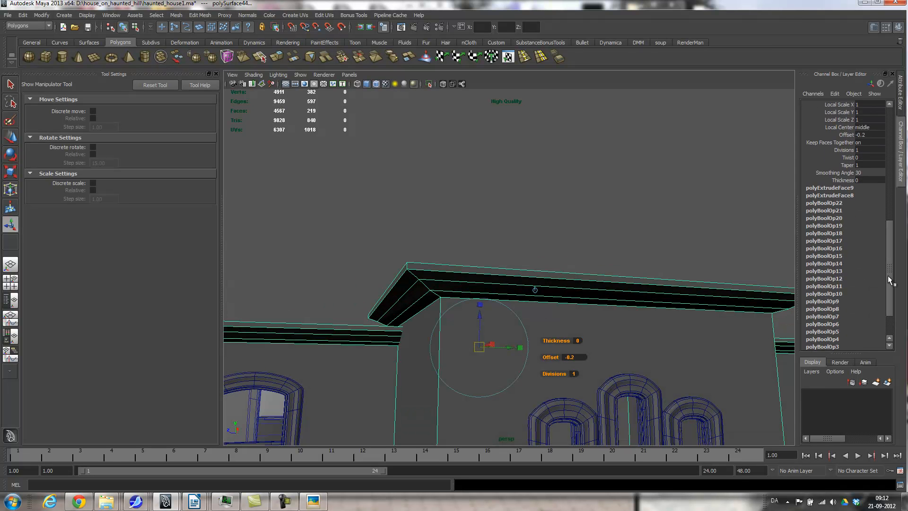
left_click(849, 189)
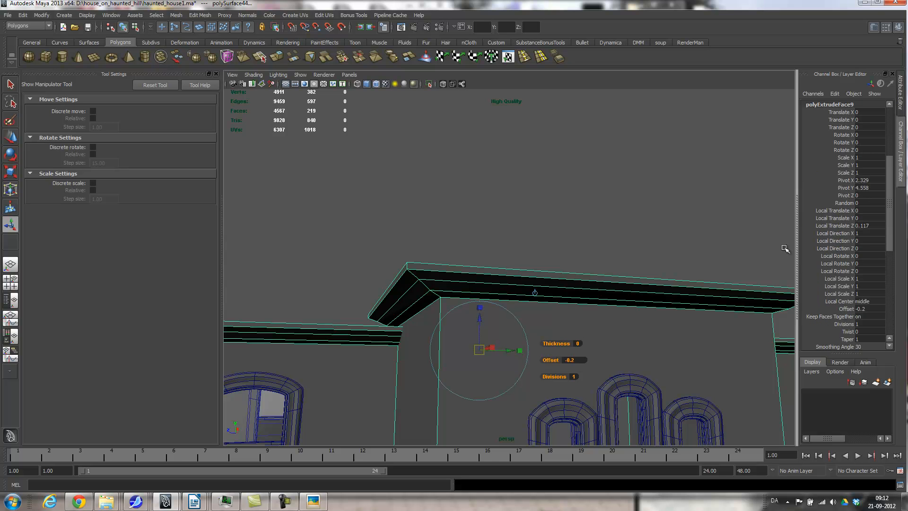
left_click_drag(554, 360, 399, 308)
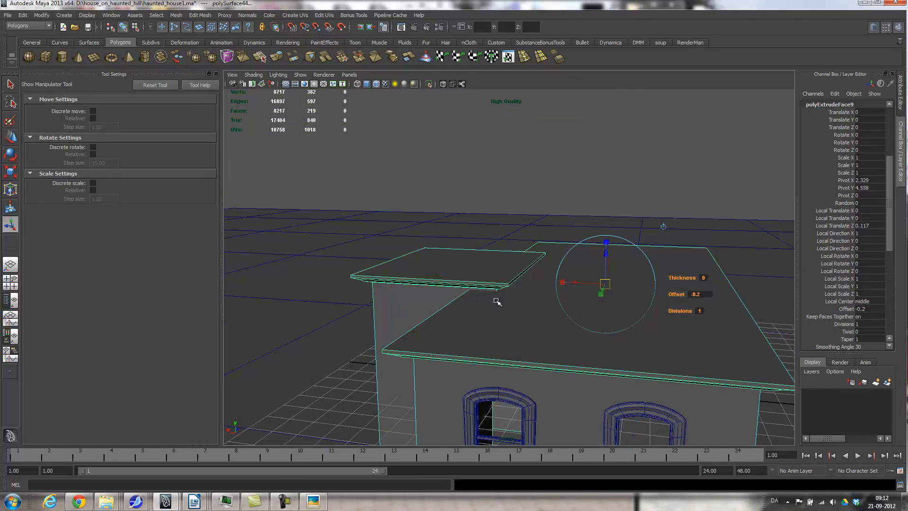
left_click_drag(497, 294, 504, 291, "alt")
left_click_drag(543, 250, 573, 331, "alt")
middle_click_drag(588, 323, 558, 307, "alt")
Examine the tower's cornice, oval window and roof shape up close in the reference house photo, then minimize it.
left_click(318, 502)
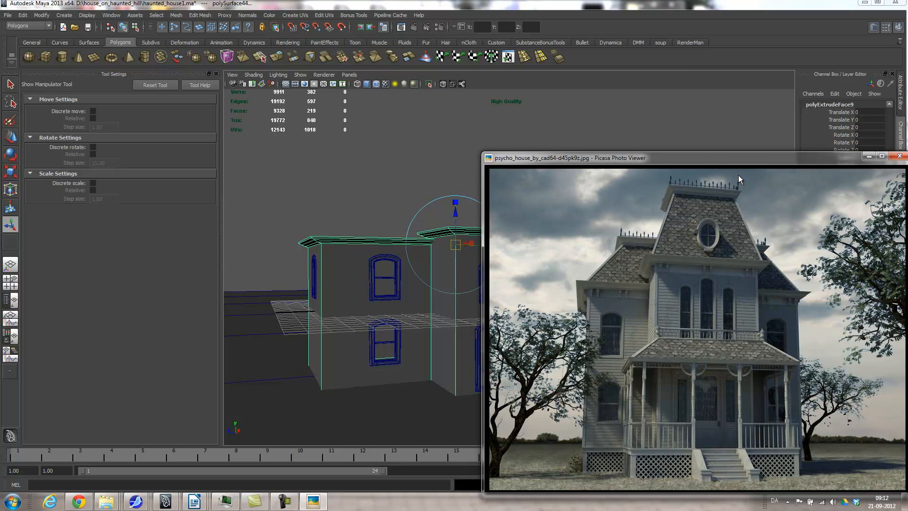
left_click_drag(701, 160, 515, 129)
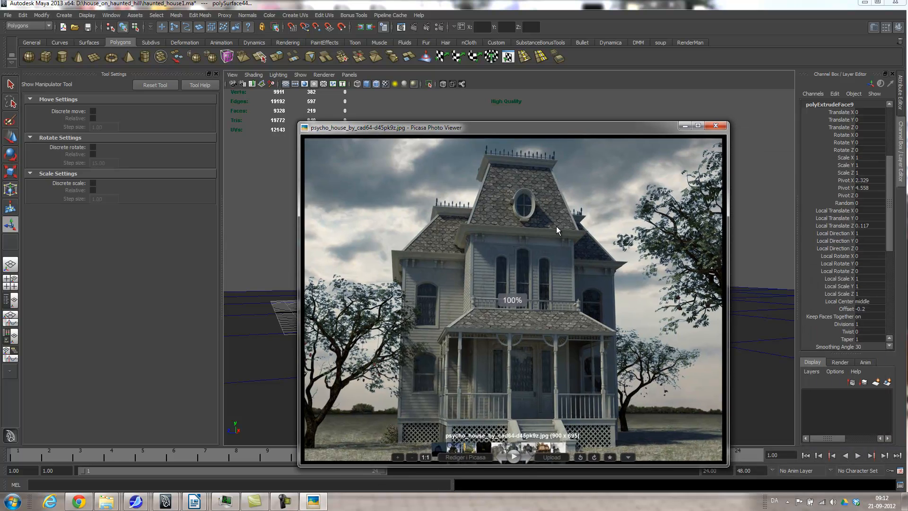
scroll(530, 218, "up", 10)
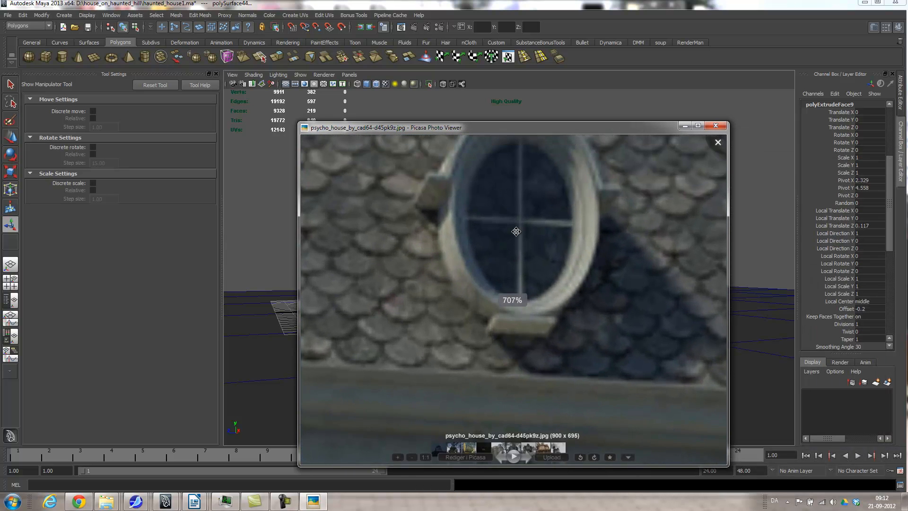
scroll(516, 232, "up", 1)
scroll(531, 217, "down", 2)
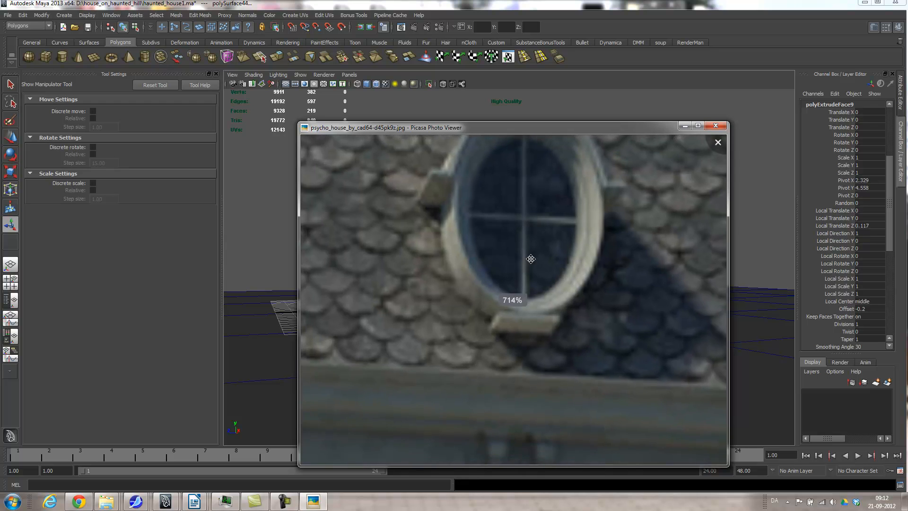
scroll(530, 253, "down", 3)
scroll(525, 198, "down", 1)
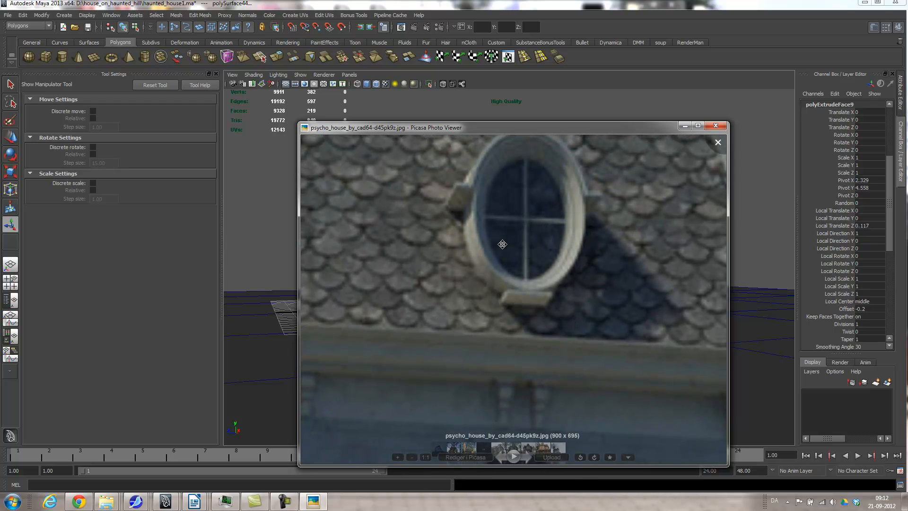
scroll(502, 243, "down", 3)
scroll(553, 277, "down", 2)
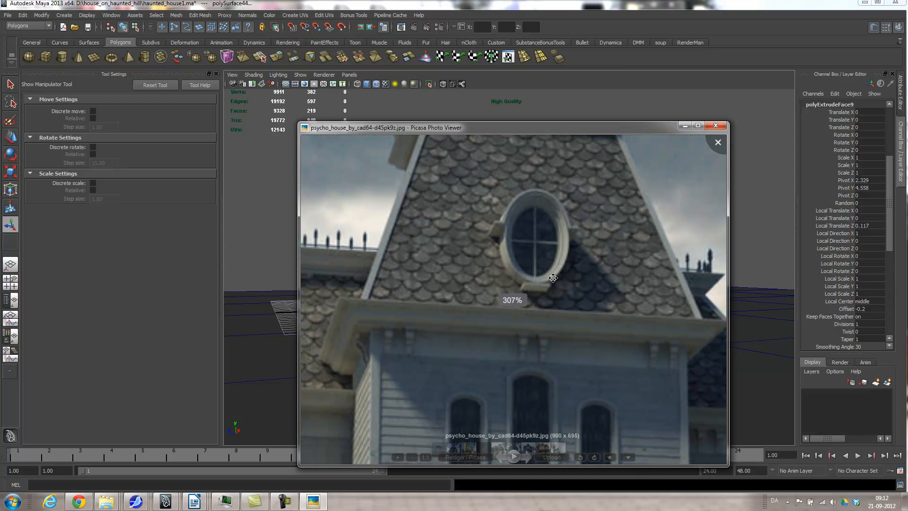
scroll(553, 278, "down", 4)
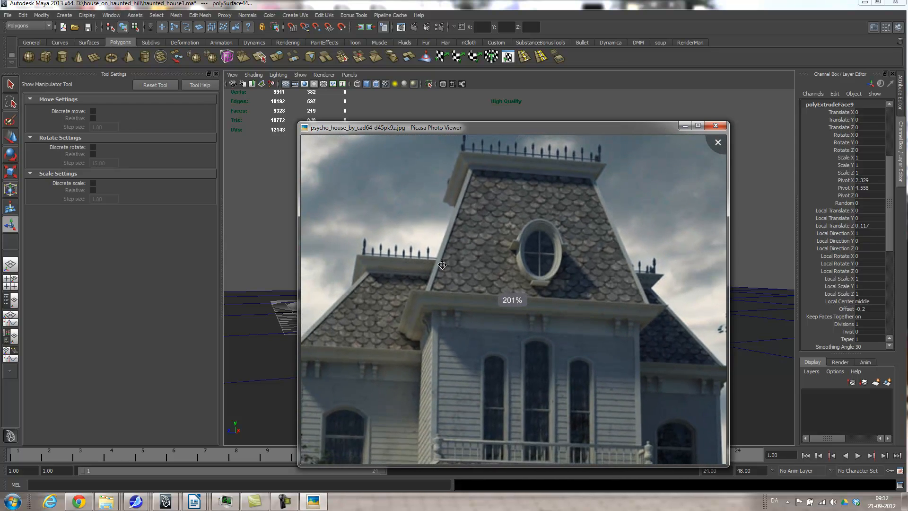
scroll(442, 264, "down", 3)
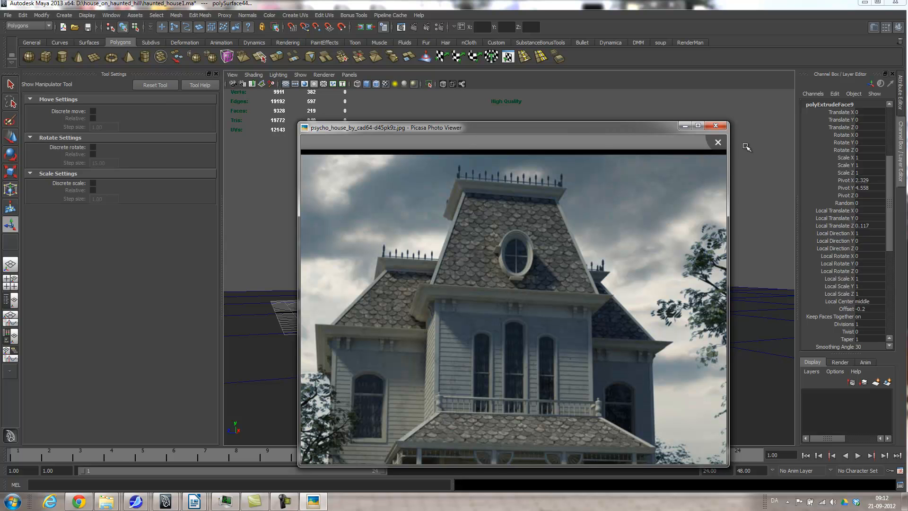
left_click(684, 126)
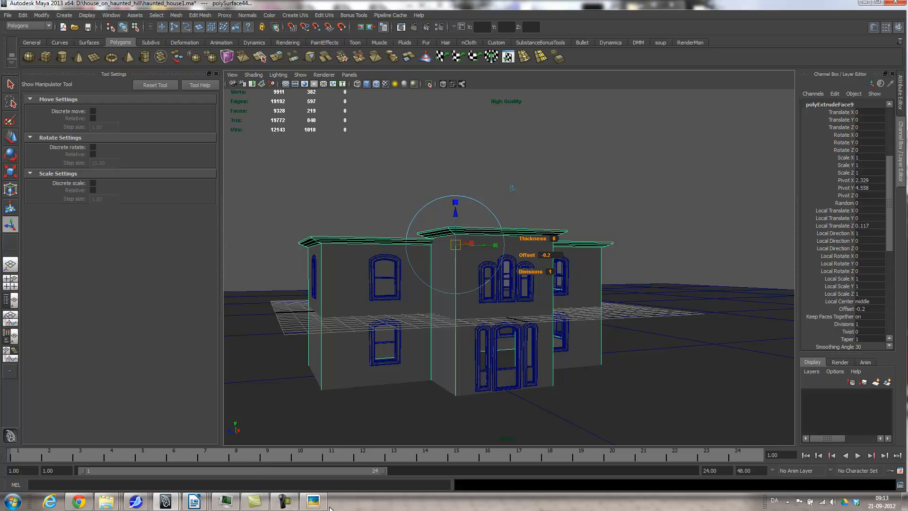
Browse the other Psycho house reference photos to study the roof shapes, then minimize the photo viewer.
left_click(314, 501)
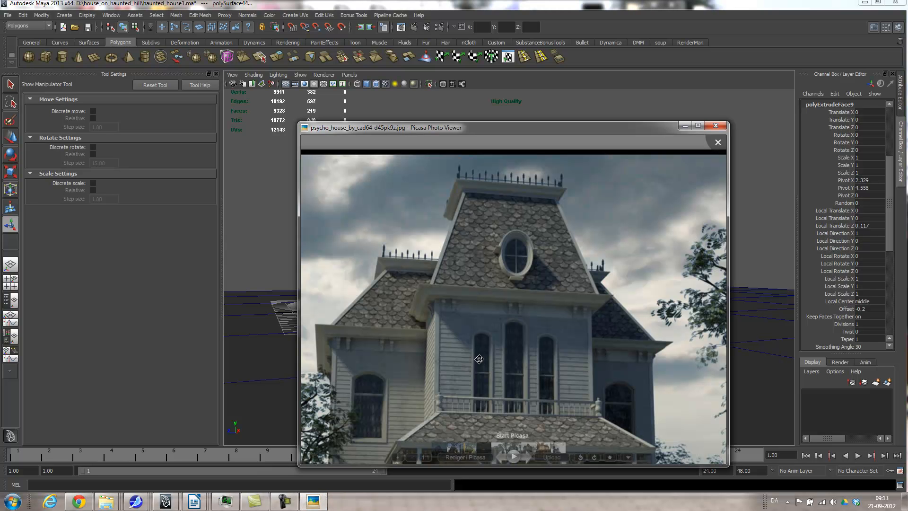
key("Right")
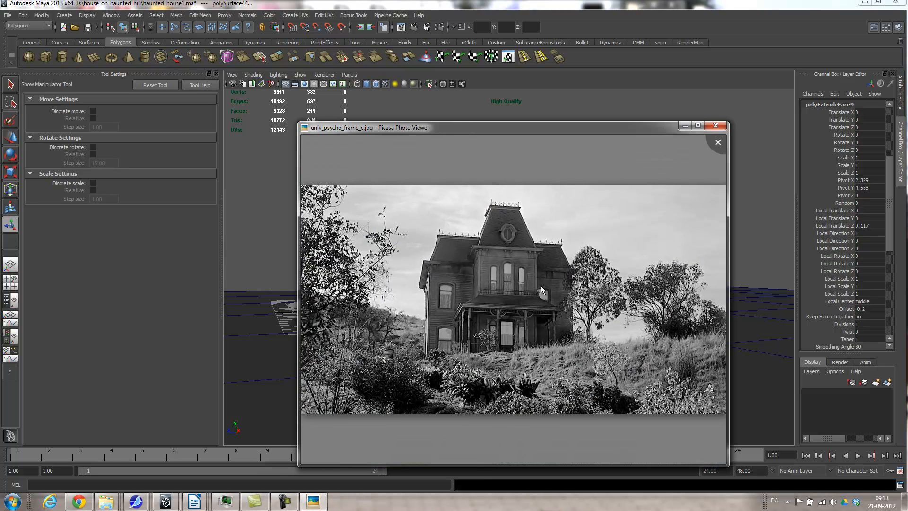
key("Right")
key("Right")
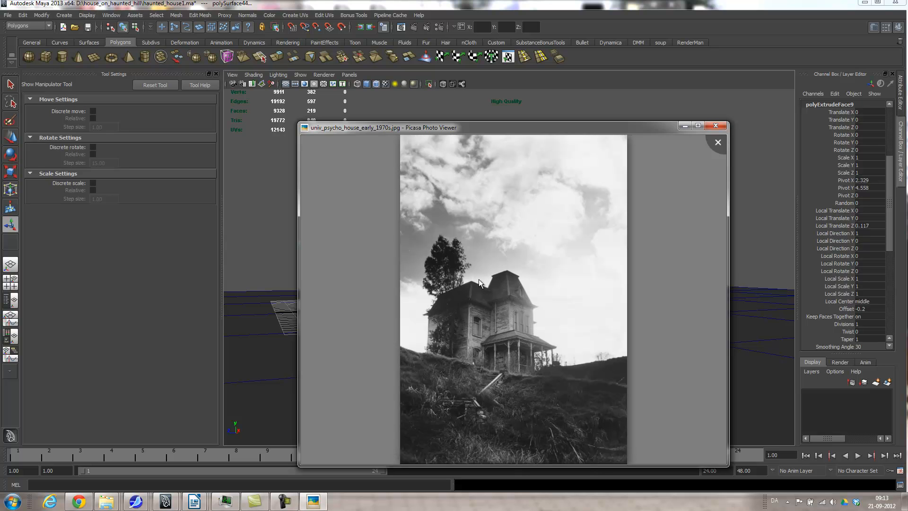
left_click(684, 127)
Switch the house mesh to face selection and select the flat top face of the protruding front tower.
left_click_drag(535, 205, 541, 239, "alt")
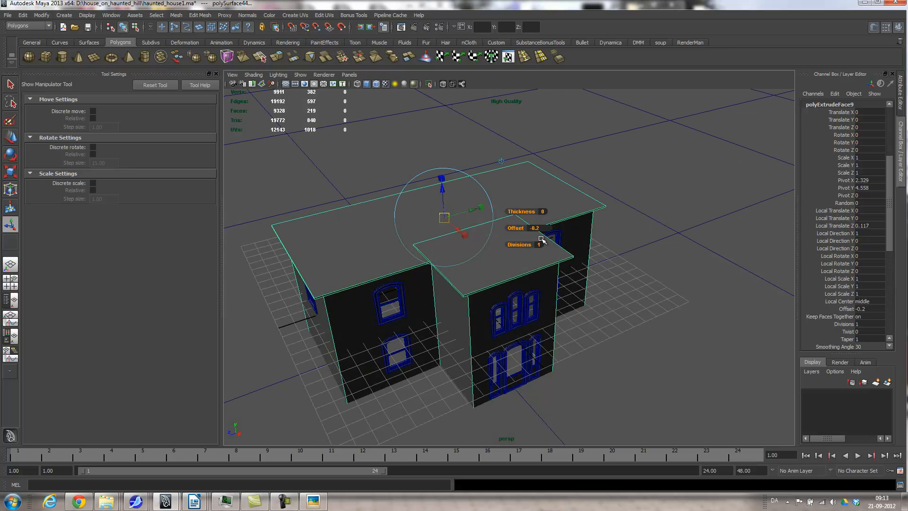
left_click(506, 260)
right_click_drag(506, 260, 498, 282)
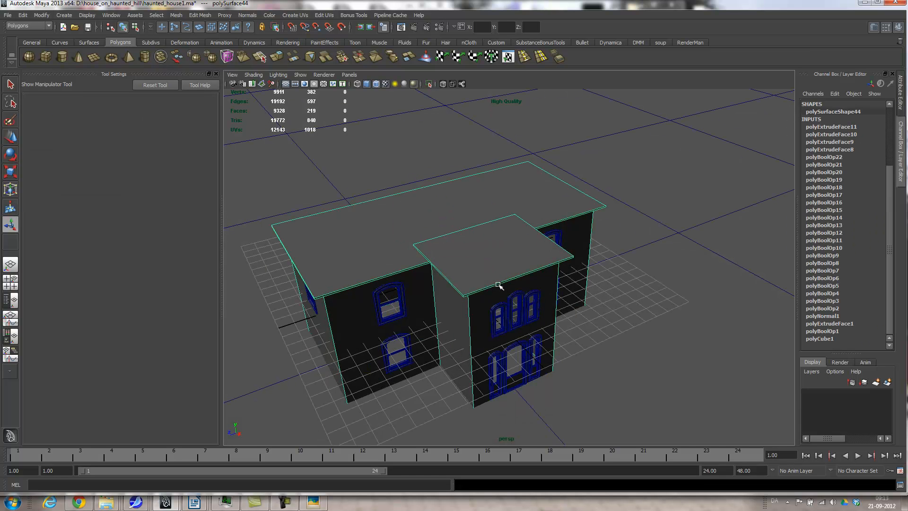
left_click(493, 268)
left_click_drag(493, 268, 577, 264, "alt")
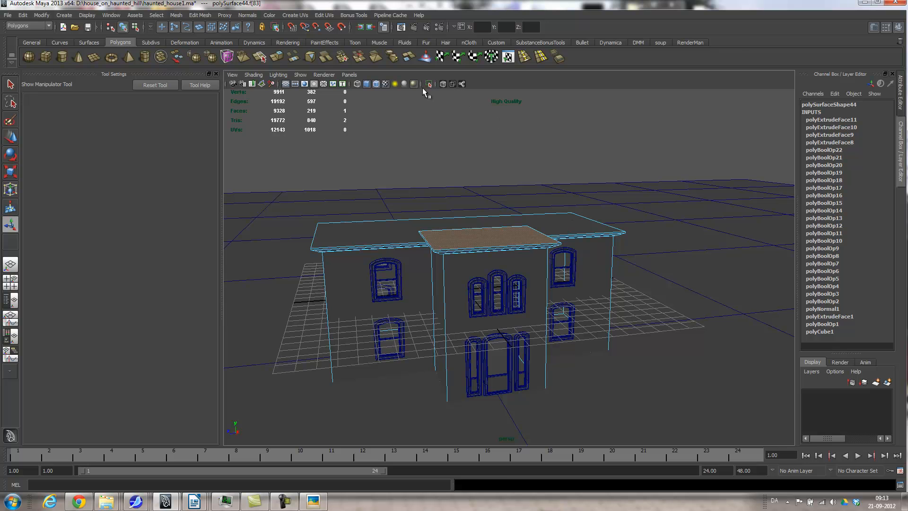
Extrude the front tower's flat top face in place with an offset of 0.5.
left_click(281, 57)
left_click_drag(552, 222, 554, 245, "alt")
scroll(557, 248, "up", 3)
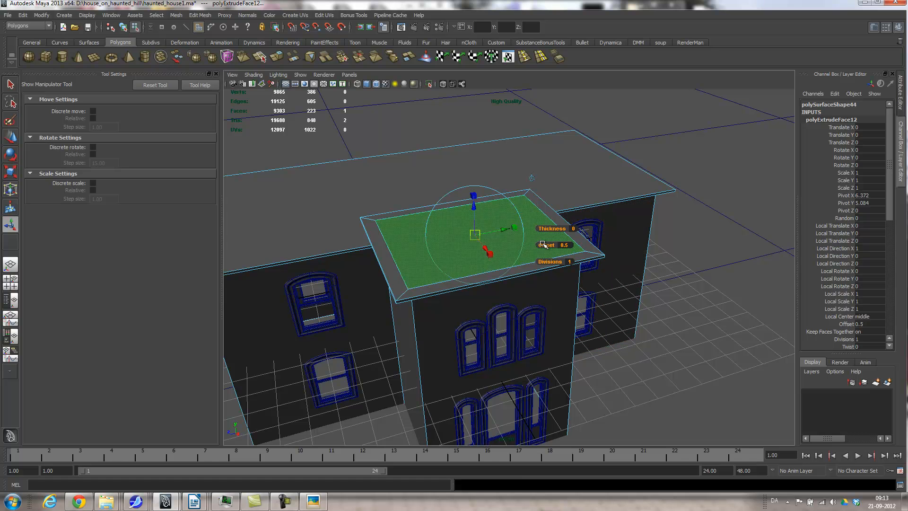
Extrude the tower's inset top face upward about 5.07 and taper it with an offset of 1.5.
key("ctrl+e")
left_click_drag(474, 208, 456, 71)
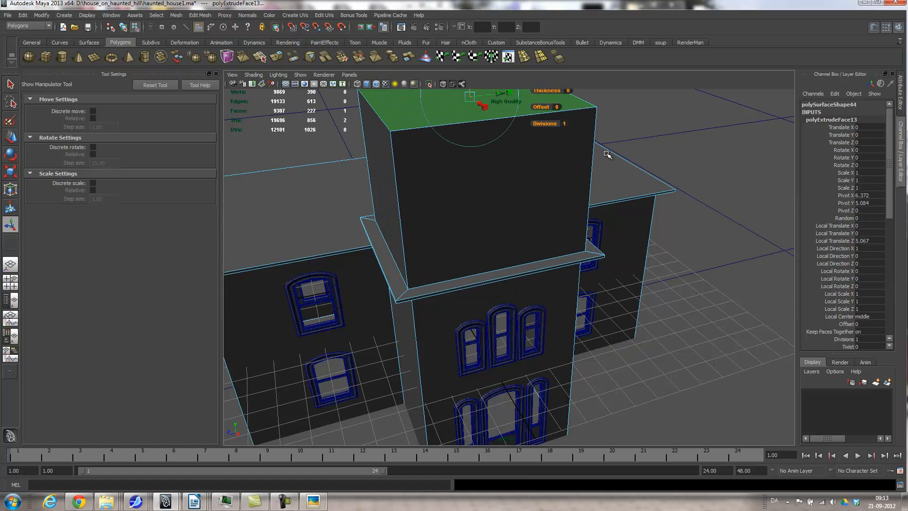
left_click_drag(607, 154, 571, 164, "alt")
left_click_drag(549, 134, 554, 131)
left_click_drag(526, 198, 510, 237, "alt")
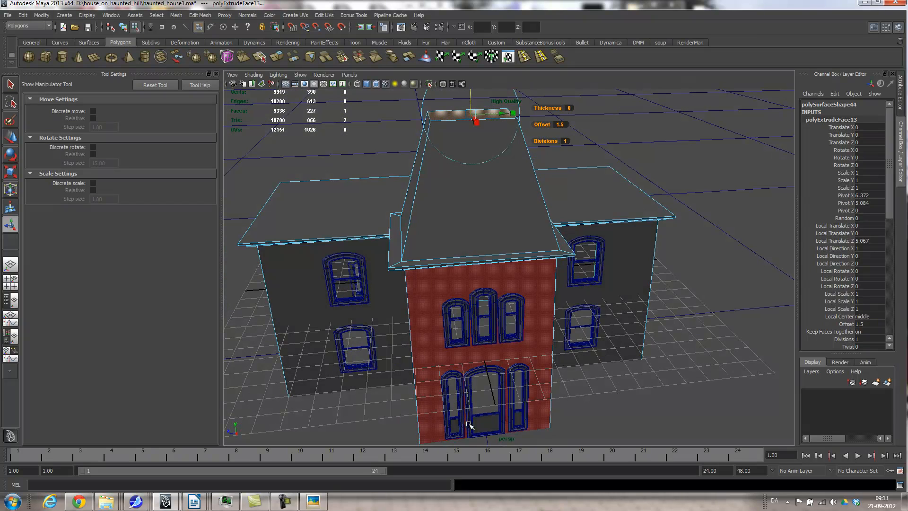
Compare the tower roof with the reference house photo and lower its extrusion to a local Z translation of about 4.83.
left_click(323, 499)
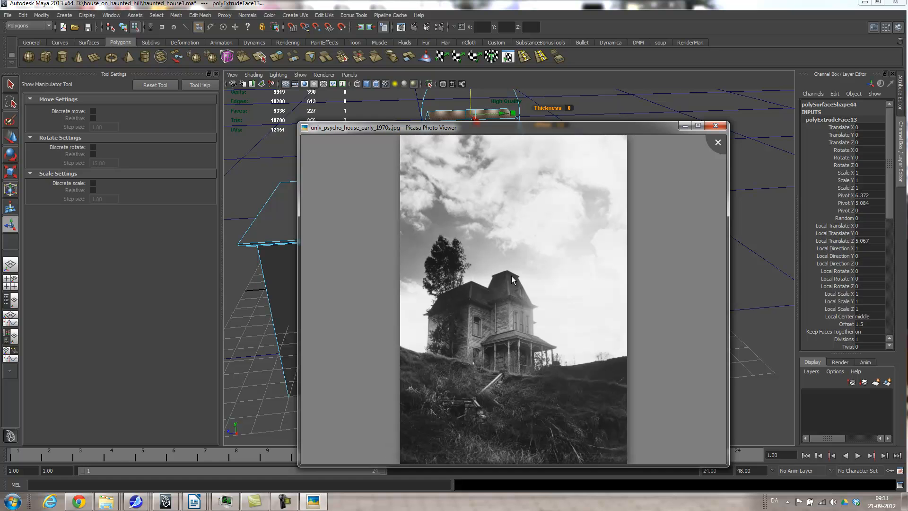
left_click_drag(591, 128, 579, 256)
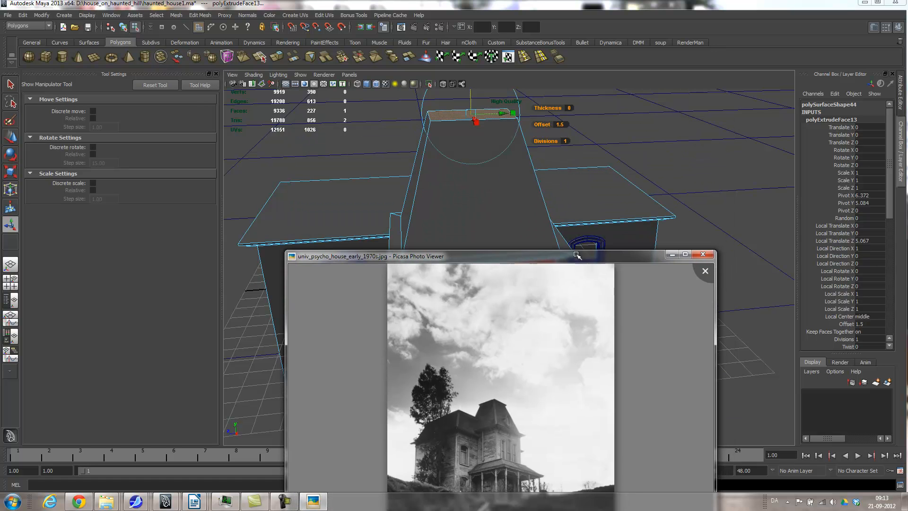
left_click(469, 93)
left_click_drag(470, 93, 471, 100)
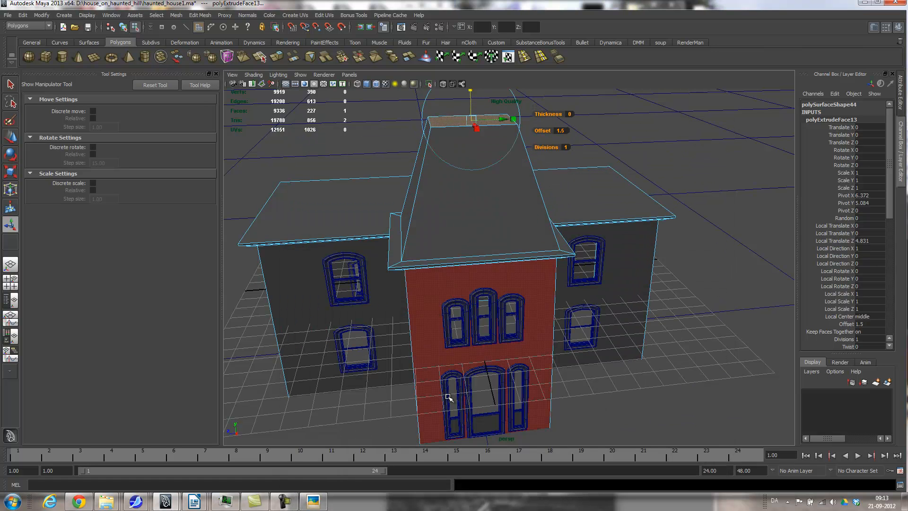
Recheck the reference photo, then extrude the main roof's flat top face in place with an offset of 0.4.
left_click(326, 500)
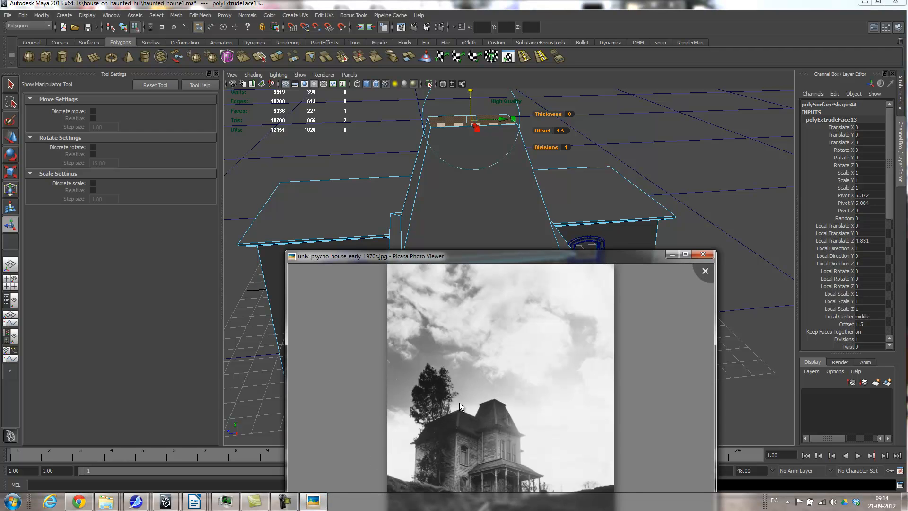
left_click(589, 190)
left_click_drag(588, 199, 640, 243, "alt")
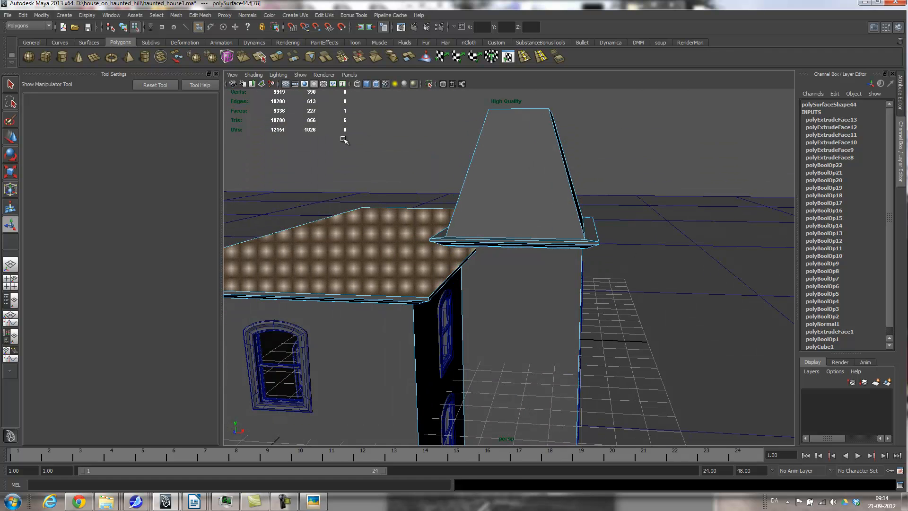
left_click(277, 57)
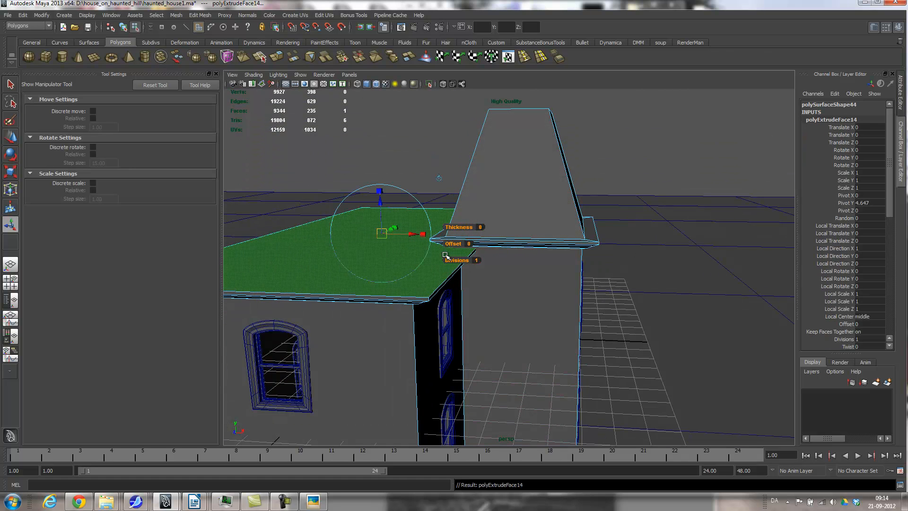
left_click_drag(463, 243, 461, 244)
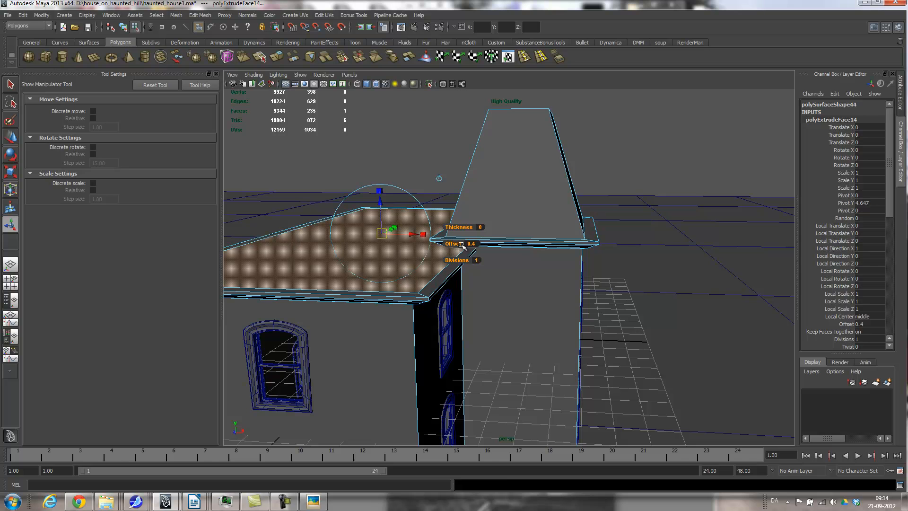
Extrude the main roof's inset face upward about 3.66 and taper it with an offset of 1.7.
key("ctrl+e")
left_click_drag(379, 191, 377, 151)
left_click_drag(498, 177, 518, 221, "alt")
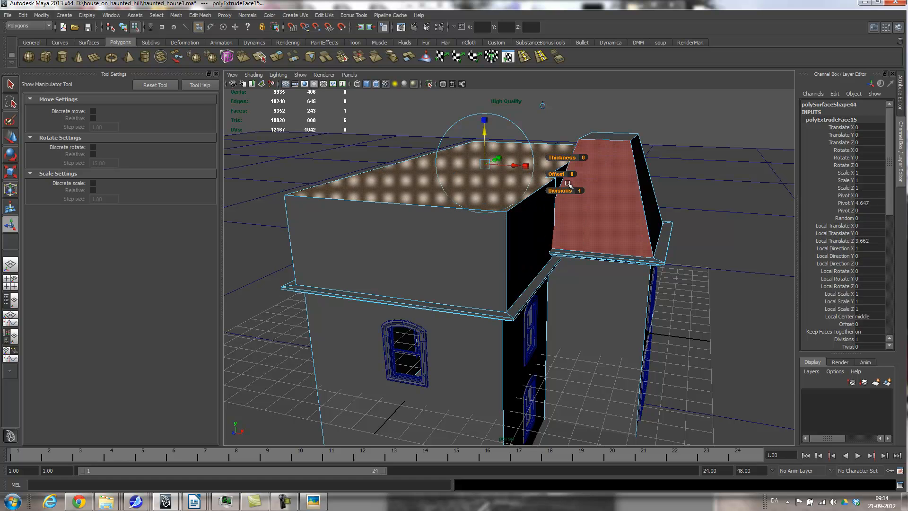
left_click_drag(556, 173, 652, 330)
scroll(619, 241, "up", 3)
mouse_move(590, 323)
left_mouse_down("alt")
mouse_move(592, 219)
mouse_move(598, 227)
mouse_move(589, 229)
mouse_move(658, 224)
left_mouse_up("alt")
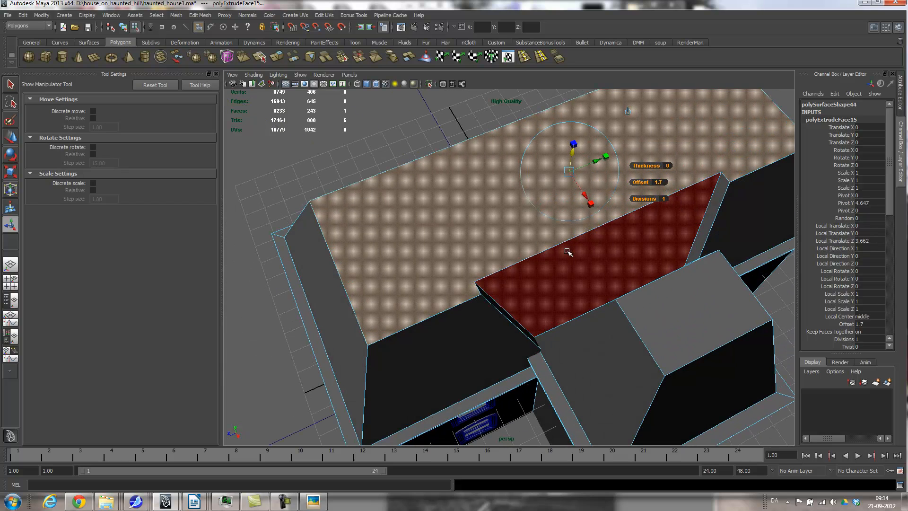
Examine the recessed roof face behind the tower and switch the house mesh to vertex selection.
left_click_drag(512, 308, 492, 218, "alt")
left_click(523, 246)
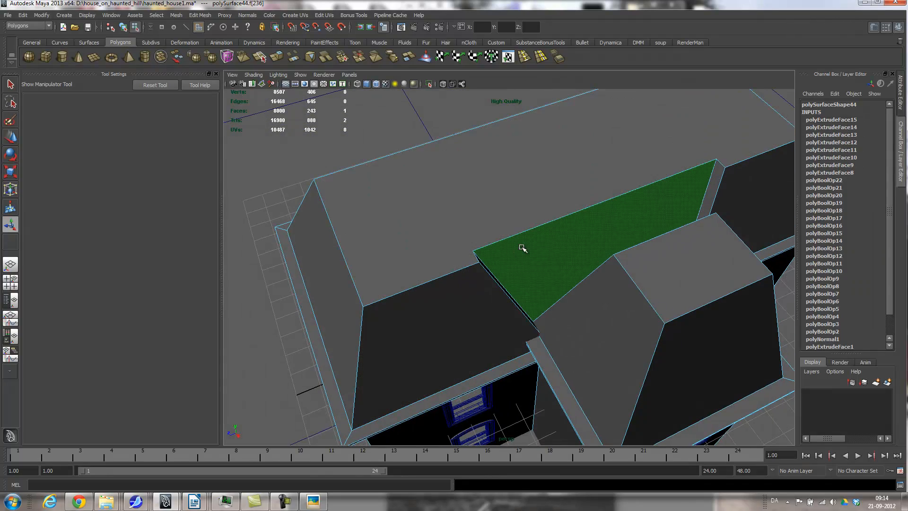
left_click_drag(504, 253, 464, 275, "alt")
right_click_drag(483, 263, 437, 260)
left_click_drag(437, 259, 515, 259, "alt")
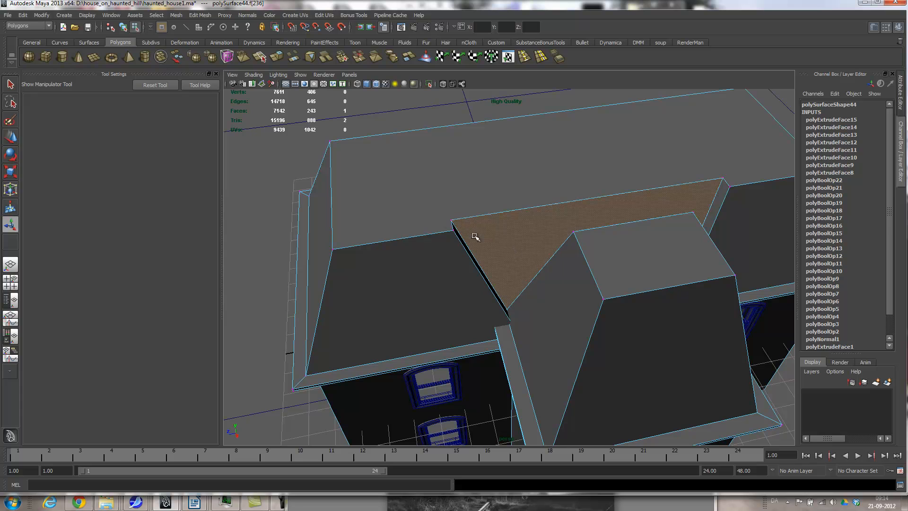
left_click_drag(463, 236, 462, 236)
left_click_drag(505, 263, 522, 255, "alt")
Merge to center the two close vertices at the near upper corner of the roof recess behind the tower.
key("w")
left_click_drag(394, 200, 394, 202, "shift")
left_click_drag(486, 210, 518, 252)
left_click_drag(484, 208, 576, 260)
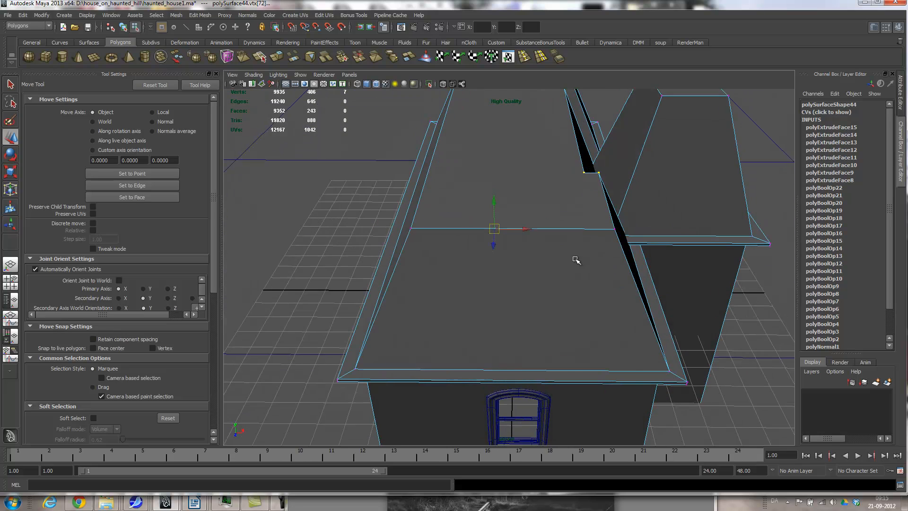
left_click_drag(604, 185, 514, 209)
left_click_drag(420, 169, 492, 210)
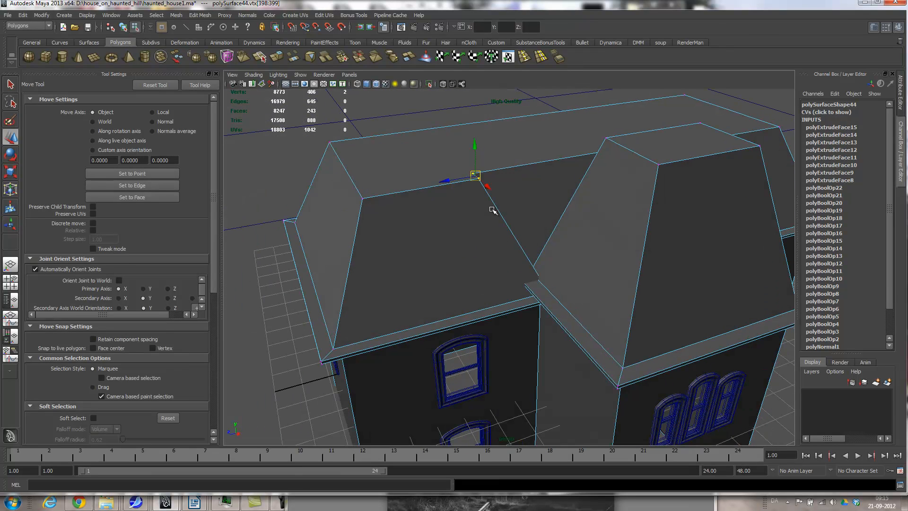
left_click(200, 15)
left_click(233, 231)
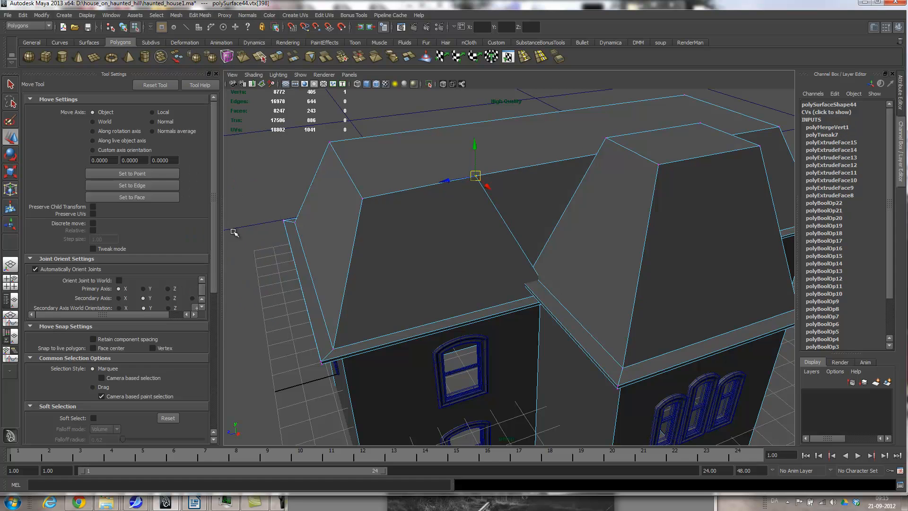
Merge the matching vertex pair at the far upper corner of the roof recess.
left_click_drag(581, 265, 535, 270, "alt")
left_click_drag(703, 204, 642, 257)
key("g")
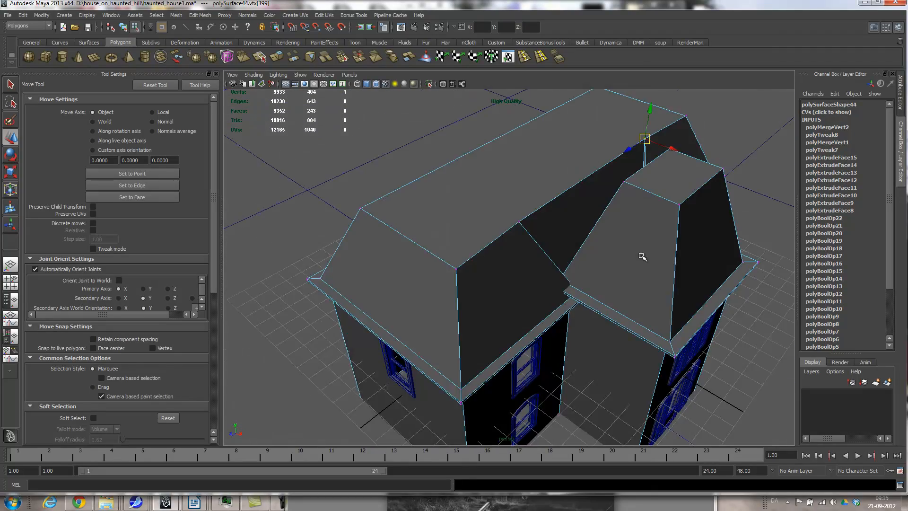
Show the house in wireframe and select the two lower roof vertices where the main roof meets the tower.
right_click_drag(642, 256, 713, 251, "alt")
left_click_drag(624, 275, 650, 273, "alt")
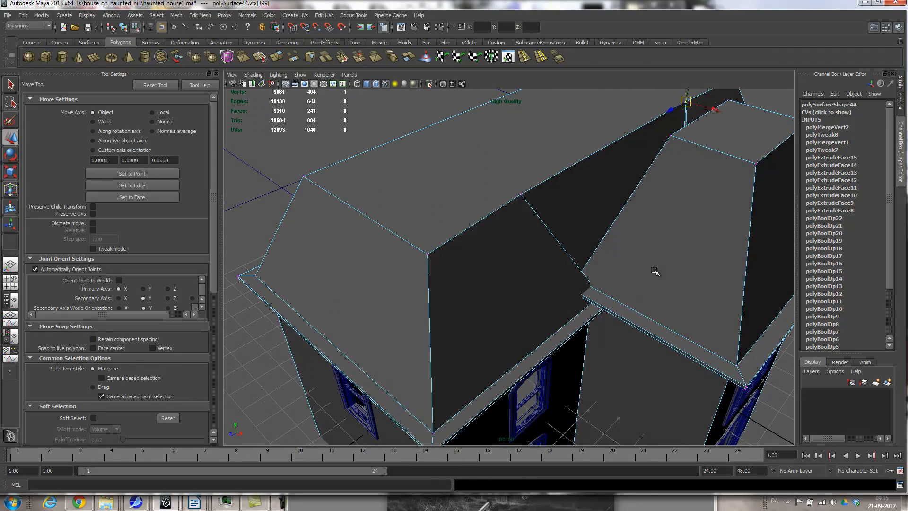
key("4")
left_click_drag(648, 309, 641, 308, "alt")
right_click_drag(640, 308, 729, 302, "alt")
middle_click_drag(693, 254, 627, 244, "alt")
right_click_drag(532, 219, 659, 226, "alt")
left_click_drag(646, 254, 623, 258, "alt")
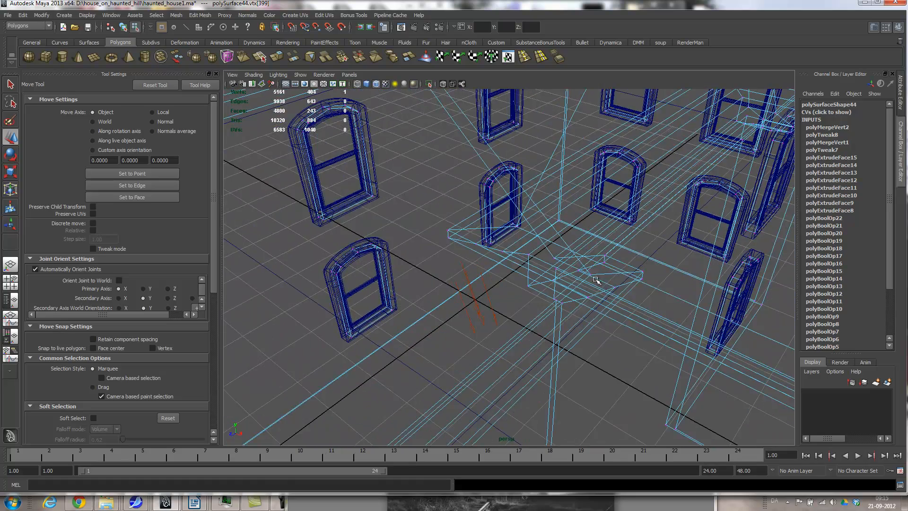
left_click(554, 258, "shift")
left_click_drag(554, 258, 439, 242, "alt")
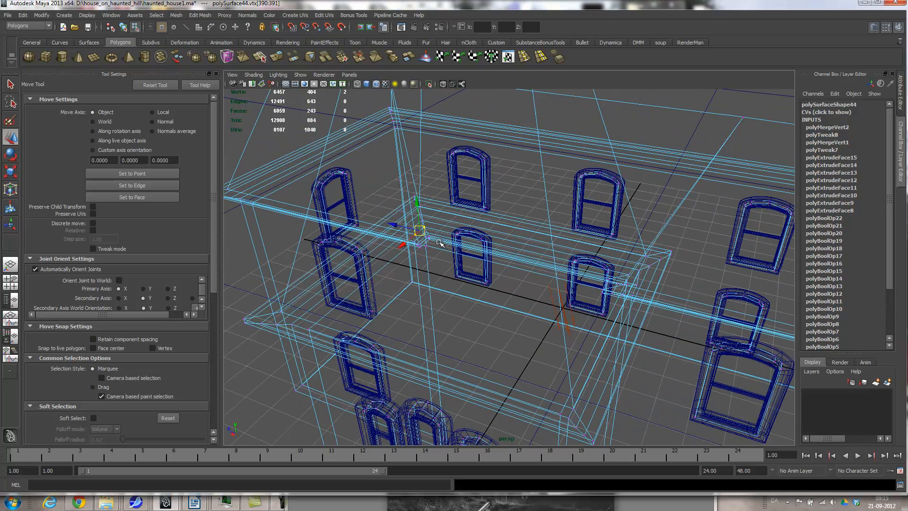
Try moving the selected lower vertex pair upward to check what it belongs to, and undo each move.
left_click_drag(418, 203, 403, 172)
key("ctrl+z")
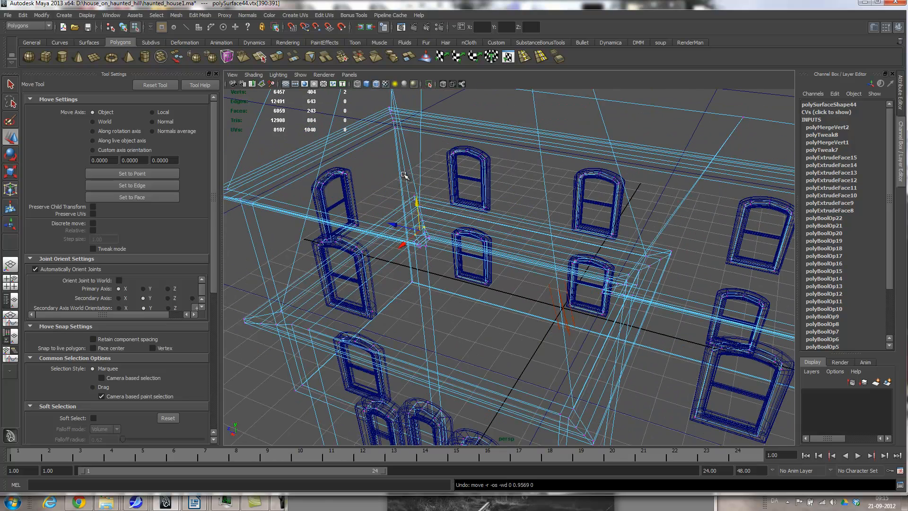
middle_click_drag(418, 160, 468, 260, "alt")
left_click_drag(478, 319, 446, 249)
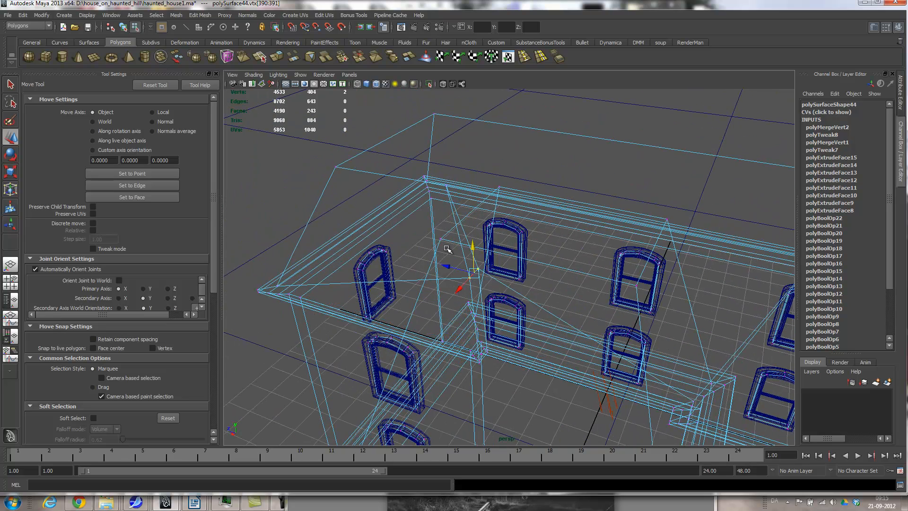
key("ctrl+z")
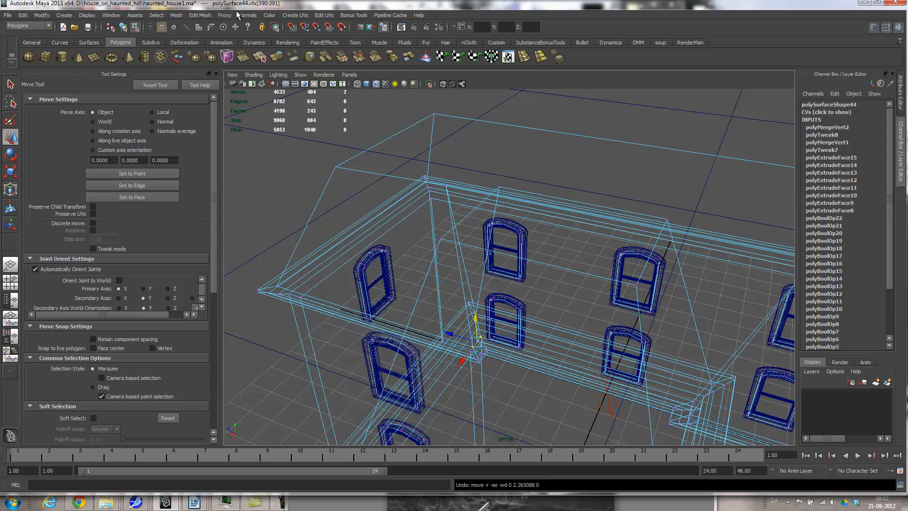
Merge the selected lower vertex pair to center, and do the same with the pair on the tower's other side.
left_click(200, 16)
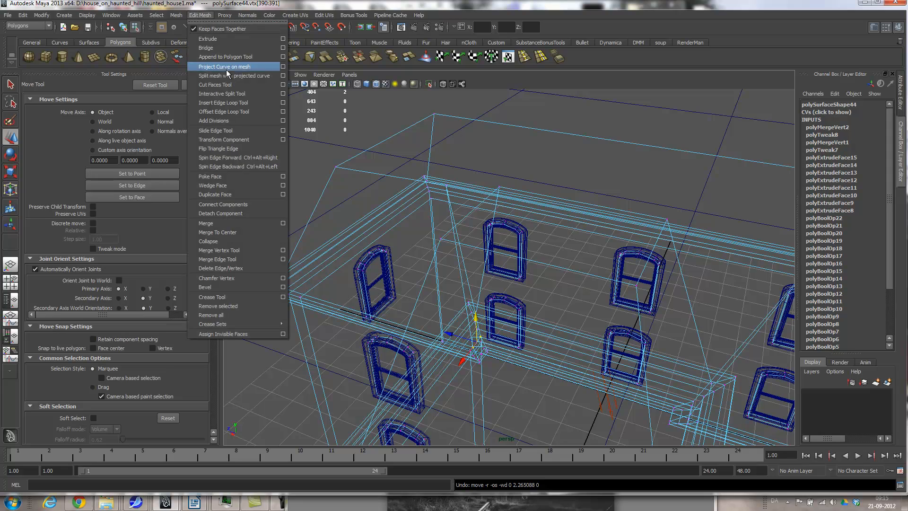
left_click(220, 231)
left_click_drag(229, 236, 540, 256, "alt")
left_click(546, 218)
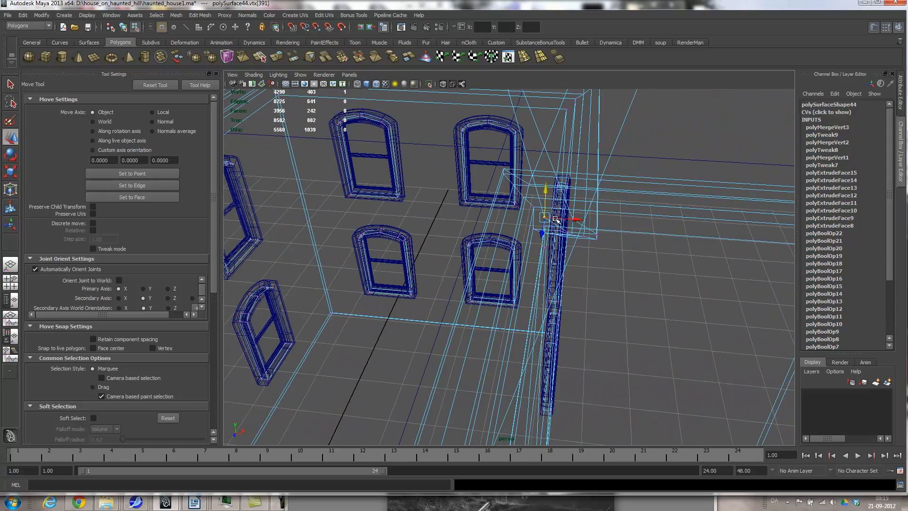
left_click_drag(590, 242, 598, 248, "alt")
key("q")
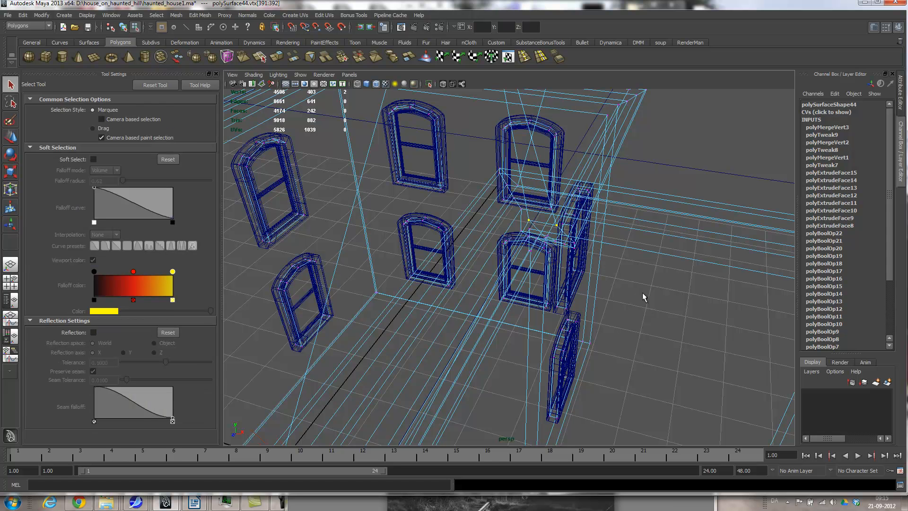
left_click_drag(643, 296, 631, 296, "alt")
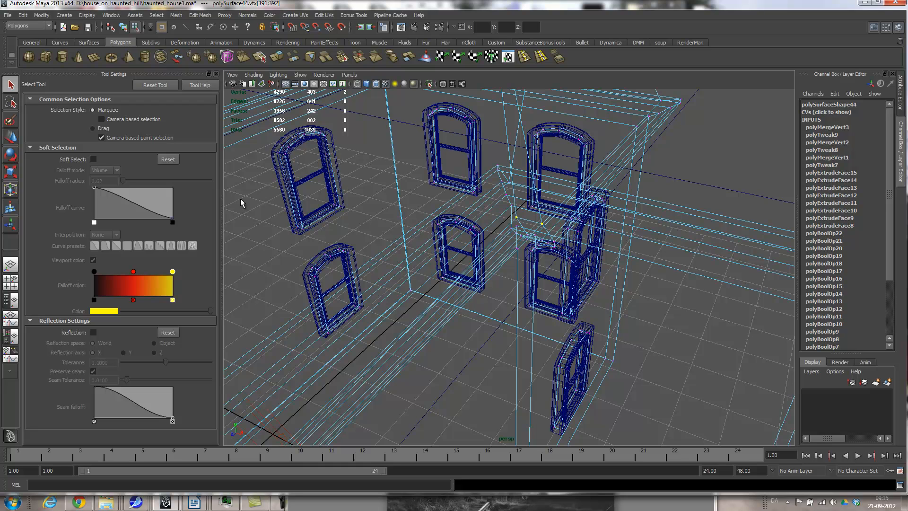
left_click_drag(515, 167, 348, 88, "alt")
left_click(200, 15)
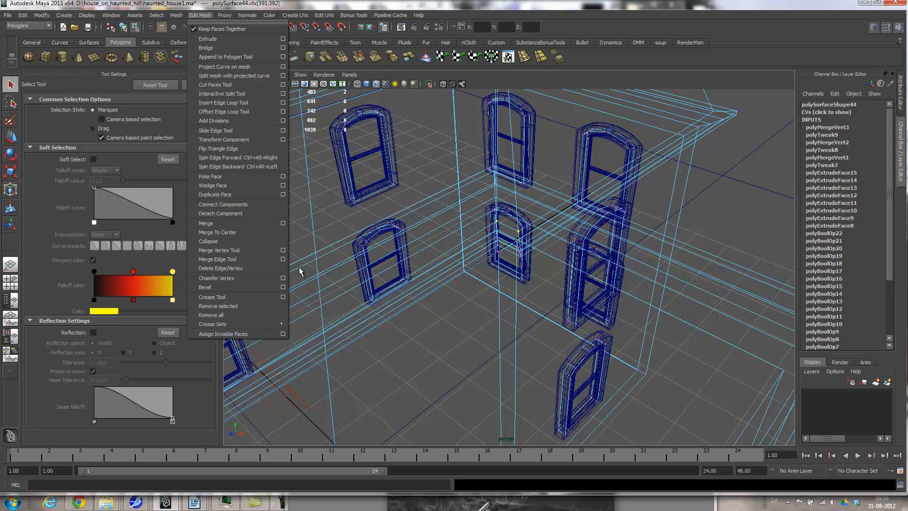
left_click(217, 233)
Return to shaded display and delete the near diagonal edge running down the main roof slope to the tower.
mouse_move(490, 243)
left_mouse_down("alt")
mouse_move(327, 251)
mouse_move(399, 257)
mouse_move(429, 240)
mouse_move(420, 241)
mouse_move(544, 238)
mouse_move(618, 223)
mouse_move(491, 233)
mouse_move(520, 245)
mouse_move(541, 212)
mouse_move(480, 213)
mouse_move(620, 249)
mouse_move(483, 238)
mouse_move(538, 223)
mouse_move(444, 283)
left_mouse_up("alt")
key("5")
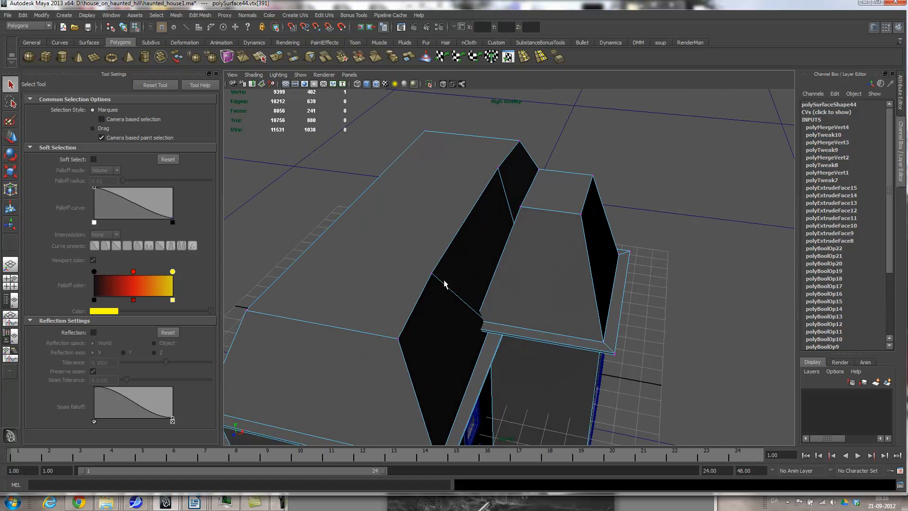
right_click_drag(437, 291, 437, 264)
left_click(446, 285)
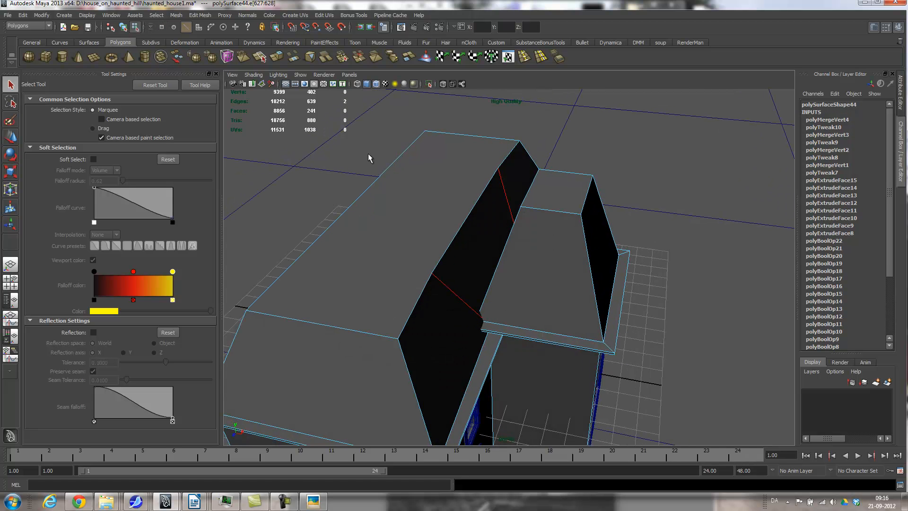
left_click(200, 15)
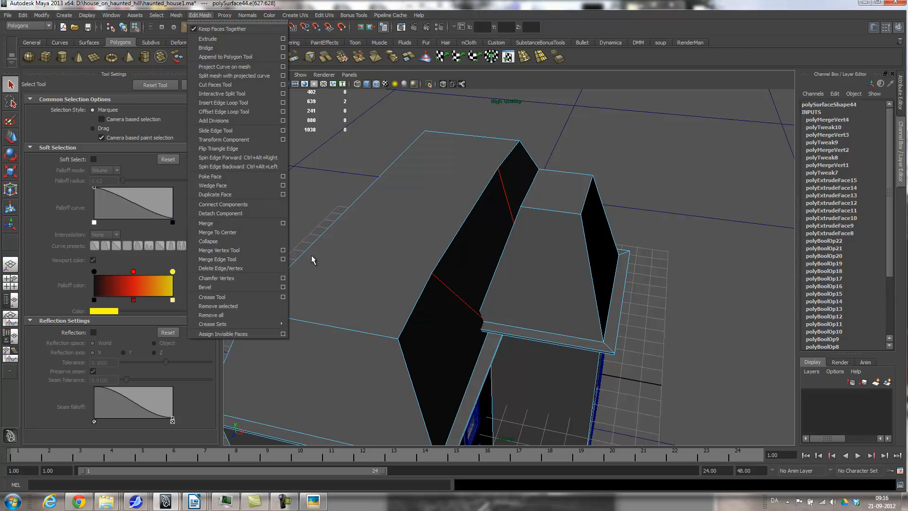
left_click(465, 273)
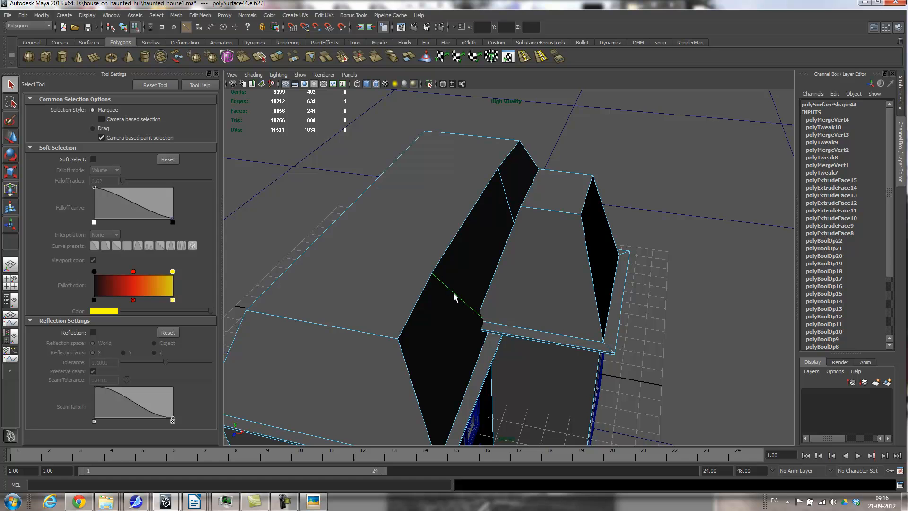
key("Delete")
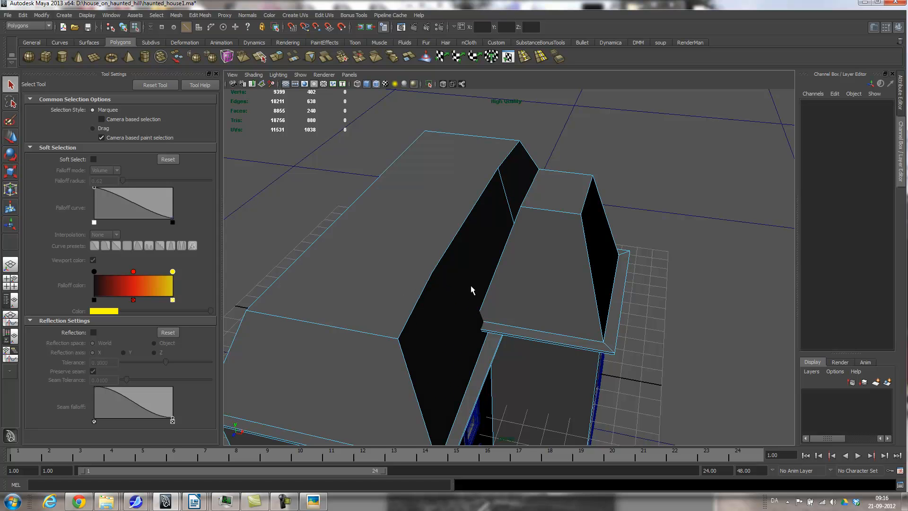
Select the leftover vertex on the main roof's upper edge and undo back to before the near diagonal edge was deleted.
scroll(470, 289, "up", 6)
right_click_drag(473, 307, 458, 307)
left_click(482, 275)
left_click_drag(488, 284, 513, 331, "alt")
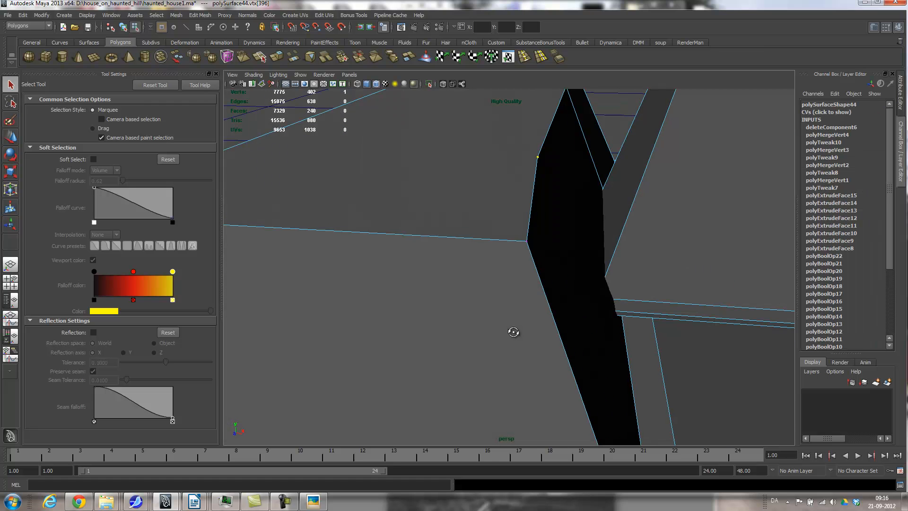
key("ctrl+z")
key("ctrl+z")
Remove the near diagonal edge on the main roof slope together with its vertex using Delete Edge/Vertex.
left_click_drag(573, 249, 450, 225, "alt")
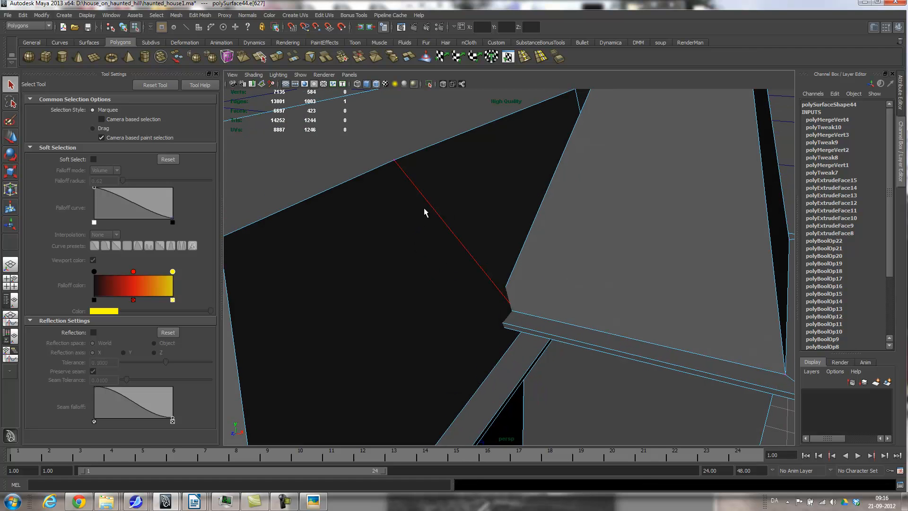
right_click_drag(384, 199, 392, 188)
left_click_drag(419, 230, 428, 260, "alt")
left_click(200, 15)
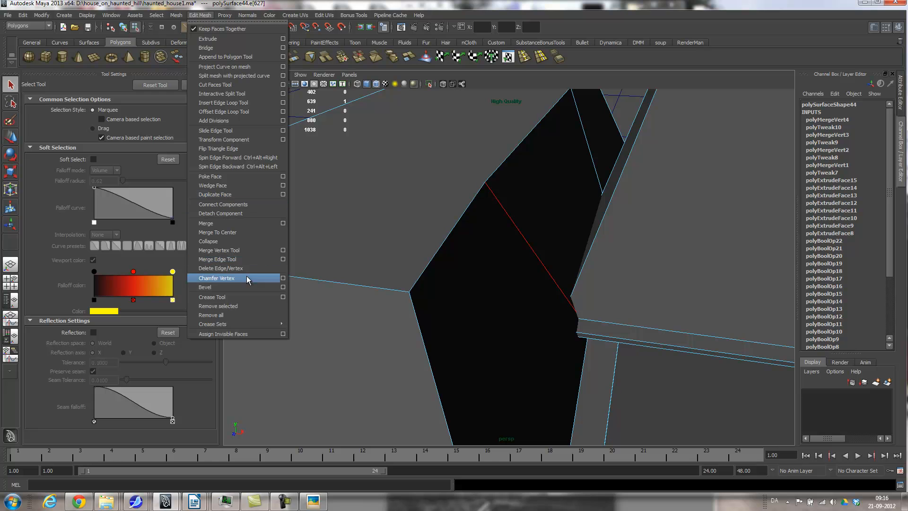
left_click(217, 268)
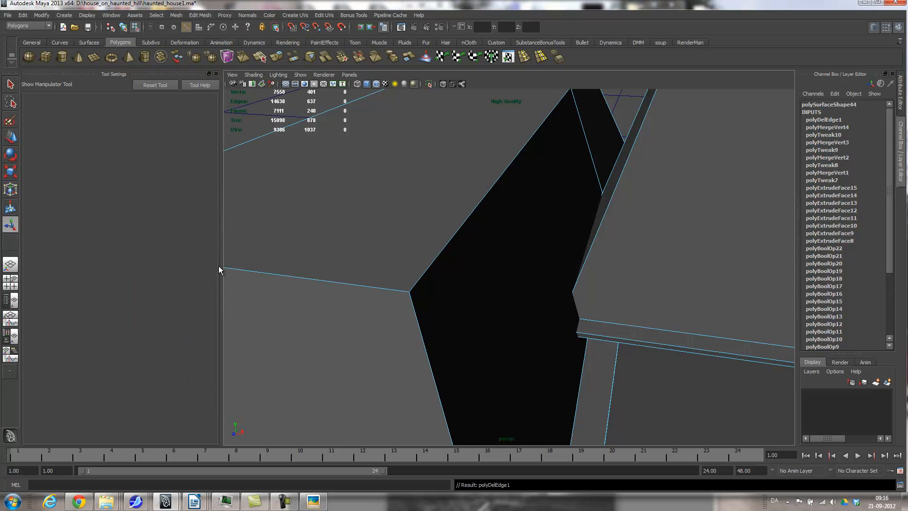
Remove the remaining short edge running from the main roof's upper edge to the tower with Delete Edge/Vertex.
left_click(589, 137)
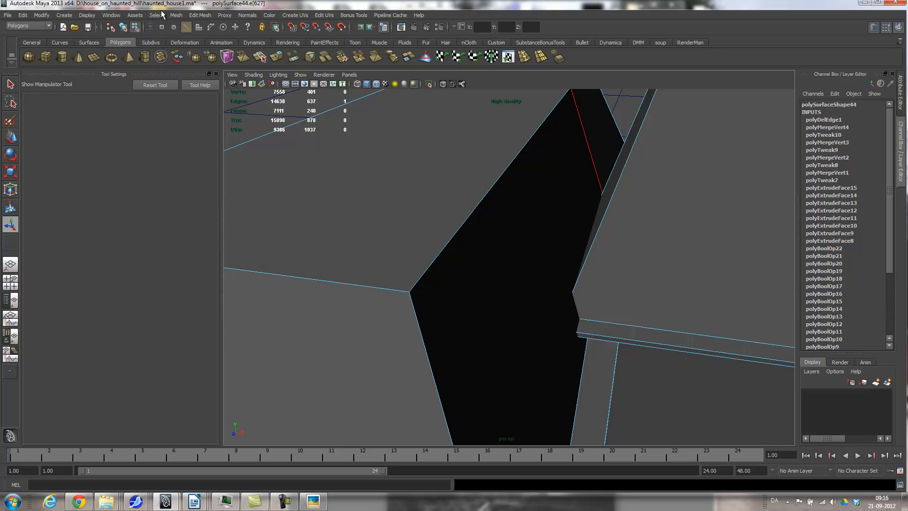
left_click(176, 15)
mouse_move(200, 14)
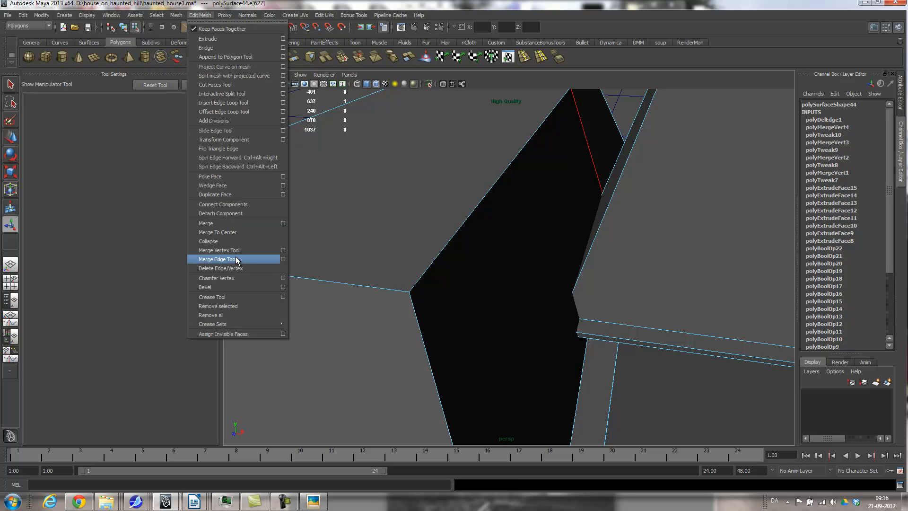
left_click(237, 272)
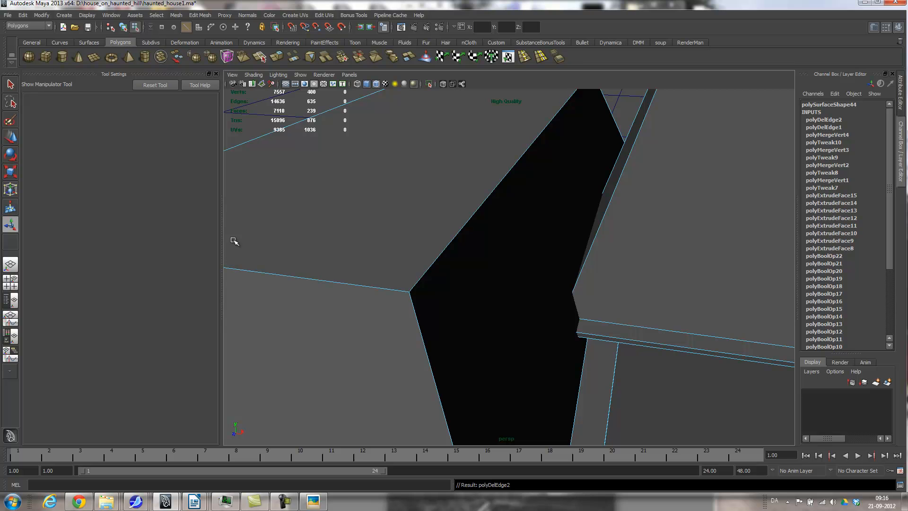
Examine the roofs in wireframe against the univ_psycho_house_early_1970s.jpg reference photo and close the photo.
left_click_drag(456, 264, 502, 259, "alt")
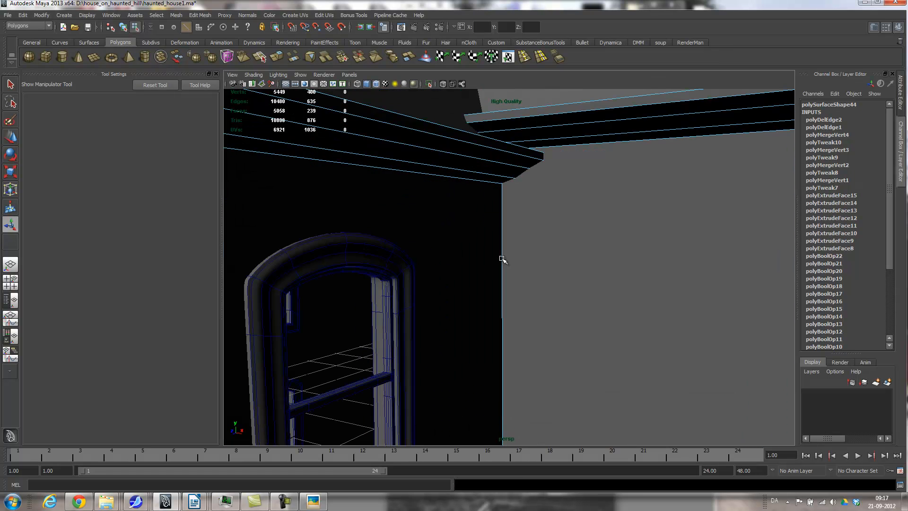
key("4")
mouse_move(559, 269)
left_mouse_down("alt")
mouse_move(594, 291)
mouse_move(489, 308)
mouse_move(517, 314)
mouse_move(517, 300)
mouse_move(463, 302)
mouse_move(467, 293)
mouse_move(478, 295)
mouse_move(461, 303)
left_mouse_up("alt")
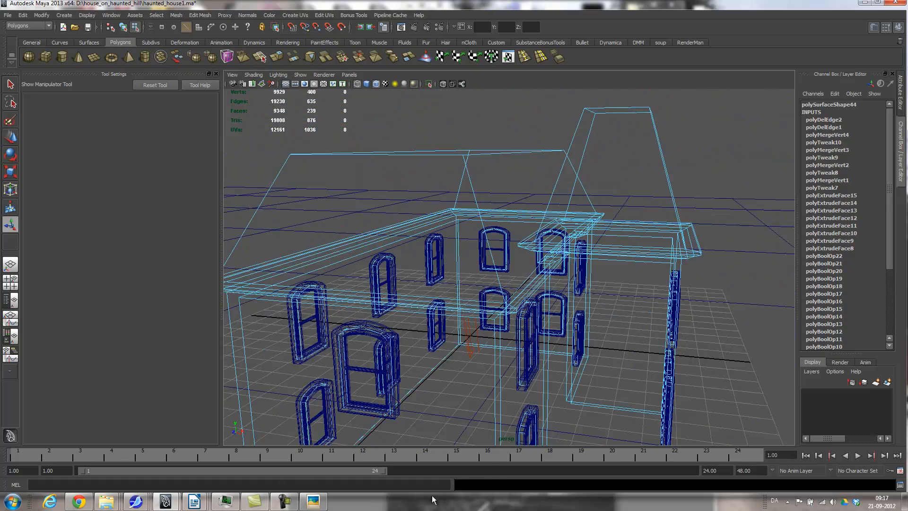
left_click(283, 500)
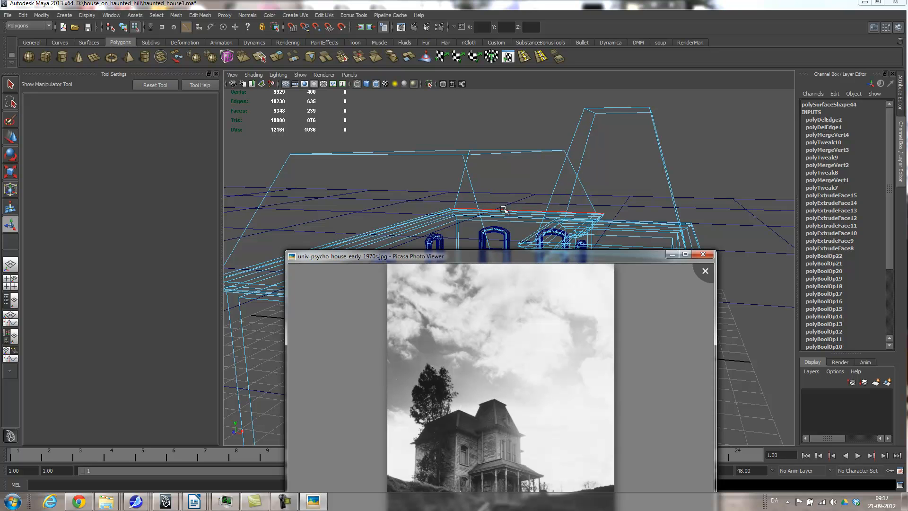
left_click(703, 256)
Return to shaded display and select the main roof's top face, switching the selection to the tower roof's inner face.
mouse_move(586, 198)
left_mouse_down("alt")
mouse_move(574, 206)
mouse_move(567, 257)
mouse_move(512, 239)
mouse_move(519, 270)
mouse_move(528, 189)
left_mouse_up("alt")
key("5")
right_click_drag(529, 189, 528, 203)
left_click(528, 195)
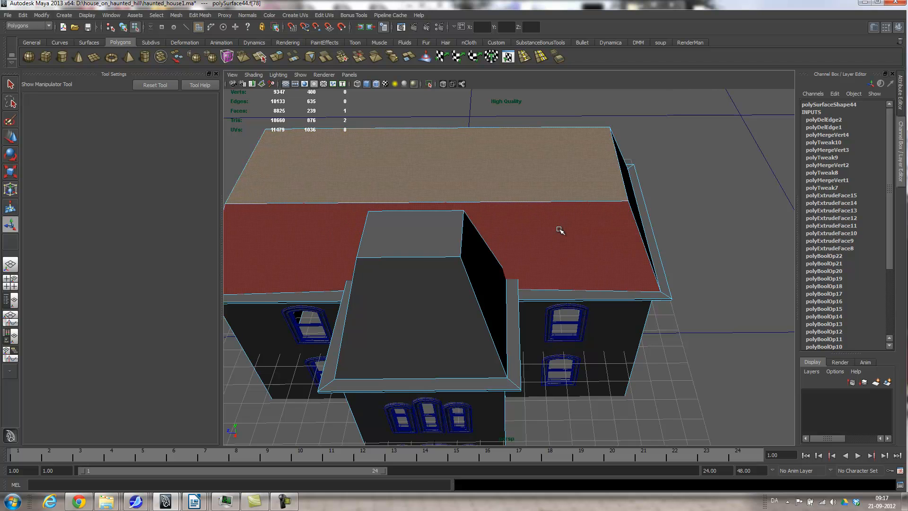
key("r")
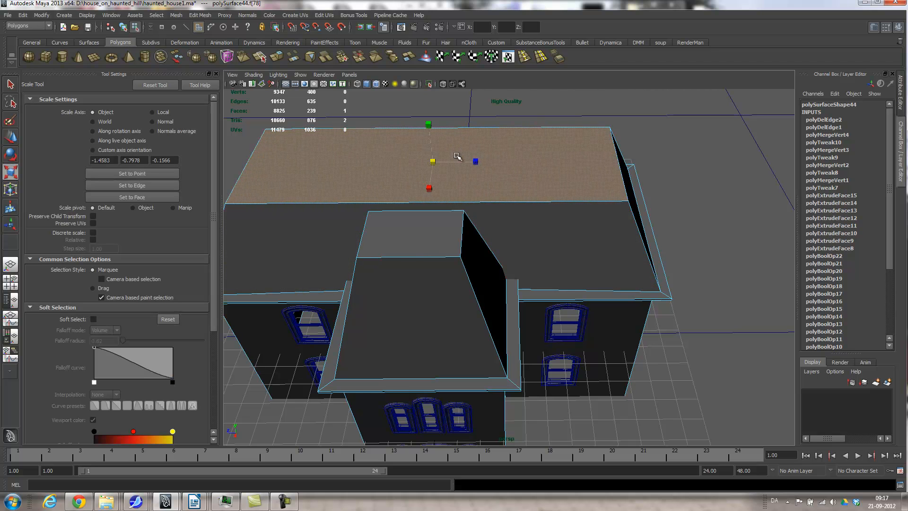
left_click_drag(523, 196, 553, 189, "alt")
left_click(595, 164)
key("w")
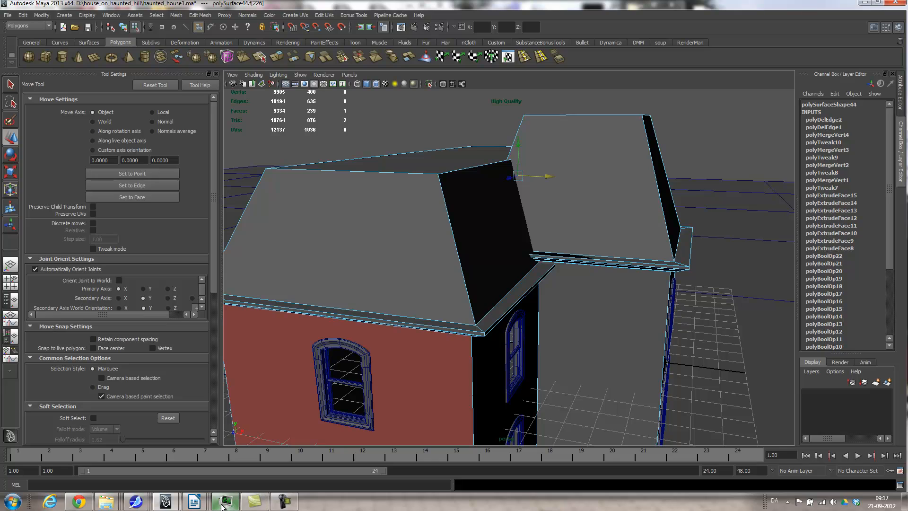
Open the reference photo P4010109.jpg from the house_on_haunted_hill folder, study its roof shapes, and return to Maya.
mouse_move(106, 502)
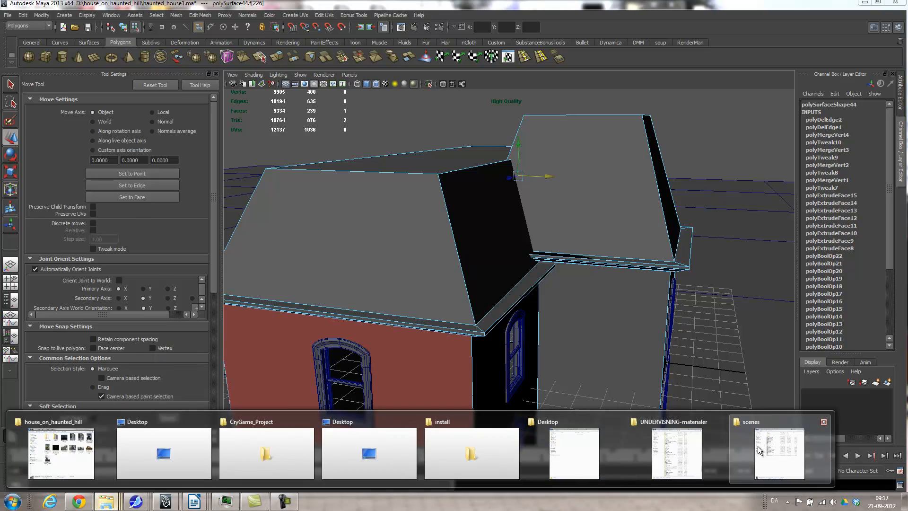
mouse_move(197, 451)
left_click(61, 452)
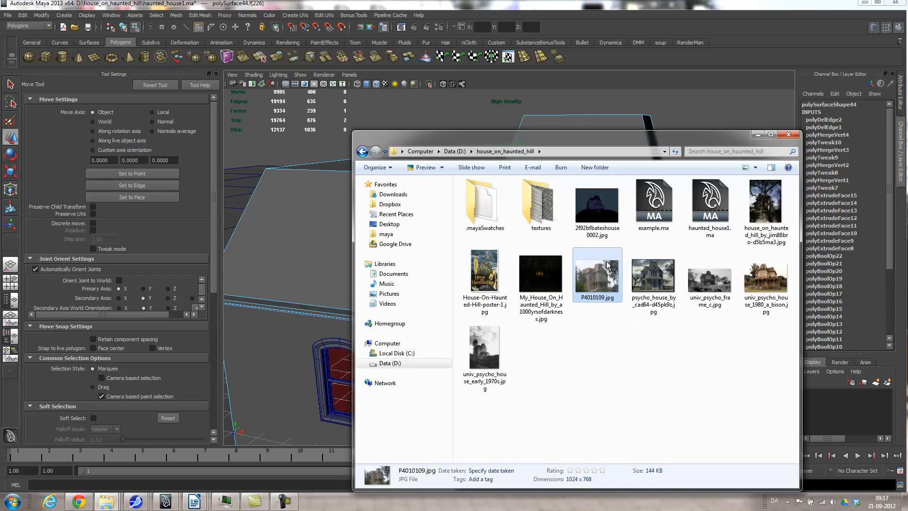
double_click(607, 265)
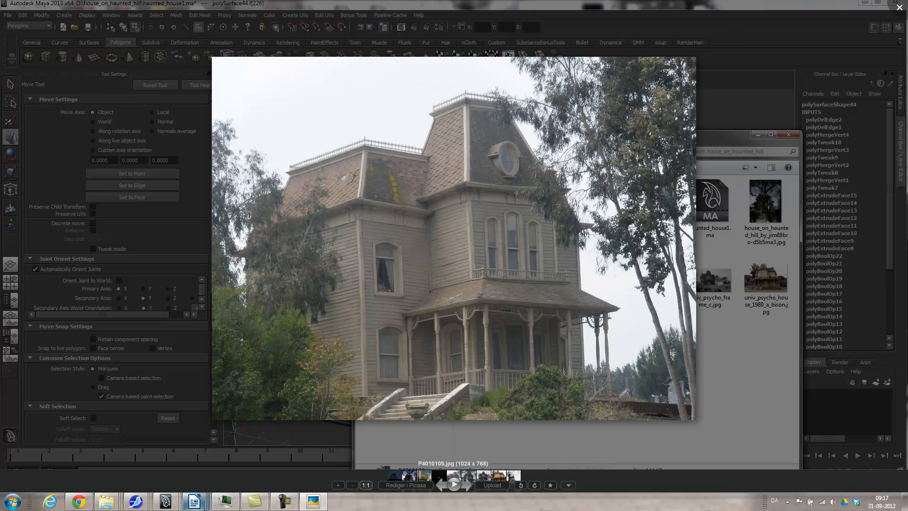
mouse_move(163, 502)
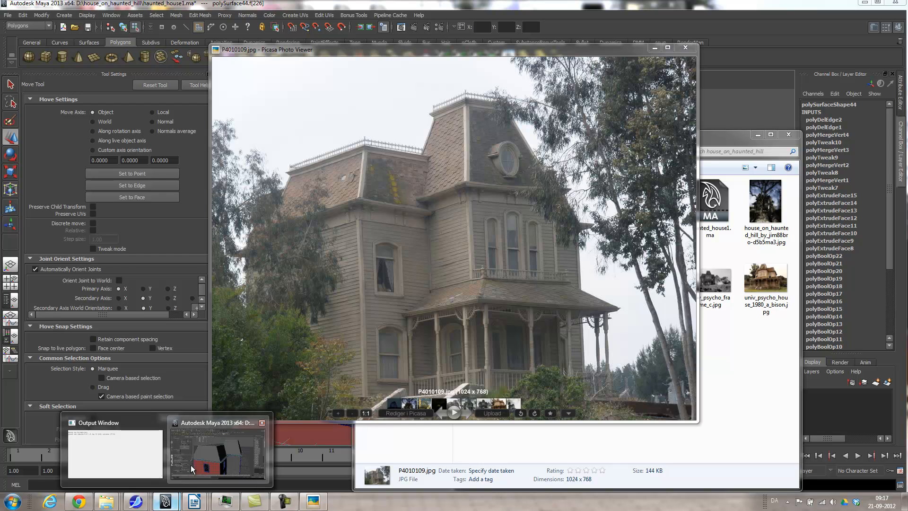
left_click(196, 438)
left_click_drag(543, 331, 588, 277, "alt")
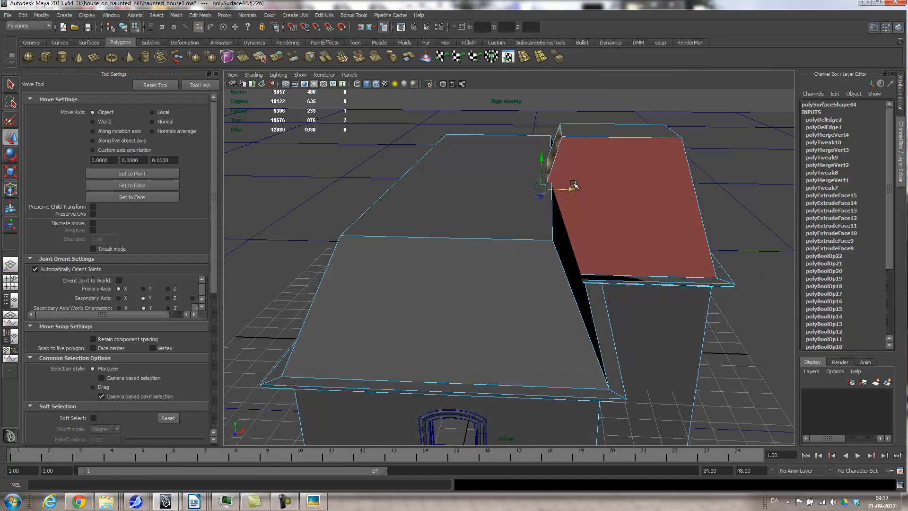
Examine the junction of the tower cornice and the main roof from several sides in shaded and wireframe display.
left_click_drag(598, 215, 416, 375, "alt")
middle_click_drag(415, 375, 563, 293, "alt")
left_click_drag(564, 293, 602, 276, "alt")
left_click(473, 208)
right_click_drag(602, 275, 509, 269, "alt")
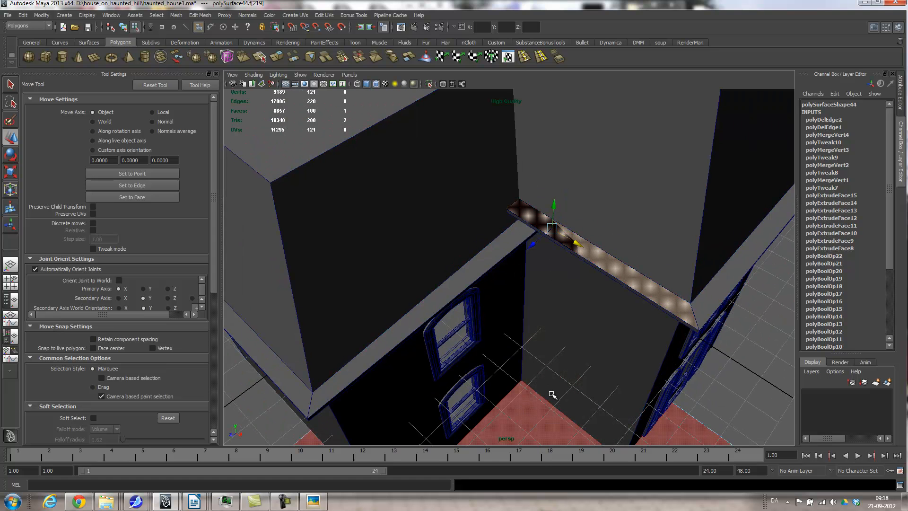
right_click_drag(606, 257, 584, 239)
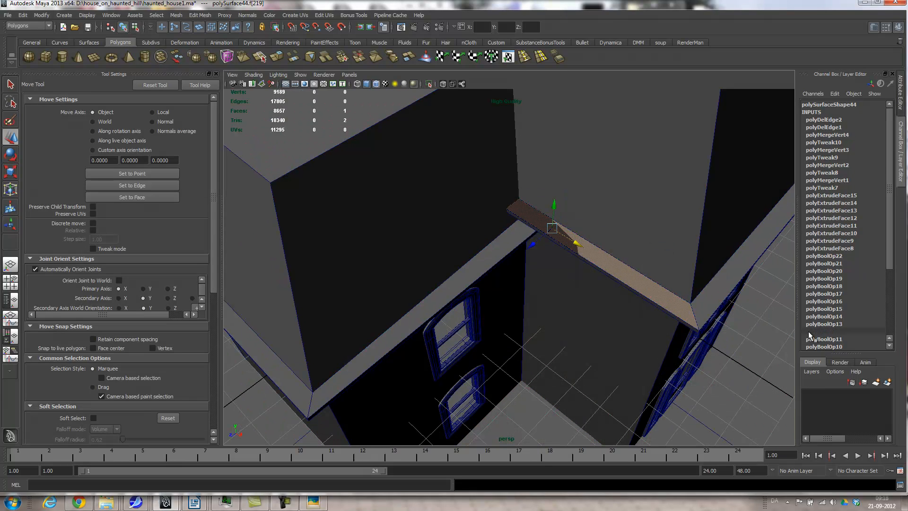
left_click(706, 367)
left_click_drag(626, 319, 477, 275, "alt")
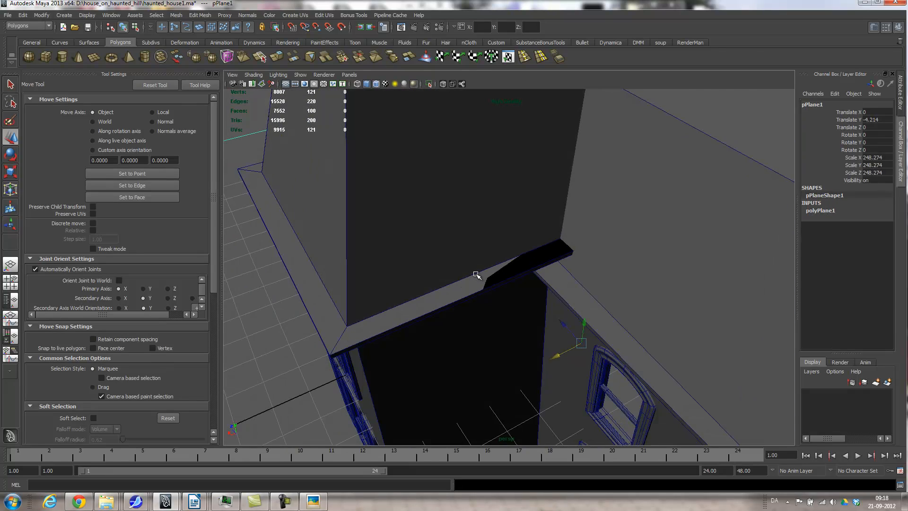
key("4")
left_click_drag(505, 246, 607, 239, "alt")
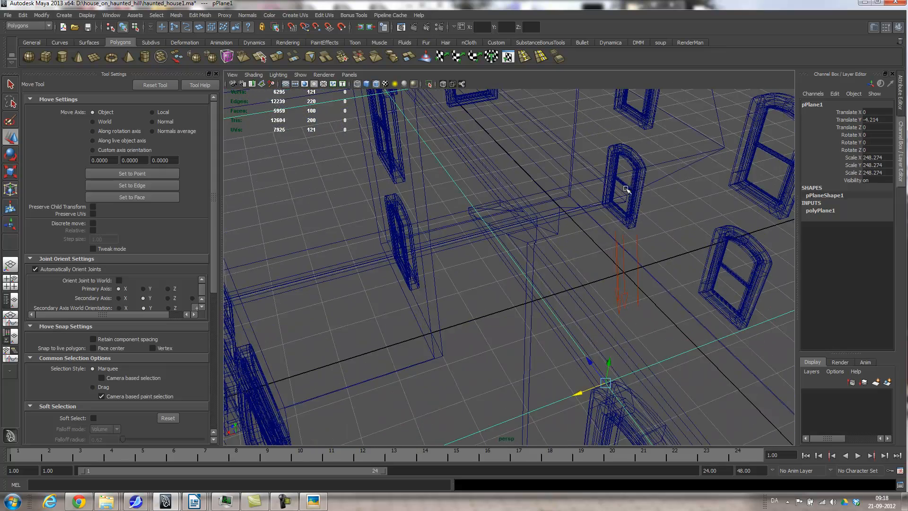
left_click_drag(605, 191, 584, 197, "alt")
left_click_drag(642, 148, 471, 246, "alt")
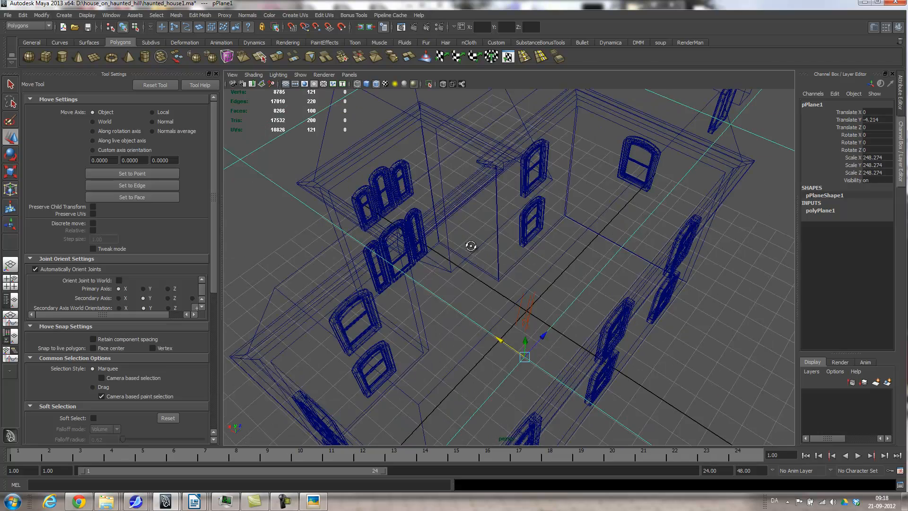
Select the tower roof's inner face and try moving it toward the main roof and back.
right_click(513, 94)
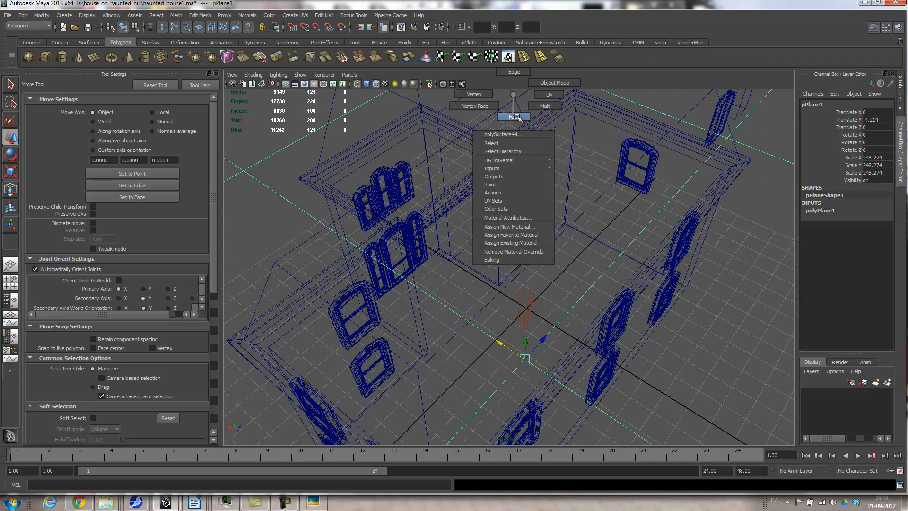
right_click_drag(516, 117, 517, 116)
left_click(490, 153)
mouse_move(490, 152)
left_mouse_down("alt")
mouse_move(539, 169)
mouse_move(529, 221)
left_mouse_up("alt")
key("5")
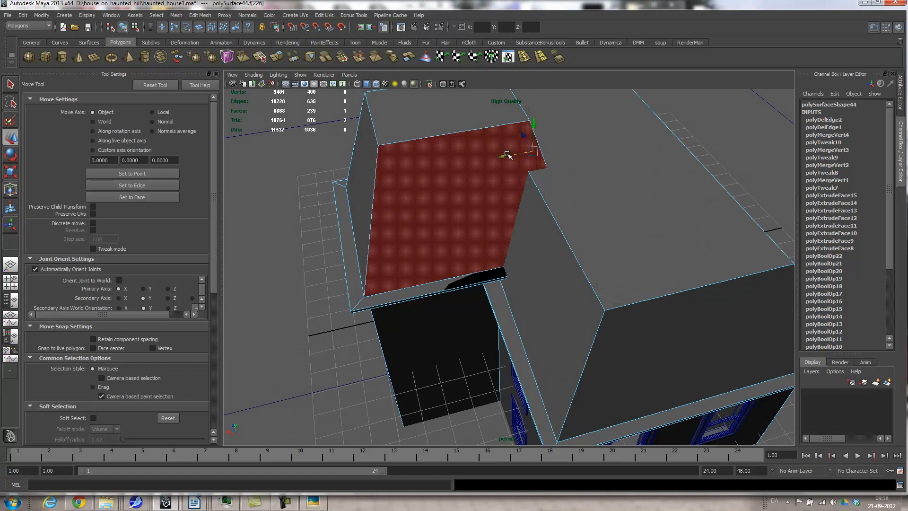
mouse_move(458, 159)
left_mouse_down()
mouse_move(441, 160)
mouse_move(477, 154)
mouse_move(442, 156)
mouse_move(463, 154)
left_mouse_up()
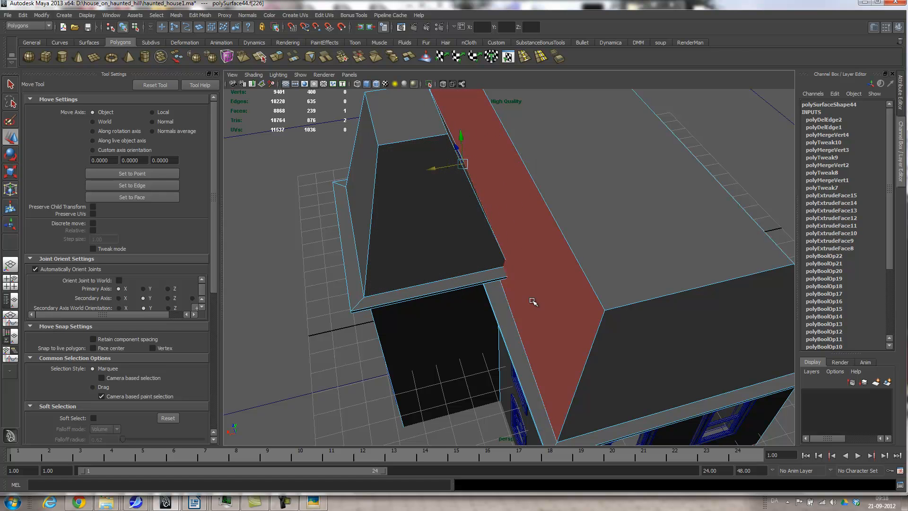
left_click_drag(500, 273, 521, 271, "alt")
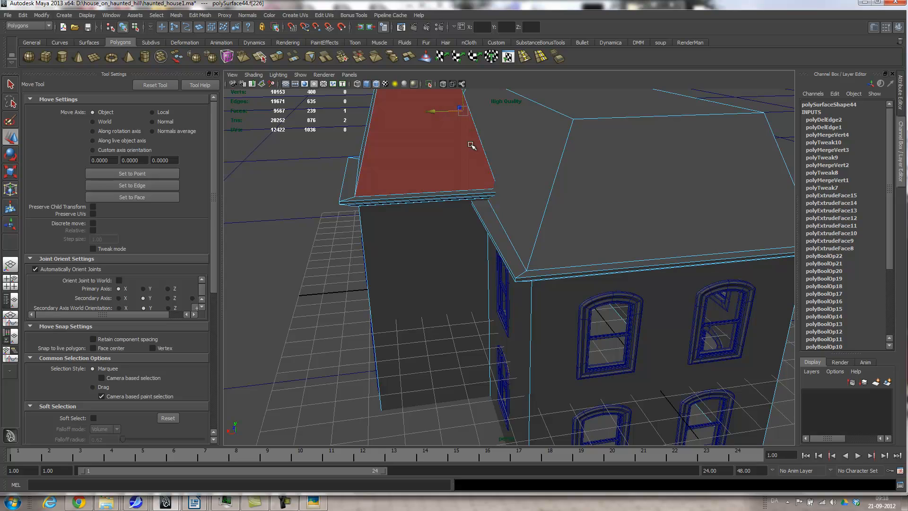
Show the house in wireframe and select the faces at the tower roof's inner end, dropping stray faces from the selection.
key("4")
mouse_move(510, 189)
left_mouse_down("alt")
mouse_move(532, 203)
mouse_move(550, 198)
left_mouse_up("alt")
right_click_drag(550, 198, 547, 194, "alt")
middle_click_drag(458, 192, 473, 263, "alt")
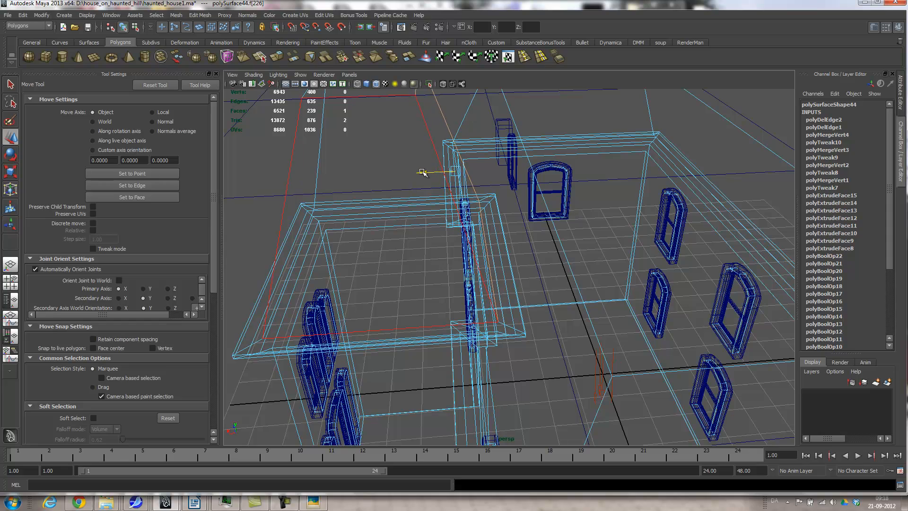
left_click_drag(424, 172, 502, 259, "alt")
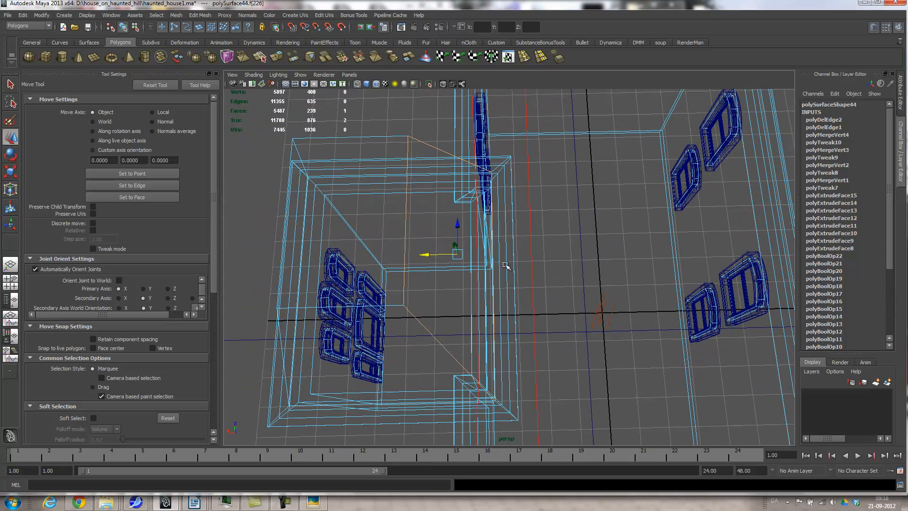
left_click_drag(495, 269, 504, 278)
left_click_drag(556, 346, 598, 331, "alt")
left_click_drag(697, 367, 720, 379, "ctrl")
left_click_drag(648, 410, 567, 382, "alt")
left_click(594, 116, "ctrl")
Move the selected inner-end faces of the tower roof and cornice deeper into the main roof, and inspect them in wireframe.
right_click_drag(650, 209, 508, 222, "alt")
left_click_drag(508, 222, 544, 263, "alt")
key("5")
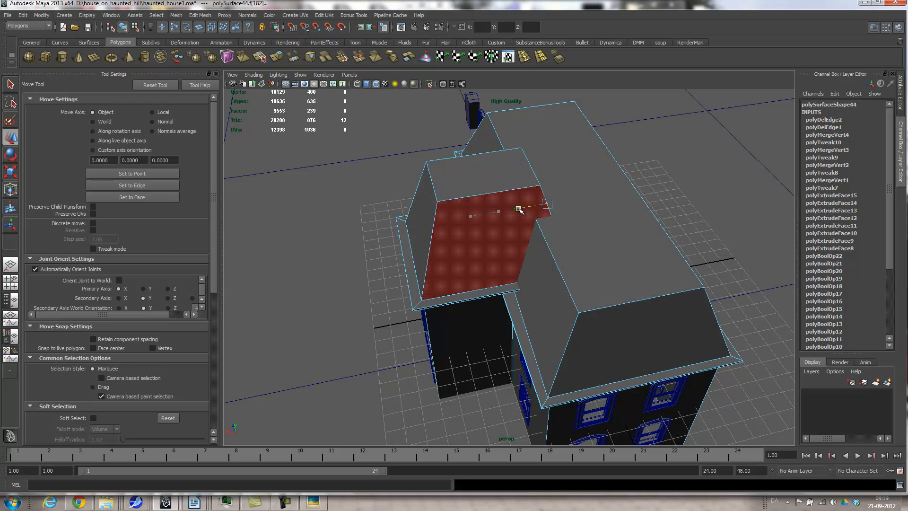
left_click_drag(519, 208, 520, 208)
left_click_drag(553, 234, 603, 190, "alt")
key("4")
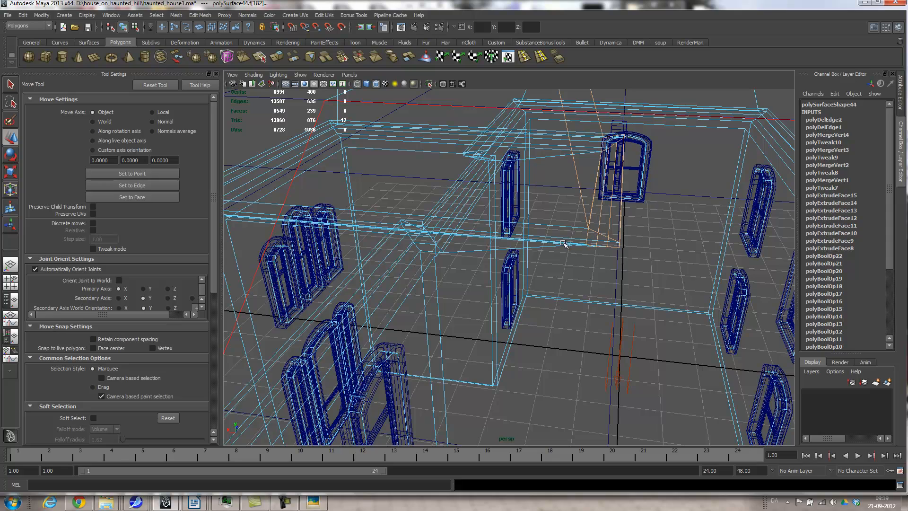
Return to shaded display, try moving the tower roof's front face outward, and undo the move.
left_click_drag(590, 227, 474, 270, "alt")
key("f")
key("5")
left_click(461, 208)
left_click_drag(534, 239, 510, 250, "alt")
left_click_drag(362, 194, 320, 179)
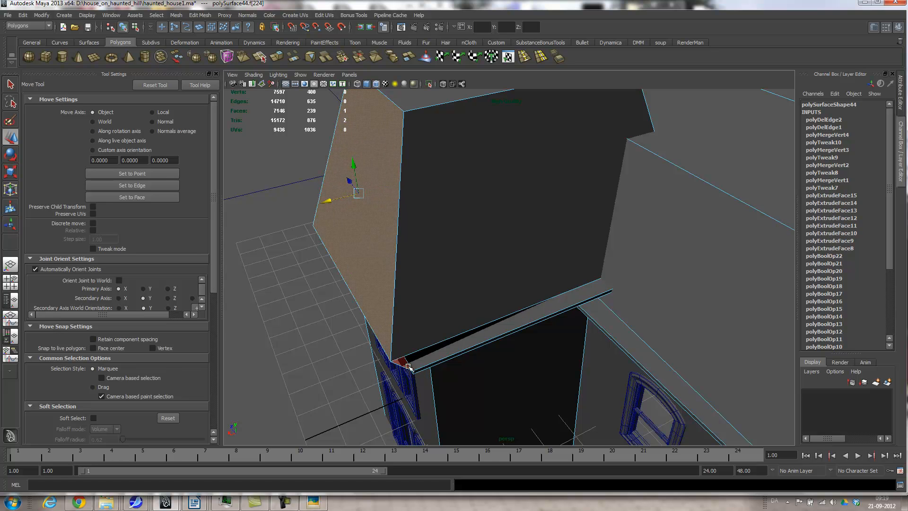
key("ctrl+z")
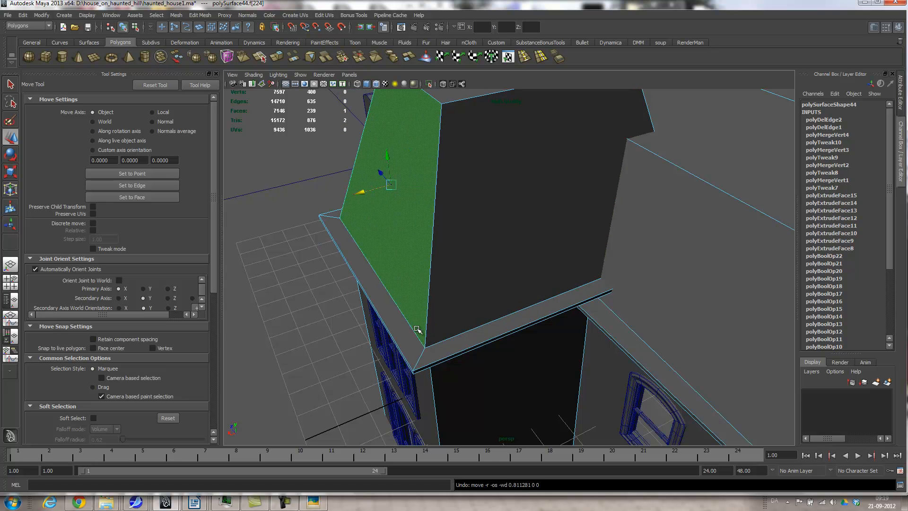
Nudge the tower roof's front face slightly outward and inspect the tower and main roofs from several angles.
left_click_drag(379, 243, 381, 284, "alt")
right_click_drag(381, 284, 310, 310)
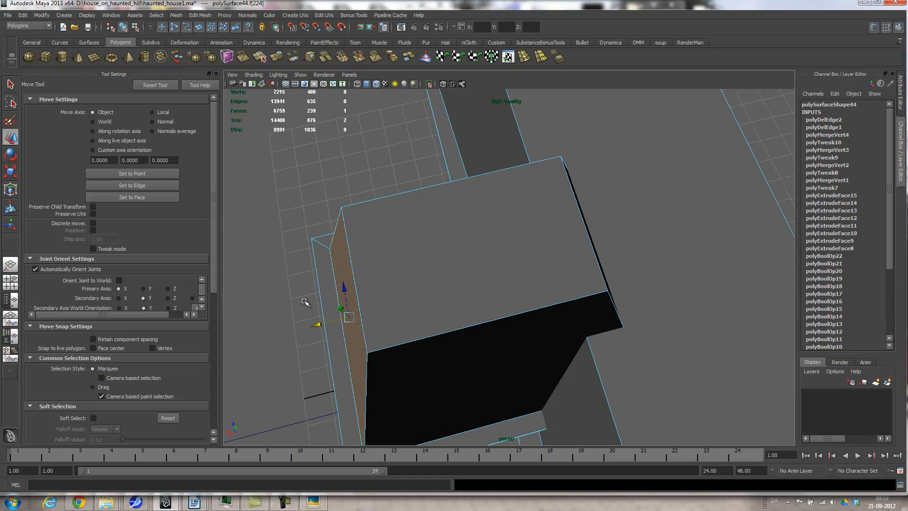
left_click_drag(391, 338, 443, 290, "alt")
mouse_move(346, 148)
left_mouse_down()
mouse_move(297, 150)
mouse_move(348, 139)
mouse_move(294, 149)
mouse_move(337, 144)
left_mouse_up()
middle_click_drag(586, 229, 545, 280, "alt")
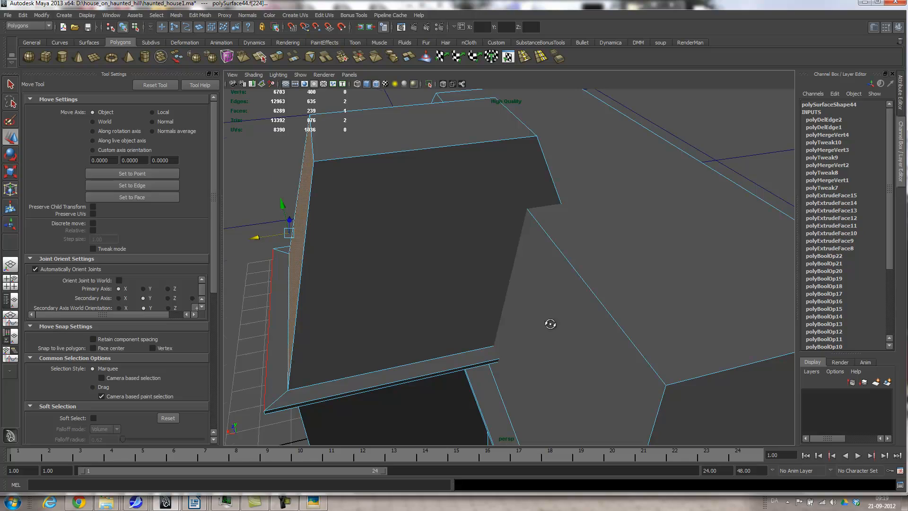
left_click_drag(549, 322, 624, 320, "alt")
right_click_drag(624, 320, 552, 311, "alt")
left_click_drag(552, 311, 563, 278, "alt")
left_click(704, 364)
left_click_drag(705, 364, 582, 424, "alt")
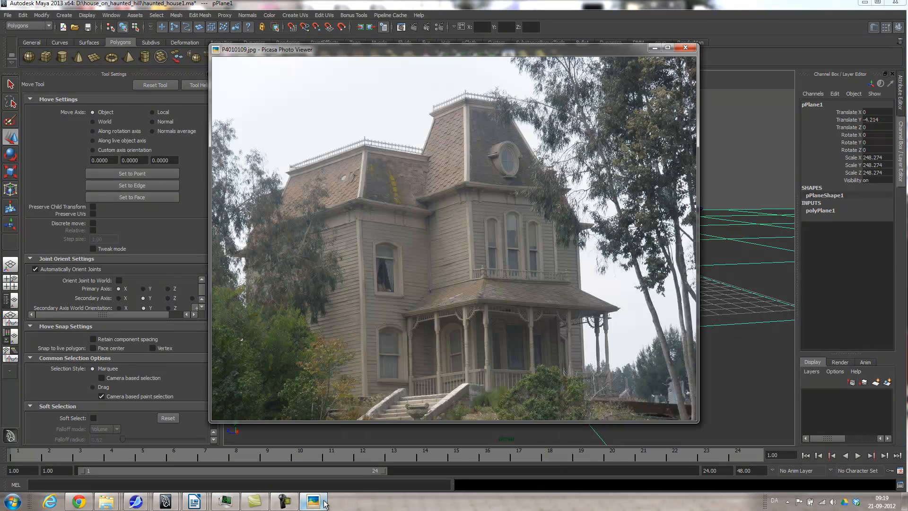
Compare the modelled tower and main roofs with the house reference photo in Picasa Photo Viewer.
left_click(313, 502)
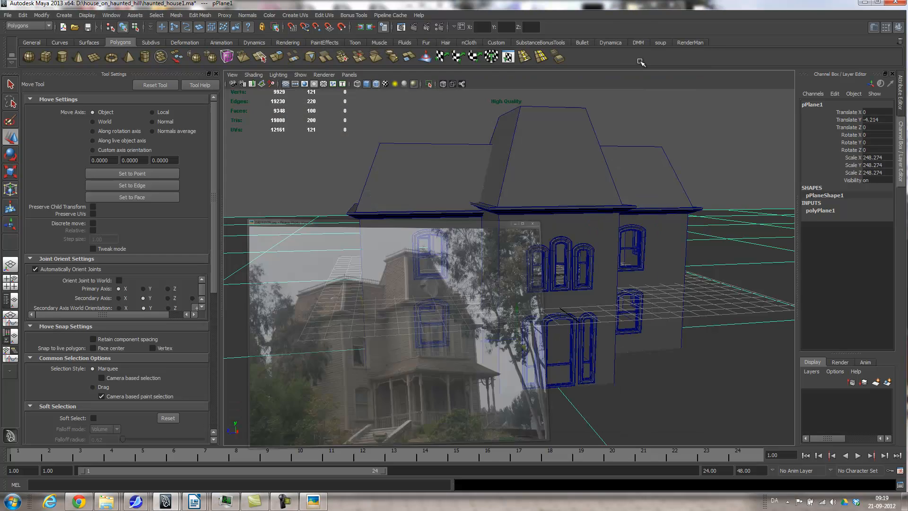
left_click(654, 48)
left_click_drag(458, 199, 513, 289, "alt")
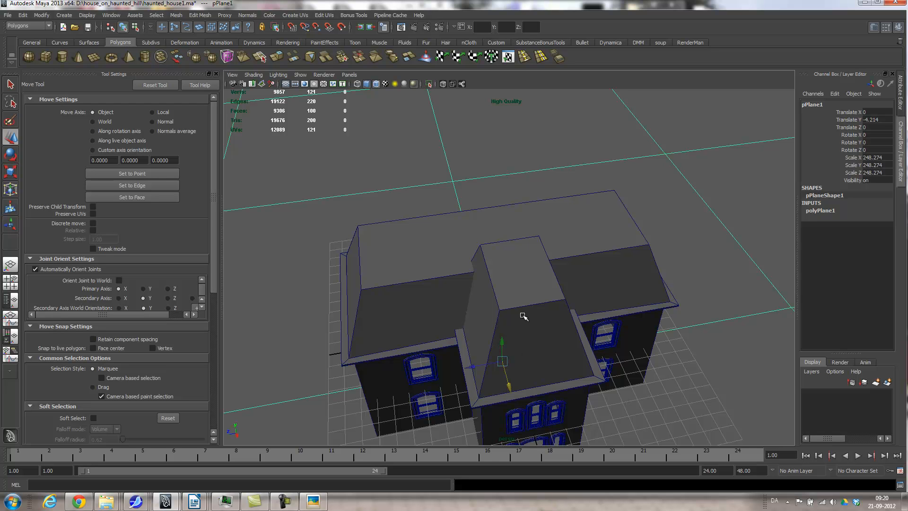
Select the flat top faces of the tower and main roofs and extrude them with an offset of -0.1.
right_click_drag(521, 279, 522, 294)
left_click(523, 276)
left_click(449, 256, "shift")
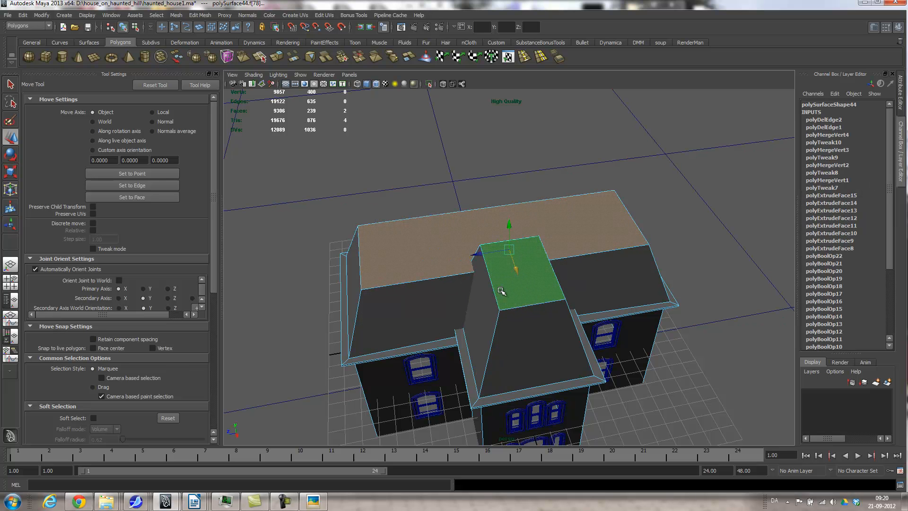
left_click_drag(494, 292, 590, 226, "alt")
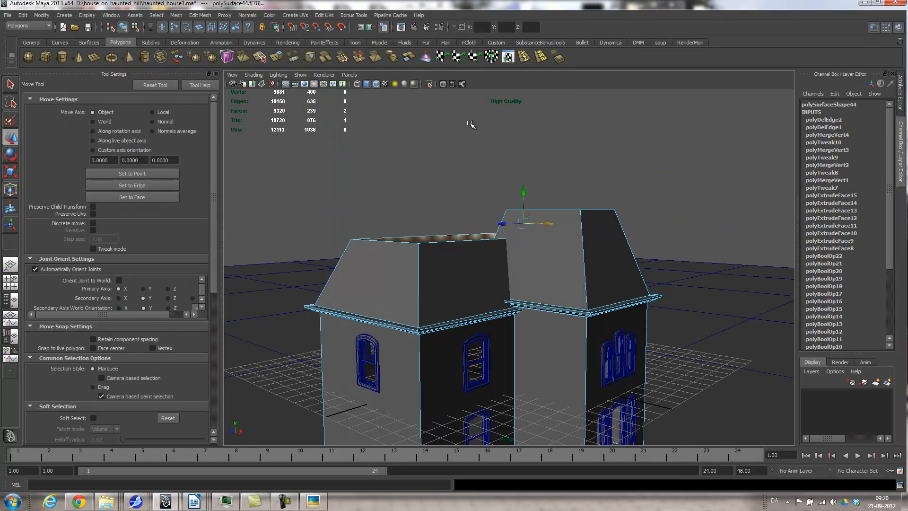
left_click(277, 57)
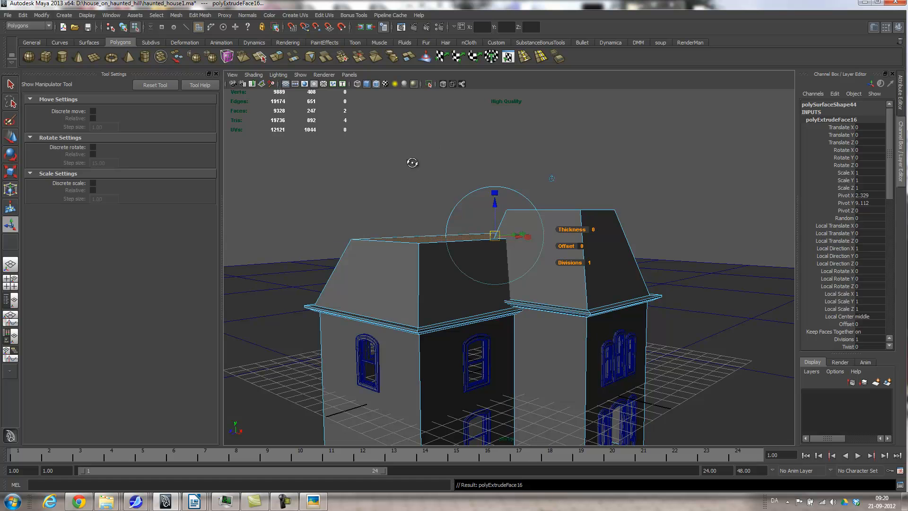
left_click_drag(411, 163, 405, 202, "alt")
right_click_drag(405, 203, 543, 233, "alt")
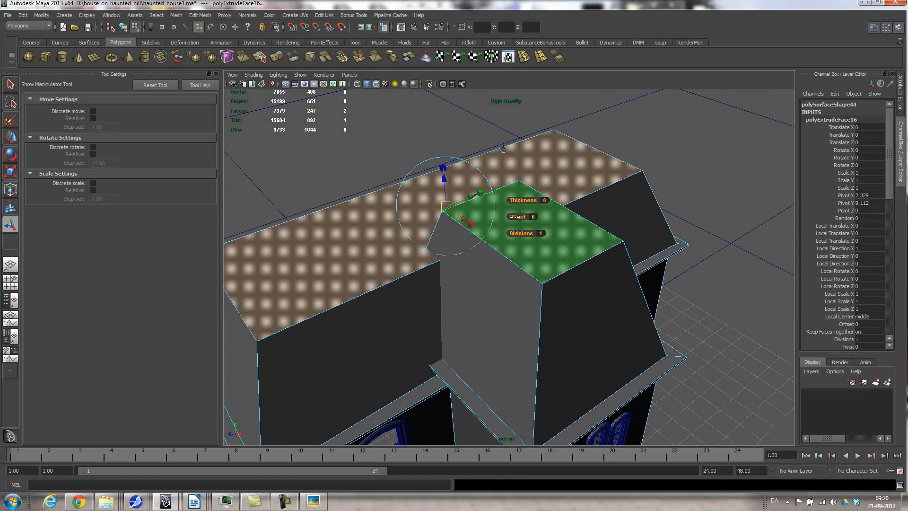
left_click_drag(514, 218, 514, 219)
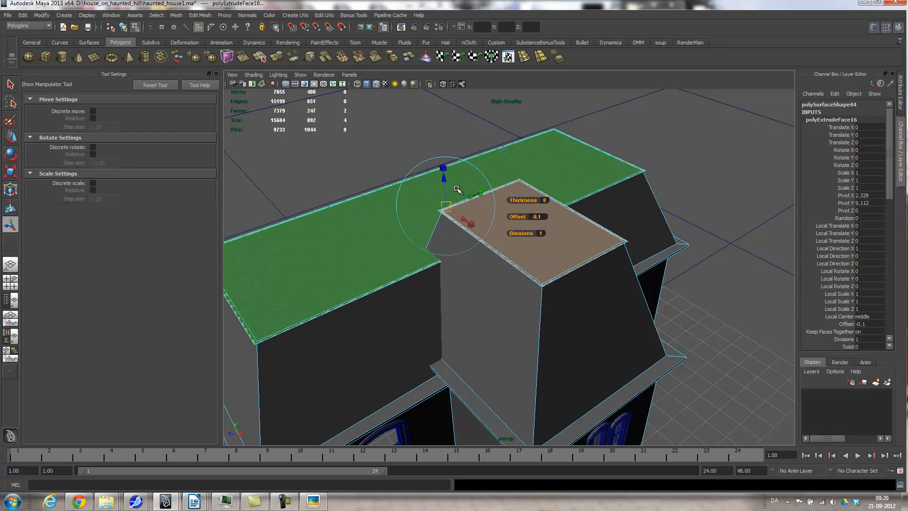
Extrude the roof top faces upward by 0.055, and extrude them again with an offset of -0.1.
left_click_drag(444, 181, 445, 178)
key("ctrl+e")
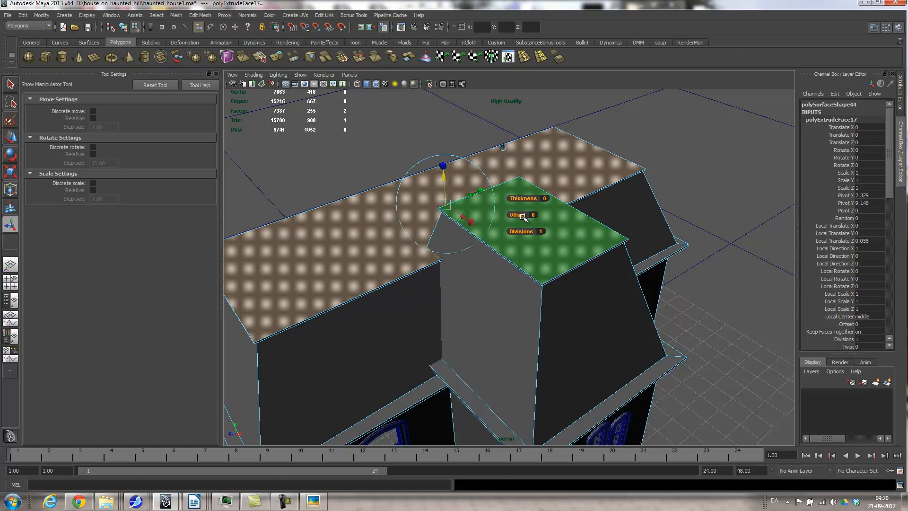
key("ctrl+e")
left_click_drag(521, 215, 520, 213)
Extrude the roof top faces again with a local Z translation of 0.056 and an offset of -0.1.
left_click_drag(542, 285, 531, 269, "alt")
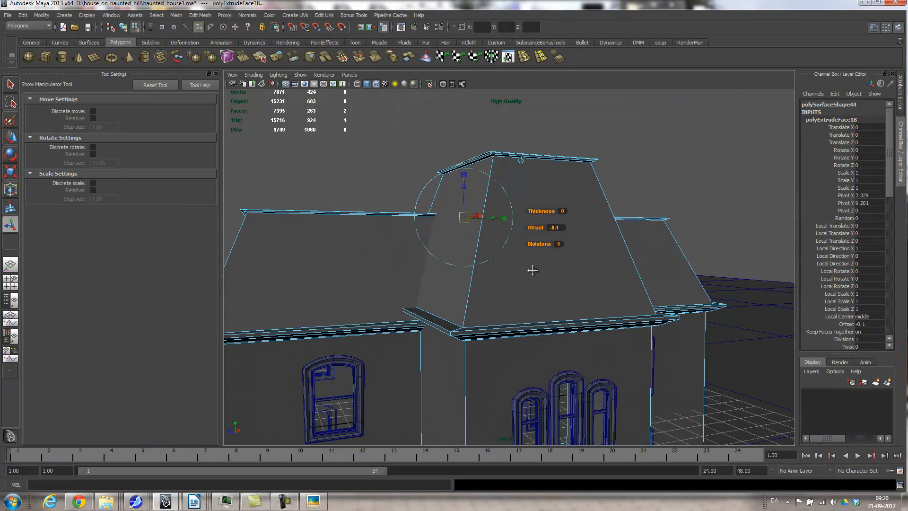
middle_click_drag(531, 269, 517, 314, "alt")
right_click_drag(503, 322, 575, 317, "alt")
key("ctrl+e")
left_click_drag(471, 212, 469, 211)
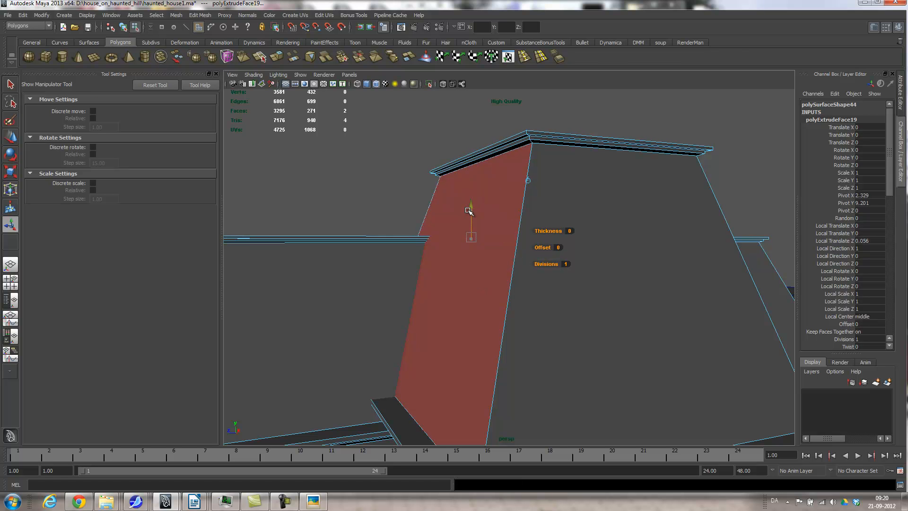
left_click_drag(542, 190, 516, 195, "alt")
middle_click_drag(515, 194, 582, 189, "alt")
left_click_drag(610, 243, 606, 243)
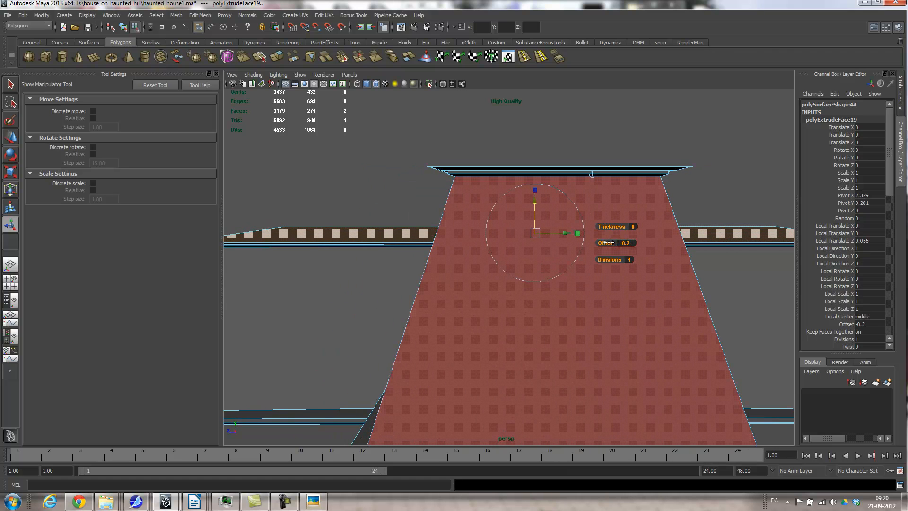
left_click(867, 323)
type("-.1")
key("Return")
Compare the stepped trim around the roof tops with the house reference photo in Picasa Photo Viewer.
left_click_drag(680, 323, 558, 336, "alt")
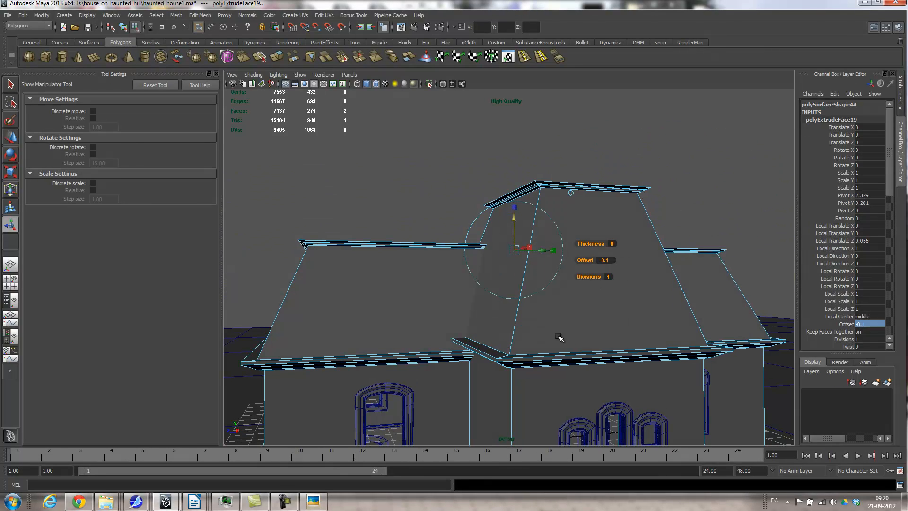
left_click(313, 501)
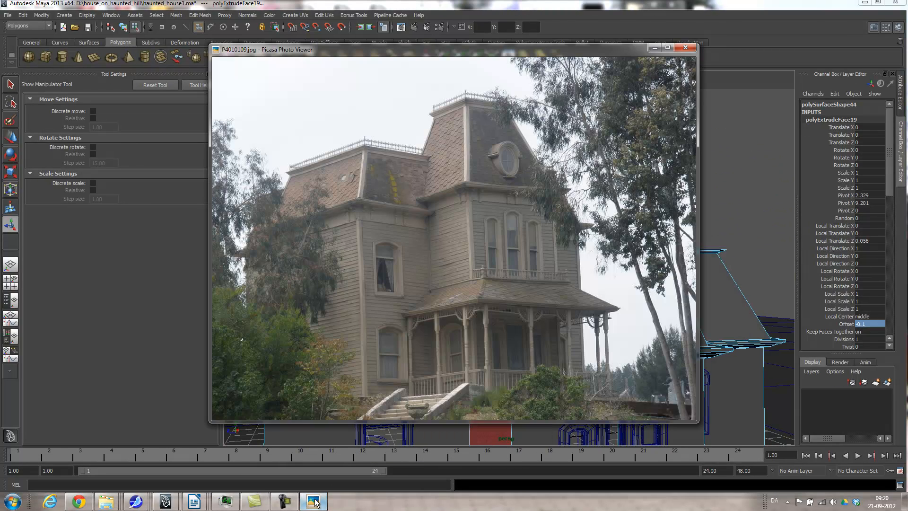
left_click(718, 4)
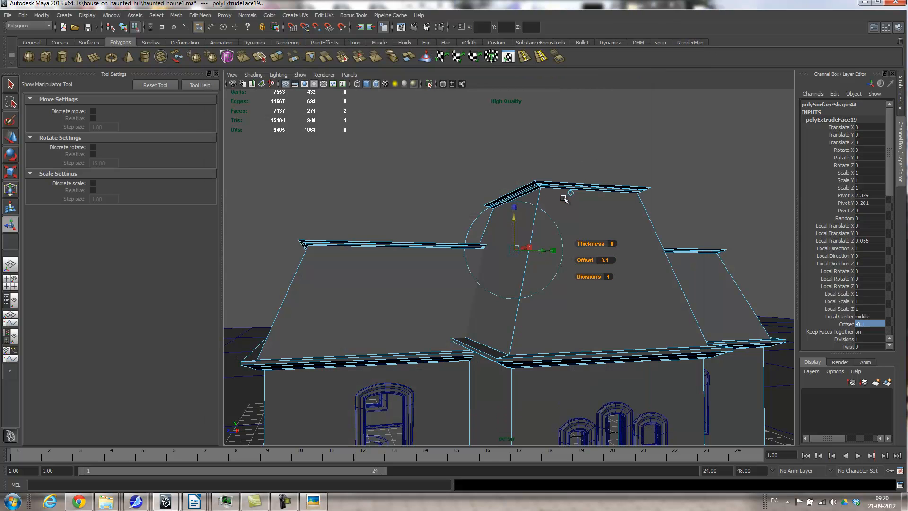
Extrude the roof top faces upward once more to finish the trim, and return to object selection.
key("g")
left_click_drag(514, 224, 609, 240)
right_click_drag(599, 197, 634, 188)
left_click_drag(666, 146, 587, 284, "alt")
right_click_drag(588, 283, 679, 230, "alt")
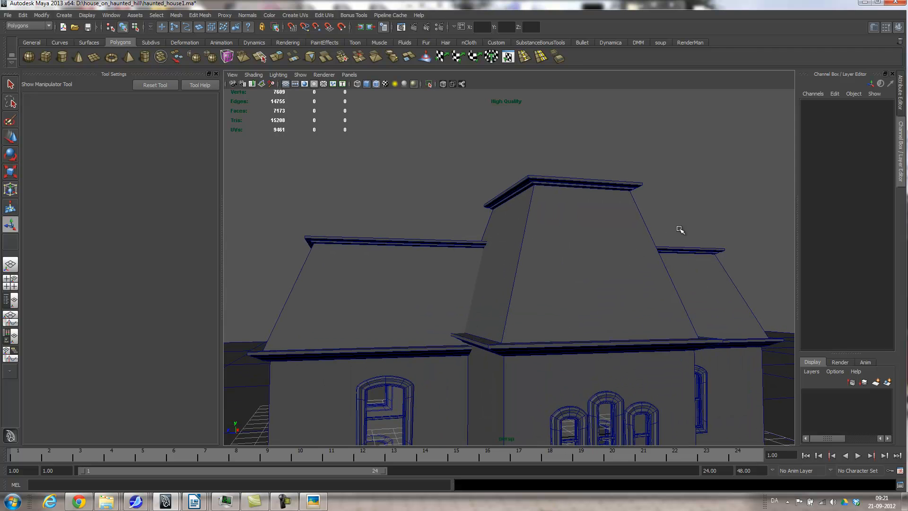
Select the house mesh and examine the settings of polyExtrudeFace19, polyExtrudeFace18 and polyExtrudeFace17 in its construction history.
left_click(680, 249)
left_click_drag(699, 284, 853, 226, "alt")
left_click(852, 220)
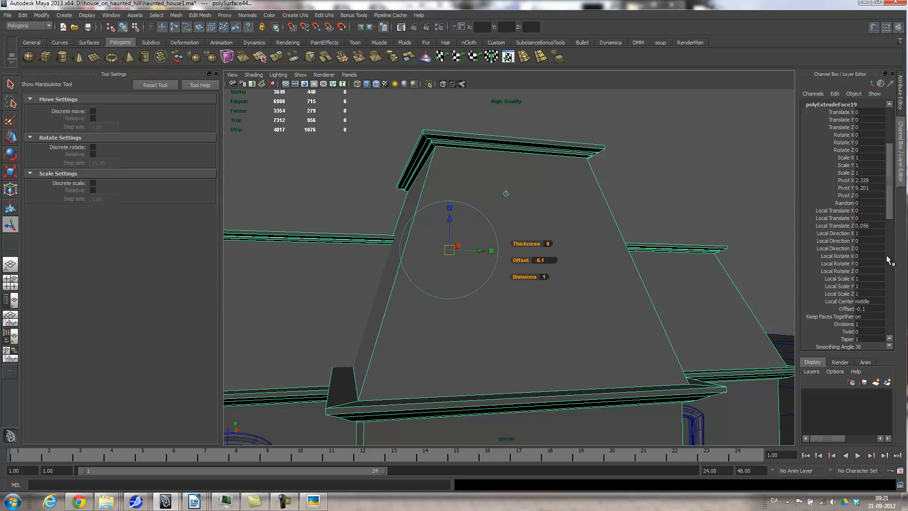
left_click_drag(890, 189, 890, 236)
left_click(852, 203)
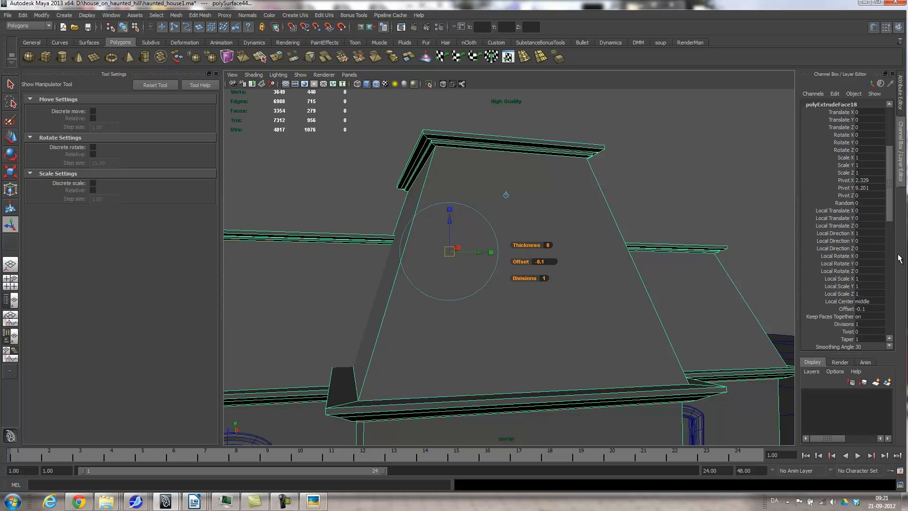
scroll(889, 202, "down", 3)
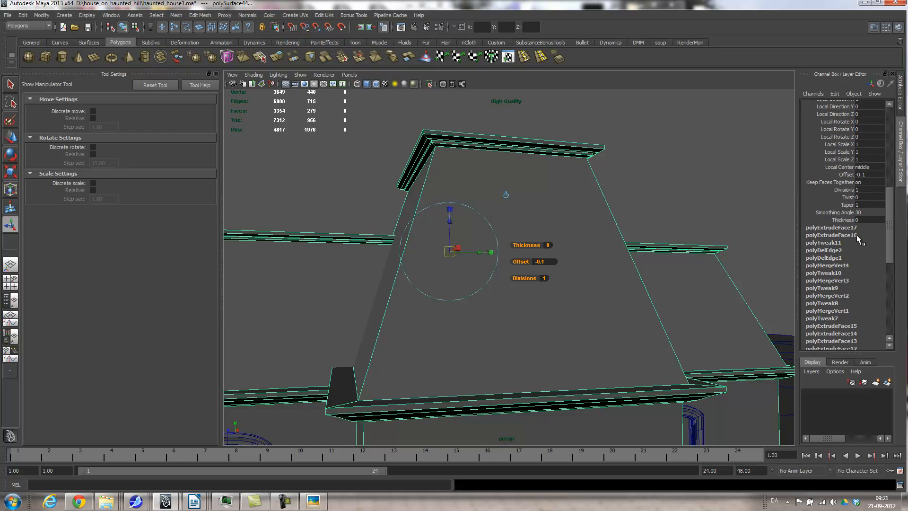
left_click(852, 230)
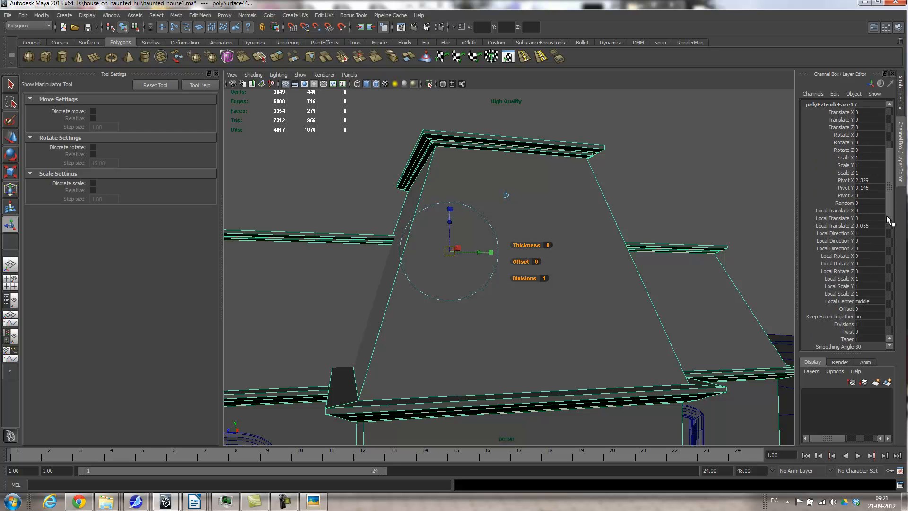
scroll(889, 208, "up", 5)
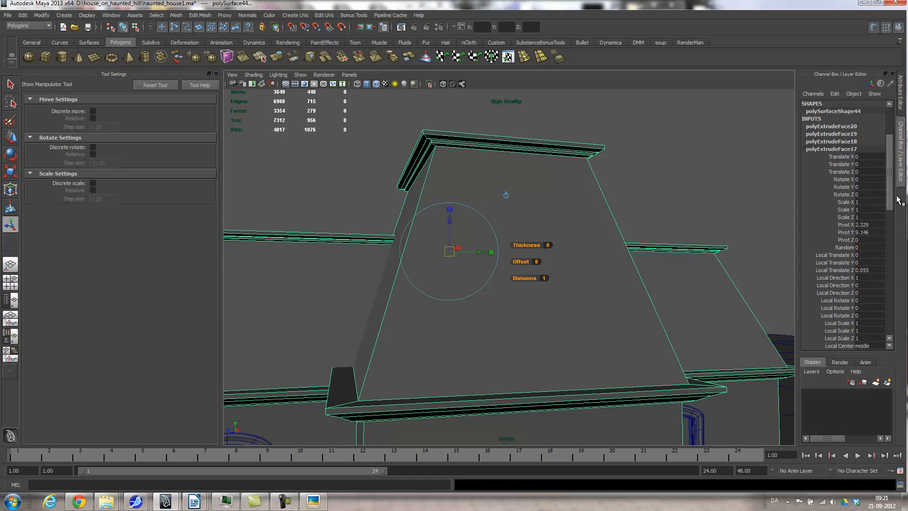
left_click_drag(898, 200, 904, 248)
right_click_drag(615, 221, 518, 209, "alt")
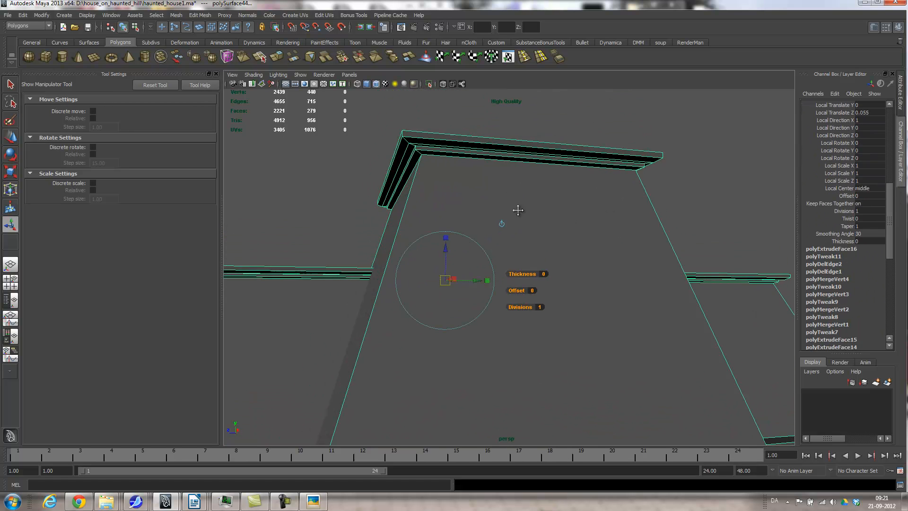
Set the offset of polyExtrudeFace19 to -0.05 to narrow the top step of the roof trim.
scroll(879, 208, "up", 10)
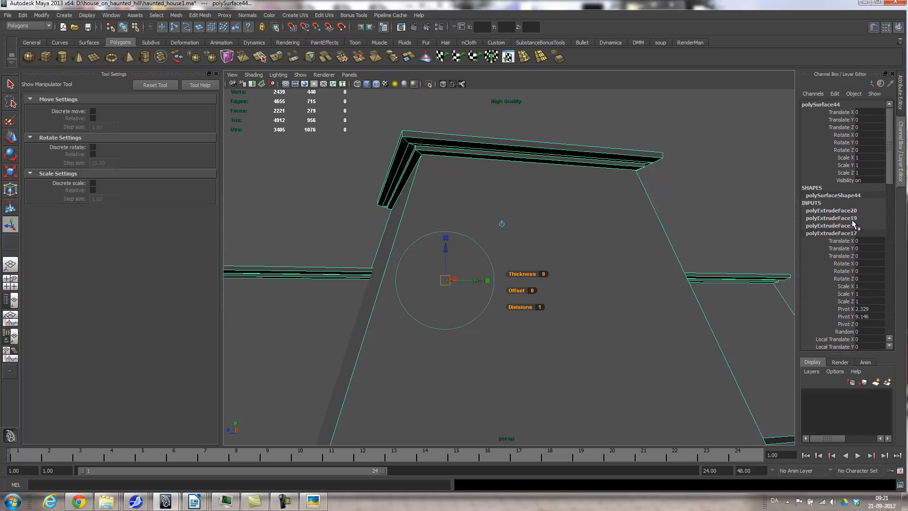
left_click(846, 218)
scroll(877, 237, "down", 5)
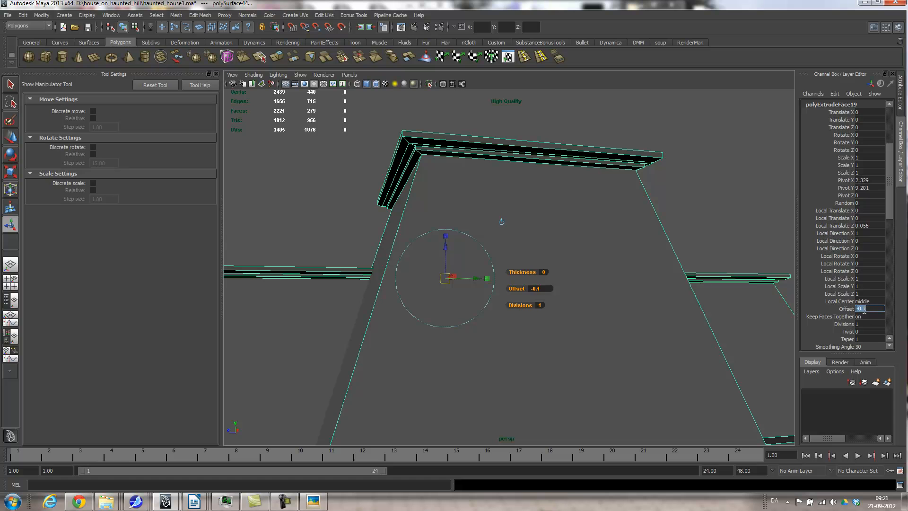
type("5")
key("Return")
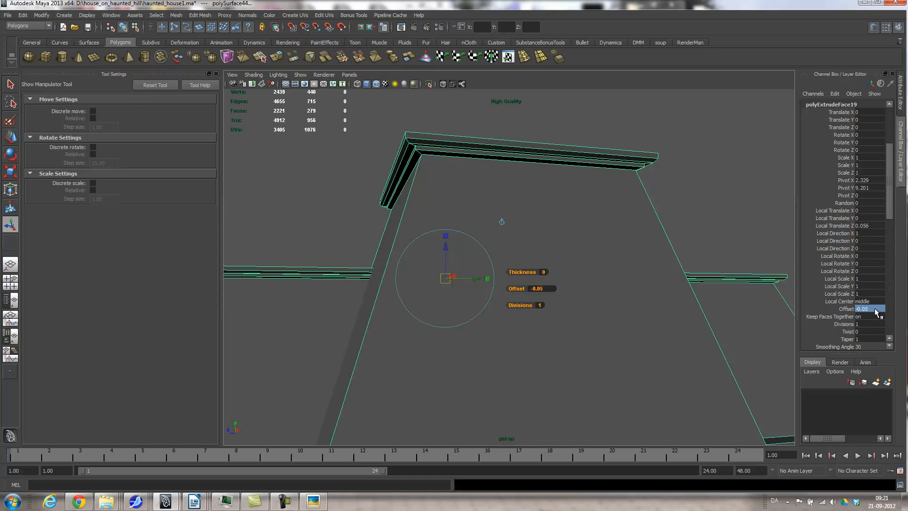
Inspect the adjusted roof trim on the whole house and compare its upper edges with the reference photo.
mouse_move(685, 261)
left_mouse_down("alt")
mouse_move(661, 256)
mouse_move(691, 264)
mouse_move(684, 271)
left_mouse_up("alt")
right_click_drag(684, 271, 530, 286, "alt")
left_click_drag(530, 286, 591, 241, "alt")
right_click_drag(591, 241, 516, 271, "alt")
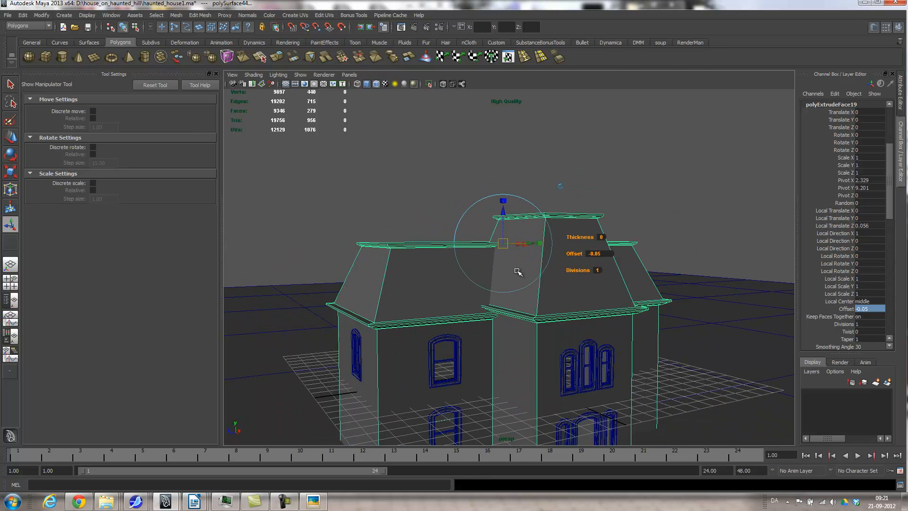
left_click(313, 501)
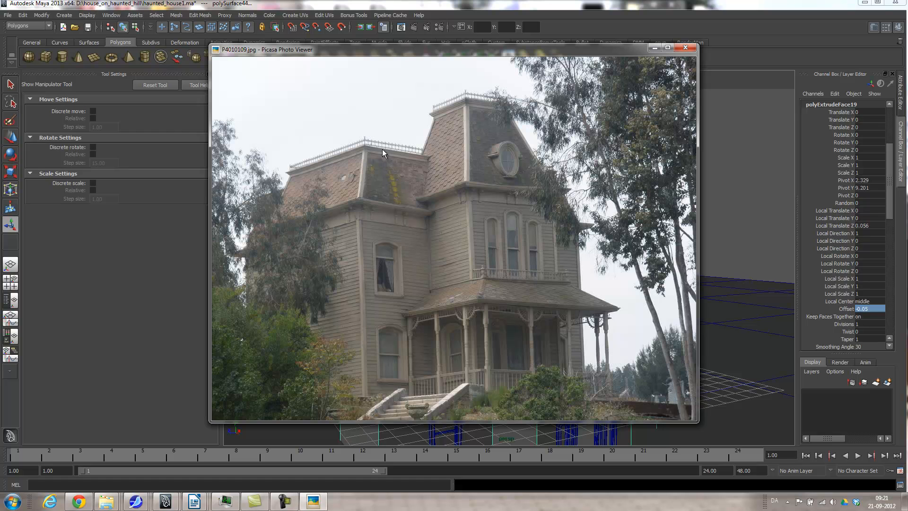
Switch to Chrome and open Google Images.
left_click(78, 501)
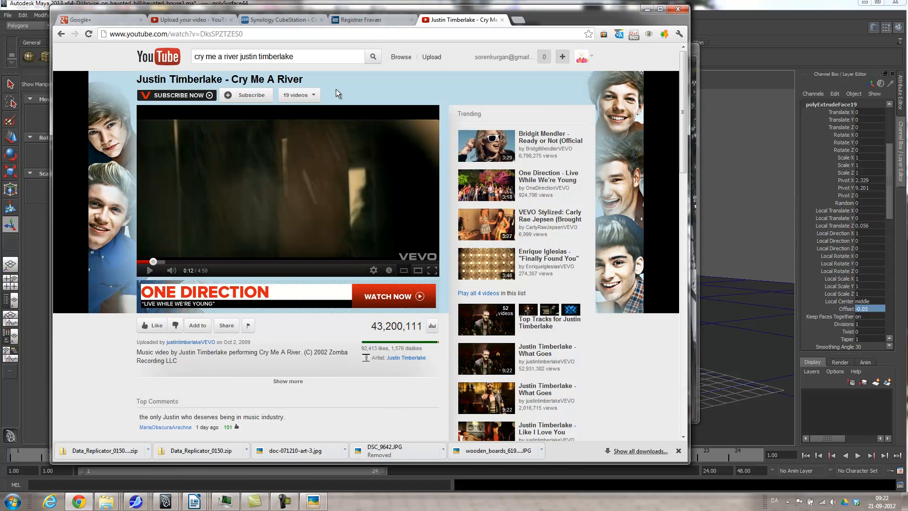
left_click(459, 34)
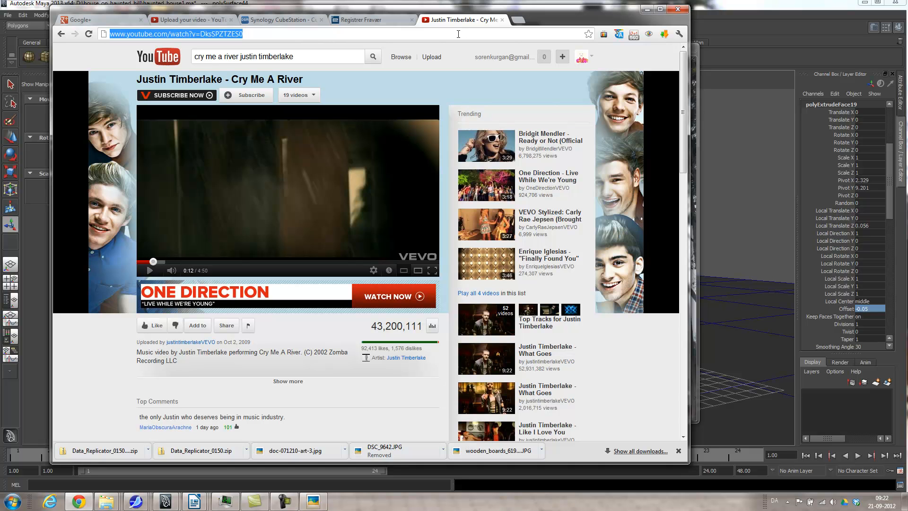
type("goo")
key("Return")
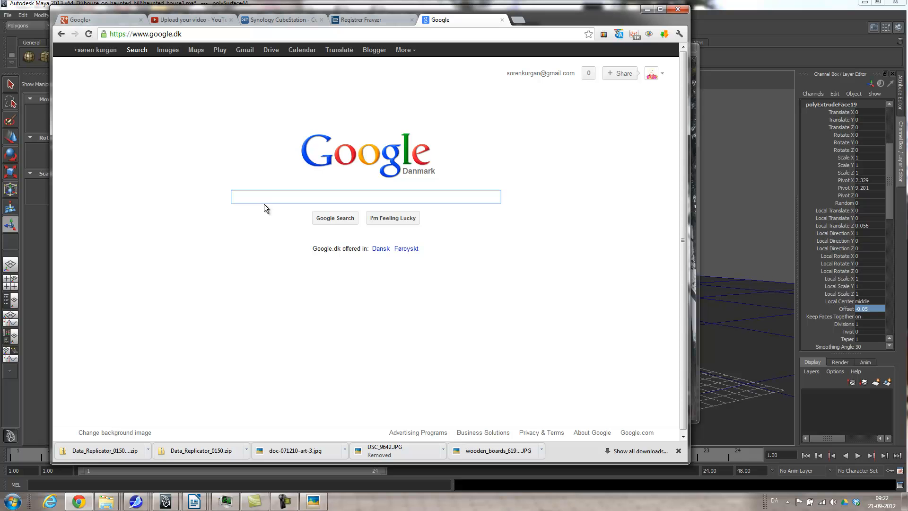
left_click(166, 51)
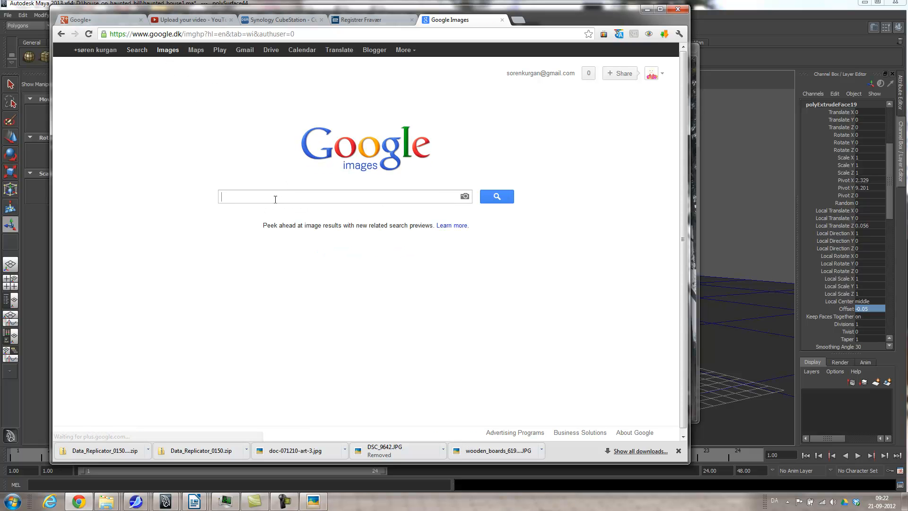
Search Google Images for "roof finishing" and look through the results for roof edge references.
type("roof t")
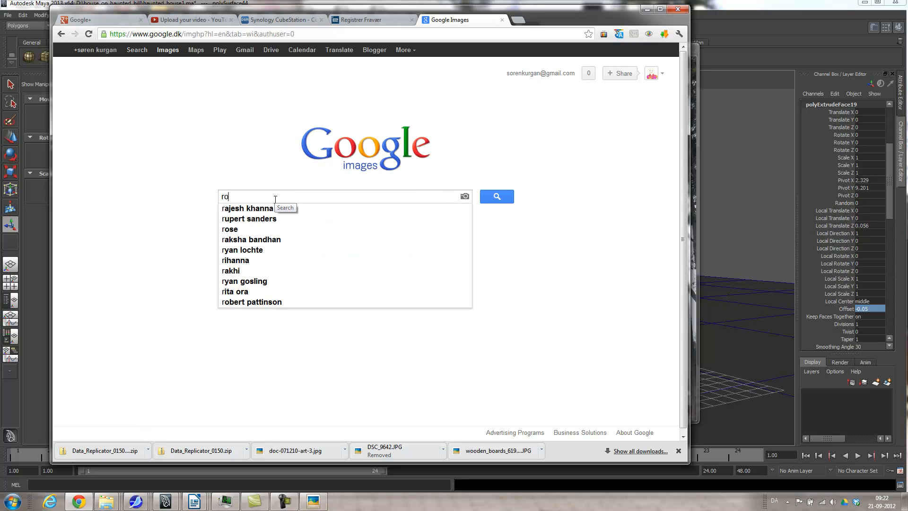
key("BackSpace")
type("finishing")
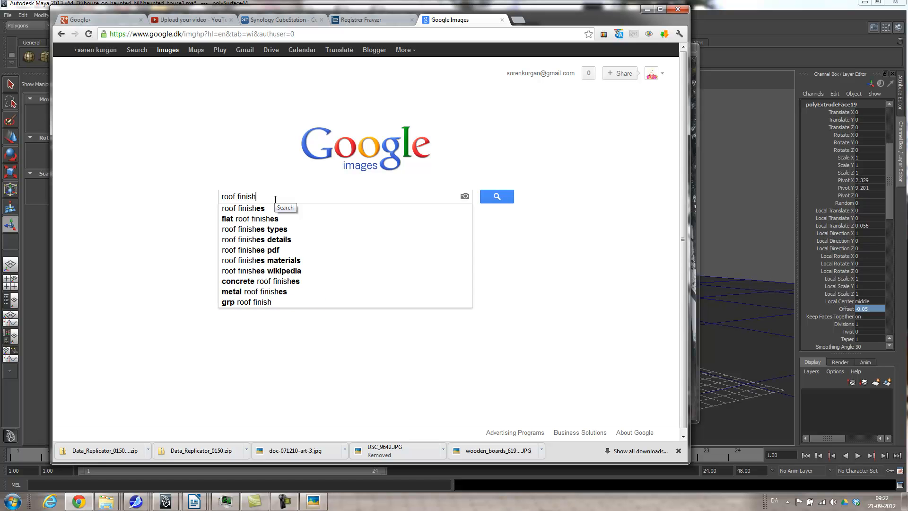
key("Return")
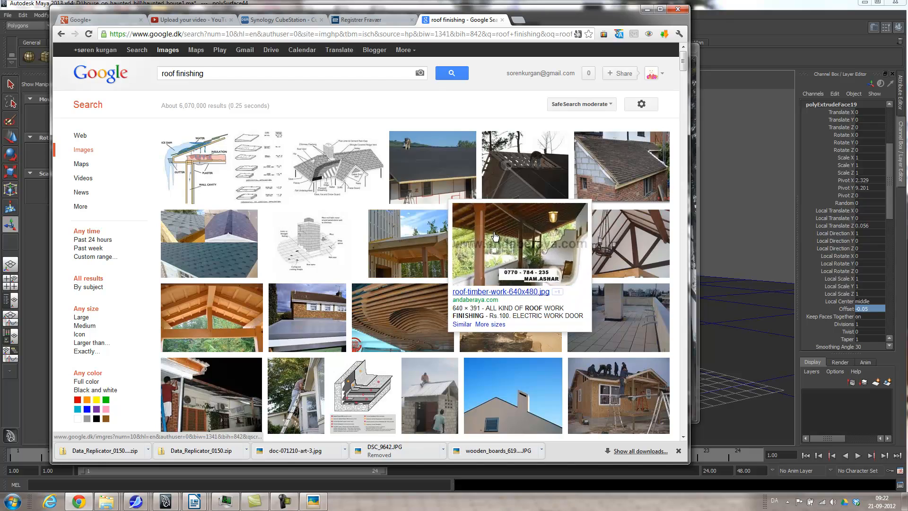
scroll(423, 236, "down", 9)
scroll(424, 235, "down", 15)
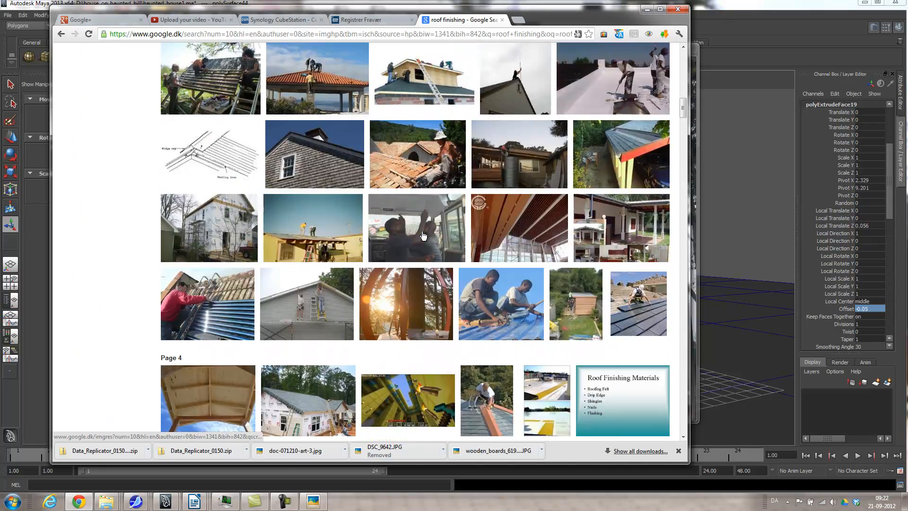
scroll(365, 220, "up", 20)
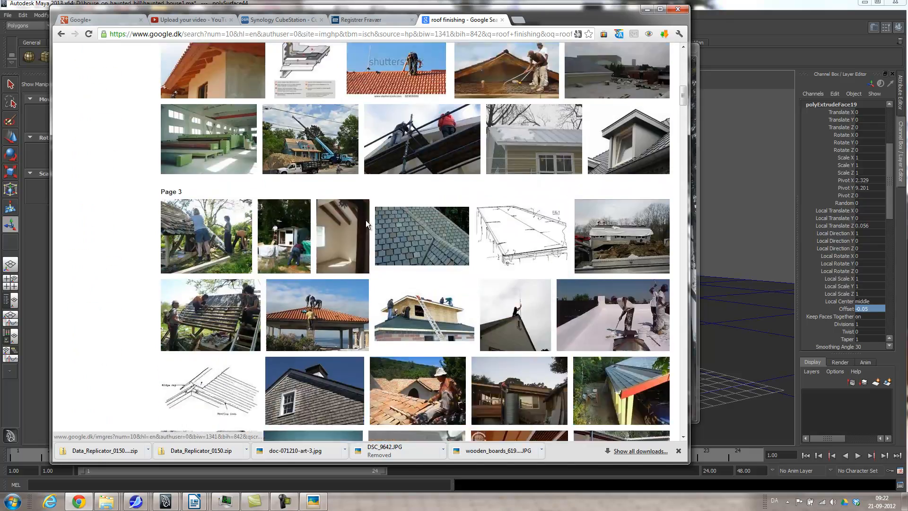
scroll(293, 167, "up", 7)
Refine the image search to "roof finishing fence" and open the house with the dark curved roof in a new tab.
left_click(215, 75)
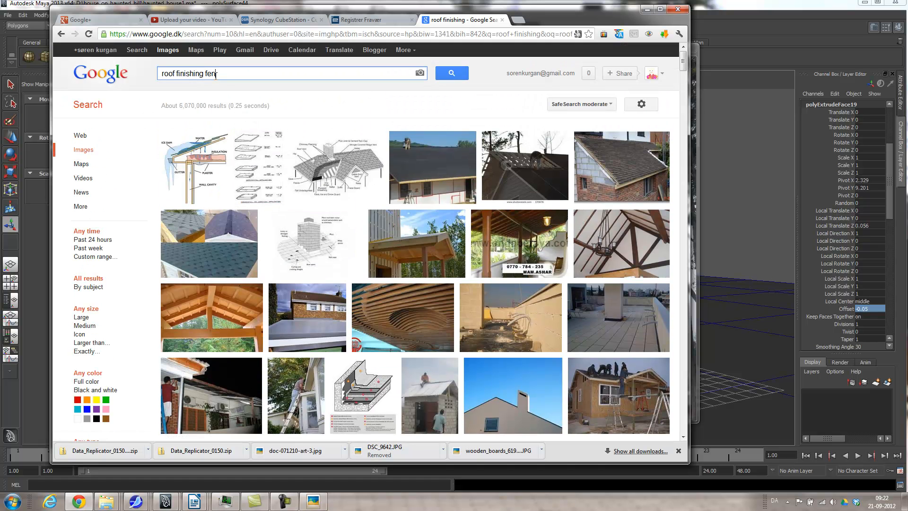
type("fence")
key("Return")
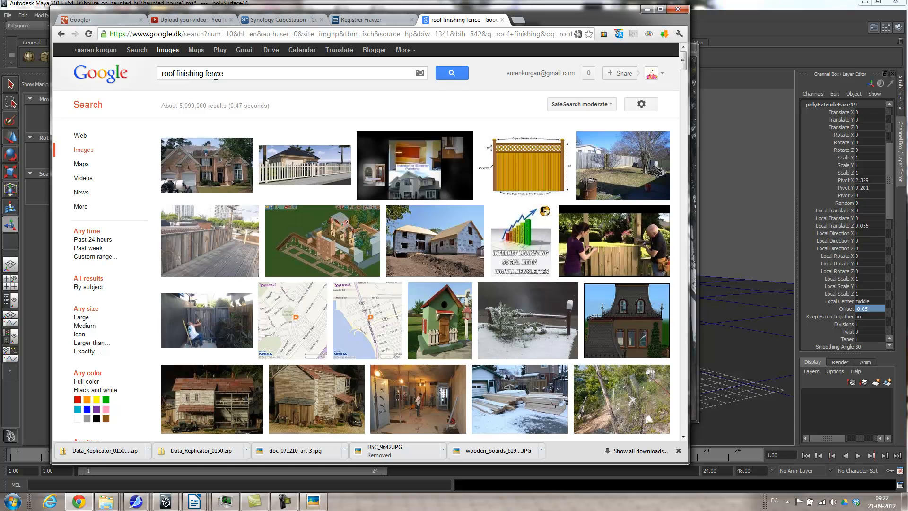
middle_click(624, 313)
scroll(393, 328, "down", 7)
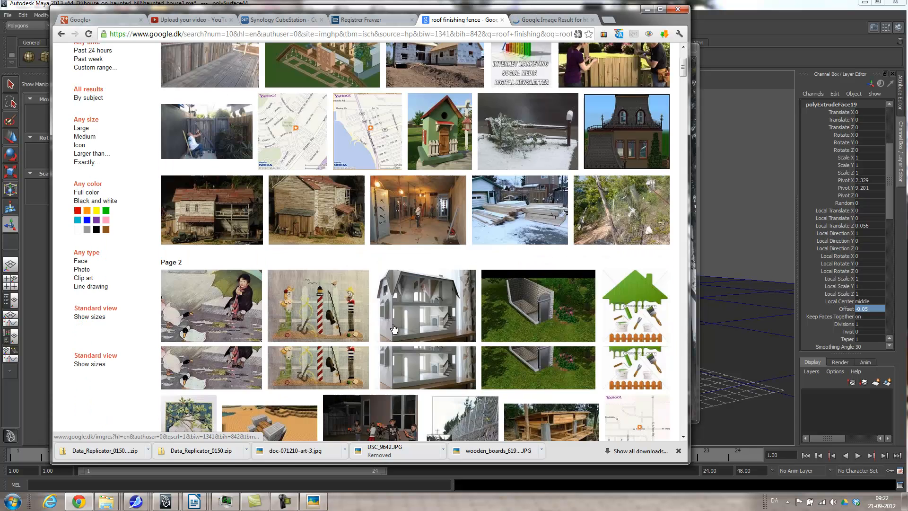
scroll(393, 327, "up", 7)
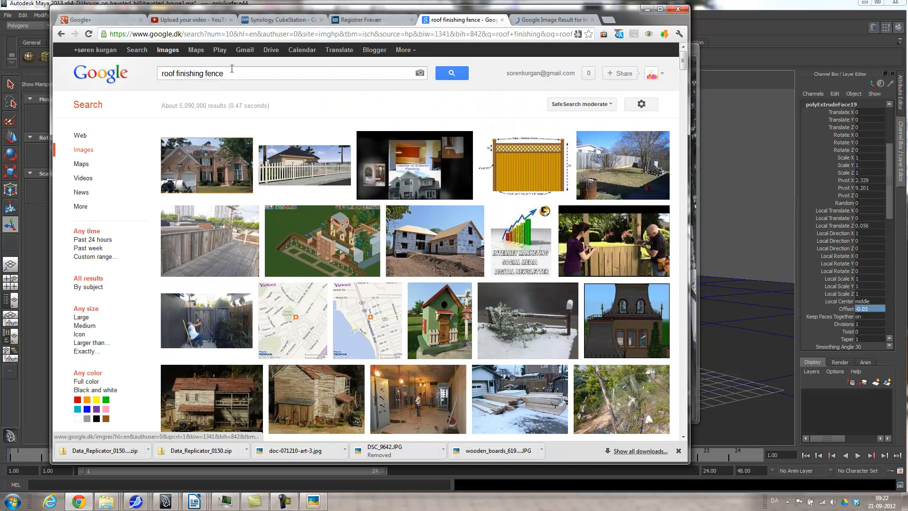
Extend the image search to "roof finishing fence texture" and open the curved-roof house picture at full size.
type("texture")
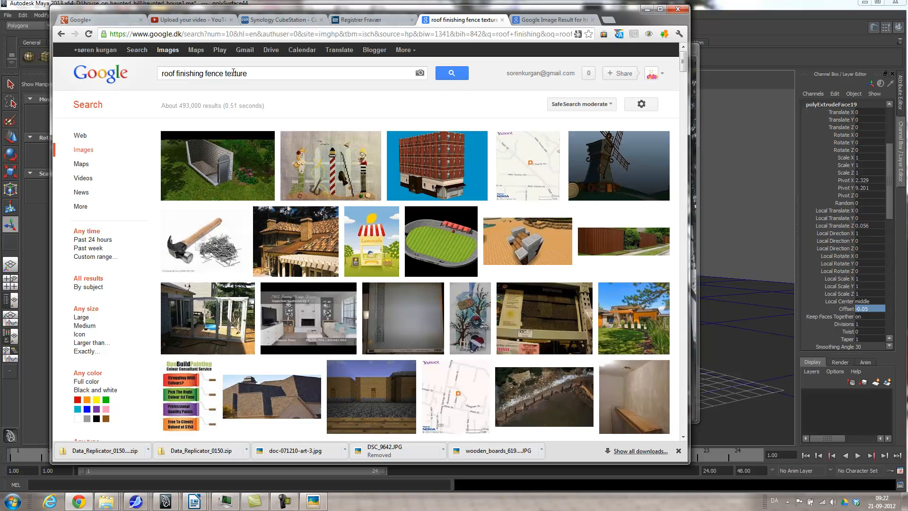
scroll(300, 251, "down", 15)
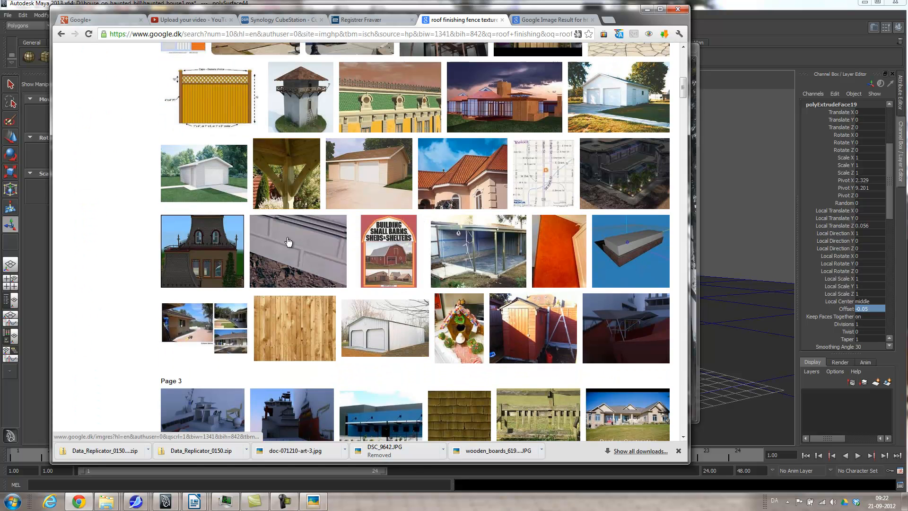
middle_click(183, 262)
scroll(302, 250, "down", 7)
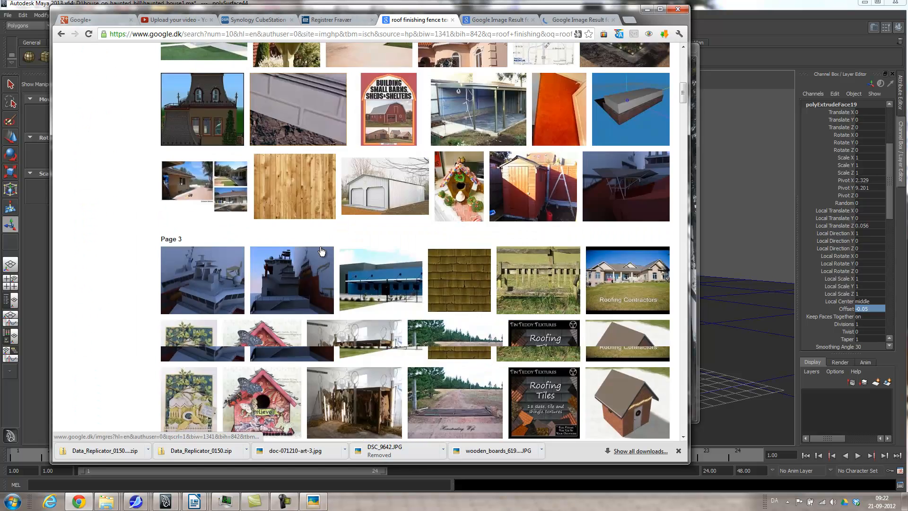
scroll(320, 250, "down", 20)
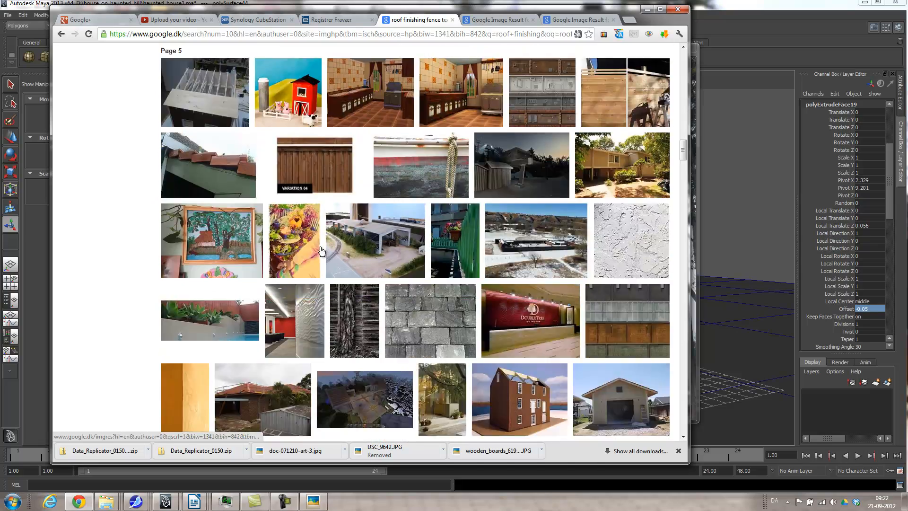
scroll(321, 251, "down", 20)
scroll(239, 131, "up", 4)
scroll(239, 131, "up", 3)
left_click(577, 19)
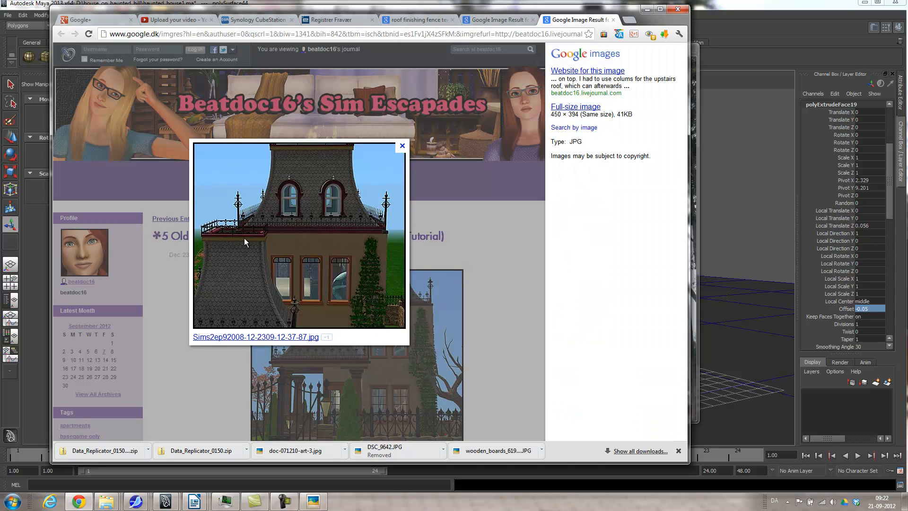
left_click(223, 337)
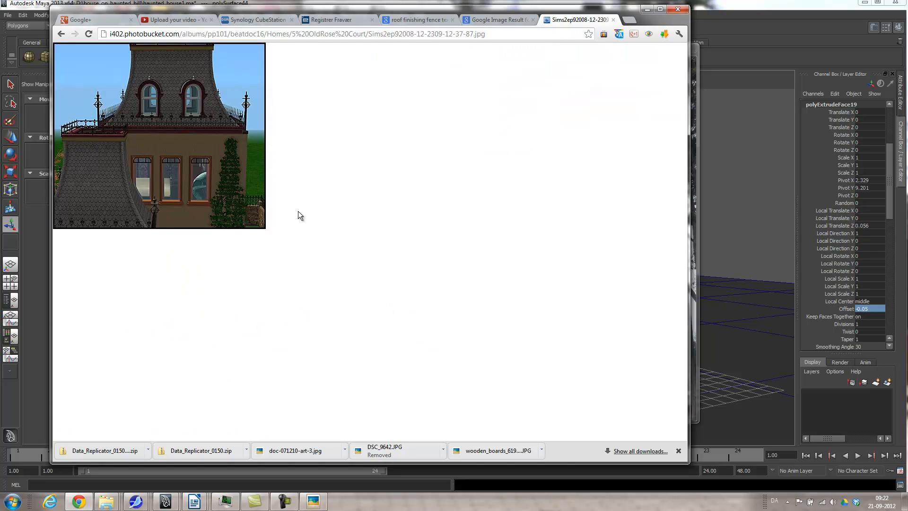
left_click(511, 32)
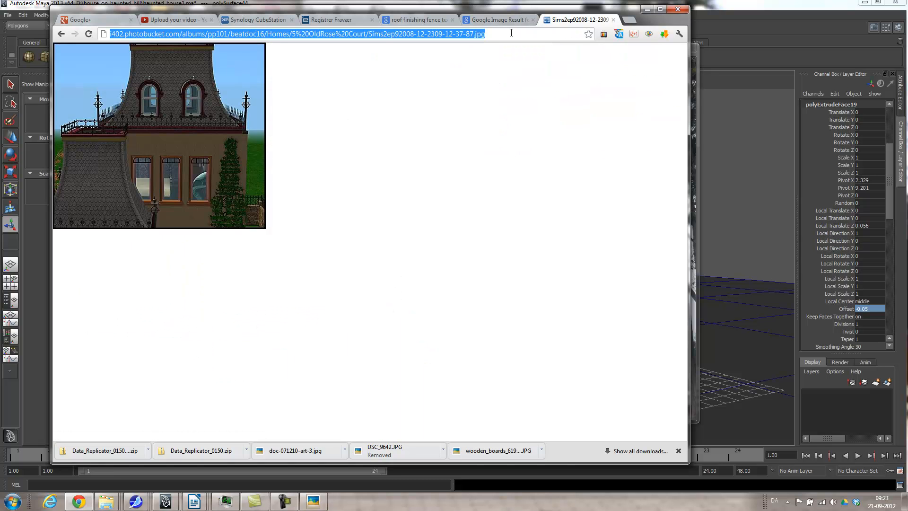
type("cgtextures")
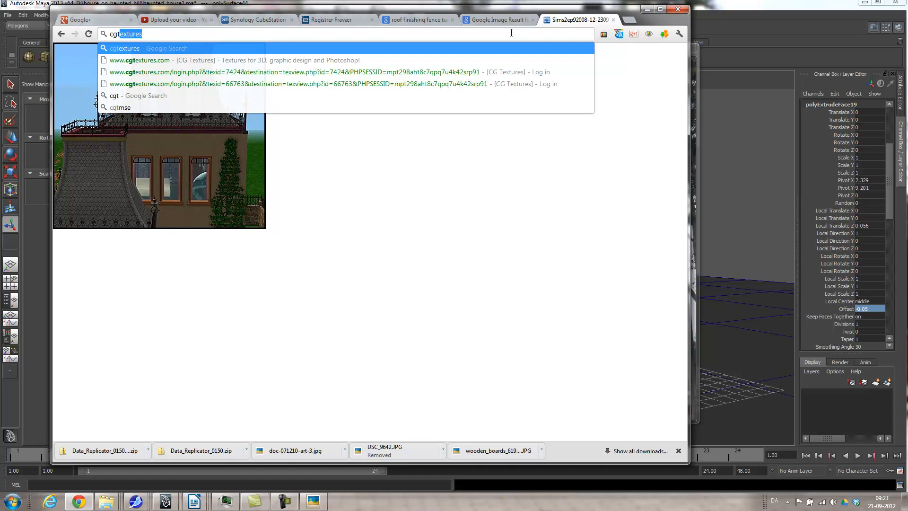
left_click(189, 61)
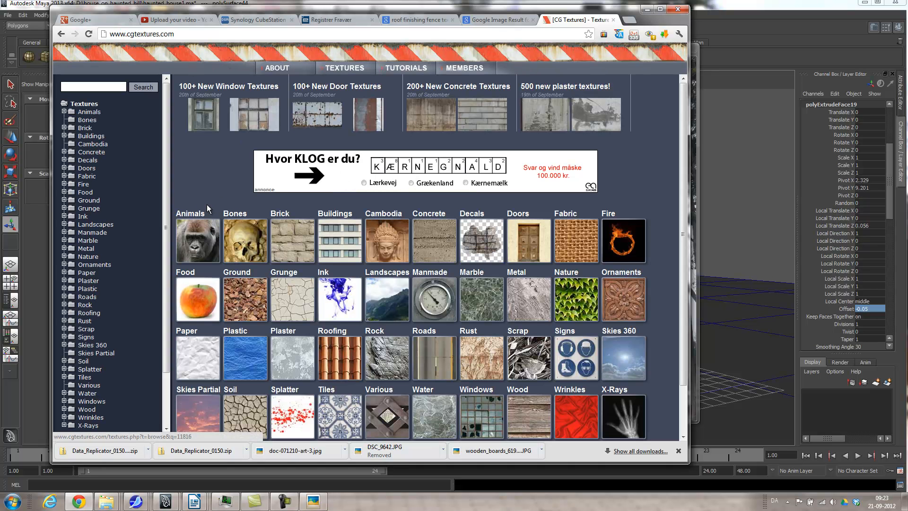
Browse the Rusted textures in the Decals category.
left_click(85, 160)
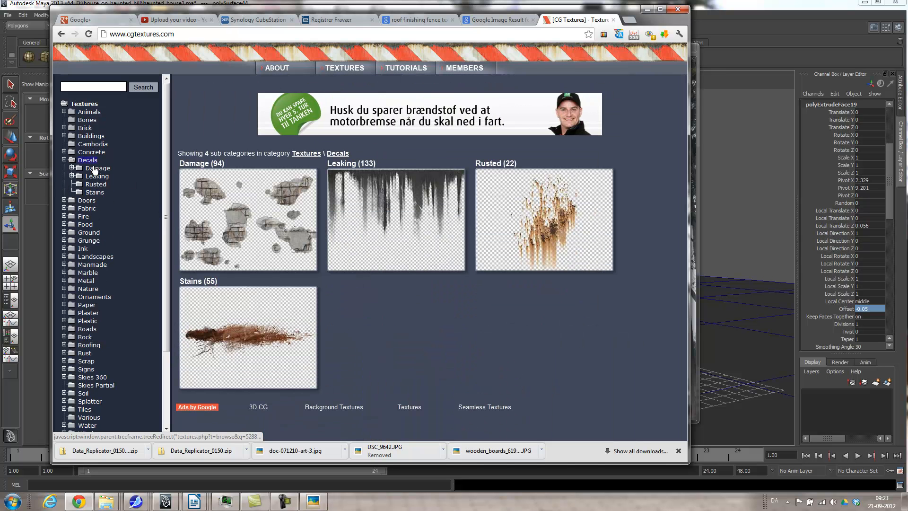
left_click(95, 184)
scroll(344, 277, "down", 1)
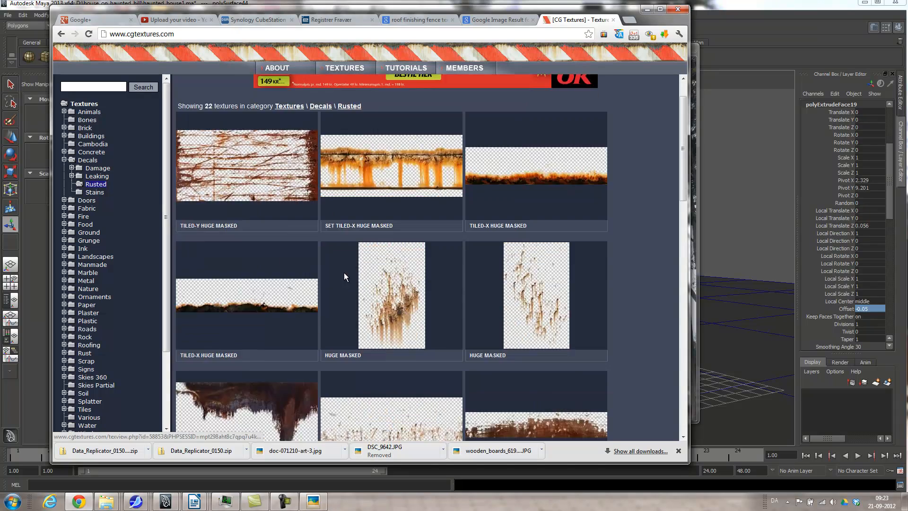
scroll(344, 277, "down", 5)
Browse the House Old textures in the Buildings category, including page 7.
left_click(93, 138)
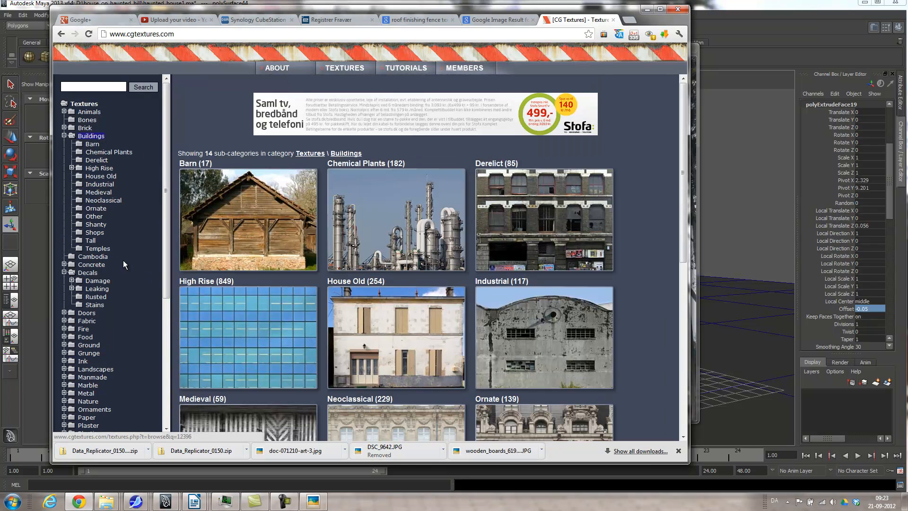
left_click(97, 176)
scroll(284, 232, "down", 12)
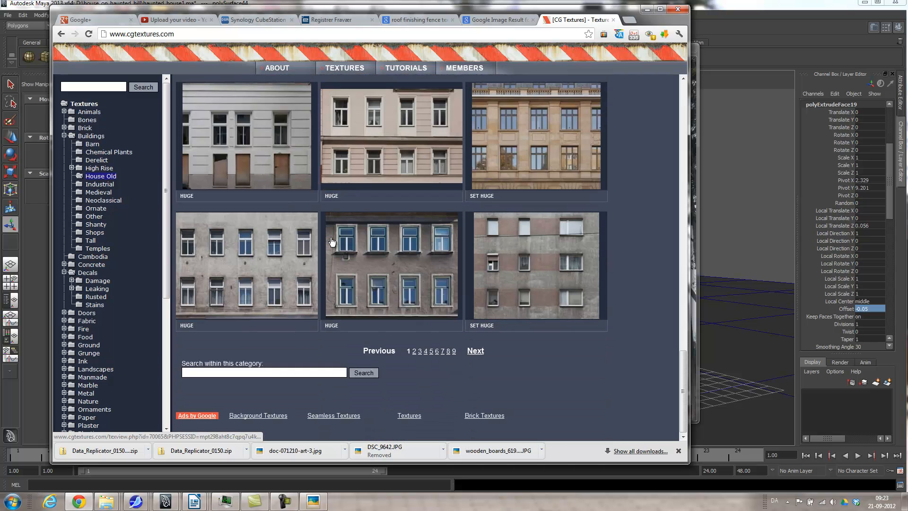
left_click(442, 351)
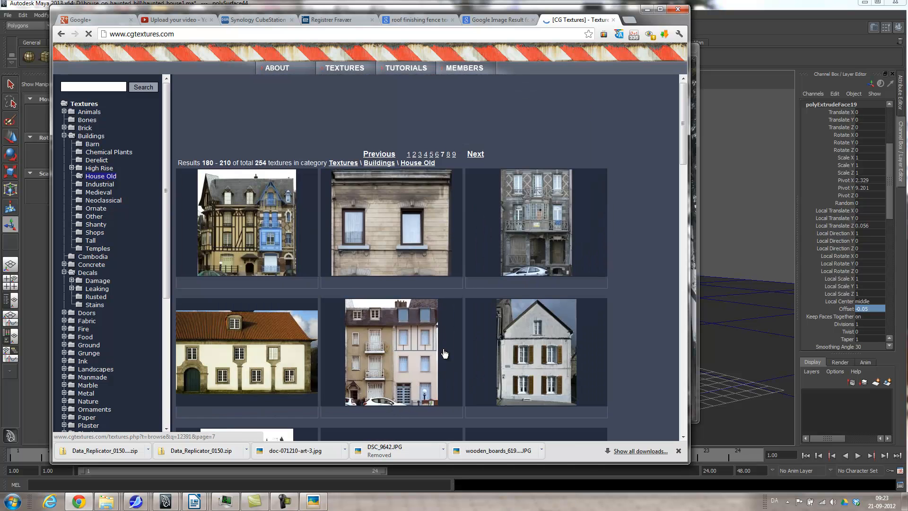
scroll(428, 279, "down", 12)
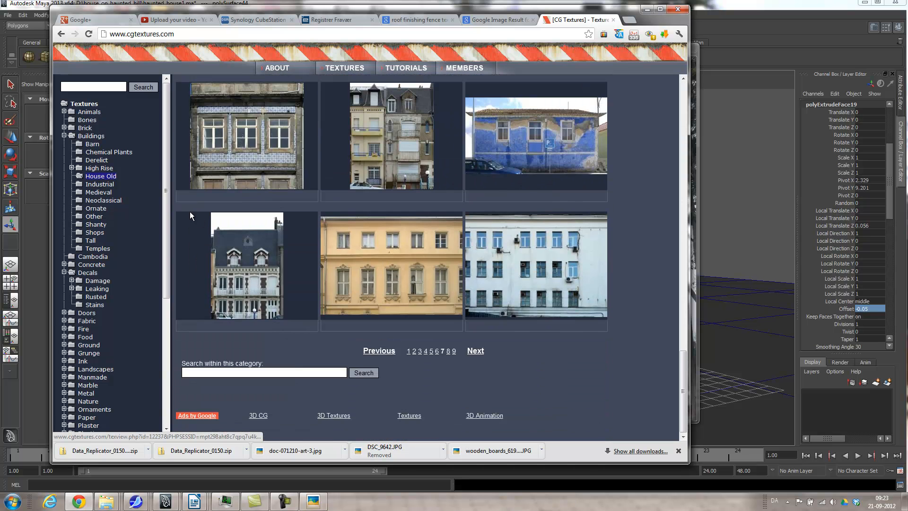
scroll(131, 261, "down", 5)
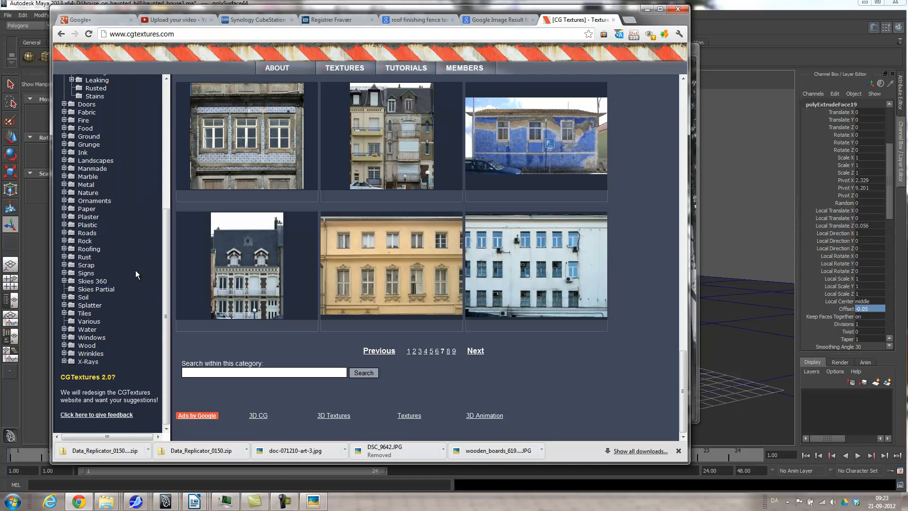
Look through the first page of the Various category for iron fence textures.
left_click(86, 323)
scroll(404, 302, "down", 10)
scroll(407, 305, "down", 8)
scroll(404, 300, "up", 8)
scroll(405, 300, "down", 7)
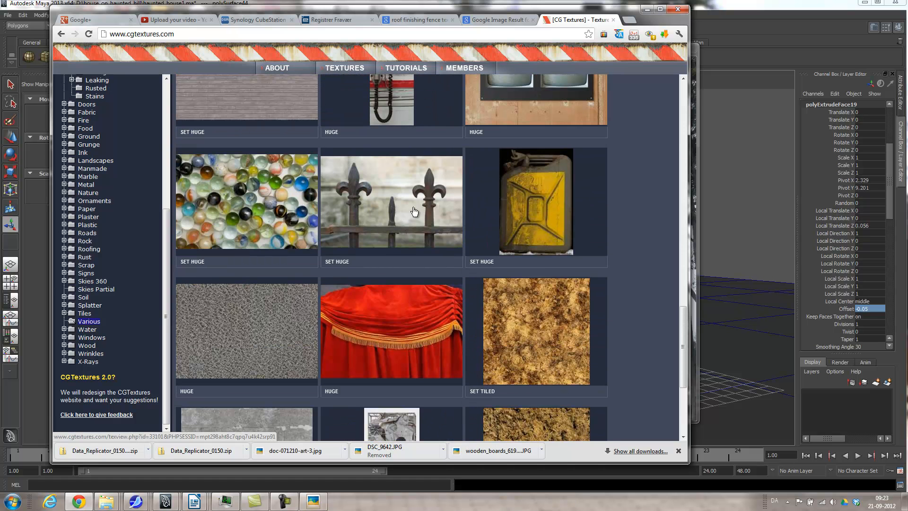
scroll(413, 212, "down", 5)
scroll(413, 217, "up", 4)
scroll(445, 249, "down", 4)
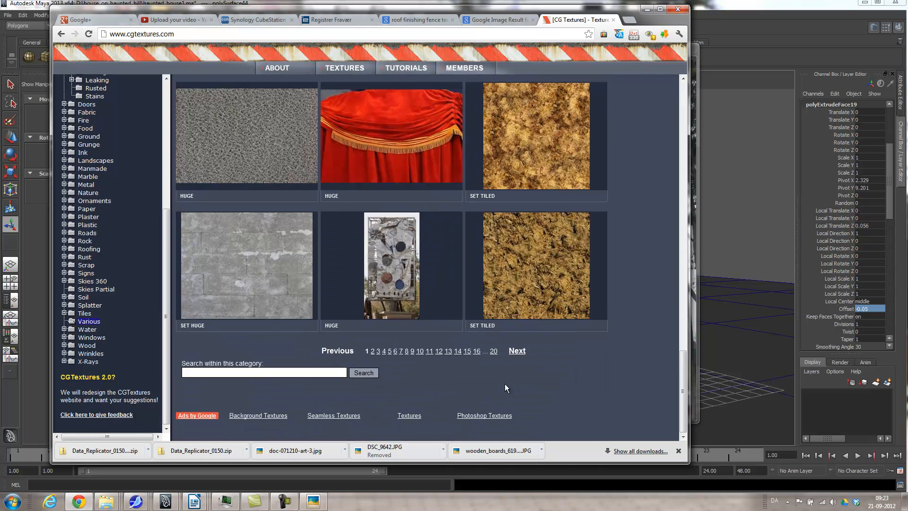
Check page 2 of the Various category for further fence or roof ornament textures.
left_click(517, 350)
scroll(496, 325, "down", 5)
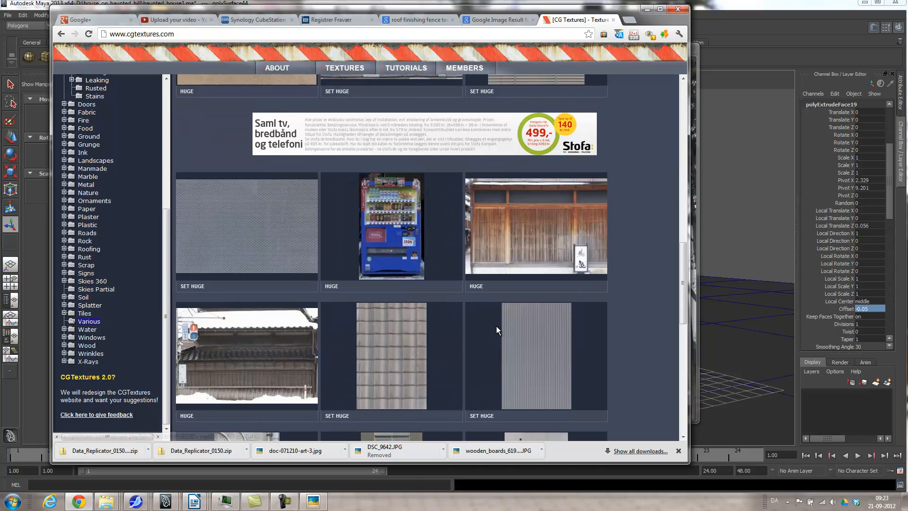
left_click(520, 352)
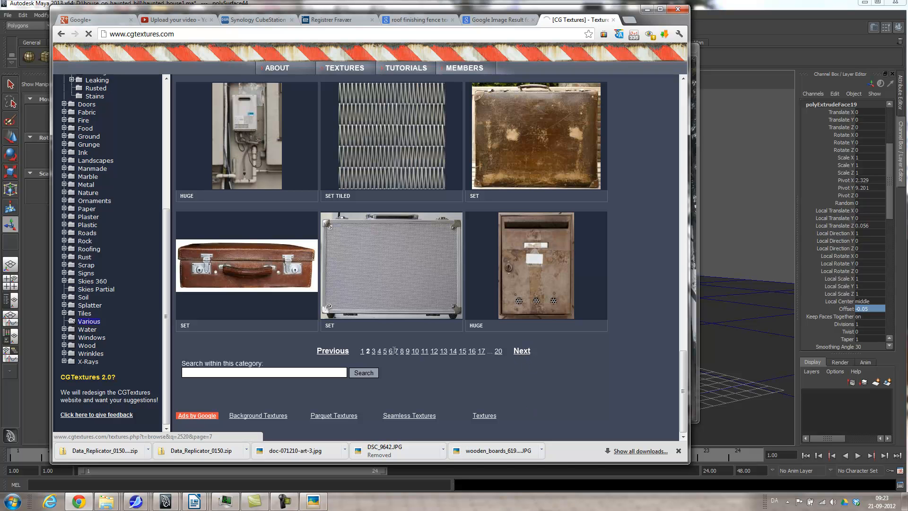
left_click(363, 352)
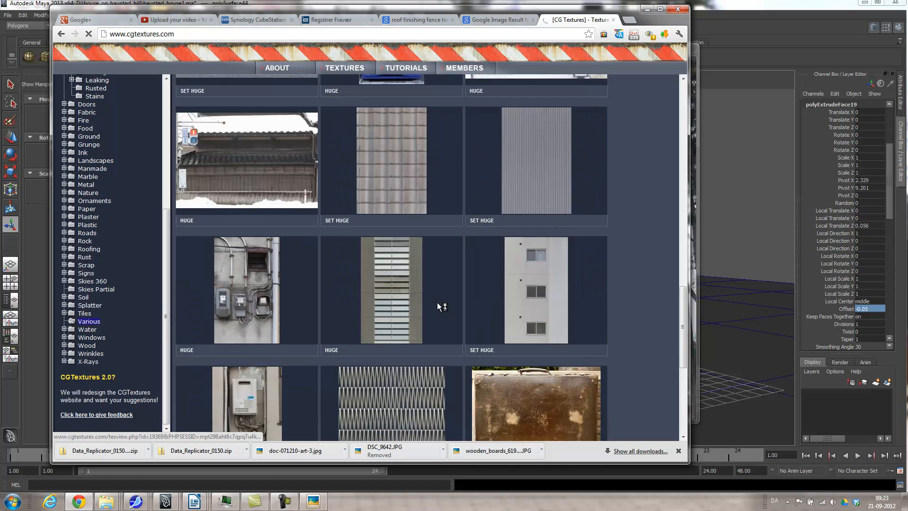
scroll(436, 302, "down", 5)
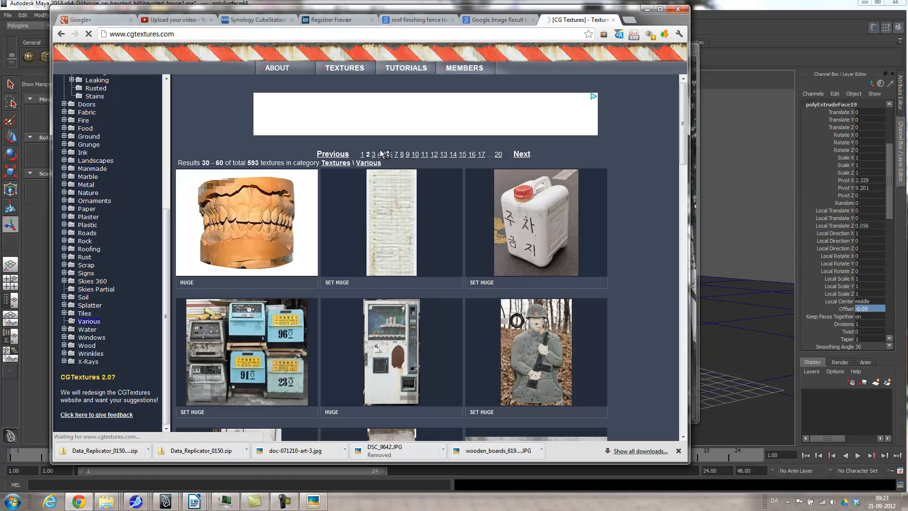
Return to page 1 of the Various category and open the spiked iron fence texture in a new tab.
left_click(363, 156)
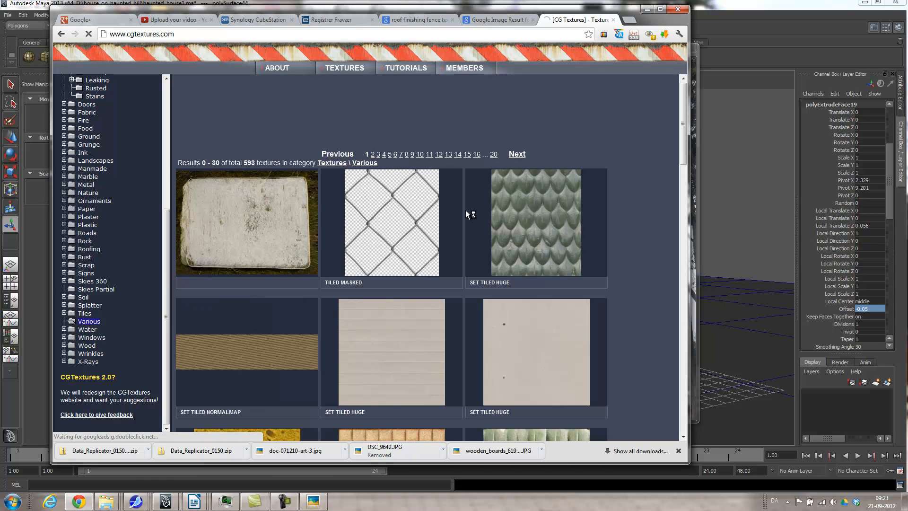
scroll(492, 178, "down", 5)
scroll(492, 177, "down", 10)
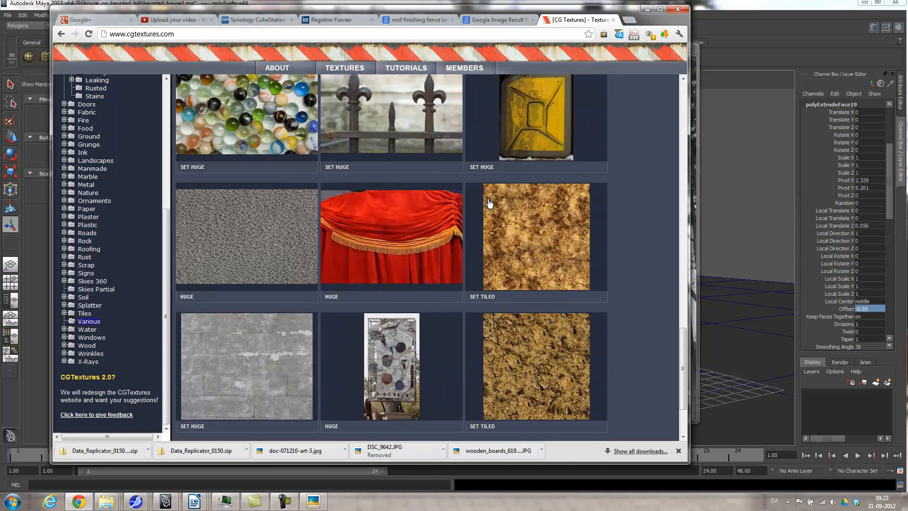
middle_click(387, 132)
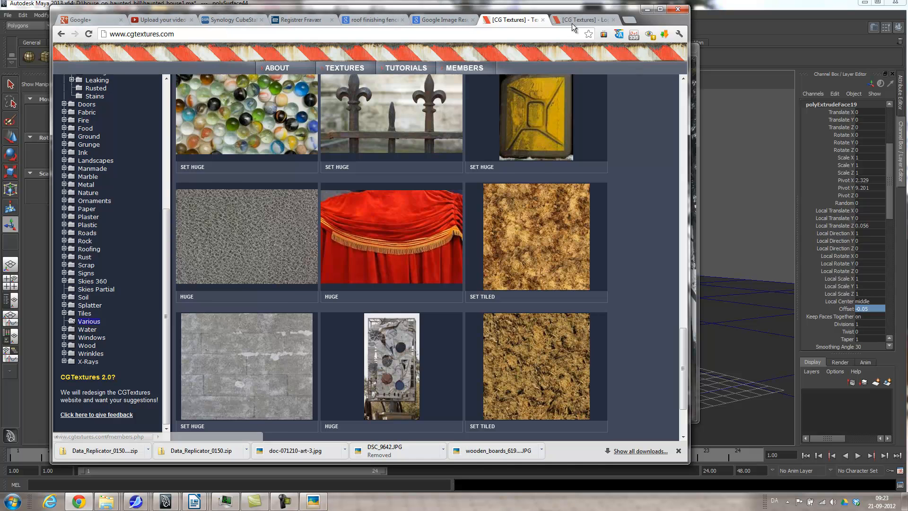
Save the Various0595 iron fence picture from the CG Textures login page to Downloads as Various0595_1_thumbhuge.jpg.
left_click(571, 21)
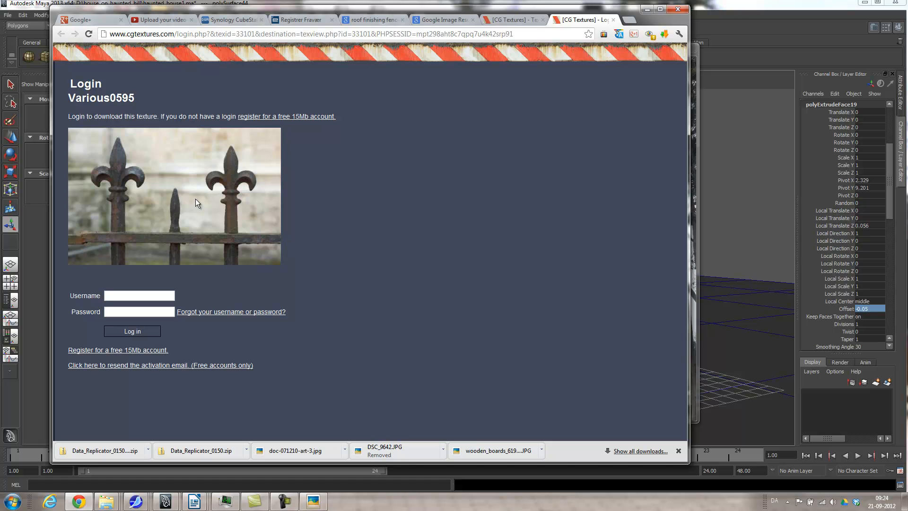
right_click(172, 198)
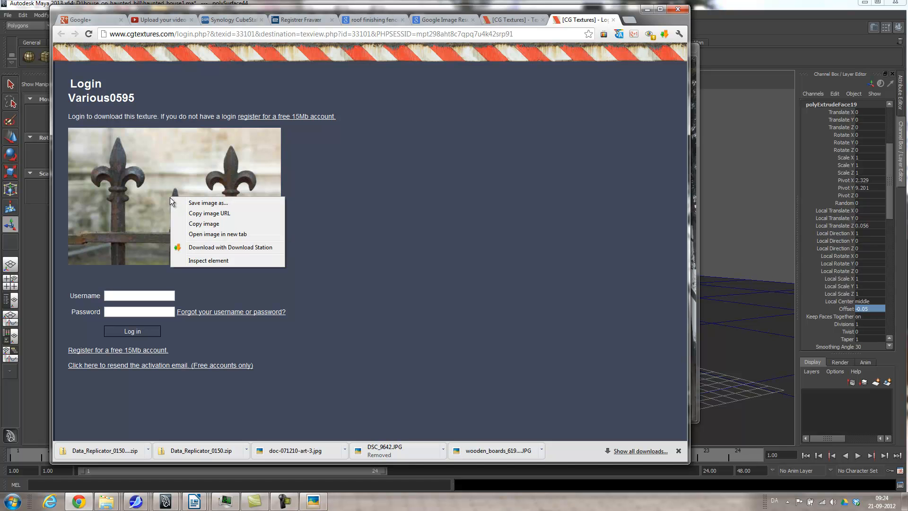
left_click(197, 205)
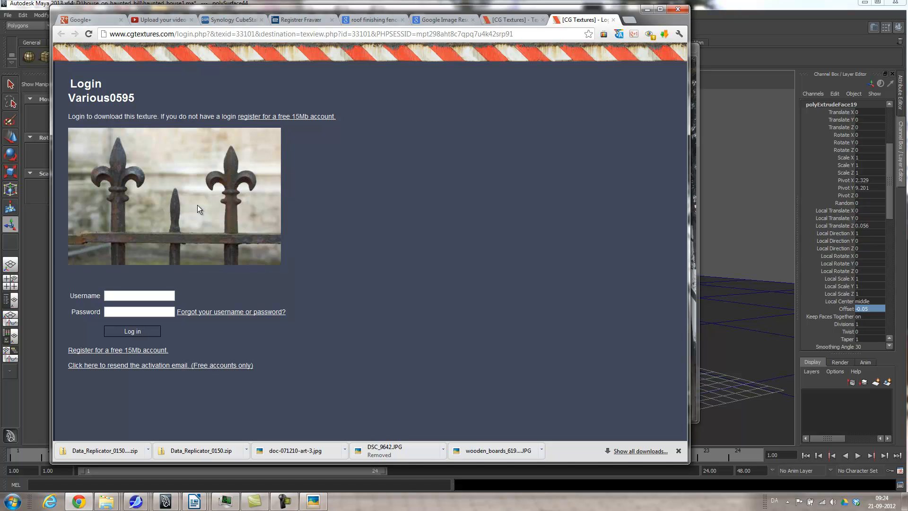
left_click(422, 244)
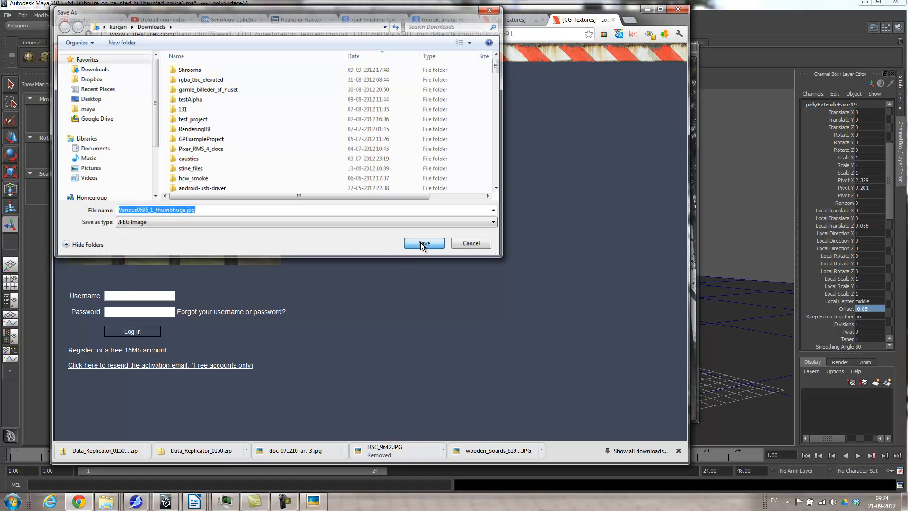
Find Various0595_1_thumbhuge.jpg in the Downloads folder and open it with Adobe Photoshop CS6.
mouse_move(120, 505)
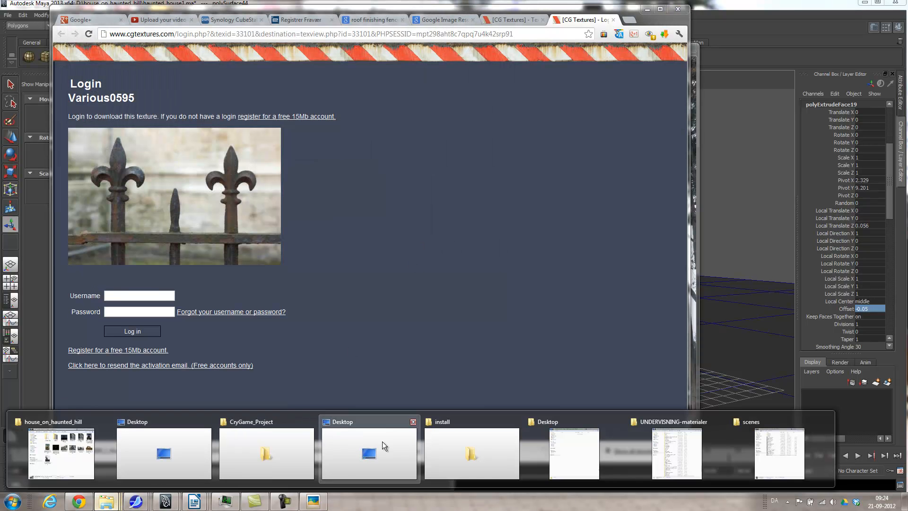
left_click(442, 446)
left_click(227, 65)
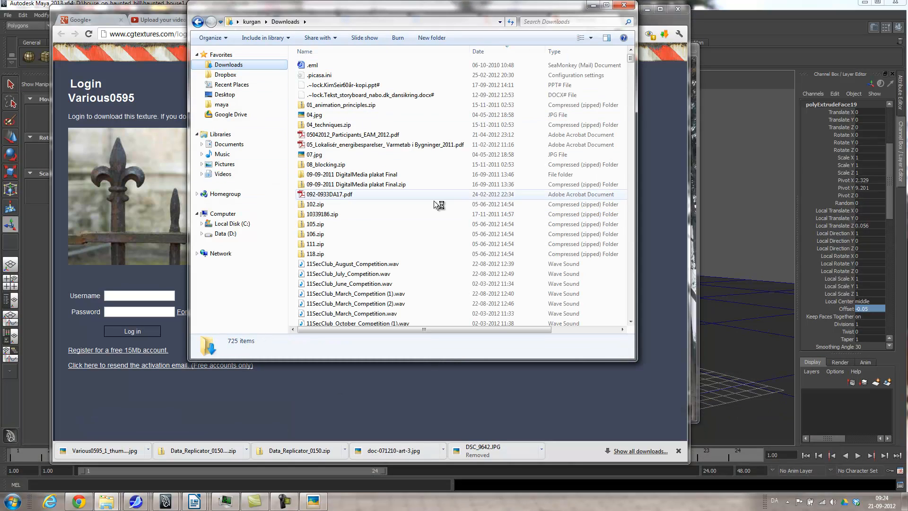
mouse_move(630, 57)
left_mouse_down()
mouse_move(643, 164)
mouse_move(639, 325)
mouse_move(640, 71)
left_mouse_up()
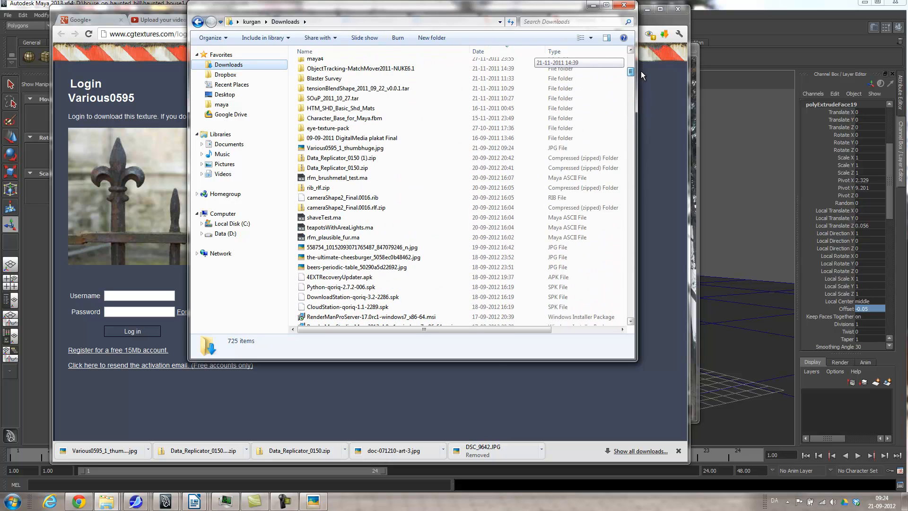
right_click(363, 149)
mouse_move(492, 322)
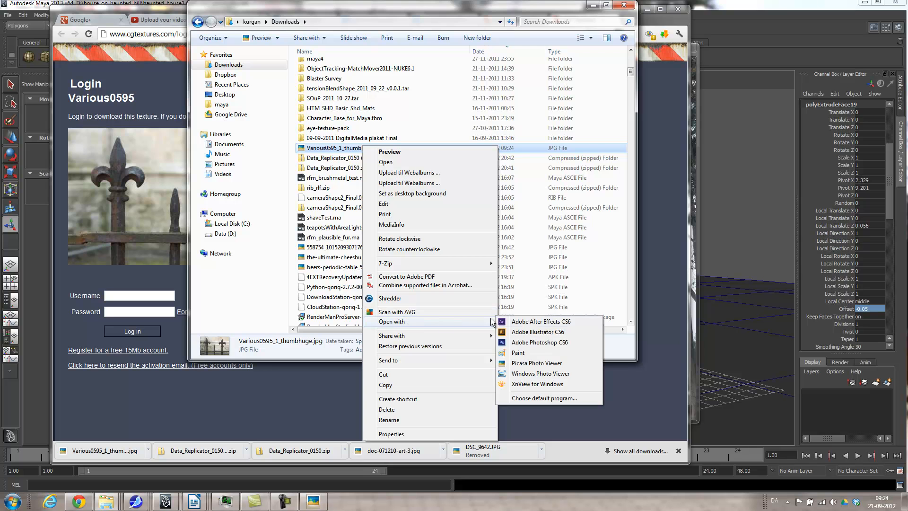
left_click(529, 342)
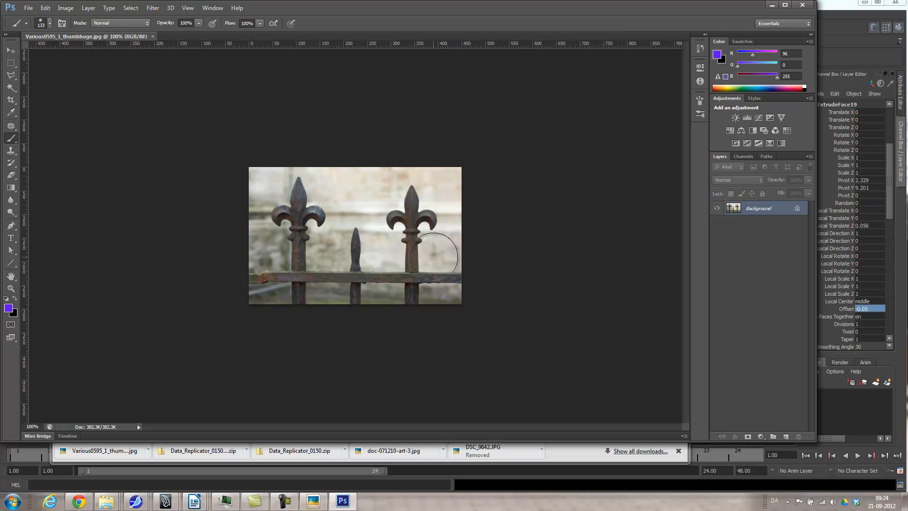
Duplicate the Background layer and use Quick Selection to remove the wall behind the fence on the copy.
left_click_drag(765, 214, 785, 435)
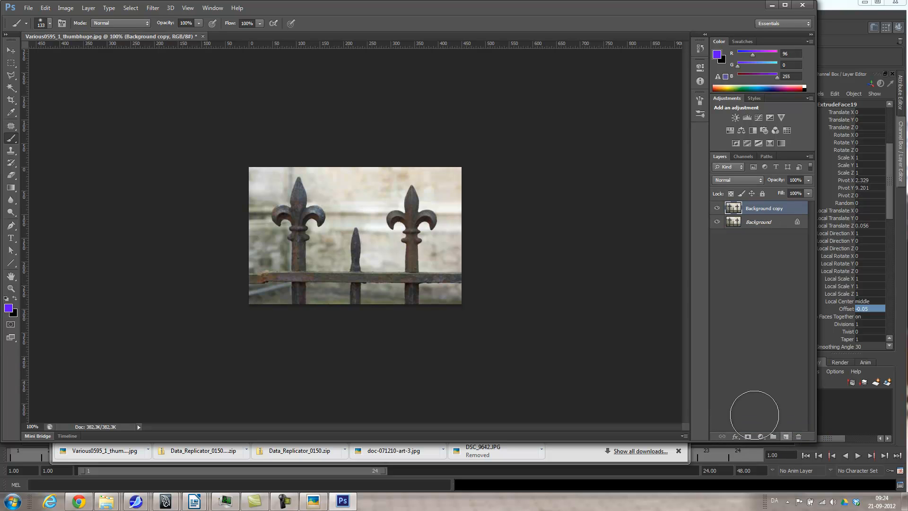
left_click(9, 91)
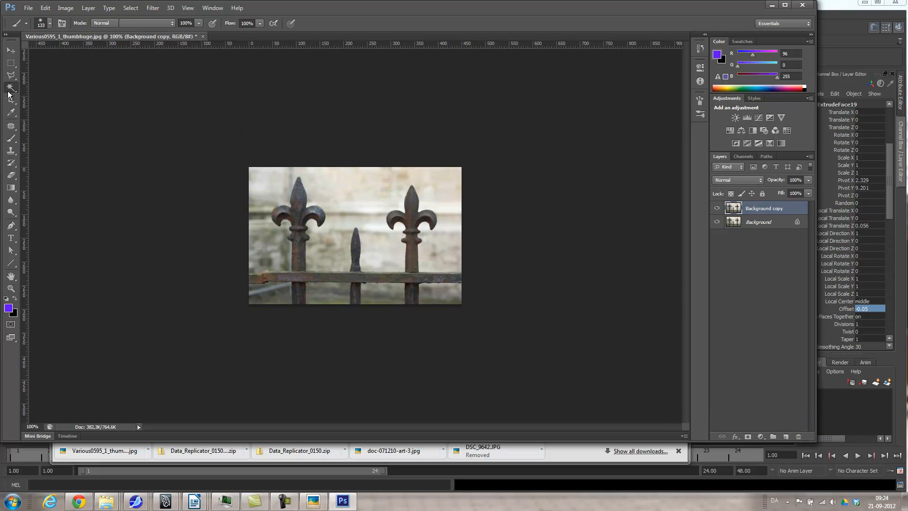
left_click(47, 86)
mouse_move(357, 171)
left_mouse_down()
mouse_move(359, 191)
mouse_move(433, 183)
mouse_move(450, 203)
mouse_move(453, 237)
mouse_move(451, 174)
mouse_move(354, 169)
mouse_move(267, 170)
mouse_move(243, 238)
mouse_move(229, 170)
mouse_move(258, 140)
left_mouse_up()
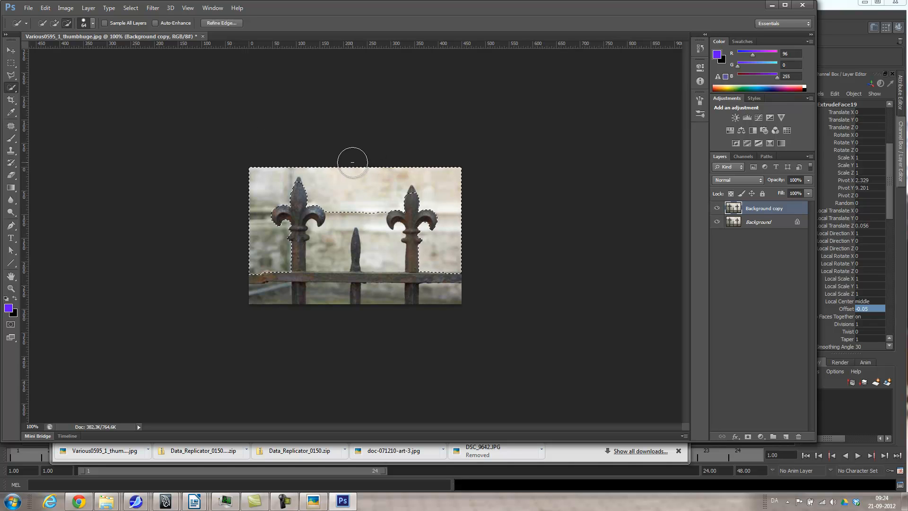
right_click_drag(367, 180, 354, 183, "alt")
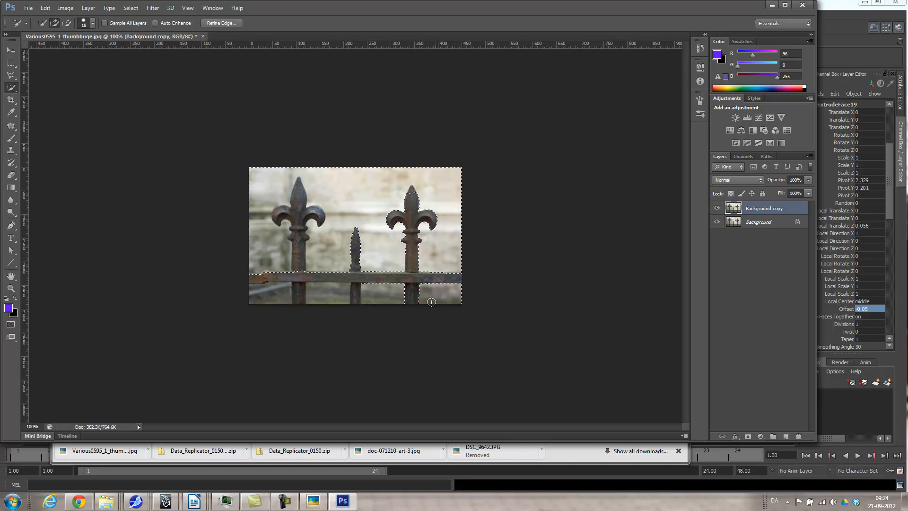
key("alt")
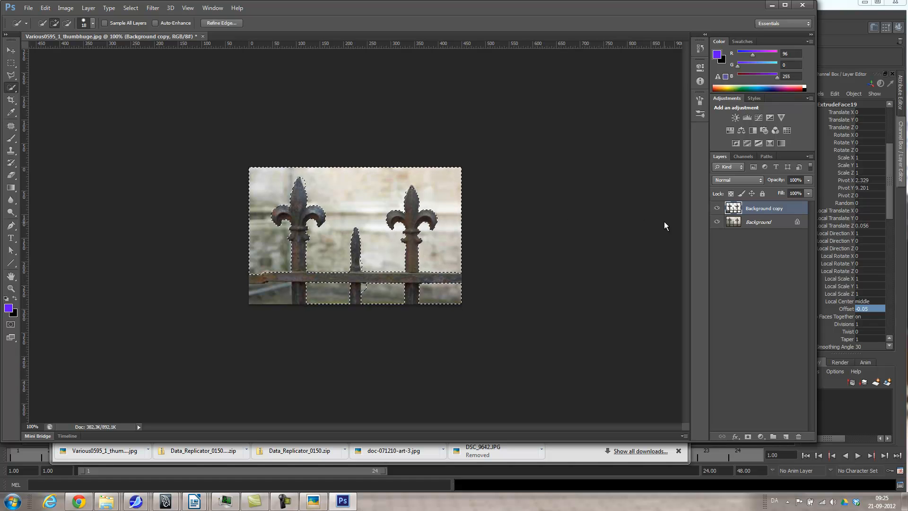
key("ctrl+d")
Select and delete the leftover background patches below the rail and around the fence spikes, then clear the selection.
left_click(281, 295)
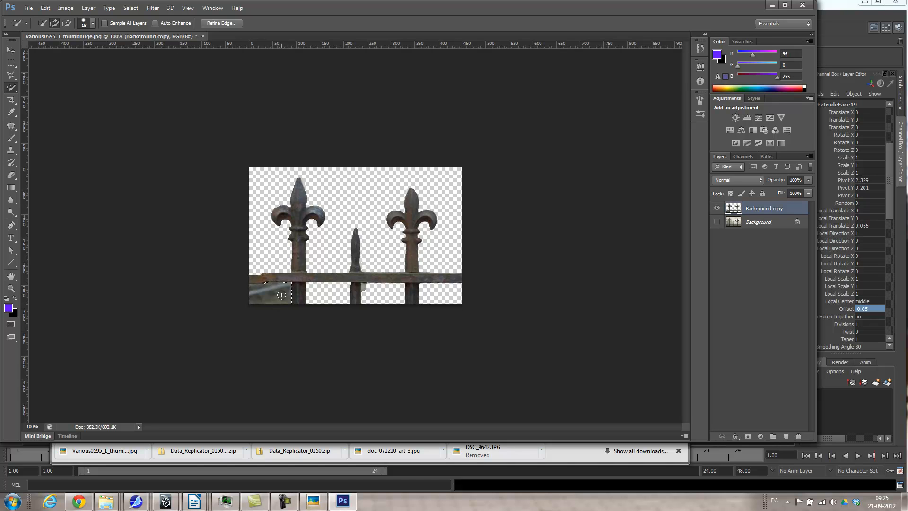
key("Delete")
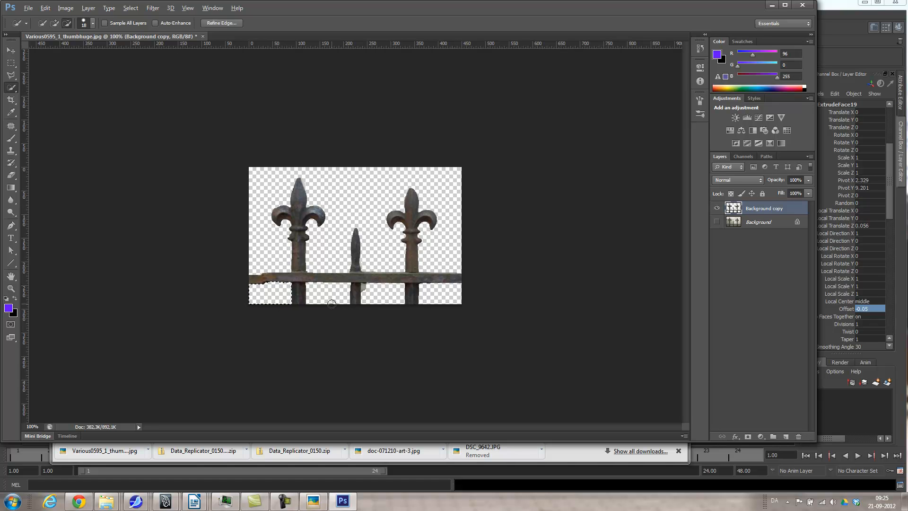
scroll(381, 301, "up", 3, "alt")
scroll(381, 300, "up", 2, "alt")
left_click(383, 369)
key("Delete")
left_click_drag(231, 93, 236, 100)
key("Delete")
left_click_drag(378, 310, 387, 308)
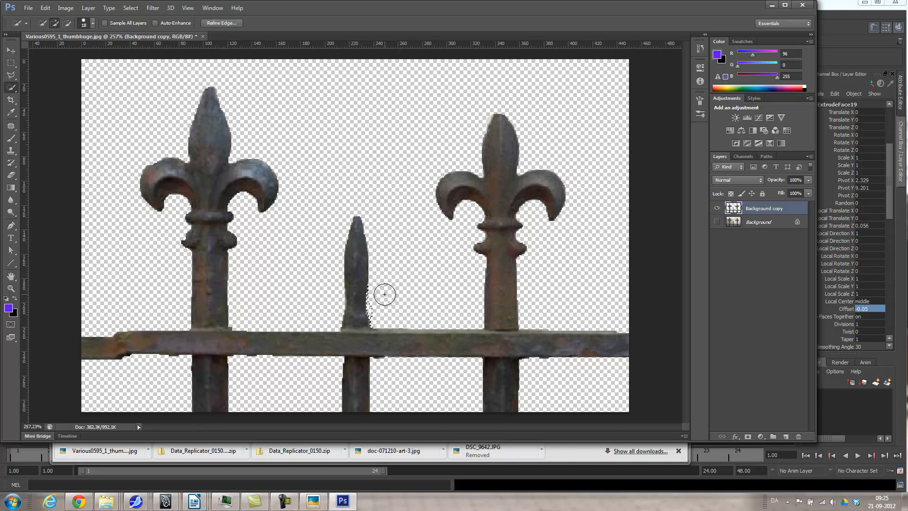
scroll(260, 181, "down", 4, "alt")
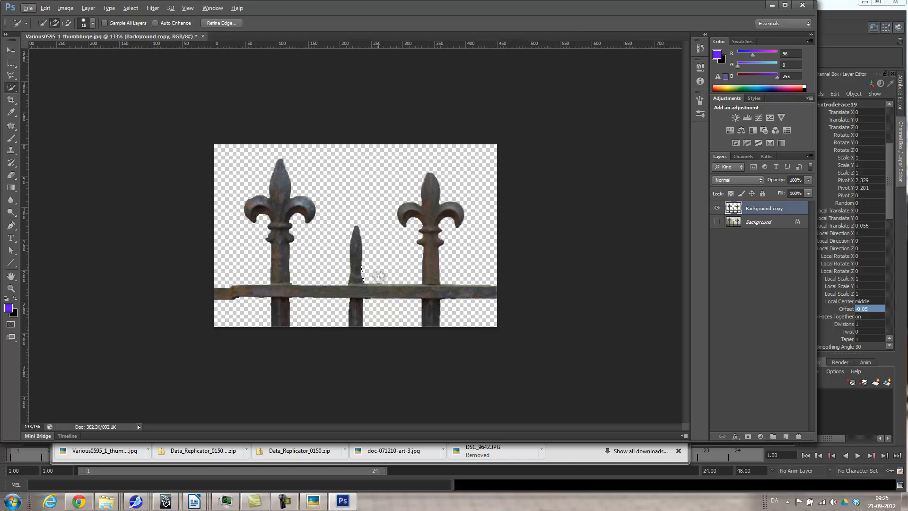
left_click(11, 62)
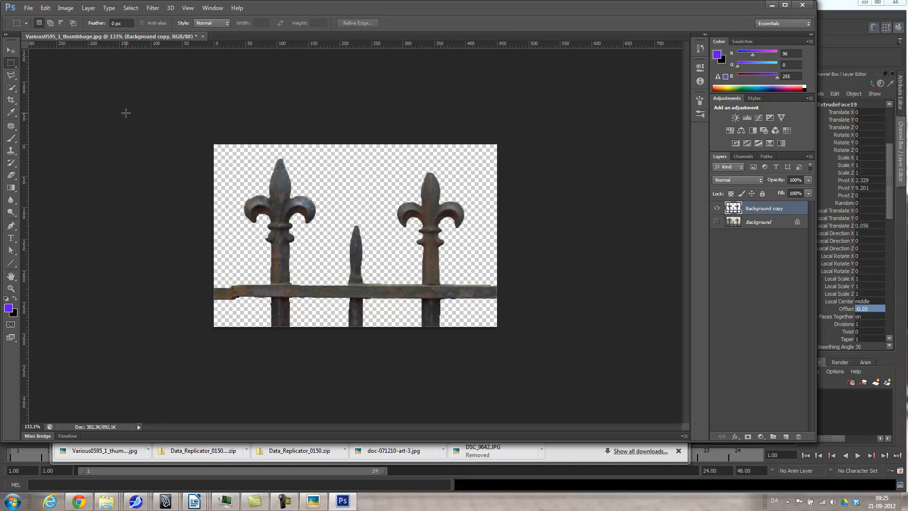
Apply the Offset filter with Wrap Around and 0 vertical, shifting the fence horizontally so the rail seam lies inside the image.
left_click(152, 8)
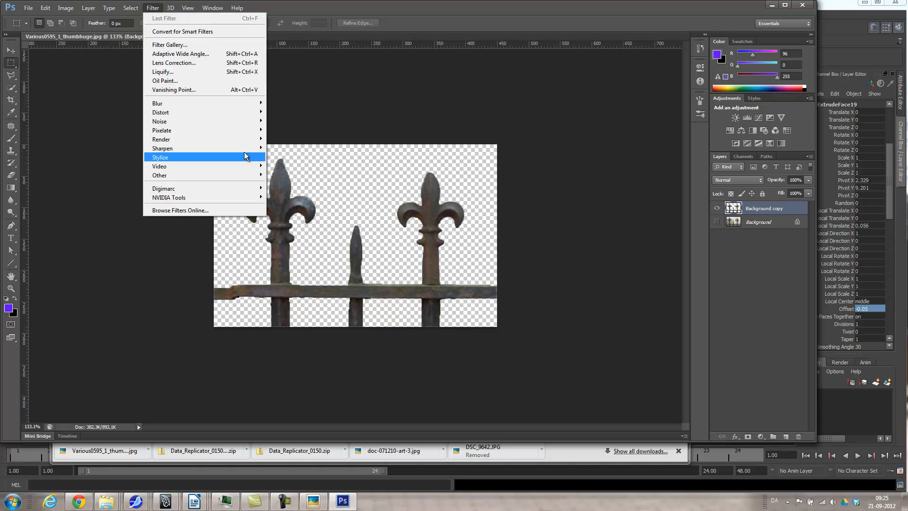
mouse_move(232, 175)
left_click(282, 210)
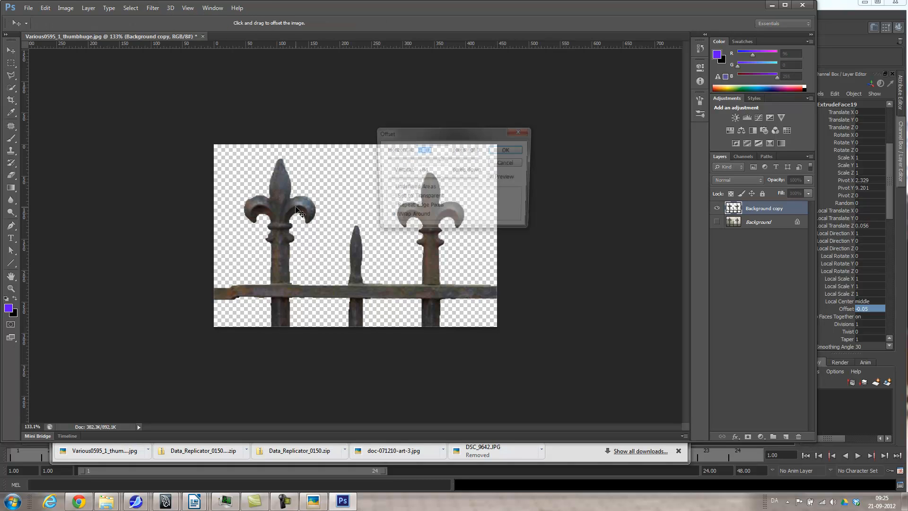
left_click(429, 171)
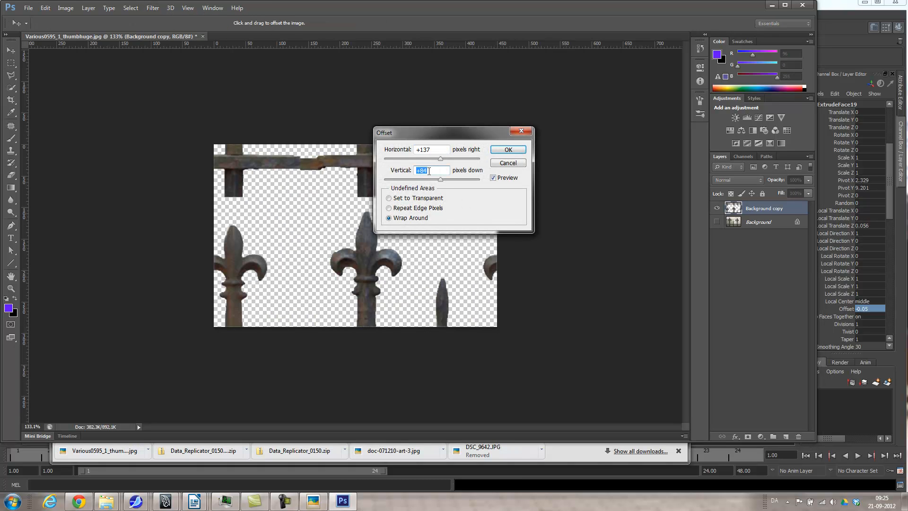
type("0")
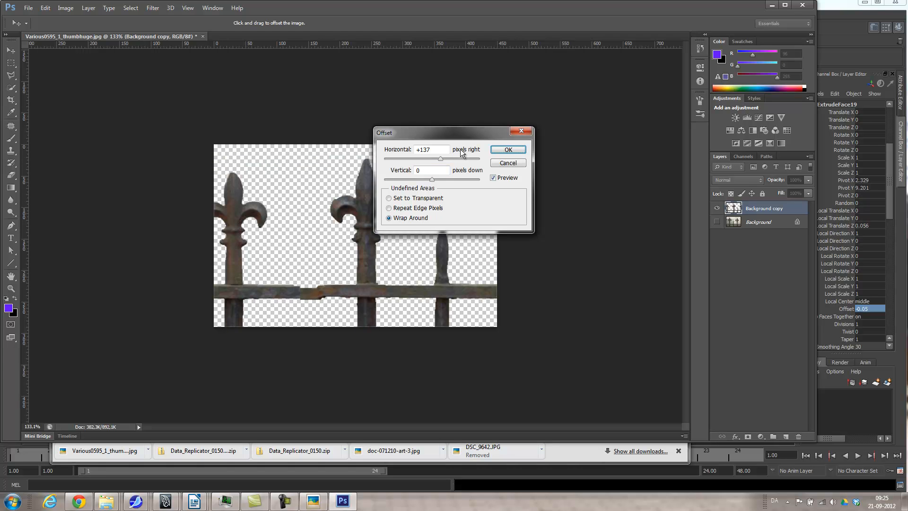
left_click_drag(445, 138, 613, 113)
left_click(665, 126)
key("m")
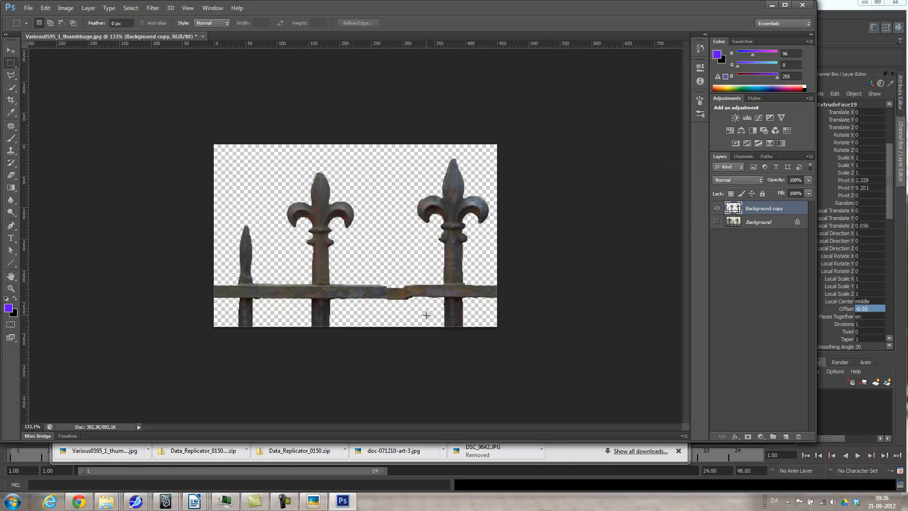
Cover the rail's seam with the Clone Stamp, sampling the nearby rail edges, and erase the uneven bits along its lower edge.
scroll(424, 342, "up", 6, "alt")
scroll(429, 360, "up", 2, "alt")
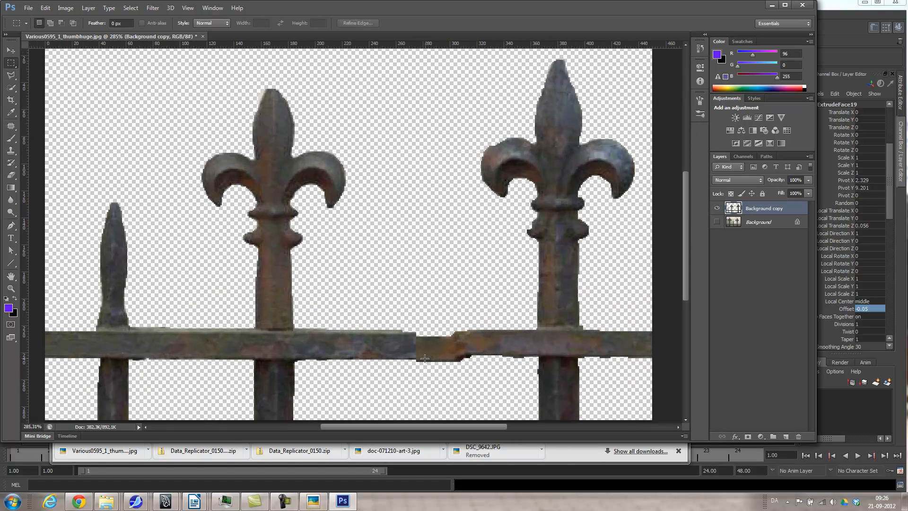
left_click(11, 150)
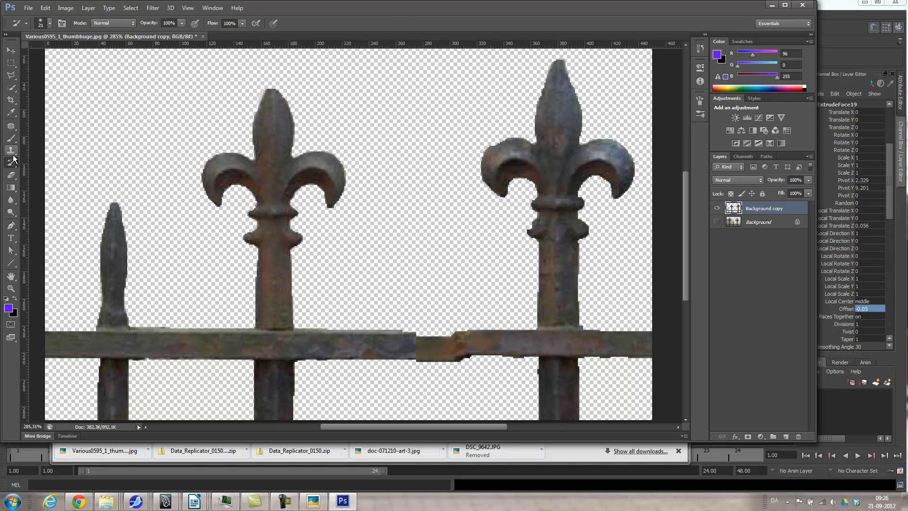
left_click(484, 330, "alt")
mouse_move(453, 332)
left_mouse_down()
mouse_move(399, 326)
mouse_move(449, 326)
mouse_move(413, 328)
mouse_move(450, 330)
mouse_move(498, 350)
mouse_move(492, 355)
left_mouse_up()
left_click(478, 330, "alt")
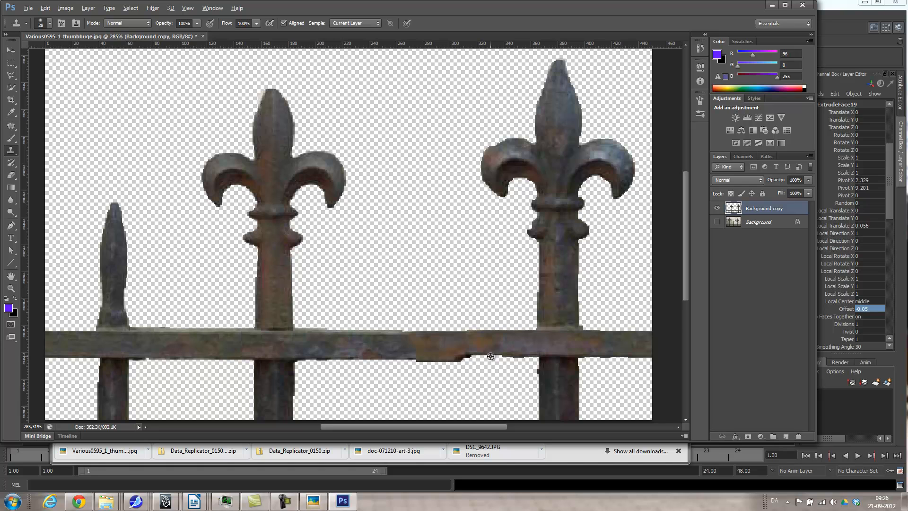
left_click(490, 354, "alt")
left_click_drag(464, 354, 402, 356)
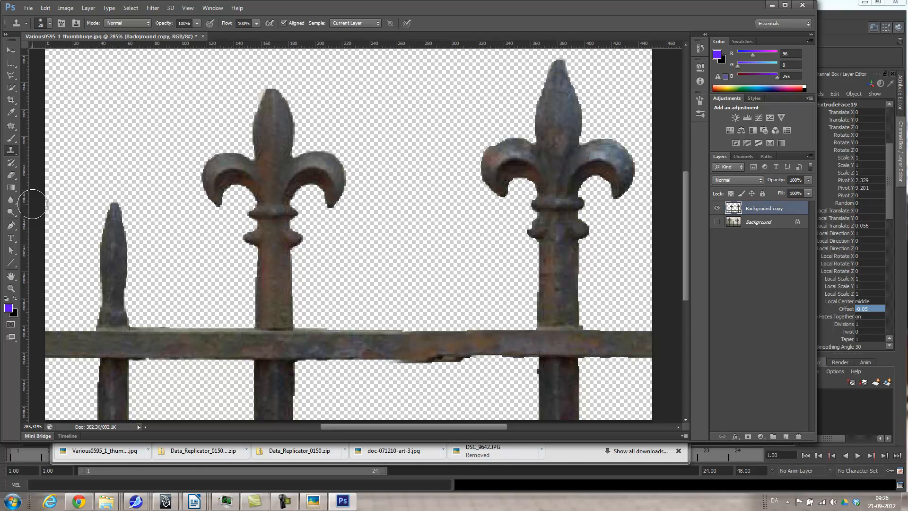
left_click(11, 175)
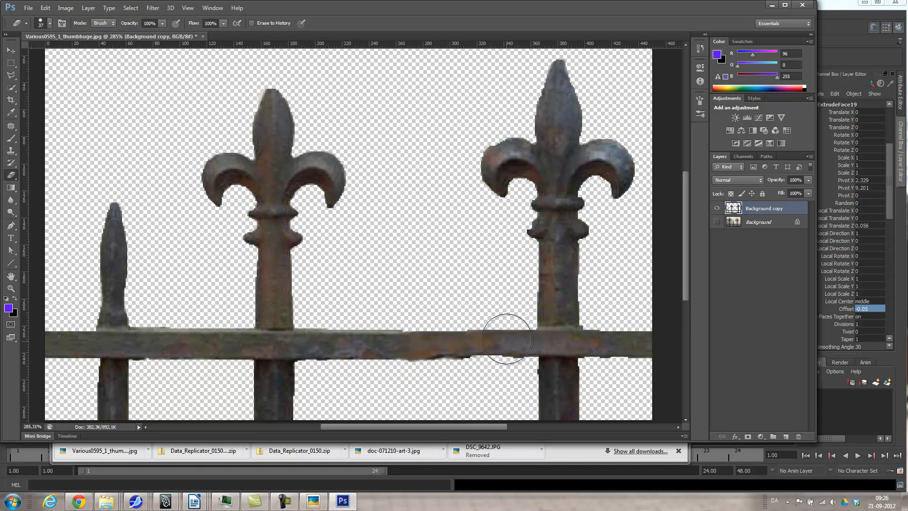
scroll(385, 263, "down", 3, "alt")
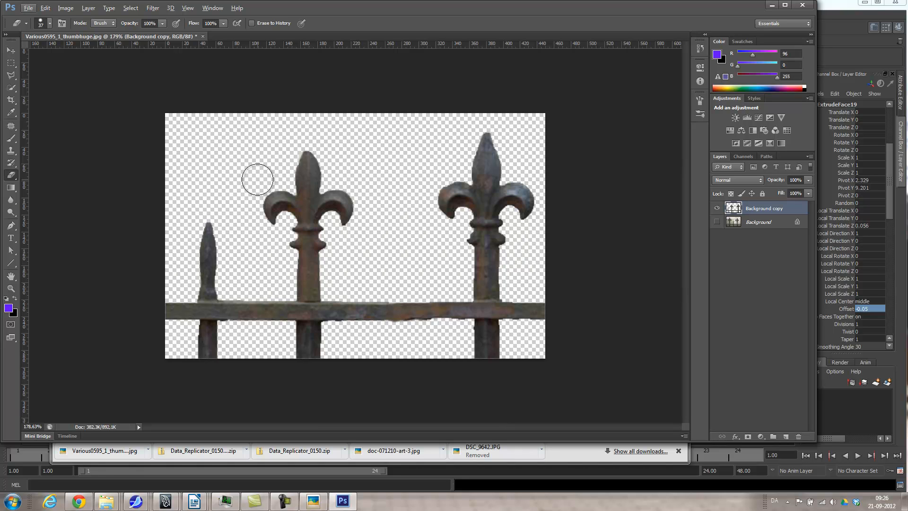
Export the fence for web as a transparent PNG-24 named Various0595_1_thumbhuge.png on the Desktop.
left_click(43, 11)
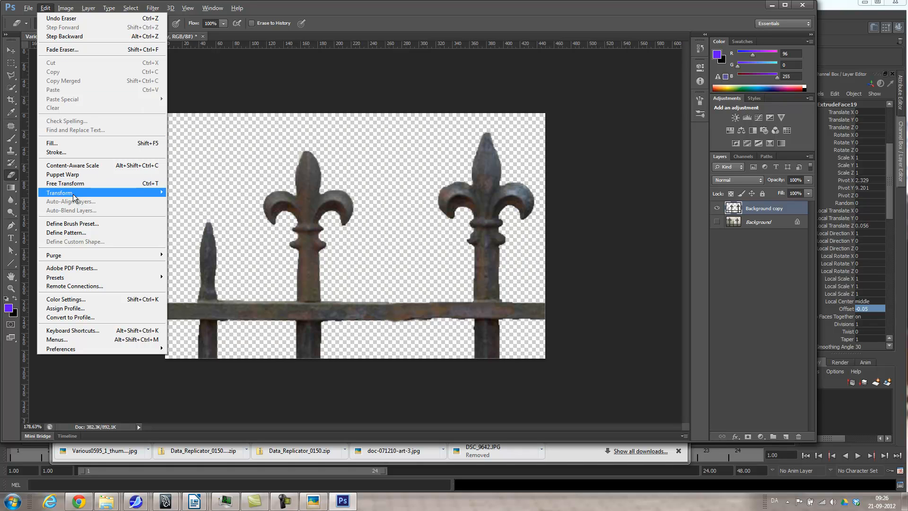
mouse_move(80, 194)
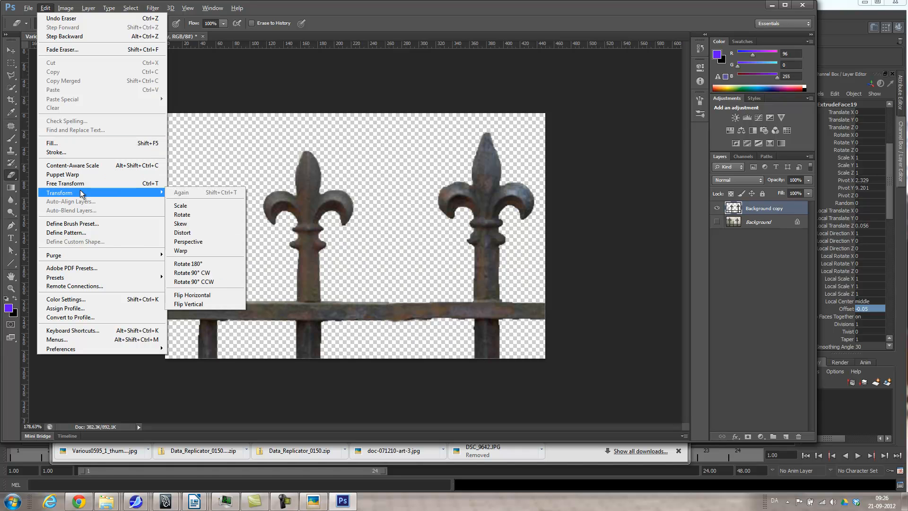
mouse_move(28, 8)
left_click(53, 140)
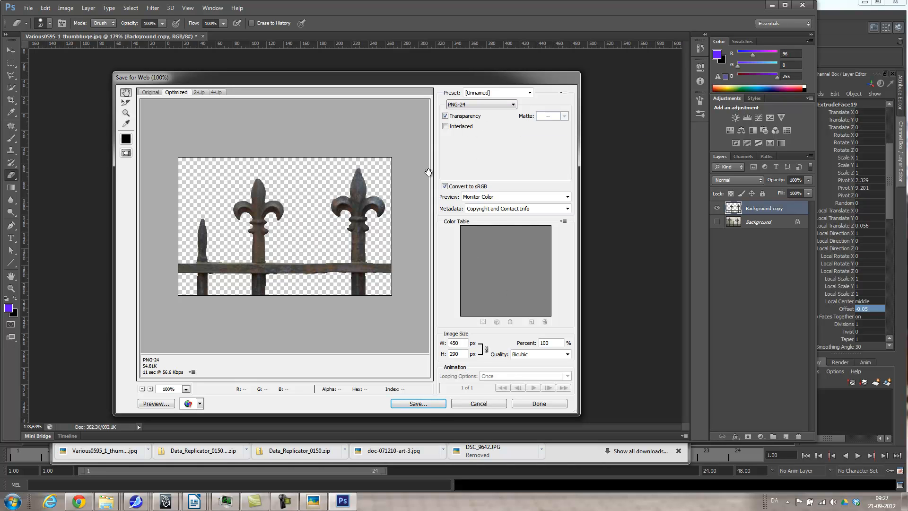
left_click(422, 404)
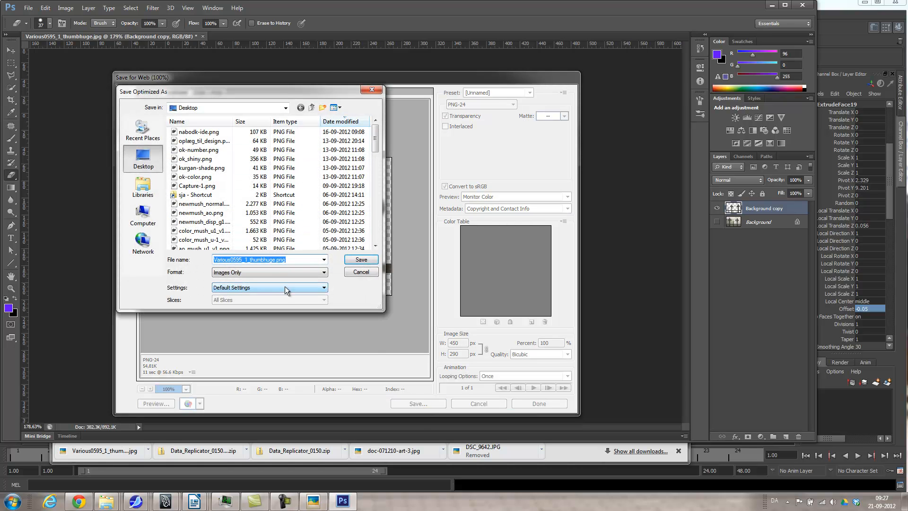
left_click(360, 260)
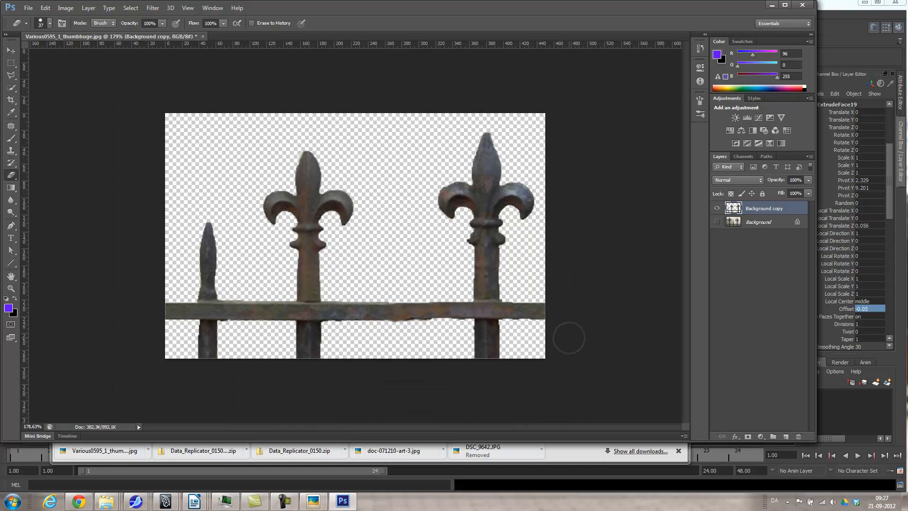
Switch to Maya and examine the roof railings in the reference photo of the house.
left_click(771, 5)
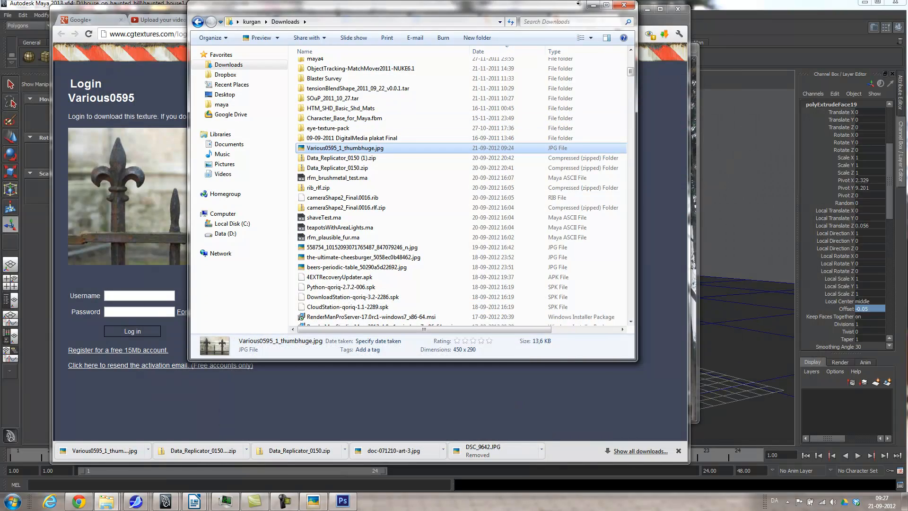
left_click(719, 29)
left_click_drag(463, 134, 464, 166, "alt")
right_click_drag(464, 166, 497, 235, "alt")
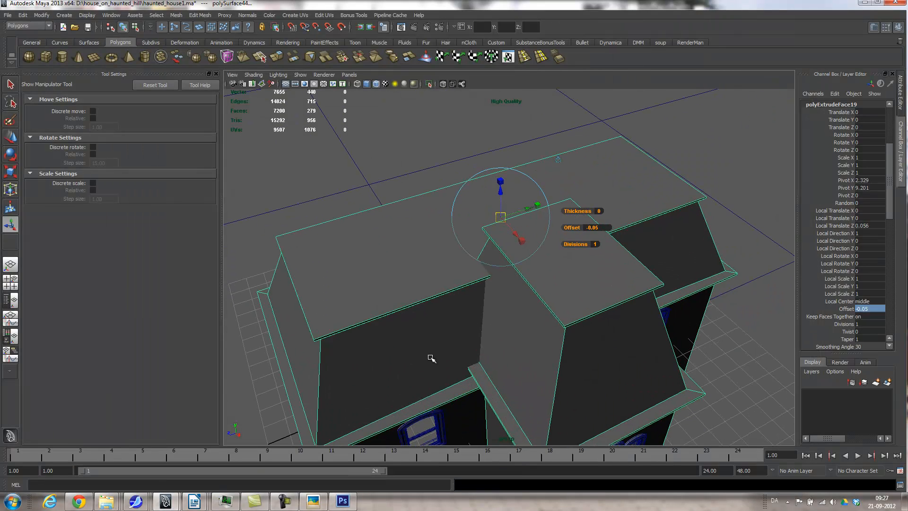
left_click(314, 502)
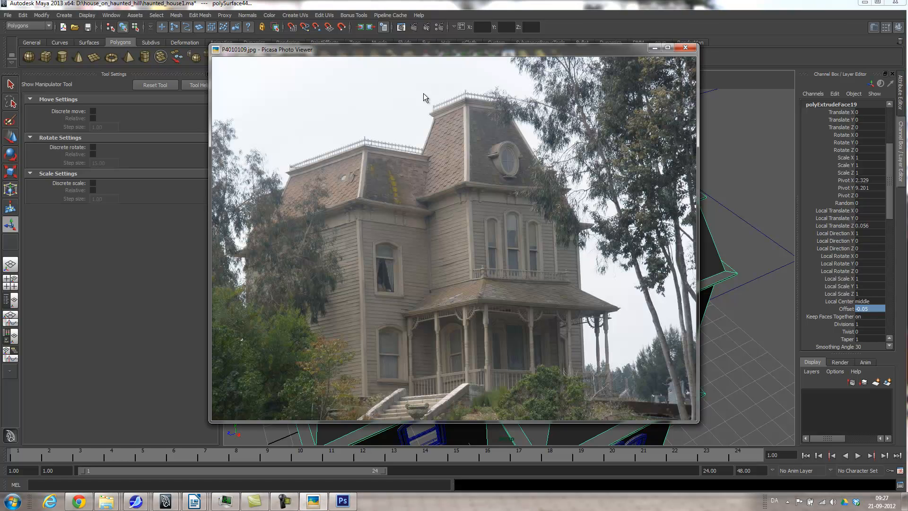
left_click(795, 5)
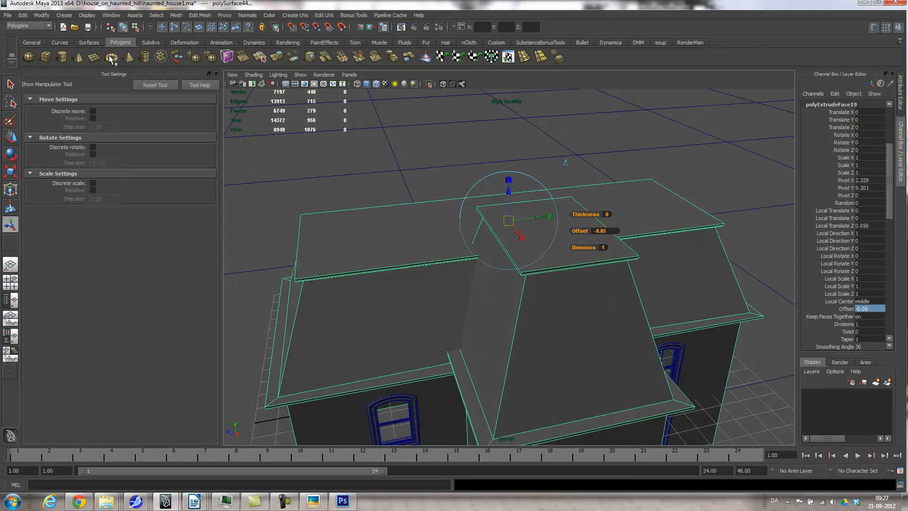
left_click(94, 57)
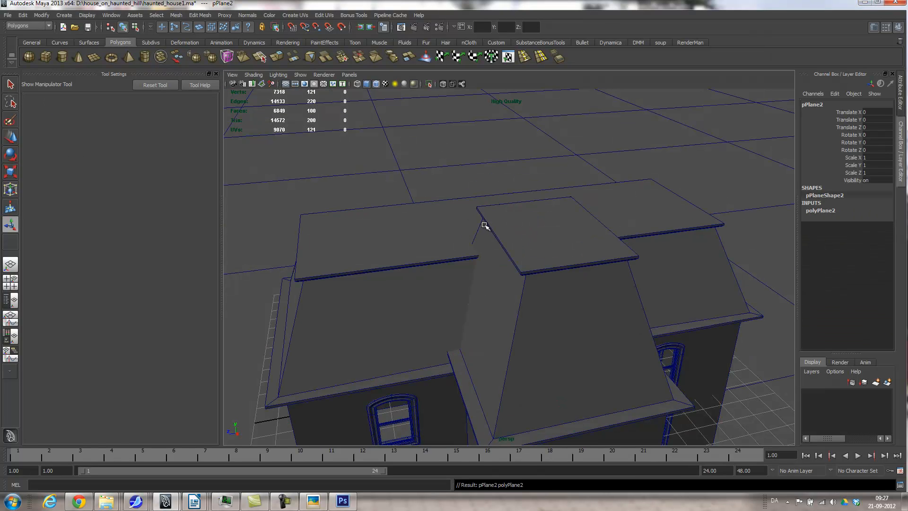
key("w")
left_click_drag(509, 356, 534, 116)
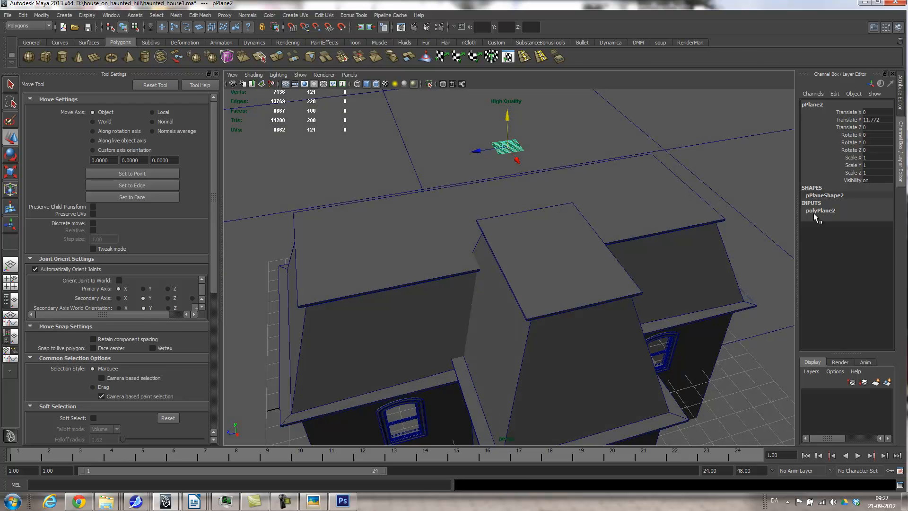
left_click(819, 210)
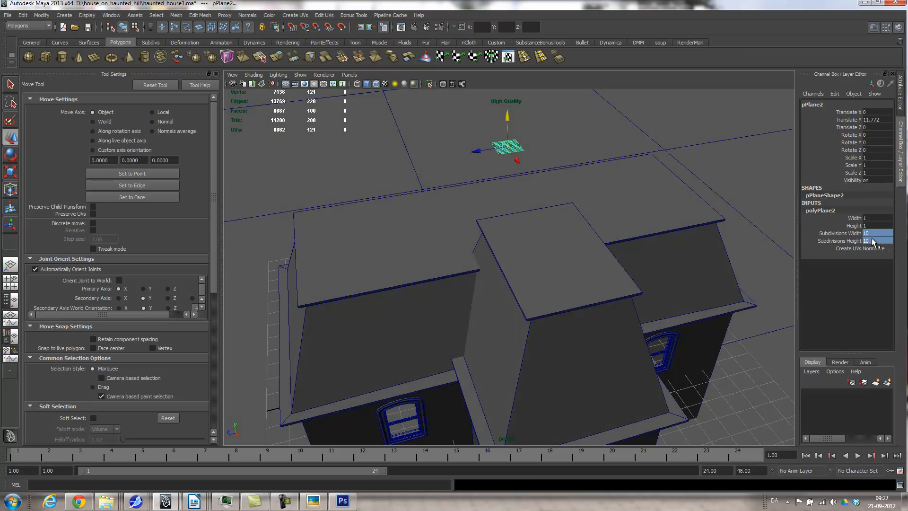
type("1")
key("Return")
left_click_drag(668, 220, 654, 210, "alt")
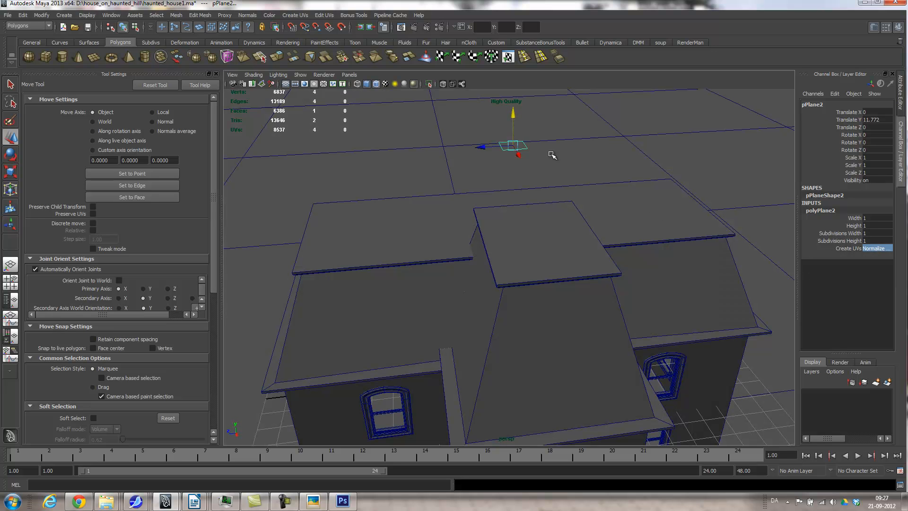
left_click_drag(515, 151, 555, 239)
key("e")
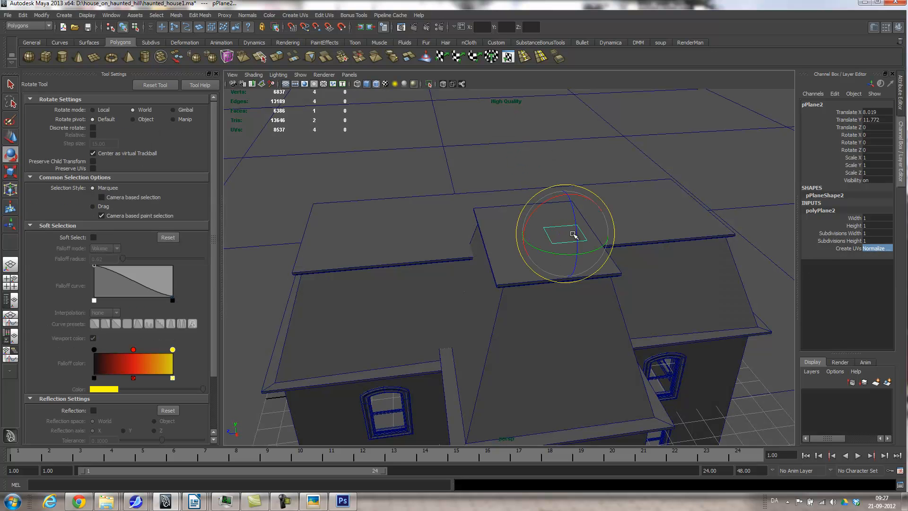
key("j")
left_click_drag(572, 204, 709, 258)
key("w")
left_click_drag(676, 192, 680, 224)
left_click_drag(708, 197, 634, 228)
right_click_drag(634, 228, 724, 258, "alt")
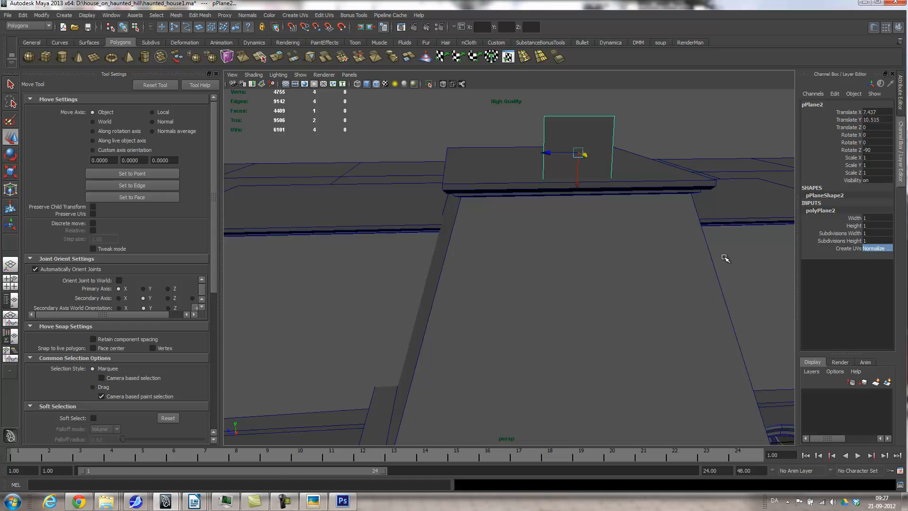
key("Delete")
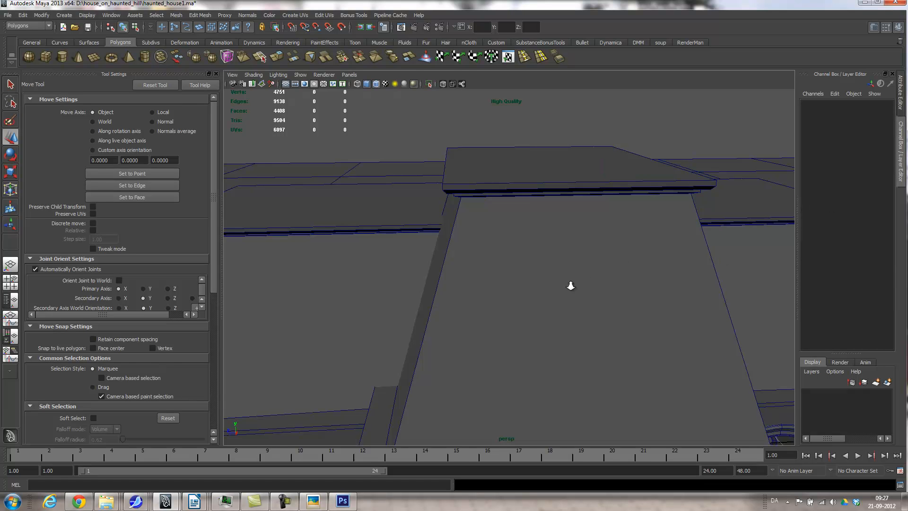
Duplicate the top faces of the tower and main roofs as separate objects and raise the copies about 3 units.
right_click_drag(570, 285, 461, 308, "alt")
left_click_drag(460, 308, 503, 323, "alt")
right_click_drag(582, 237, 591, 246)
left_click(593, 240)
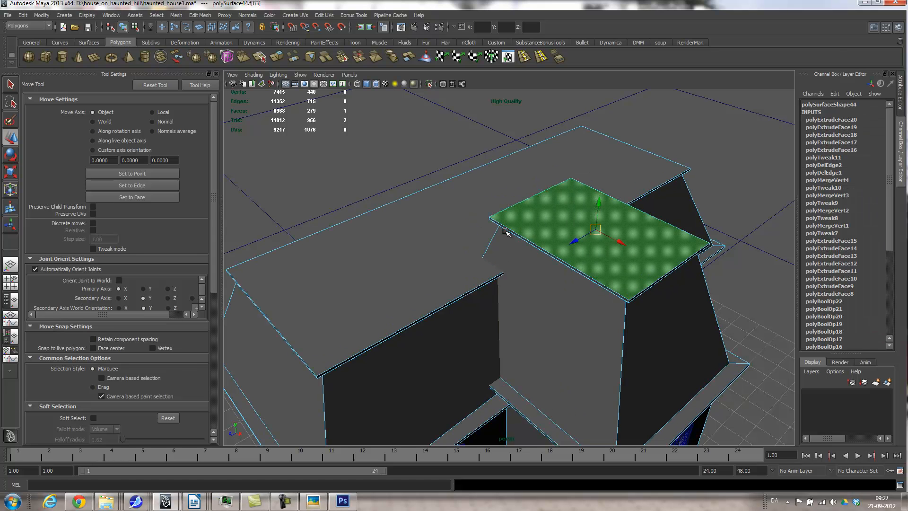
left_click(451, 217, "shift")
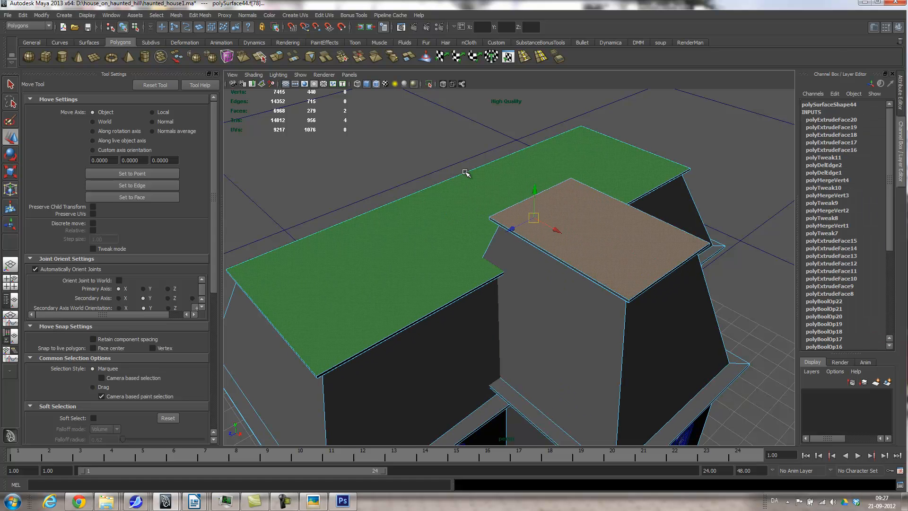
left_click(175, 16)
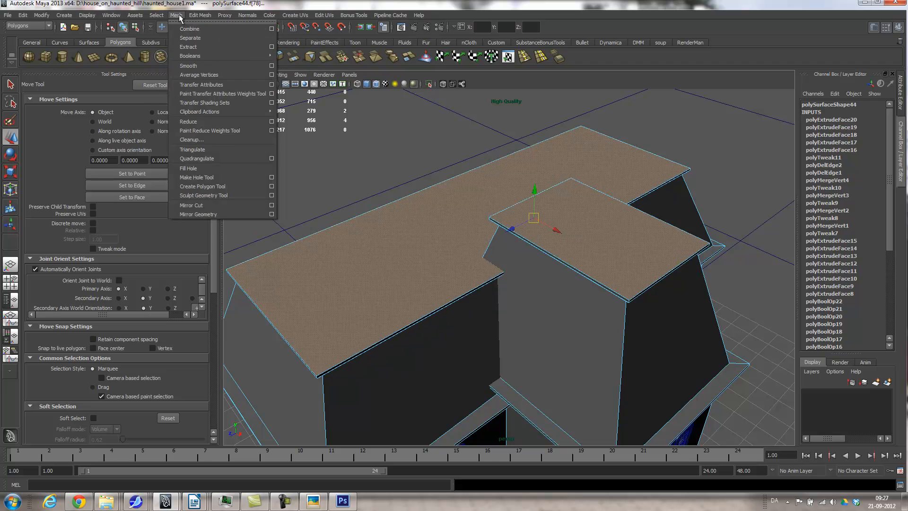
mouse_move(199, 16)
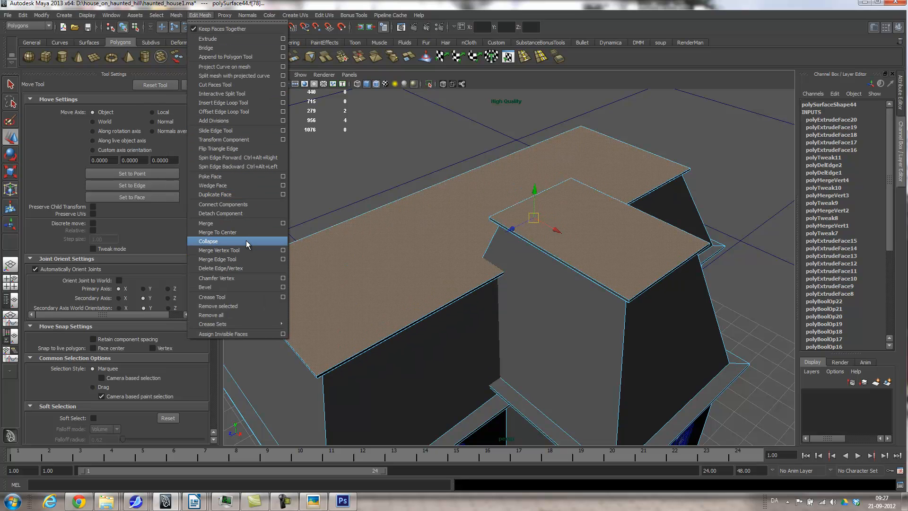
left_click(282, 194)
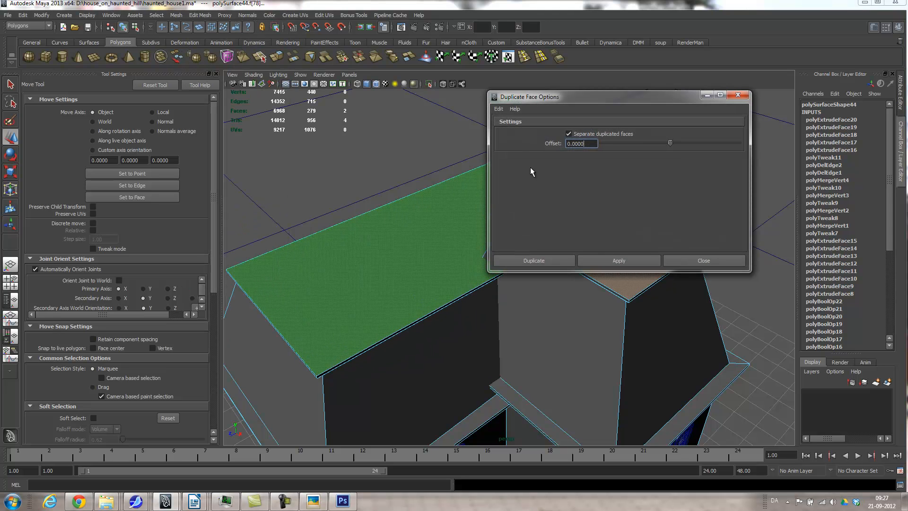
left_click(550, 259)
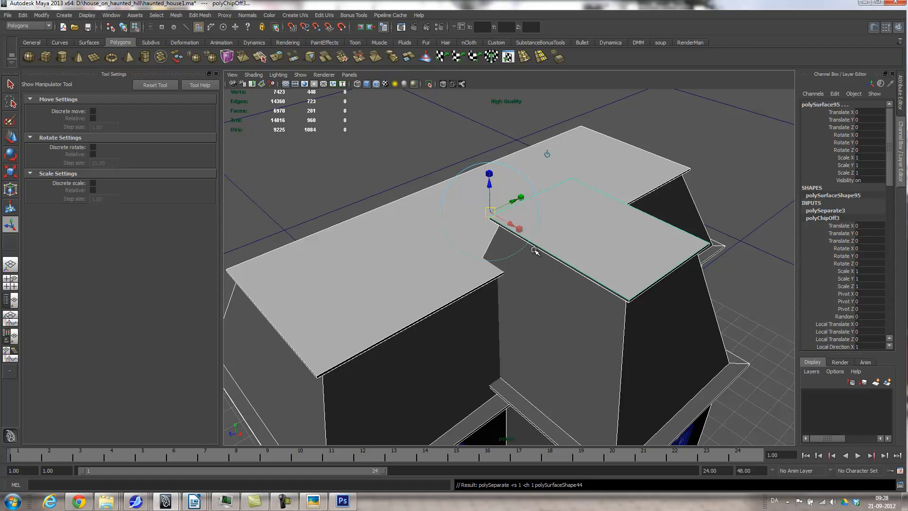
left_click_drag(489, 185, 489, 110)
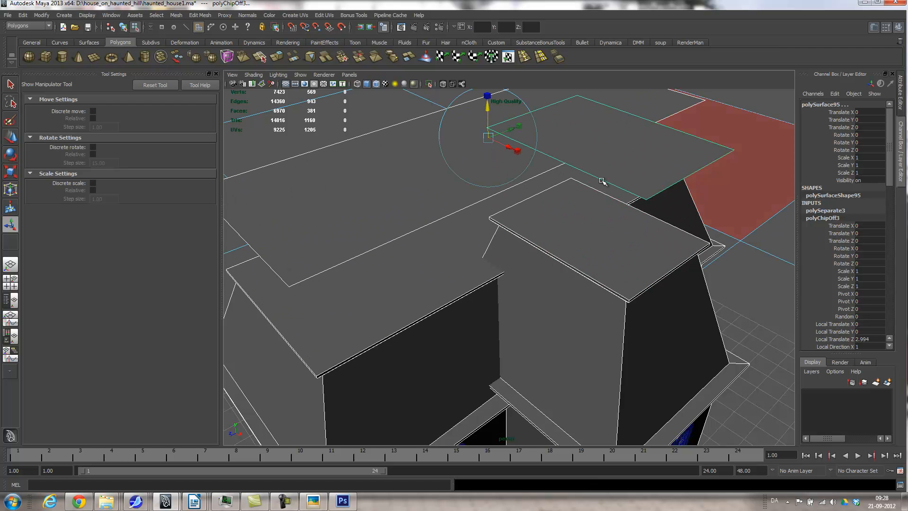
Select both duplicated roof planes as whole objects and center their pivots.
left_click(586, 158)
left_click_drag(529, 186, 504, 181, "alt")
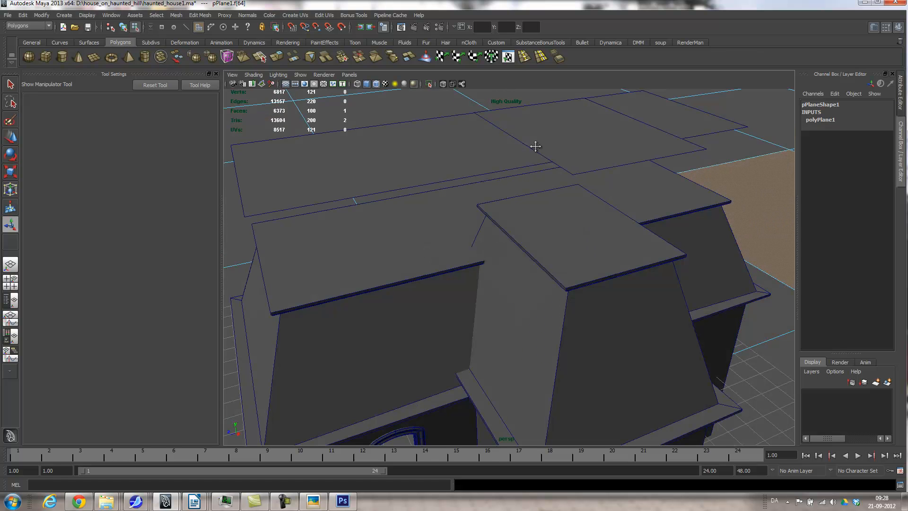
middle_click_drag(535, 145, 500, 202, "alt")
left_click(522, 214)
key("F11")
left_click(551, 250)
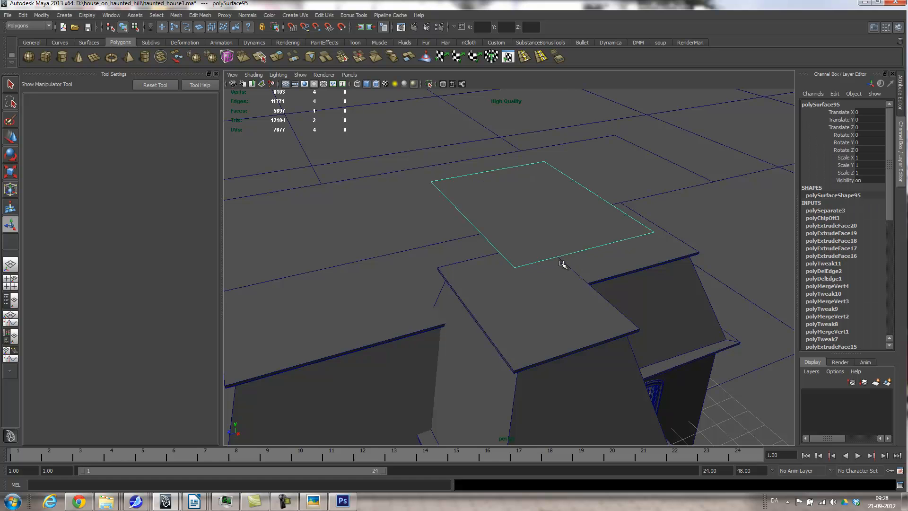
scroll(549, 254, "up", 2)
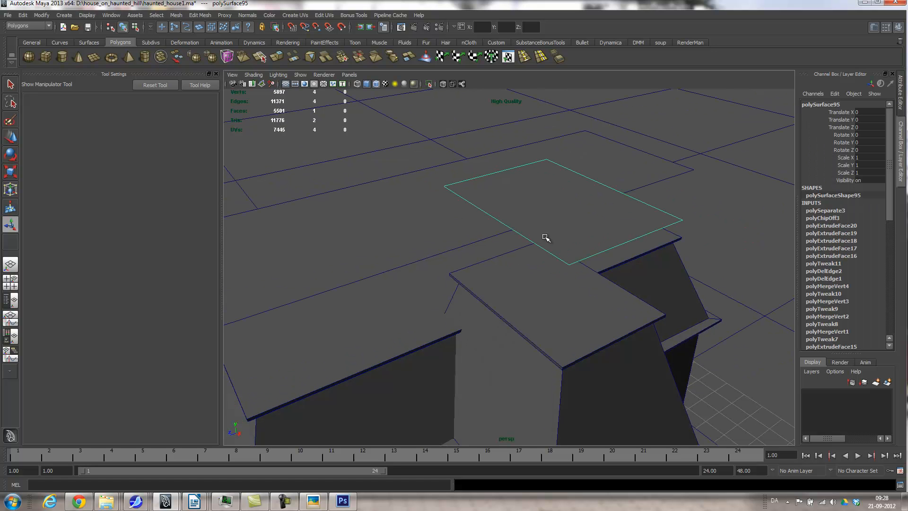
key("w")
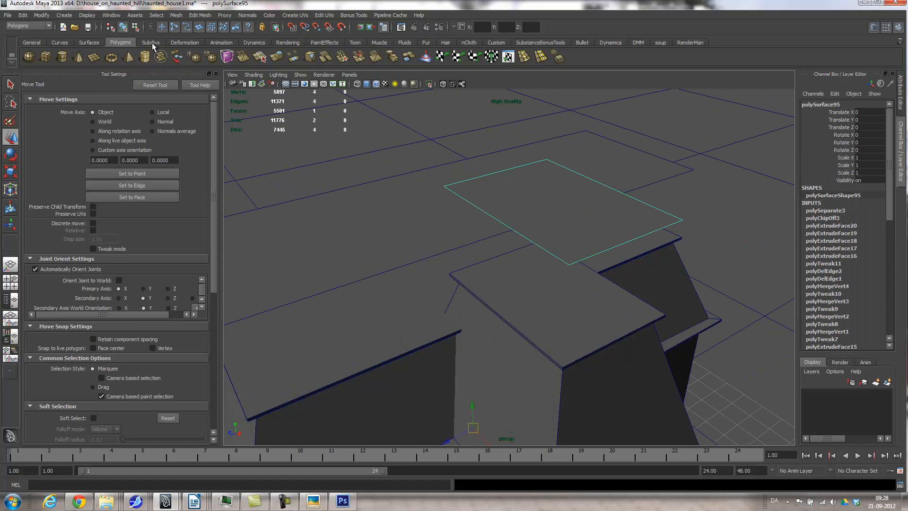
left_click(364, 236, "shift")
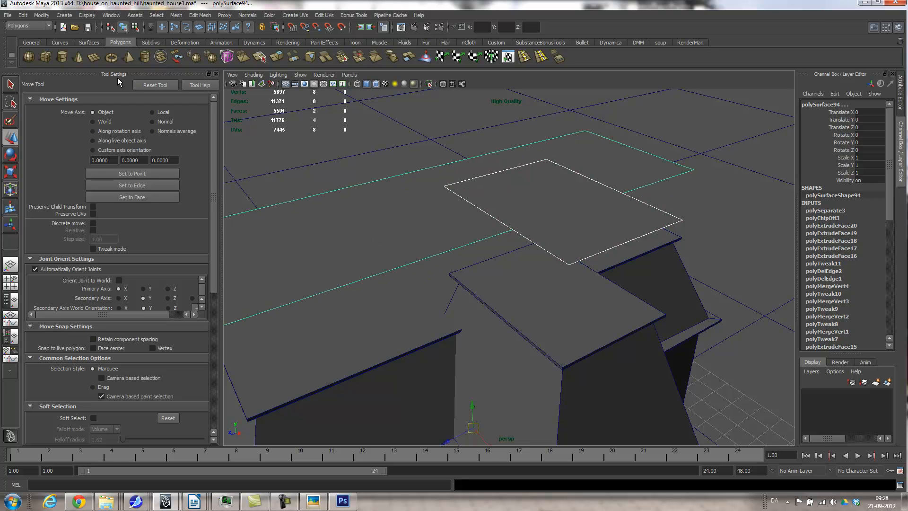
left_click(41, 16)
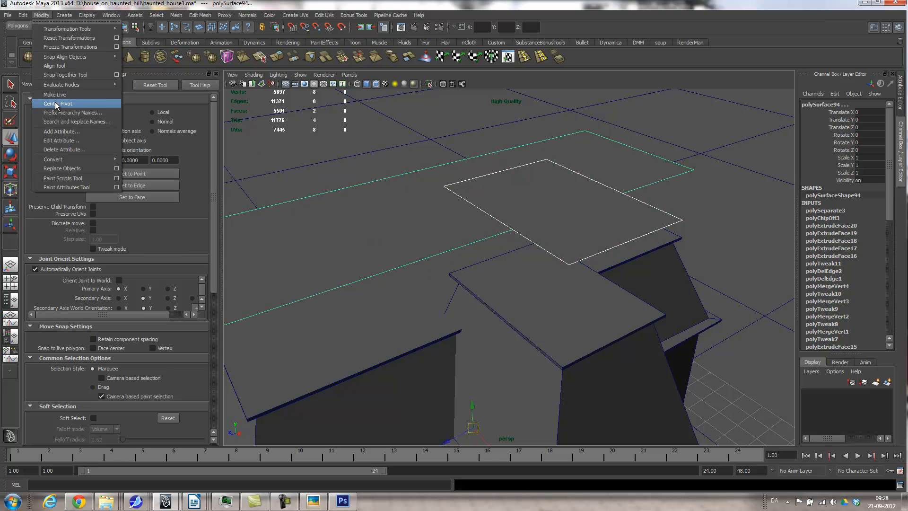
key("Escape")
Lower the smaller plane onto the tower roof by about 2.97 and scale it to about 0.932, with Scale Z about 0.878.
left_click(516, 198)
left_click_drag(553, 174, 552, 263)
key("r")
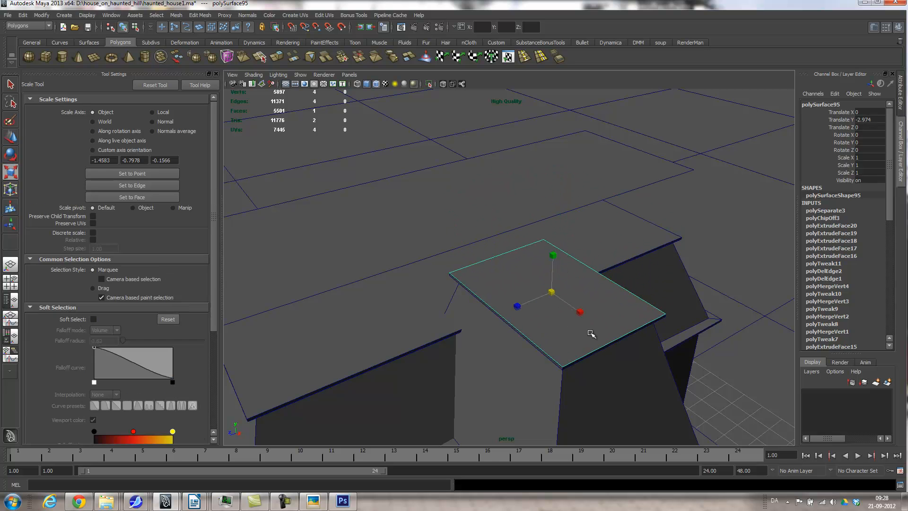
middle_click_drag(591, 333, 583, 334)
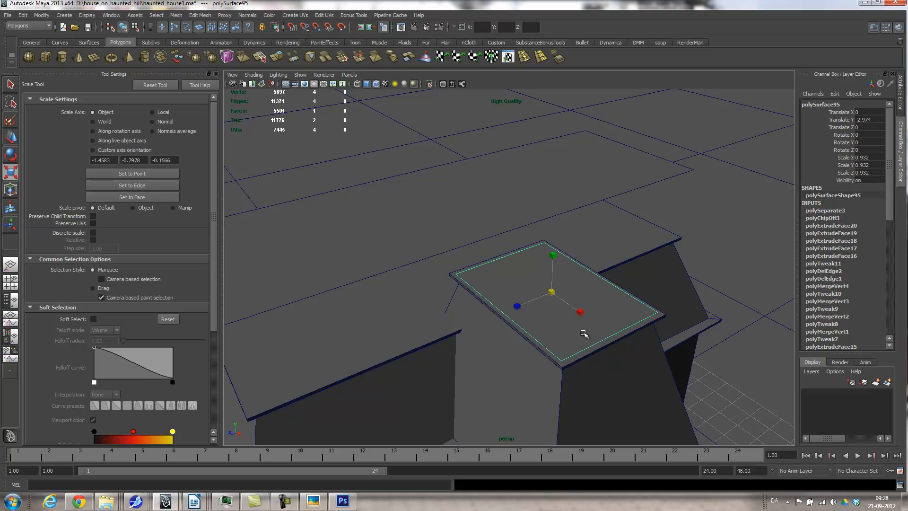
left_click_drag(518, 307, 520, 306)
Lower the long plane onto the main roof by about 2.89 and inset it with Scale X about 0.937 and Scale Z about 0.96.
left_click(431, 220)
key("w")
left_click_drag(462, 169, 473, 240)
left_click_drag(448, 267, 502, 290, "alt")
key("r")
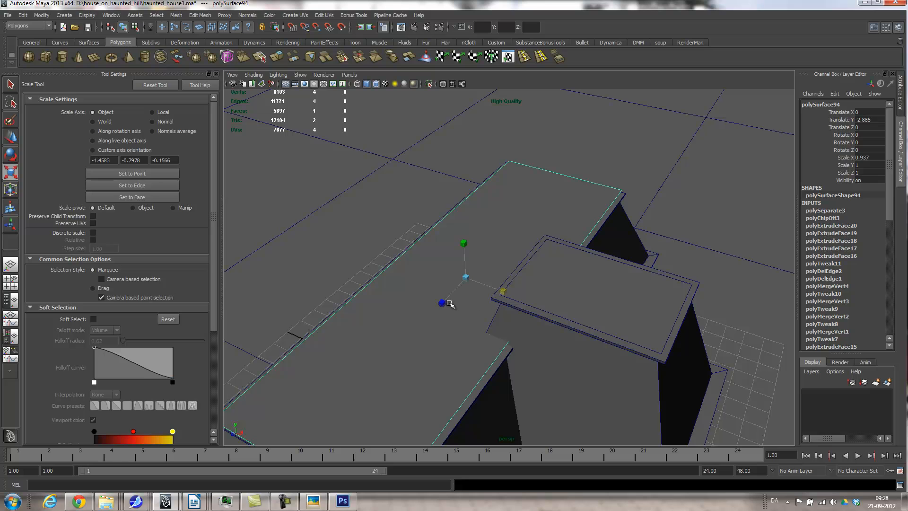
left_click_drag(446, 303, 452, 305)
left_click_drag(525, 303, 512, 331, "alt")
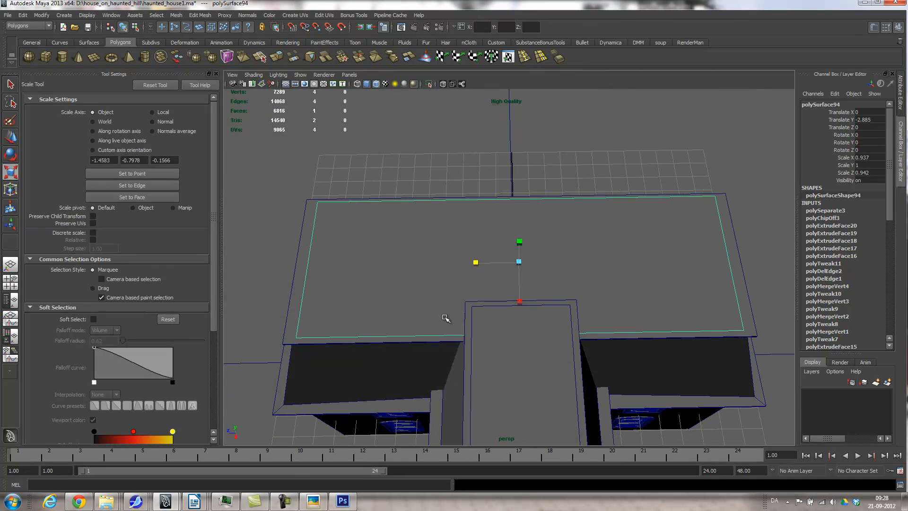
left_click_drag(476, 262, 476, 265)
left_click_drag(522, 333, 570, 313, "alt")
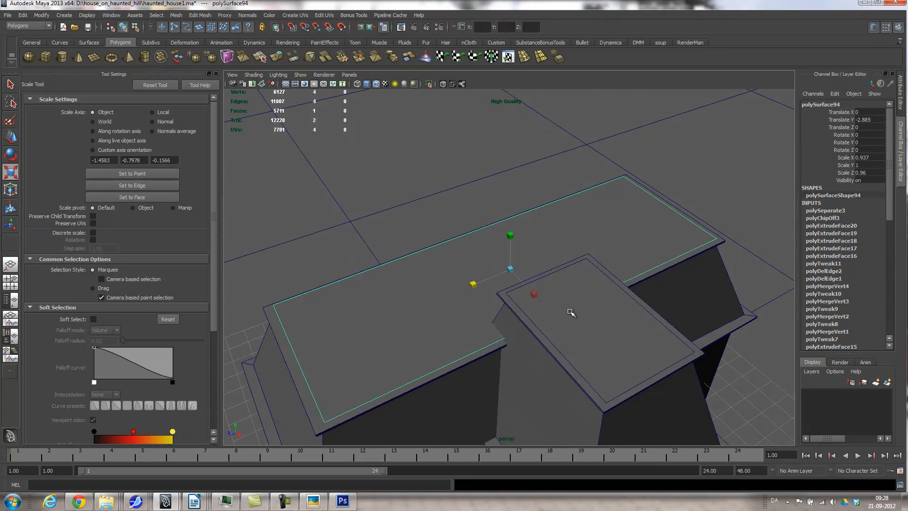
Extrude both roof planes upward together to a low railing height.
left_click(571, 313, "shift")
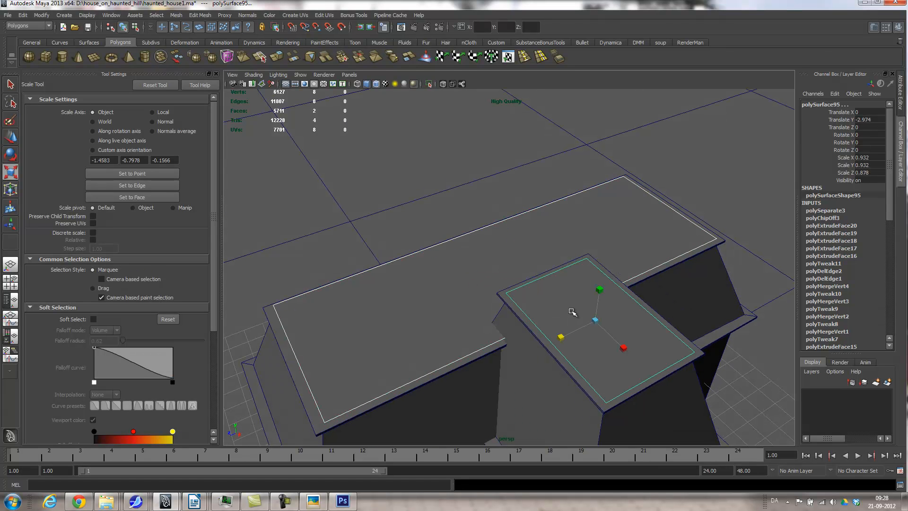
left_click(276, 57)
left_click_drag(599, 307, 605, 282)
left_click_drag(634, 318, 603, 301, "alt")
Delete the top and bottom faces of both extruded shapes, keeping only the side walls, and return to object selection.
key("Delete")
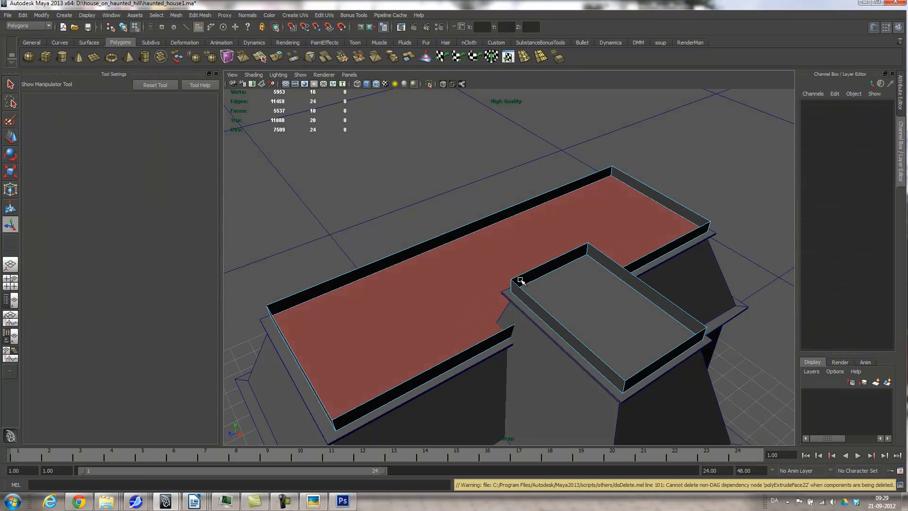
left_click(480, 284)
left_click(629, 330, "shift")
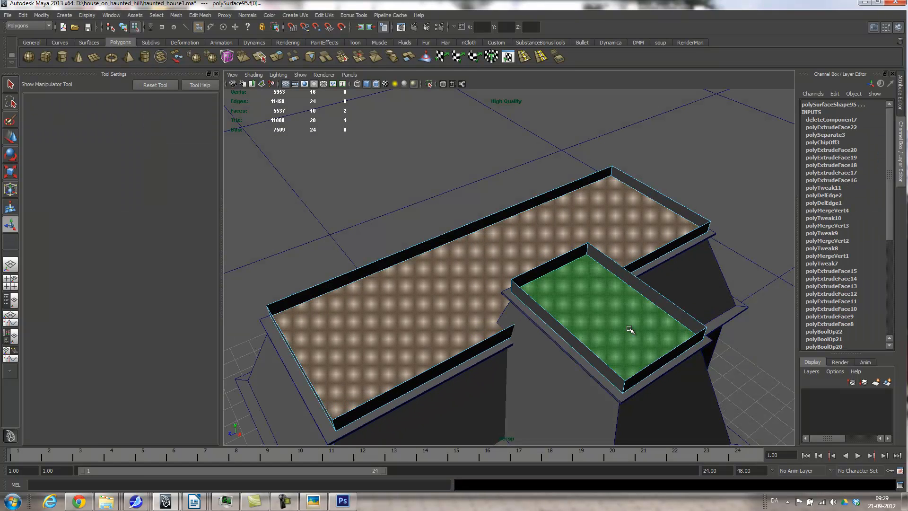
key("Delete")
left_click_drag(605, 301, 620, 285, "alt")
right_click_drag(457, 288, 462, 286)
left_click_drag(659, 347, 633, 350, "alt")
right_click_drag(633, 349, 528, 355, "alt")
middle_click_drag(562, 363, 537, 348, "alt")
left_click_drag(498, 260, 560, 308, "alt")
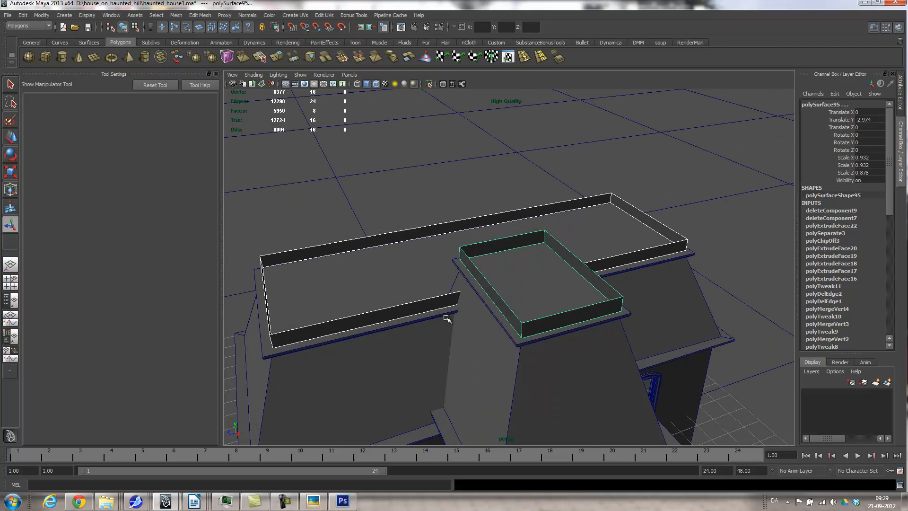
left_click_drag(497, 280, 569, 327, "alt")
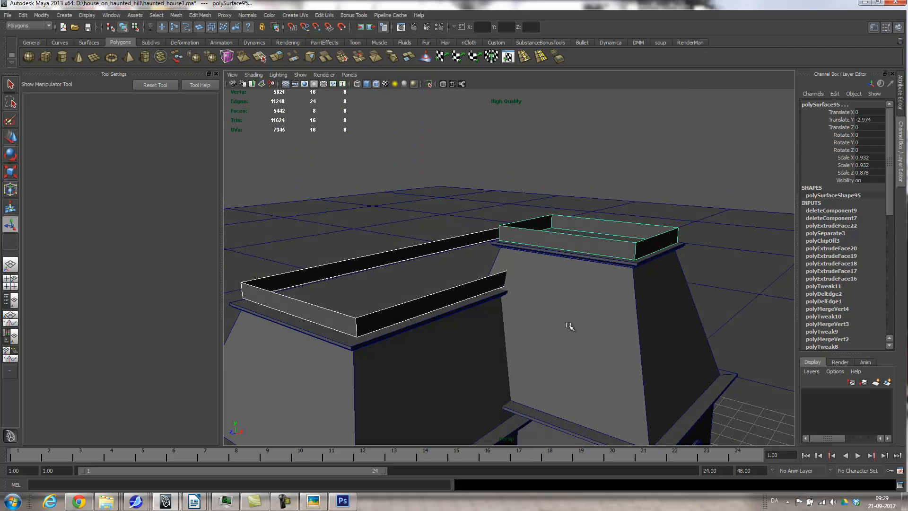
left_click_drag(552, 244, 490, 316, "alt")
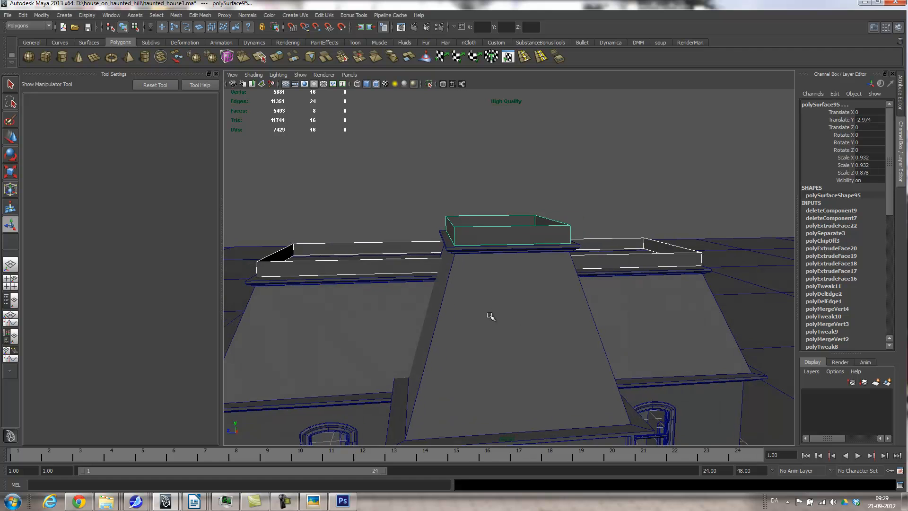
Select the tower roof railing and assign it a new Blinn material.
right_click_drag(490, 316, 543, 334, "alt")
left_click(475, 222)
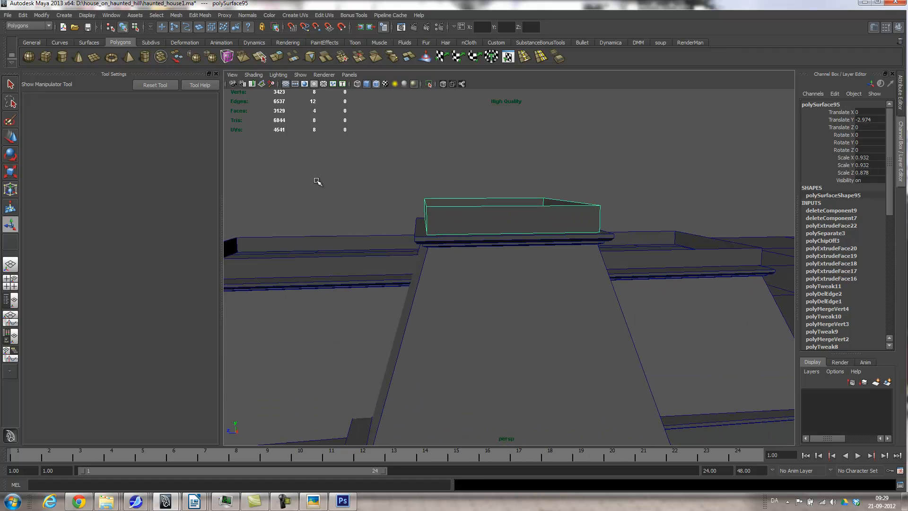
left_click(291, 42)
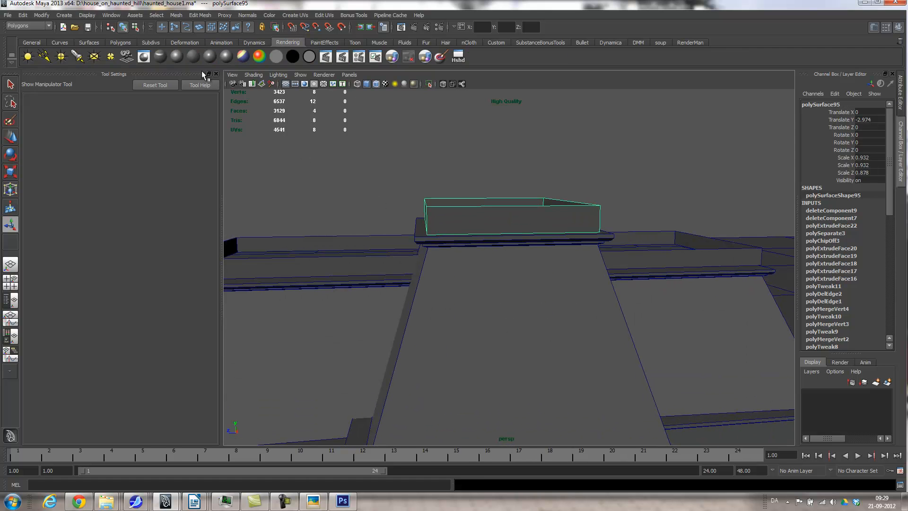
left_click(178, 55)
left_click_drag(387, 203, 423, 231, "alt")
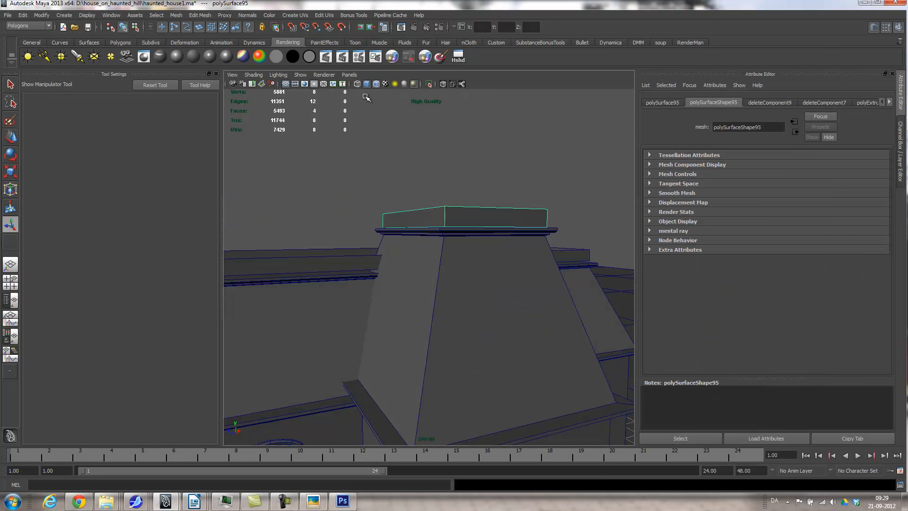
right_click_drag(540, 216, 482, 226, "alt")
left_click_drag(482, 227, 492, 265, "alt")
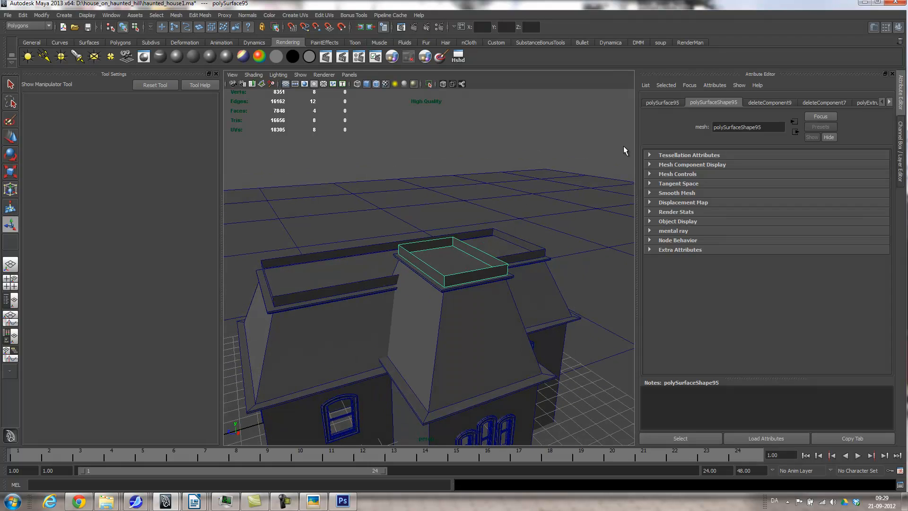
Open the tower railing's Blinn material and connect a File texture to its Color attribute.
left_click(889, 102)
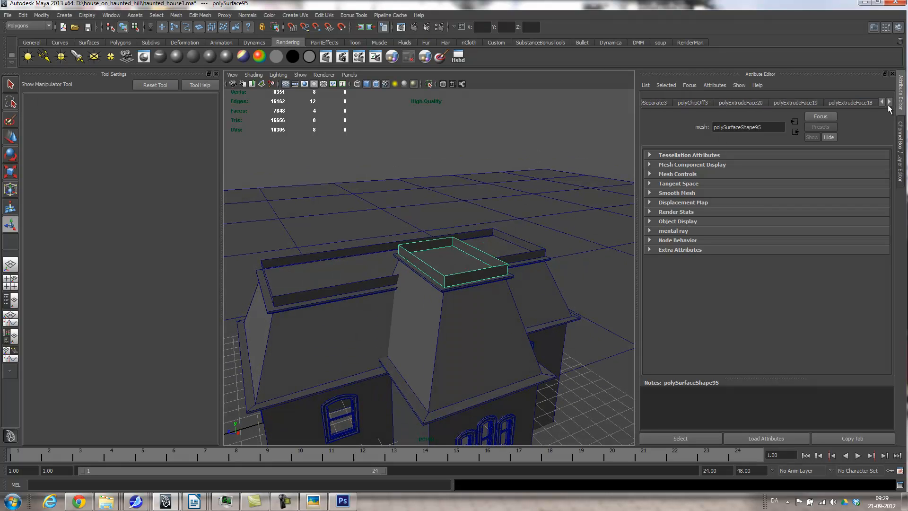
left_click(889, 102)
right_click_drag(489, 260, 510, 386)
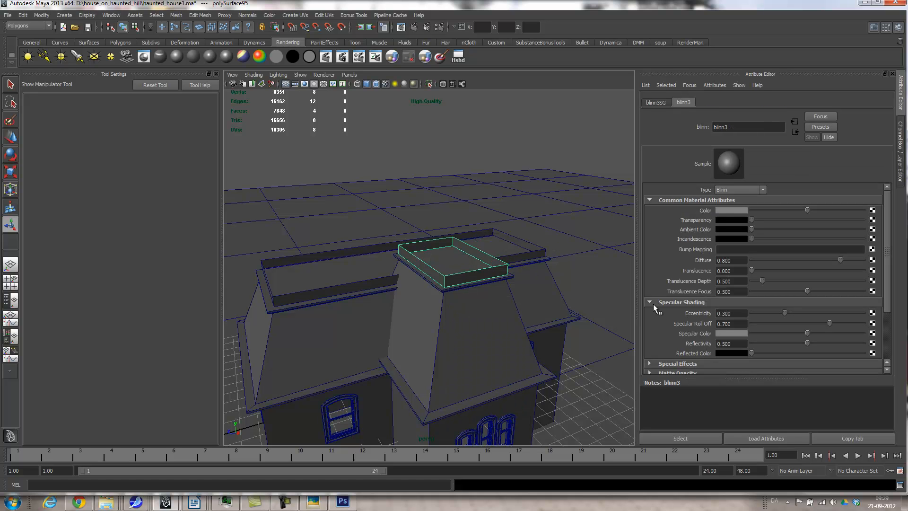
left_click(873, 211)
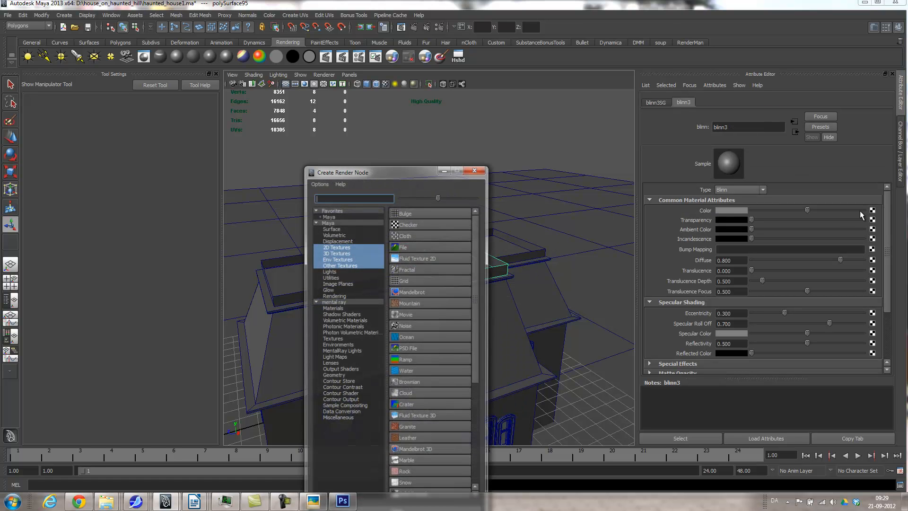
left_click(416, 249)
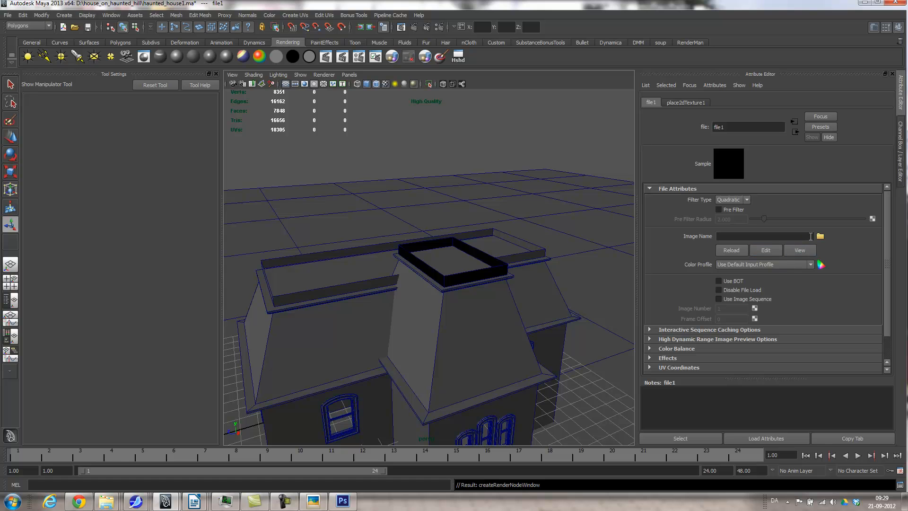
Load the image Various0595_1_thumbhuge.png from the Desktop into the file texture.
left_click(819, 237)
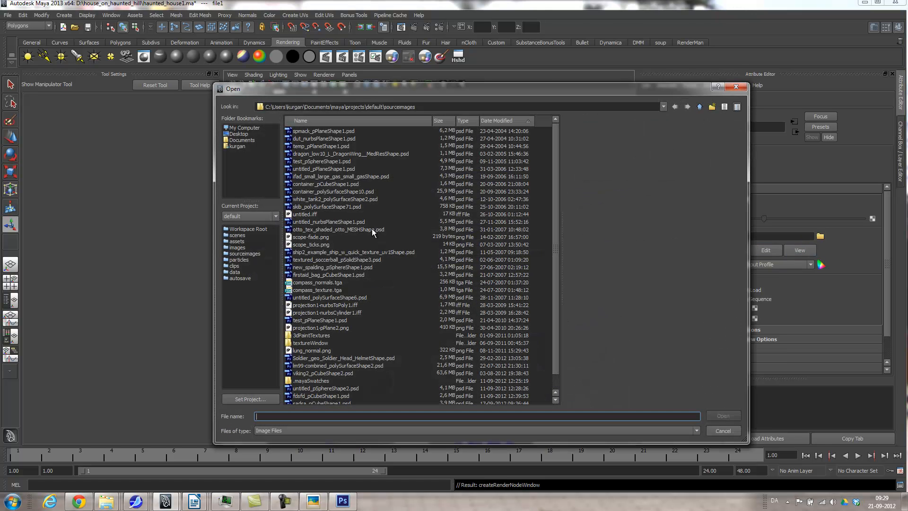
left_click(243, 135)
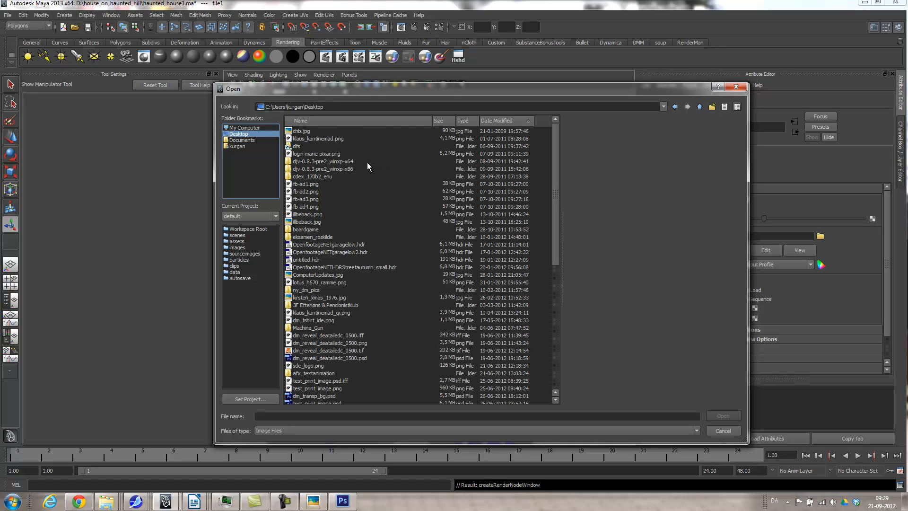
left_click(262, 415)
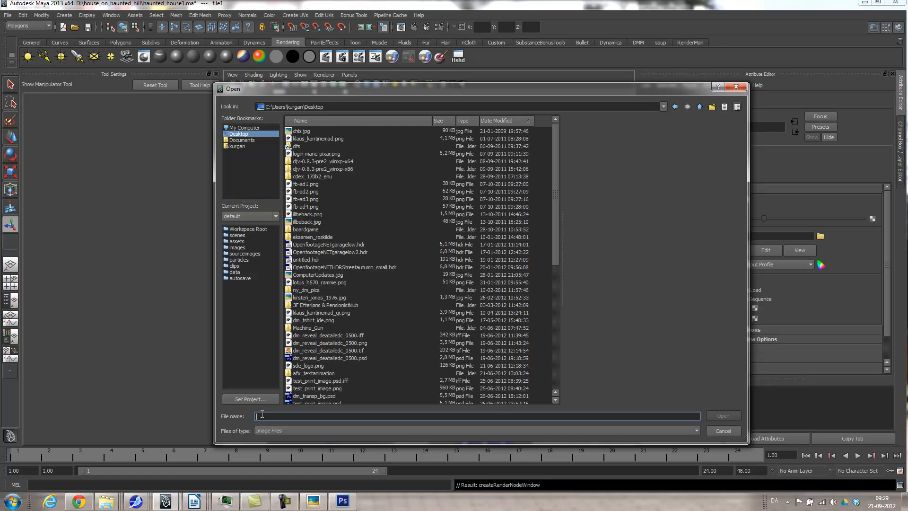
type("v")
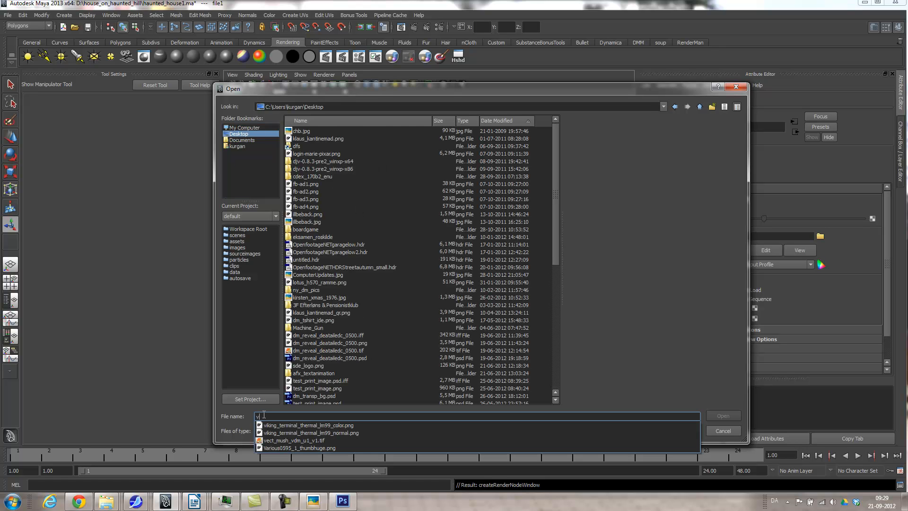
left_click(279, 447)
left_click(728, 417)
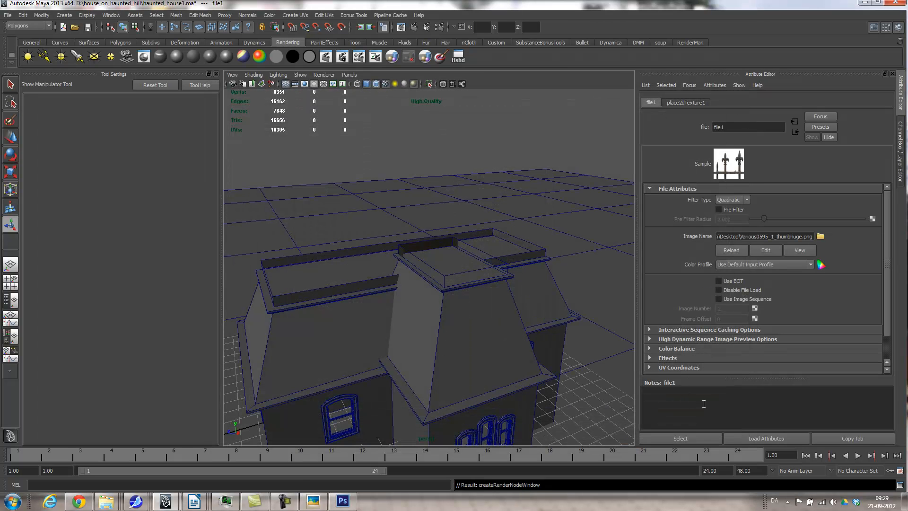
Reselect the tower railing and show its UVs in the UV Texture Editor.
left_click_drag(515, 310, 535, 302, "alt")
right_click_drag(535, 302, 590, 309, "alt")
mouse_move(497, 298)
left_mouse_down("alt")
mouse_move(445, 303)
mouse_move(531, 304)
mouse_move(478, 285)
mouse_move(492, 296)
left_mouse_up("alt")
right_click_drag(470, 228, 504, 216)
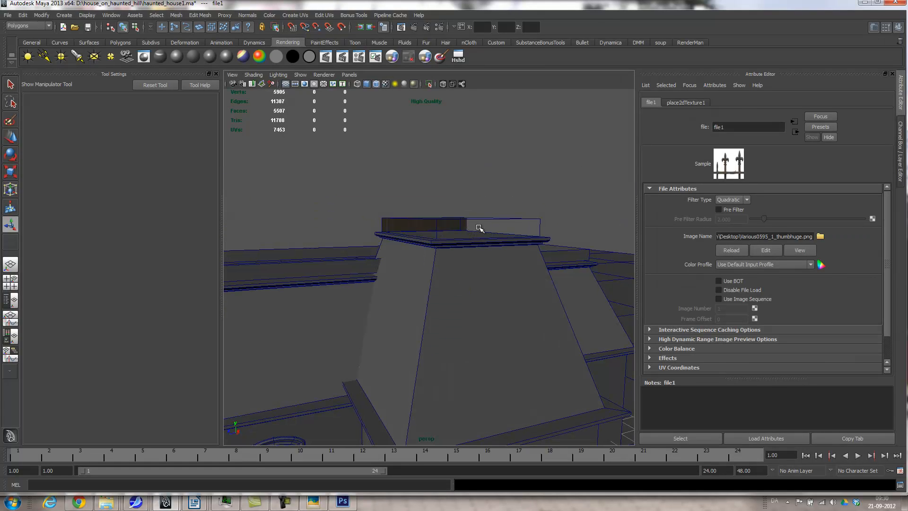
left_click(488, 226)
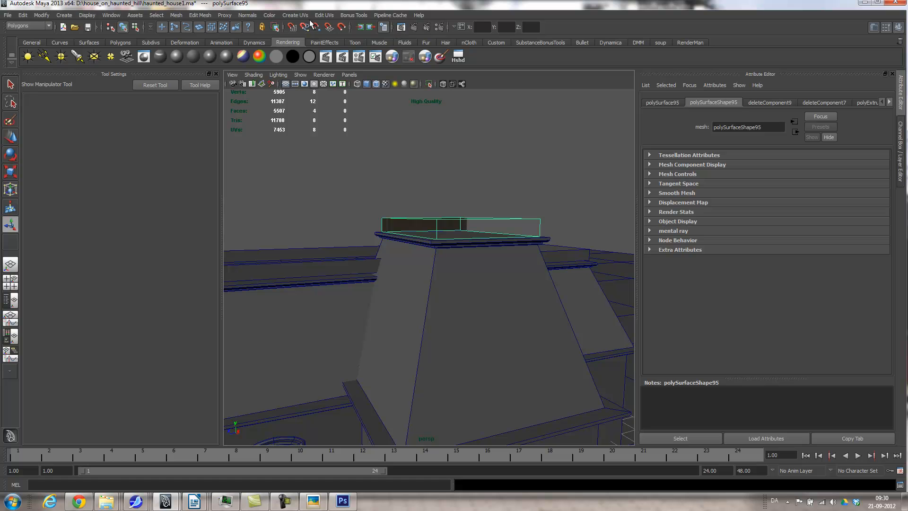
left_click(324, 16)
left_click(356, 205)
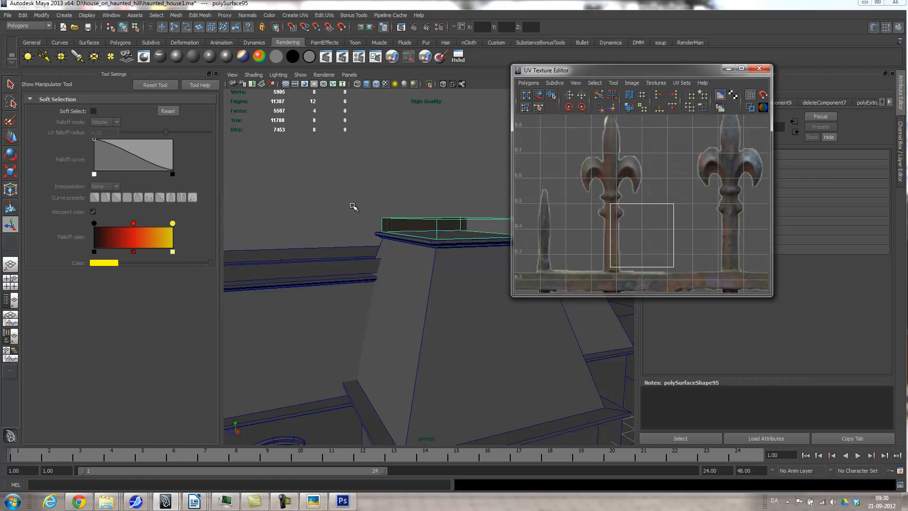
Unitize the tower railing's UVs so each wall fills the whole 0 to 1 texture square.
scroll(563, 227, "down", 2)
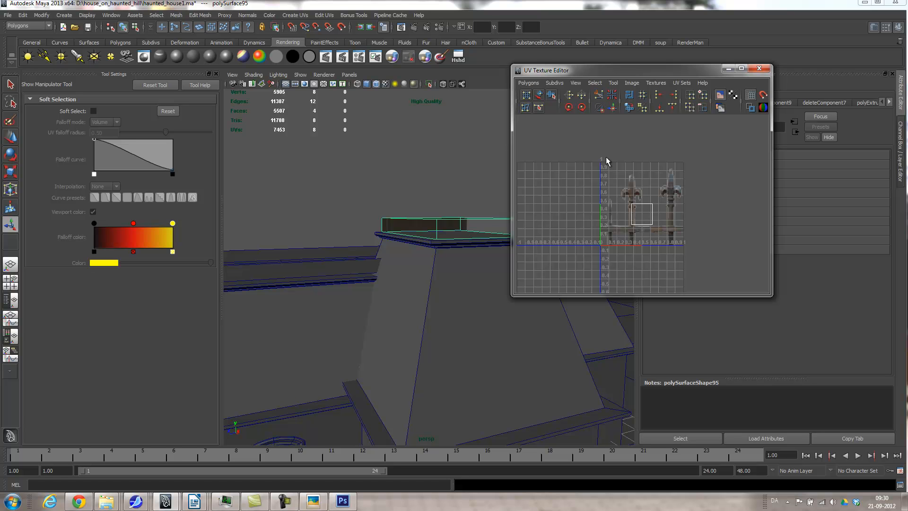
left_click_drag(348, 194, 465, 187, "alt")
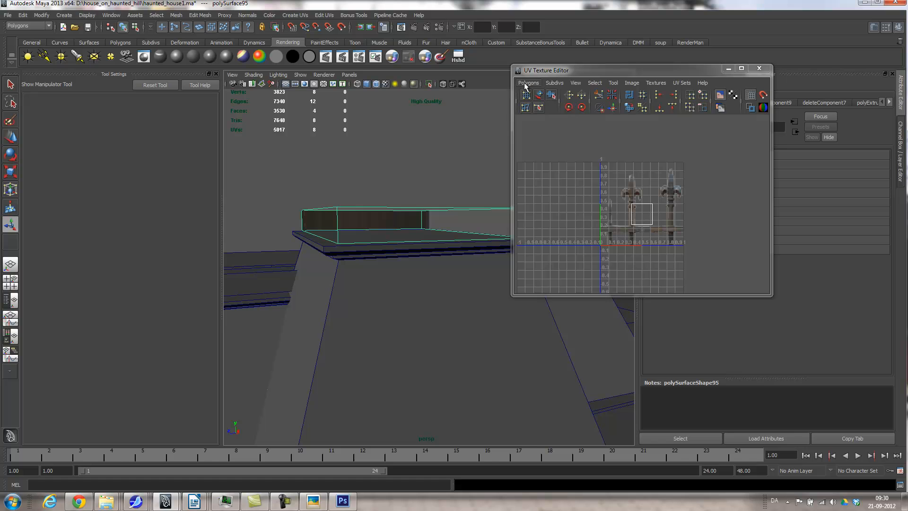
left_click(527, 83)
left_click(539, 174)
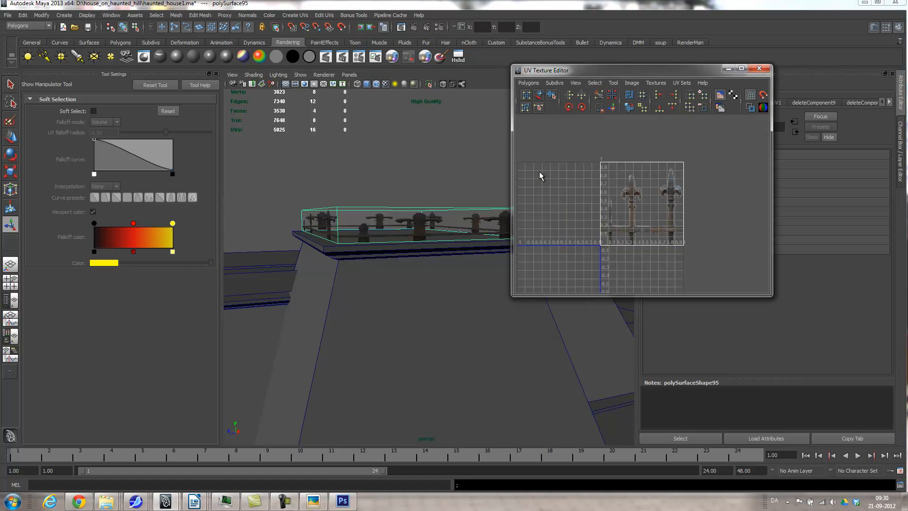
left_click_drag(337, 249, 440, 255, "alt")
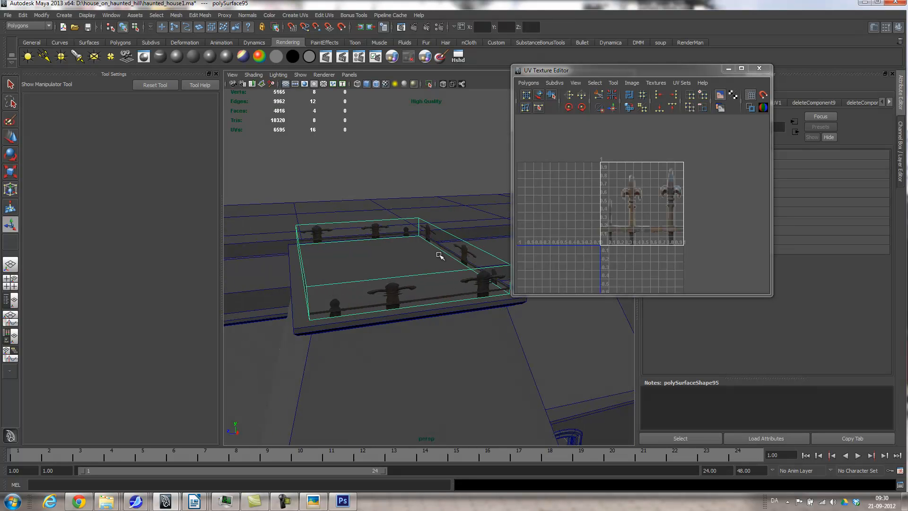
right_click_drag(430, 223, 355, 230, "alt")
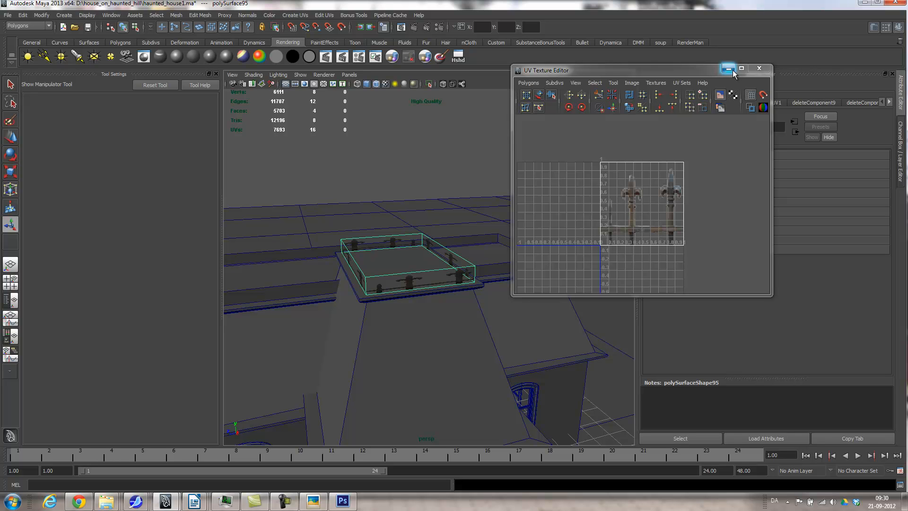
Apply automatic mapping to the tower railing so its walls get proportionate UV shells.
left_click_drag(425, 287, 439, 283, "alt")
right_click_drag(423, 271, 423, 250)
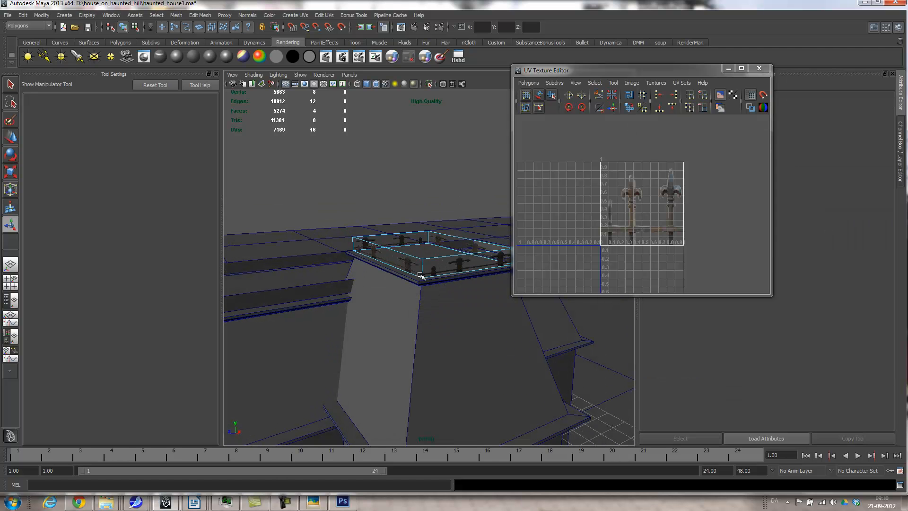
left_click(424, 272)
left_click_drag(476, 280, 406, 287, "alt")
right_click_drag(395, 284, 425, 277)
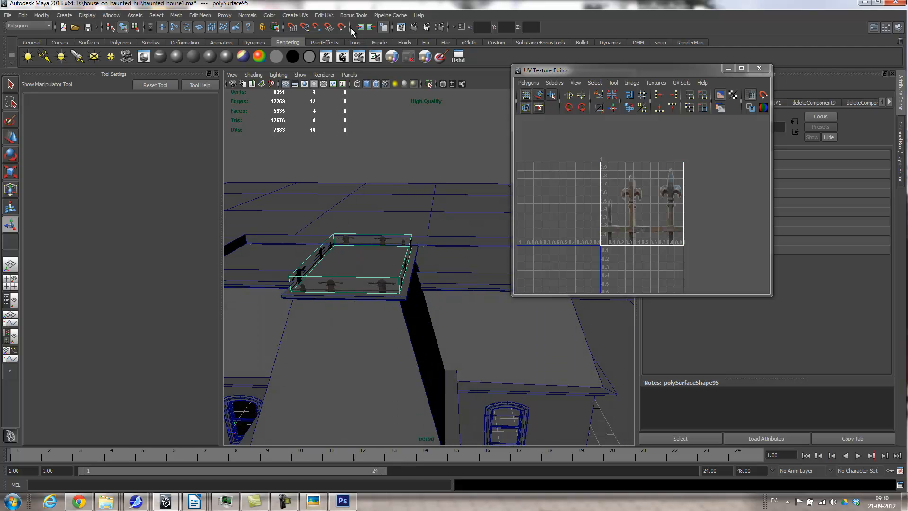
left_click(296, 16)
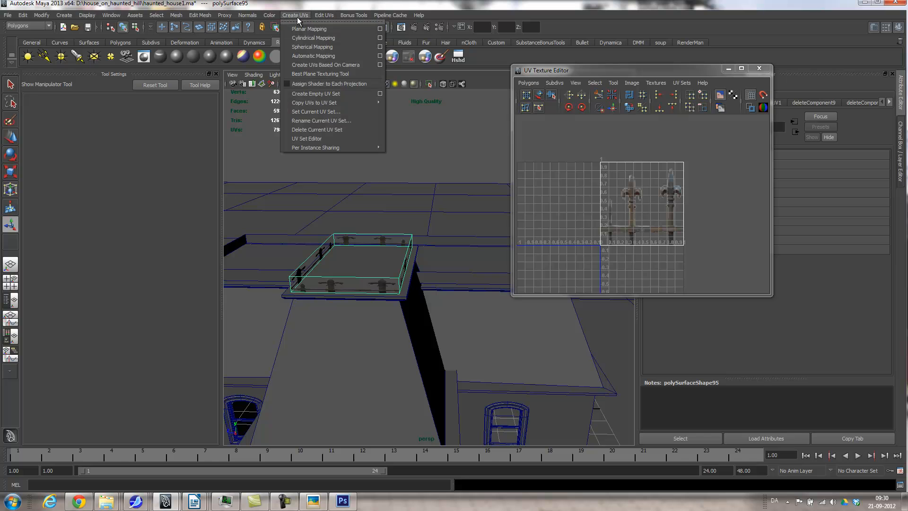
left_click(314, 55)
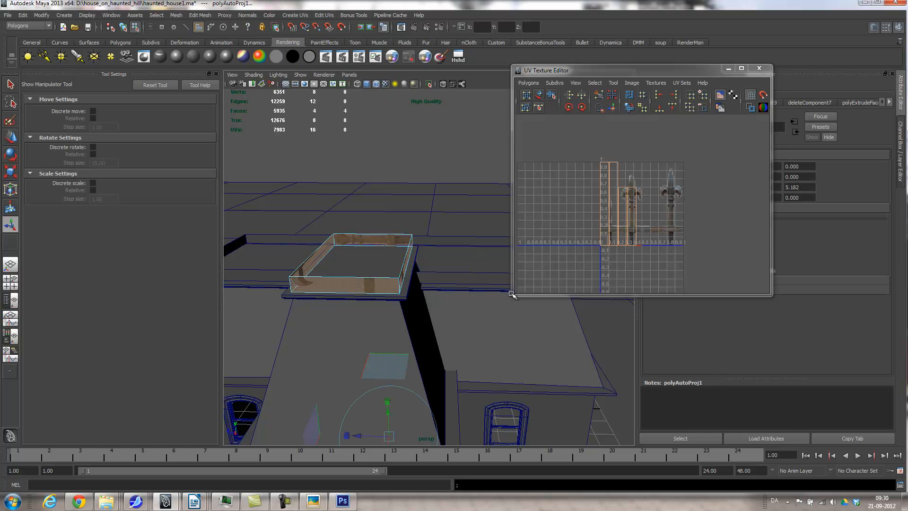
Select three vertical corner edges of the tower railing and move and sew their UVs into one continuous strip.
right_click(371, 286)
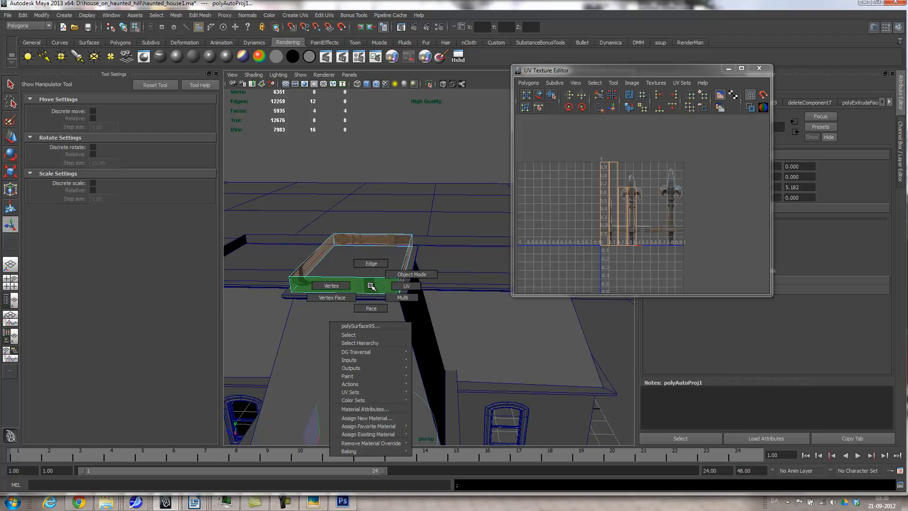
right_click_drag(371, 286, 392, 280)
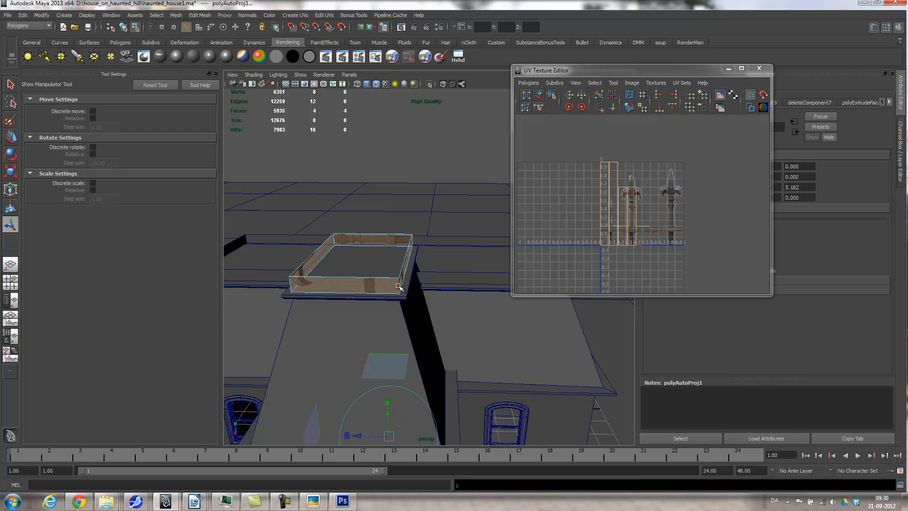
left_click(398, 287)
left_click(291, 284, "shift")
left_click(335, 239, "shift")
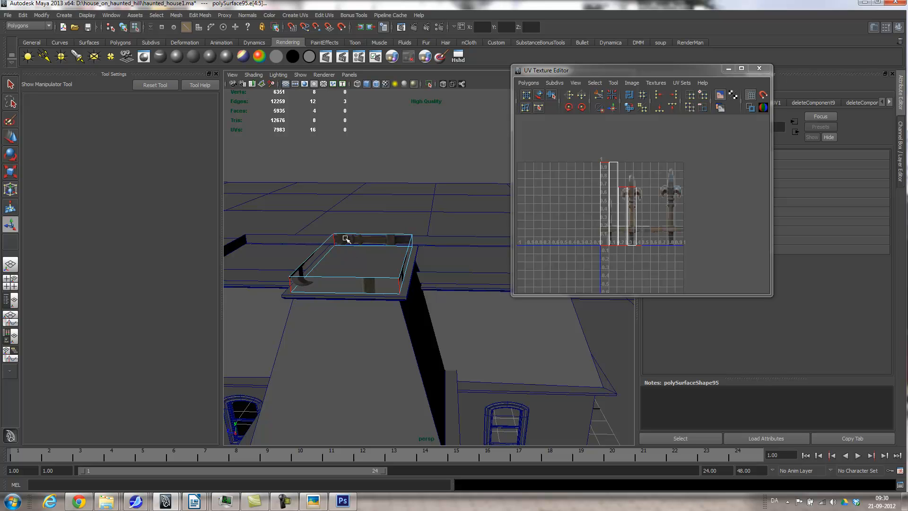
left_click(611, 109)
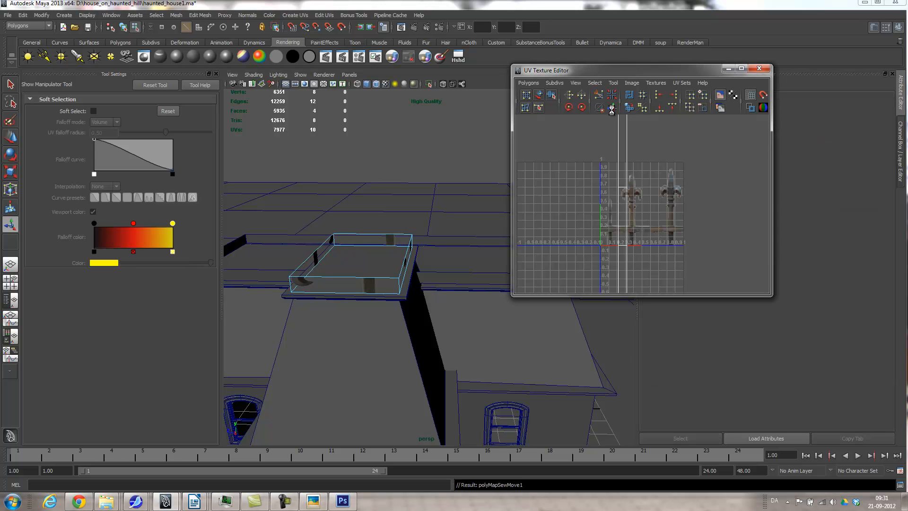
Select all UVs of the railing strip and rotate them 90 degrees so the strip lies horizontally.
scroll(674, 204, "down", 4)
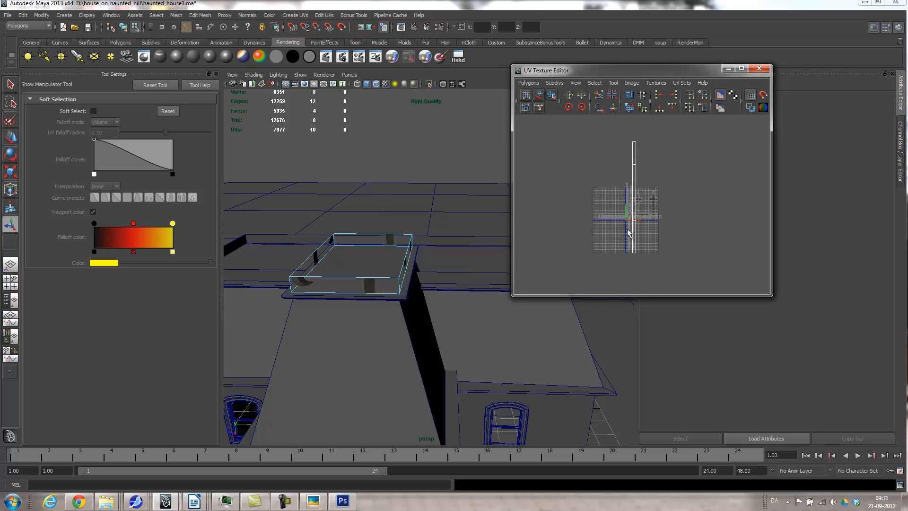
right_click_drag(633, 225, 653, 228)
left_click_drag(627, 131, 664, 276)
left_click(568, 108)
left_click(568, 108)
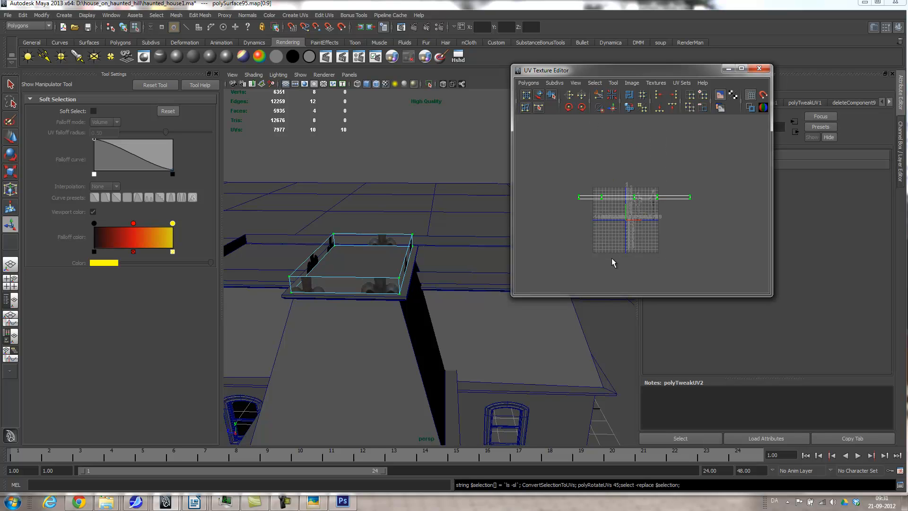
Scale the UV strip up uniformly until its height about matches one fence texture tile.
key("w")
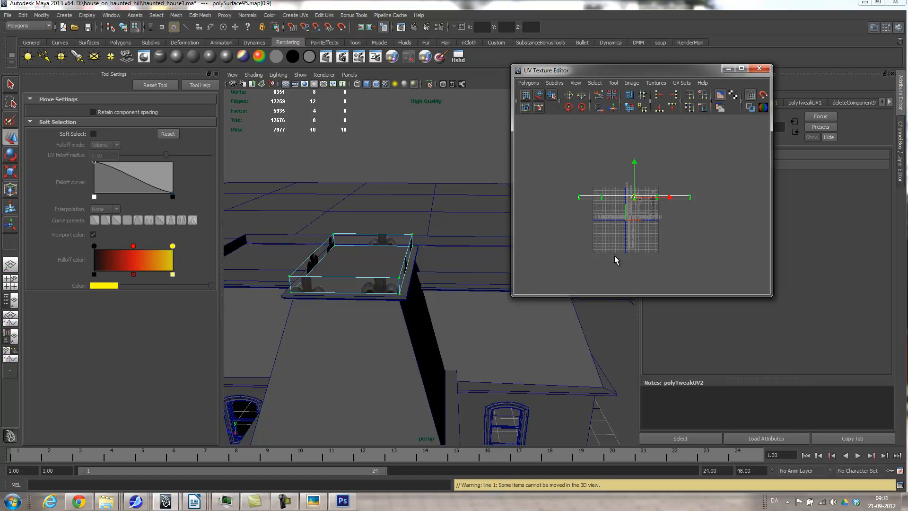
key("r")
middle_click_drag(614, 259, 711, 213)
right_click_drag(711, 212, 664, 265, "alt")
middle_click_drag(665, 265, 654, 228, "alt")
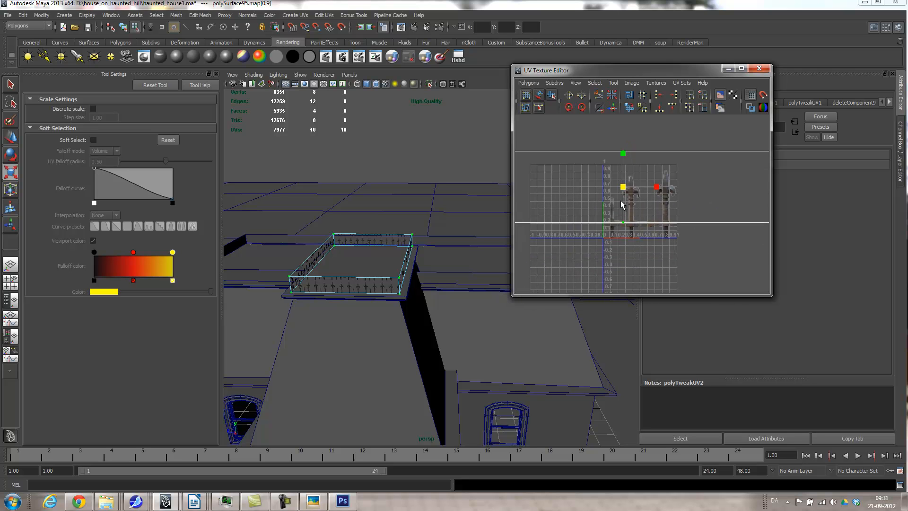
Move the UV strip down so its lower edge lines up with the base of the fence texture.
key("w")
left_click_drag(622, 154, 620, 169)
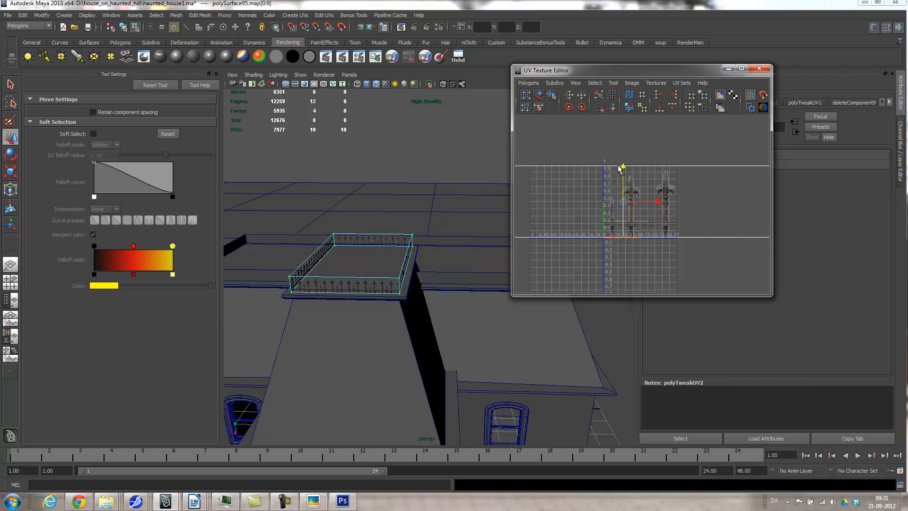
scroll(629, 194, "up", 5)
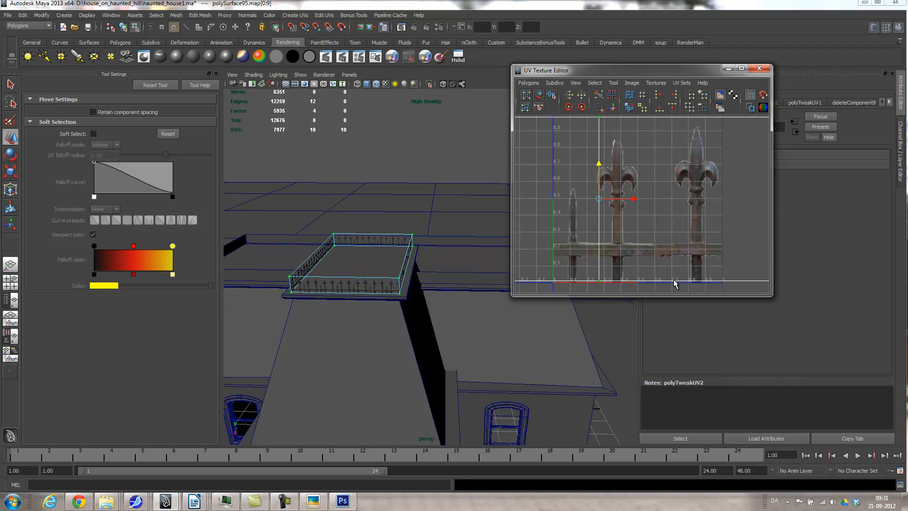
Scale the tower railing's UV strip down horizontally so the fence pickets repeat with wider spacing along the walls.
middle_click_drag(643, 144, 660, 188, "alt")
right_click_drag(331, 292, 412, 300, "alt")
middle_click_drag(411, 299, 534, 228, "alt")
left_click_drag(402, 199, 425, 236, "alt")
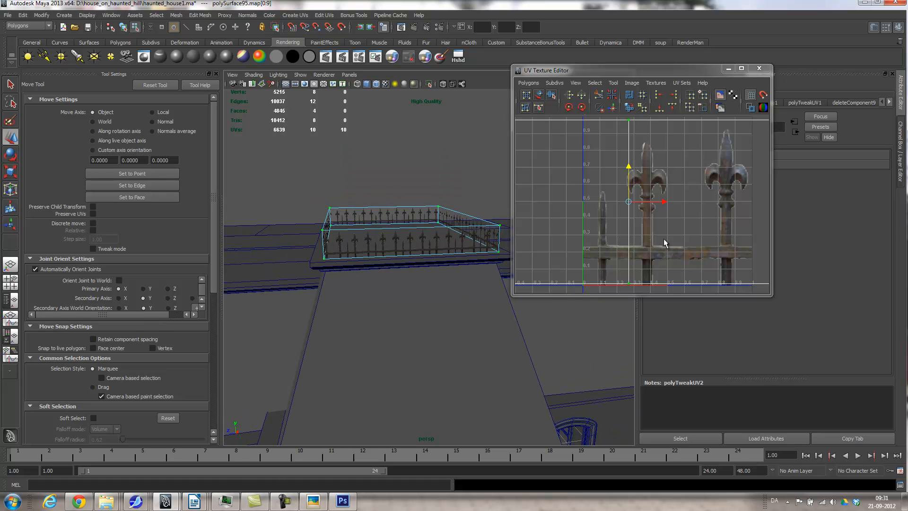
key("r")
left_click_drag(662, 204, 645, 201)
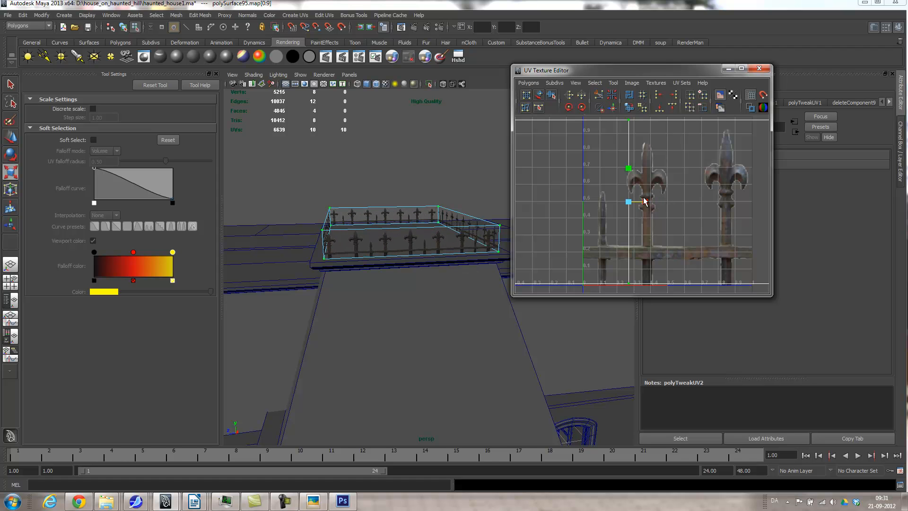
left_click_drag(433, 247, 396, 250, "alt")
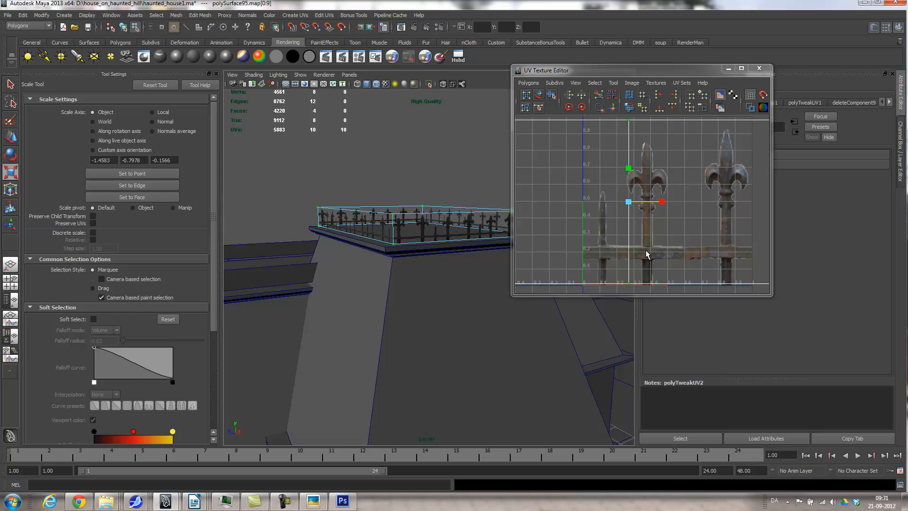
Reselect all UVs of the railing strip and move them horizontally so the middle corner aligns with the fence texture tile's starting edge.
left_click(648, 209)
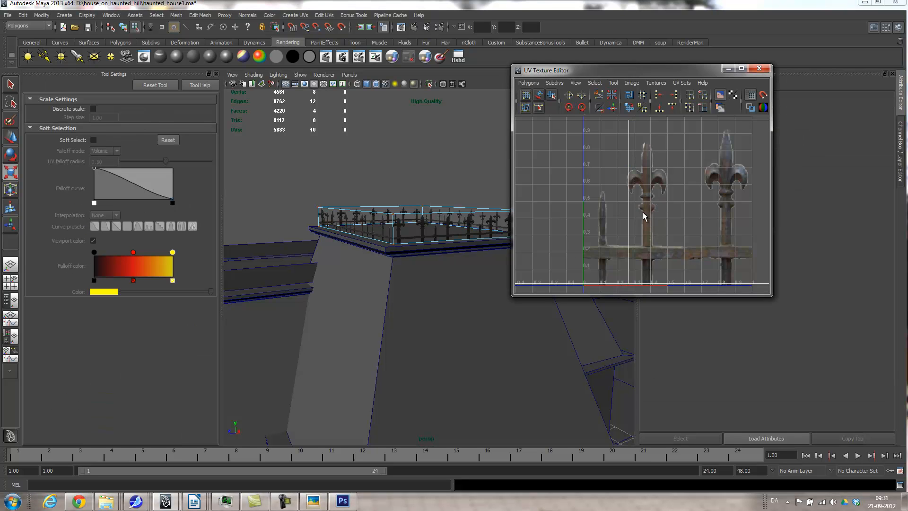
scroll(615, 220, "down", 10)
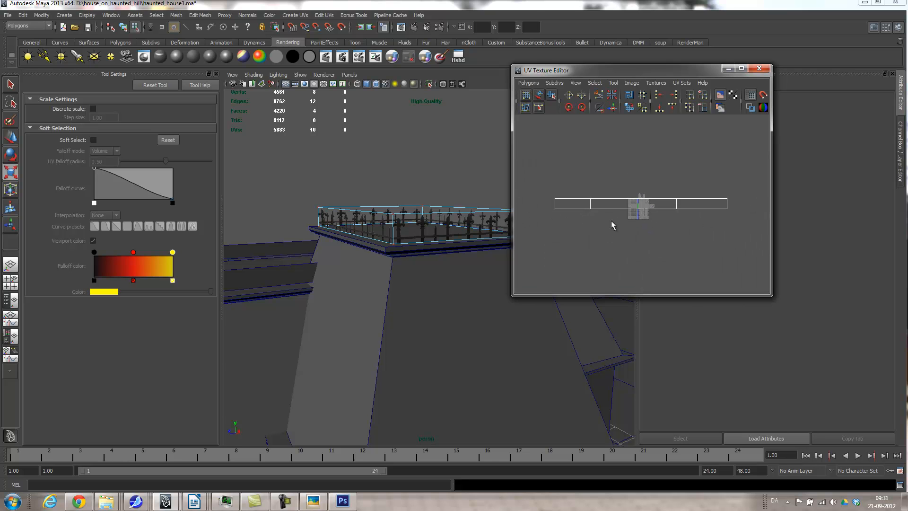
right_click_drag(612, 208, 649, 208)
left_click_drag(537, 176, 756, 239)
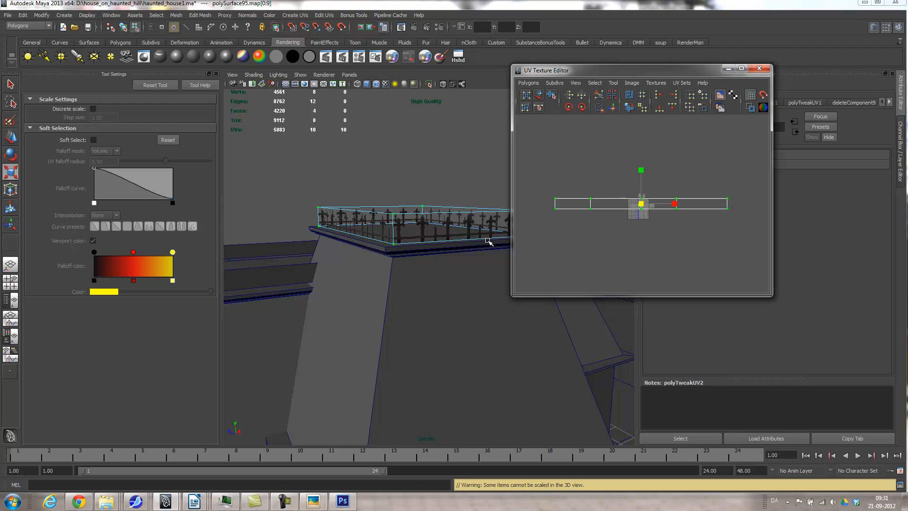
right_click(424, 217)
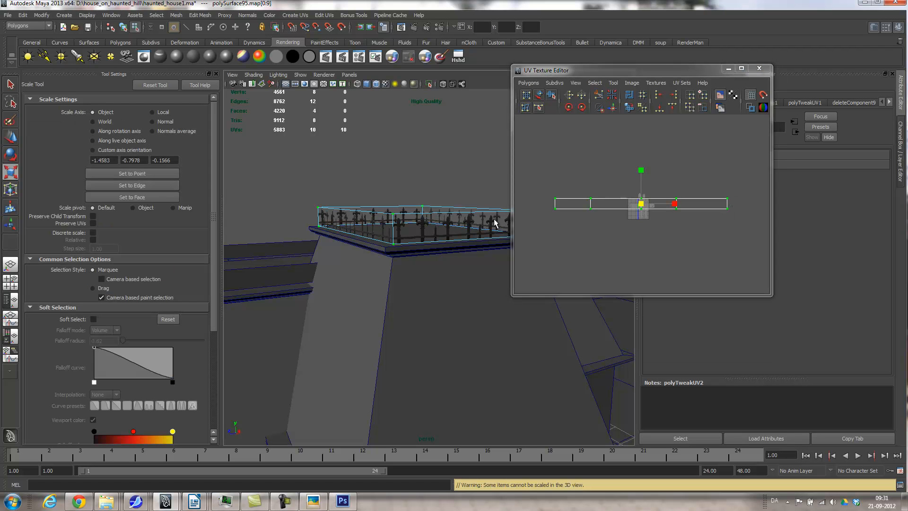
right_click_drag(635, 208, 770, 220, "alt")
right_click_drag(634, 231, 792, 233, "alt")
right_click_drag(622, 224, 704, 224, "alt")
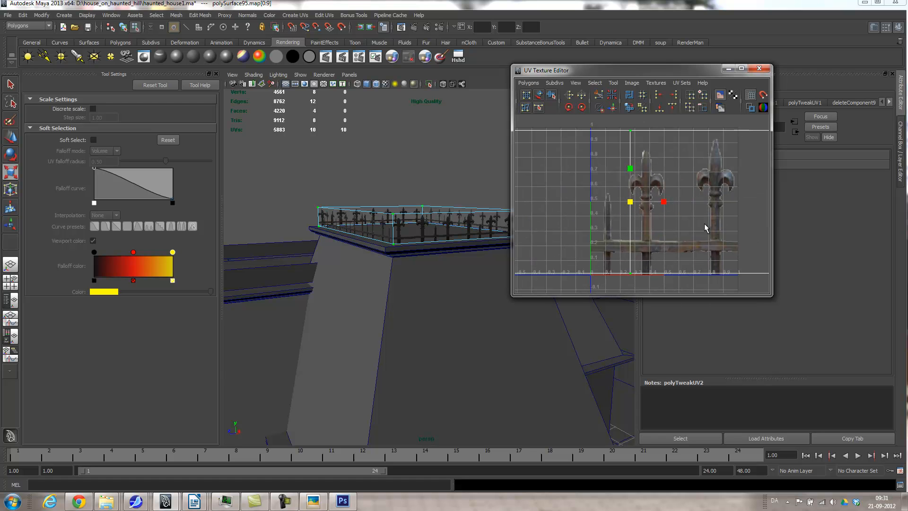
key("w")
left_click_drag(668, 206, 628, 208)
right_click_drag(367, 263, 465, 253, "alt")
left_click_drag(413, 218, 418, 221, "alt")
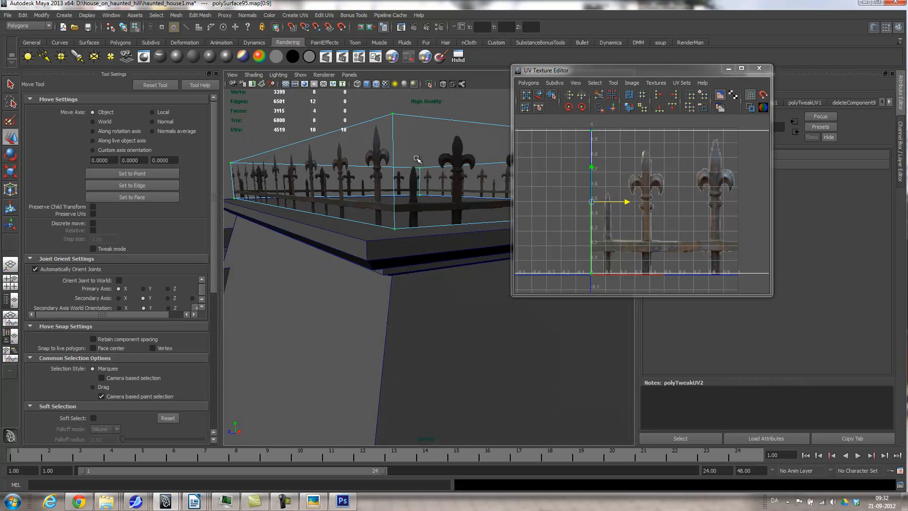
Select the UVs at the strip's right end and shift them horizontally so no partial picket is cut off at the railing corner.
left_click_drag(359, 193, 430, 220, "alt")
middle_click_drag(430, 220, 416, 202, "alt")
left_click_drag(416, 201, 465, 255, "alt")
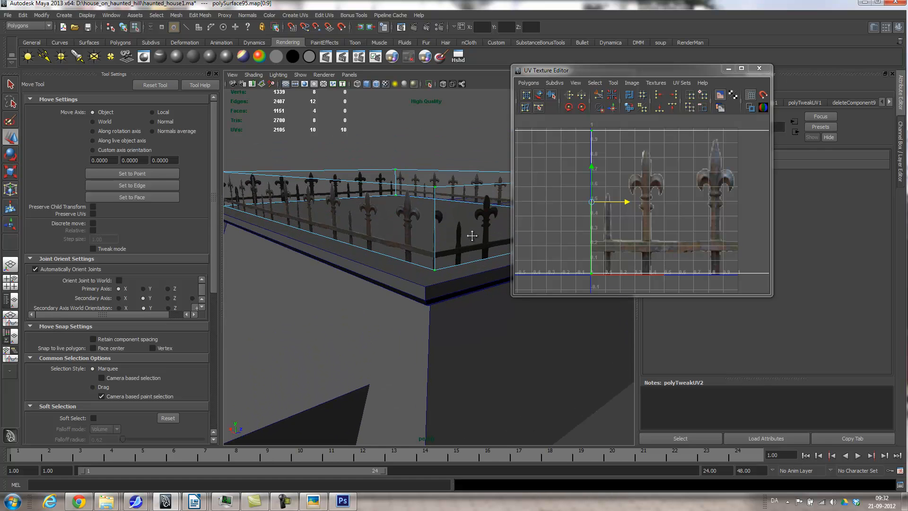
right_click(435, 198)
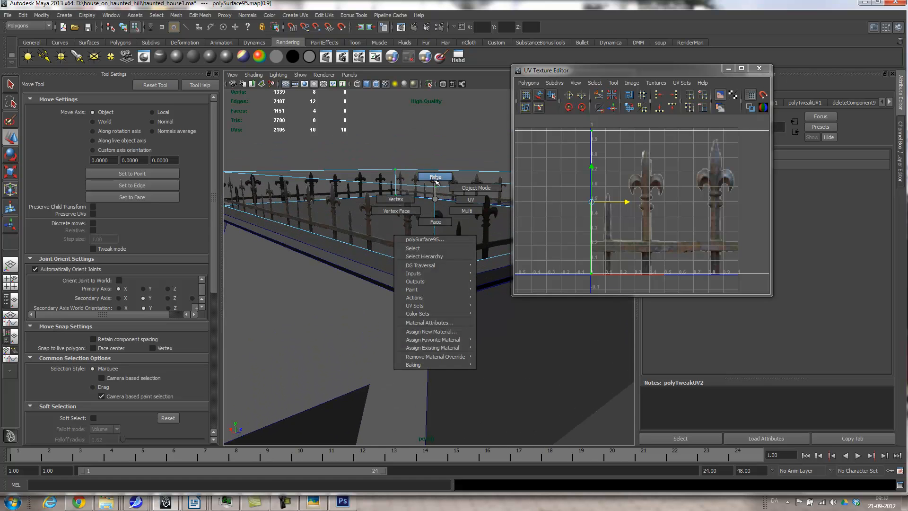
left_click(461, 199)
left_click_drag(430, 181, 450, 287)
right_click_drag(577, 259, 505, 237, "alt")
right_click_drag(707, 219, 595, 217, "alt")
middle_click_drag(713, 205, 587, 203, "alt")
middle_click_drag(653, 212, 612, 219, "alt")
right_click_drag(611, 219, 688, 232, "alt")
left_click_drag(625, 184, 594, 228)
right_click_drag(594, 229, 656, 226, "alt")
left_click_drag(642, 207, 641, 208)
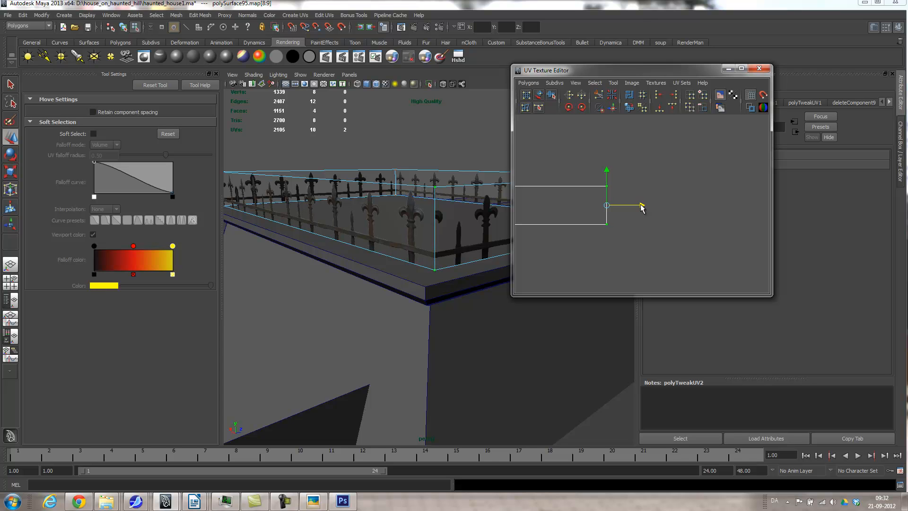
Select the UVs at the strip's left end and shift them horizontally to adjust the pickets beside the same railing corner.
middle_click_drag(583, 230, 751, 226, "alt")
right_click_drag(696, 239, 640, 229, "alt")
middle_click_drag(640, 229, 768, 233, "alt")
middle_click_drag(640, 239, 770, 244, "alt")
left_click_drag(663, 232, 663, 233)
left_click_drag(688, 199, 690, 202)
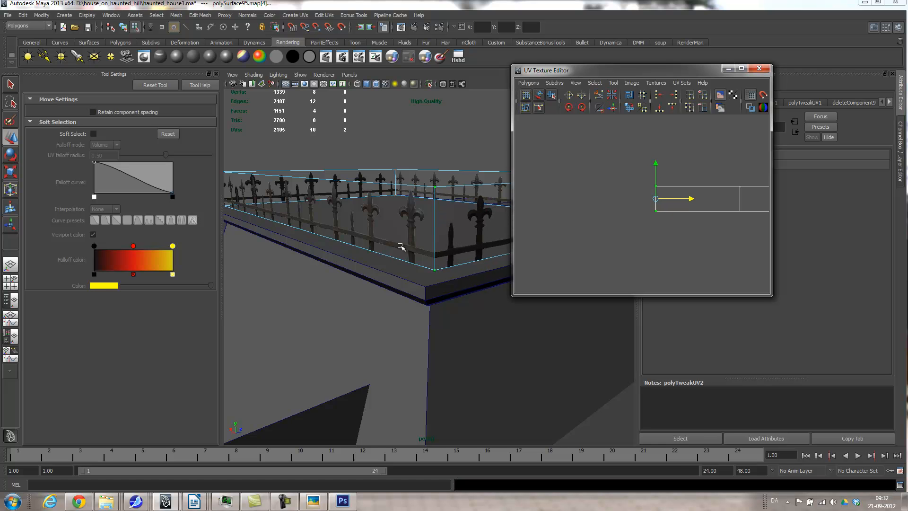
Select the next railing corner's UVs and move them horizontally so the corner edge does not cut through a picket.
left_click_drag(371, 249, 489, 250, "alt")
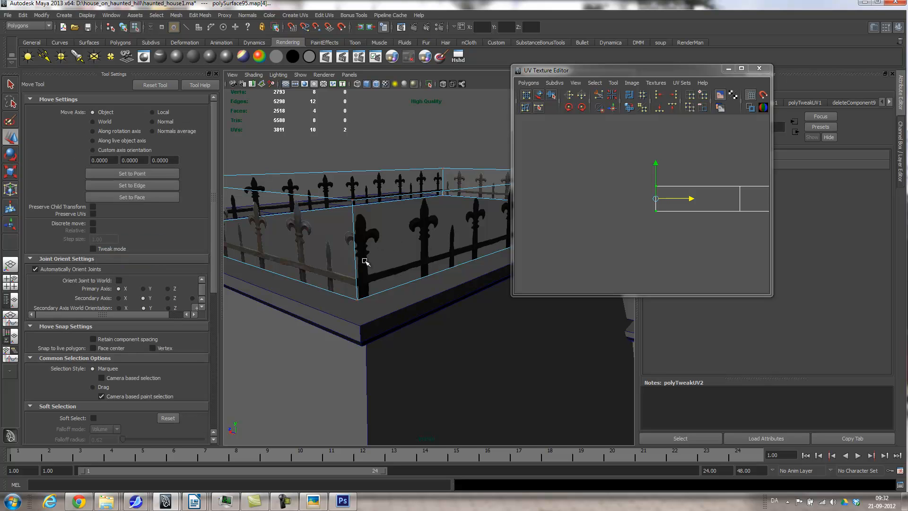
left_click_drag(340, 196, 365, 317)
middle_click_drag(740, 253, 595, 261, "alt")
left_click_drag(695, 211, 692, 210)
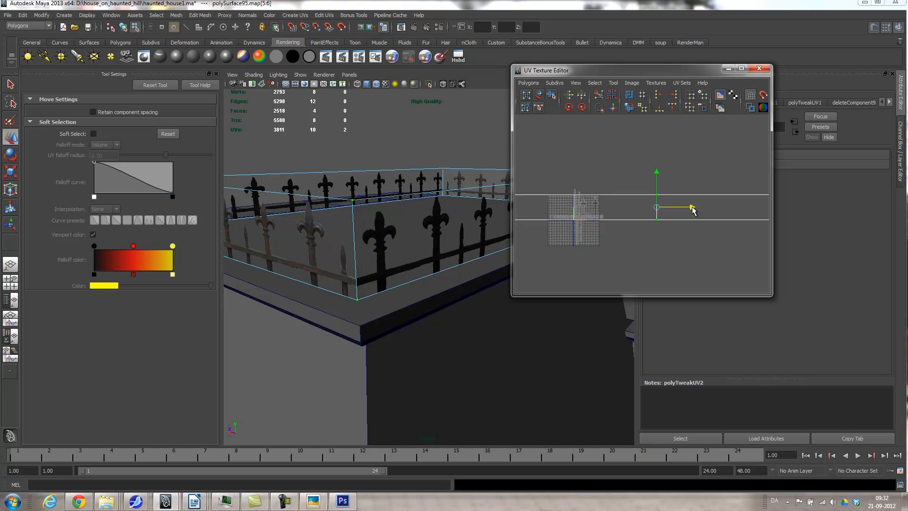
Return the railing to object mode and close the UV Texture Editor.
mouse_move(409, 264)
left_mouse_down("alt")
mouse_move(492, 262)
mouse_move(456, 253)
mouse_move(418, 265)
left_mouse_up("alt")
right_click_drag(419, 266, 248, 274)
left_click_drag(431, 273, 460, 268, "alt")
left_click(759, 69)
left_click_drag(419, 290, 381, 285, "alt")
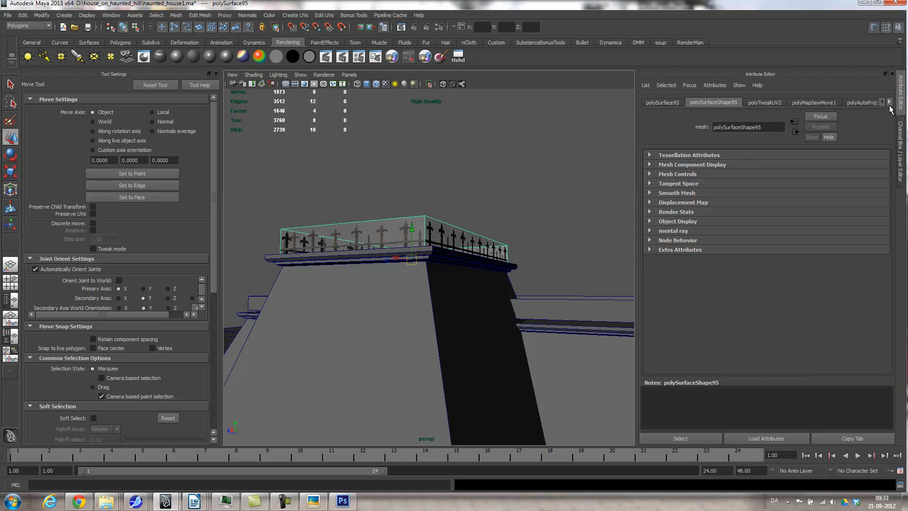
Open the material attributes of the tower railing.
left_click(888, 102)
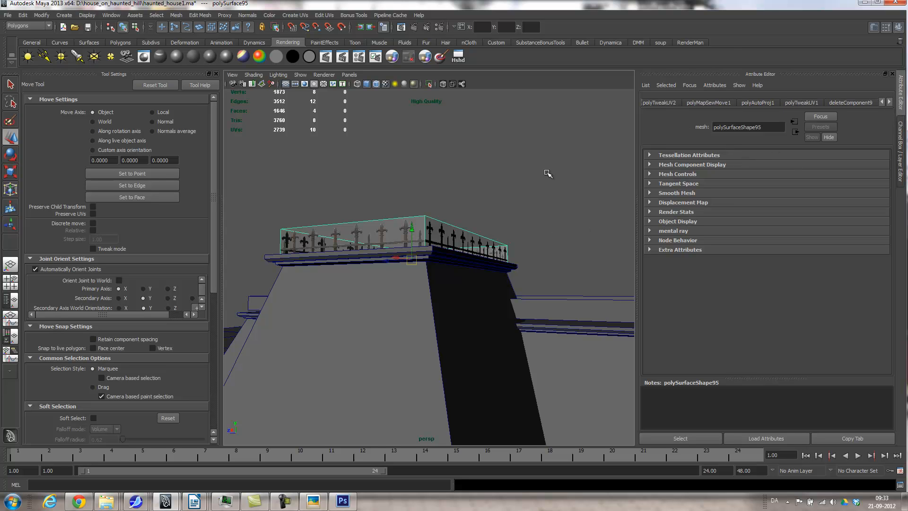
right_click(371, 227)
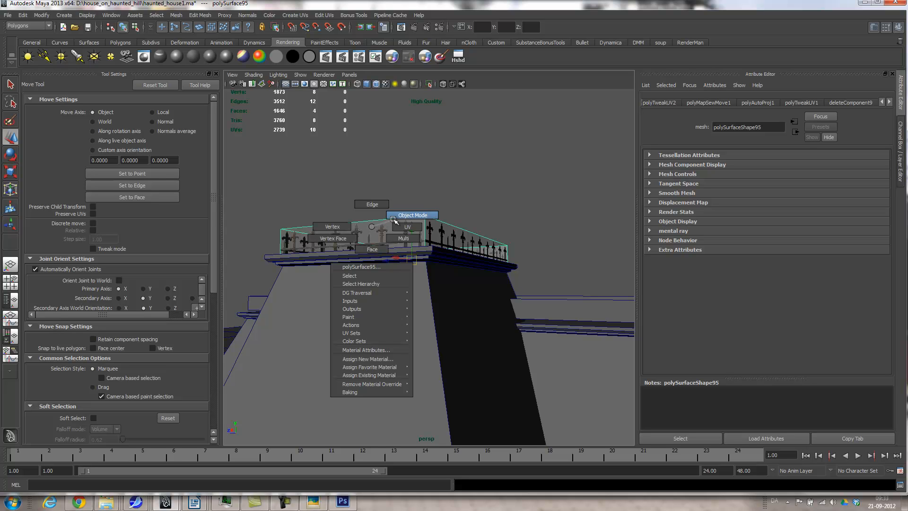
left_click(365, 350)
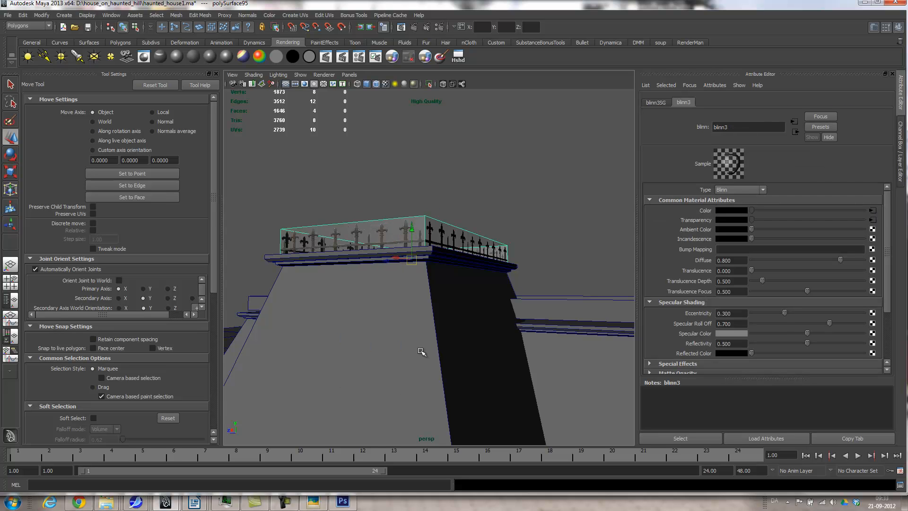
Switch the railing material's type to Lambert and back to Blinn.
left_click(743, 188)
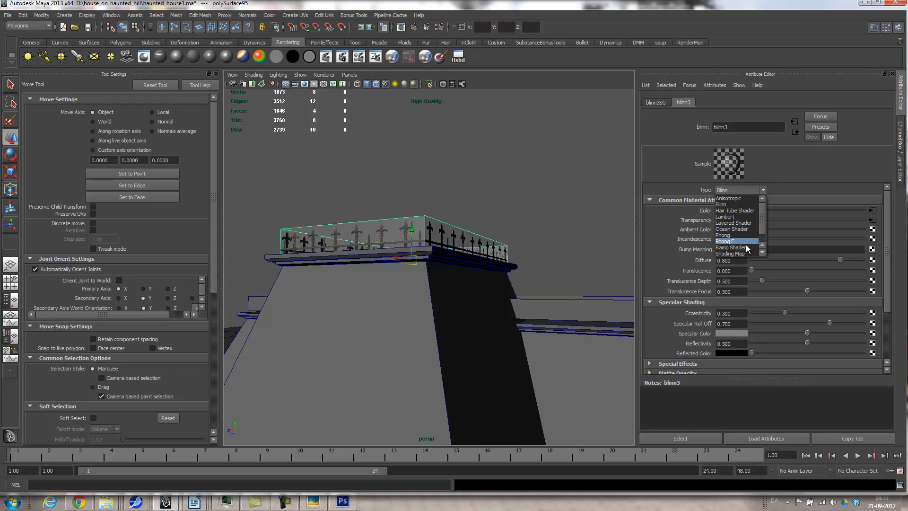
left_click(731, 216)
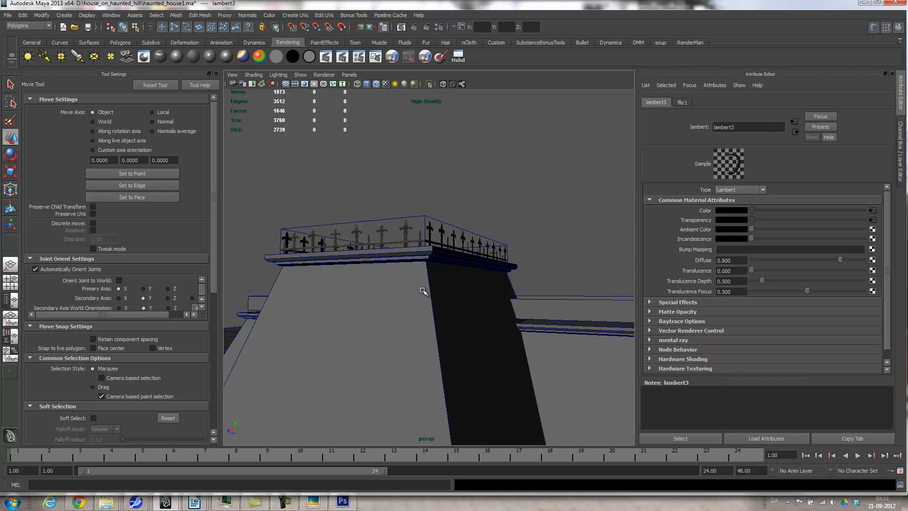
left_click(750, 189)
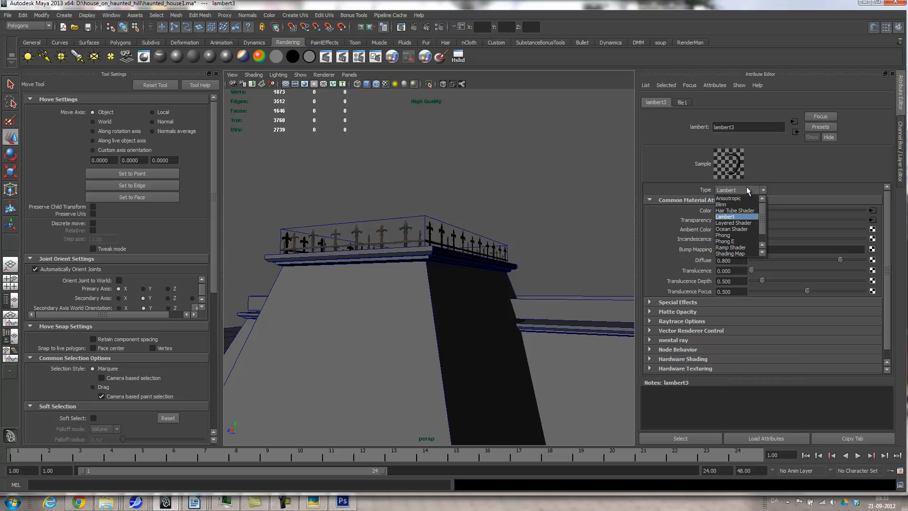
left_click(740, 205)
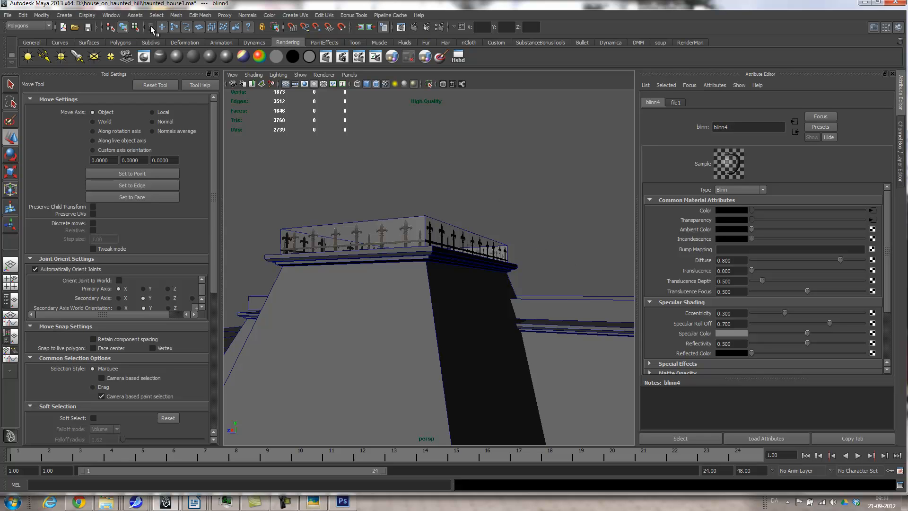
Open the Hypershade and graph the input and output connections of the railing's Blinn material.
left_click(122, 18)
mouse_move(156, 38)
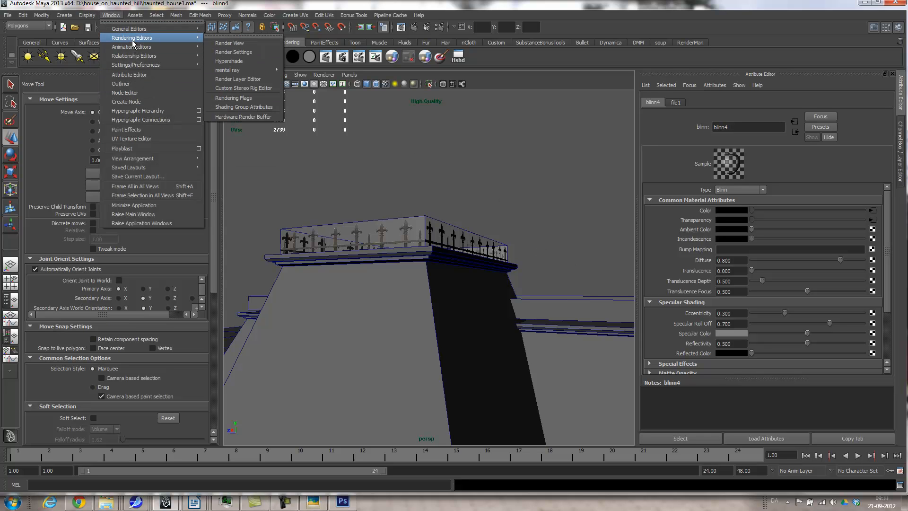
left_click(237, 61)
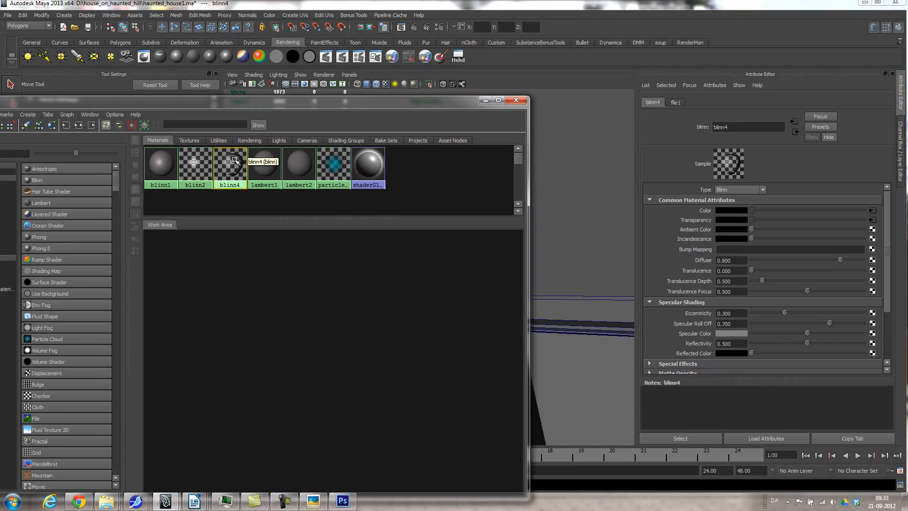
left_click_drag(242, 107, 320, 80)
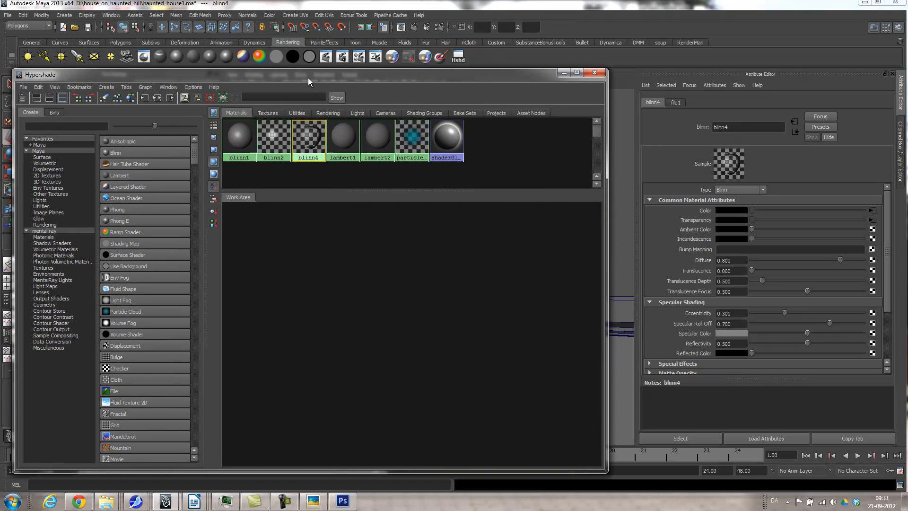
left_click(157, 100)
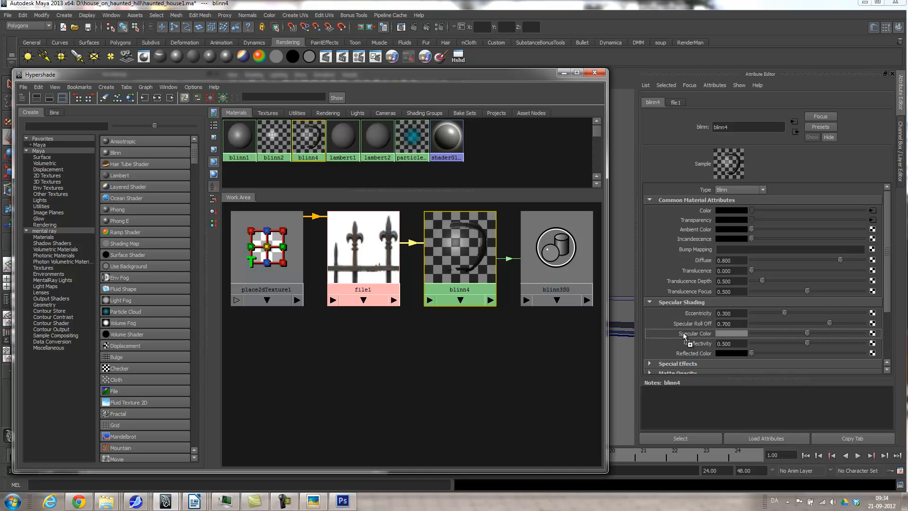
middle_click_drag(684, 335, 388, 344)
left_click(353, 238)
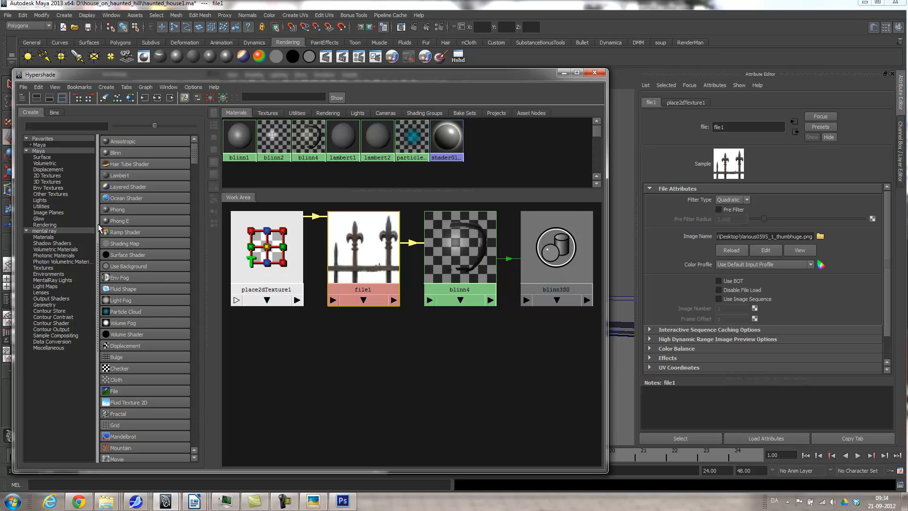
Create a 2D Ramp texture beneath the Blinn material in the work area and delete the ramp's own placement node.
left_click(47, 176)
left_click(137, 289)
left_click_drag(272, 241, 467, 371)
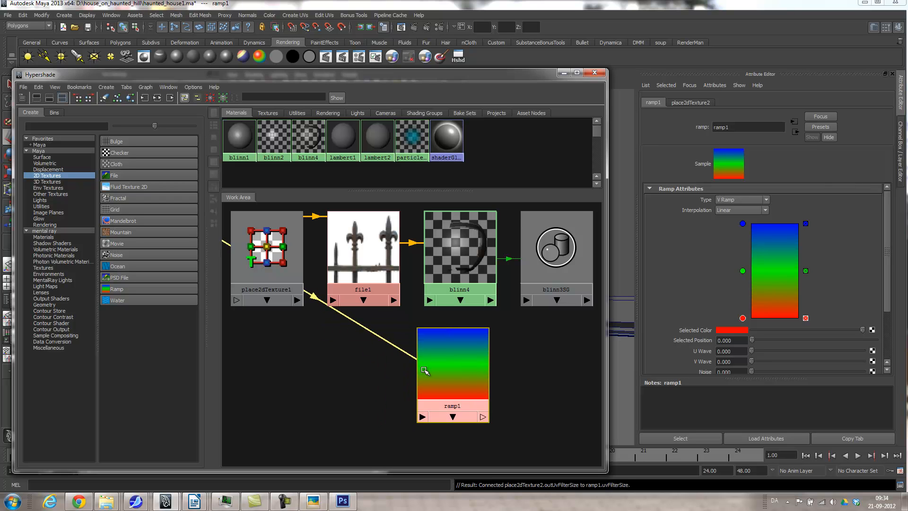
key("a")
left_click(262, 296)
key("Delete")
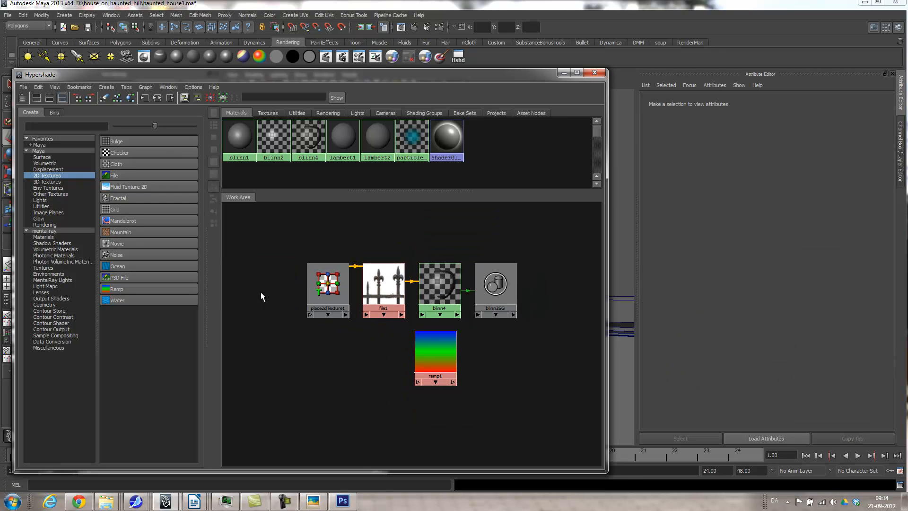
Connect the ramp to the Blinn material's color and break the fence file's connection to its transparency.
middle_click_drag(433, 364, 438, 289)
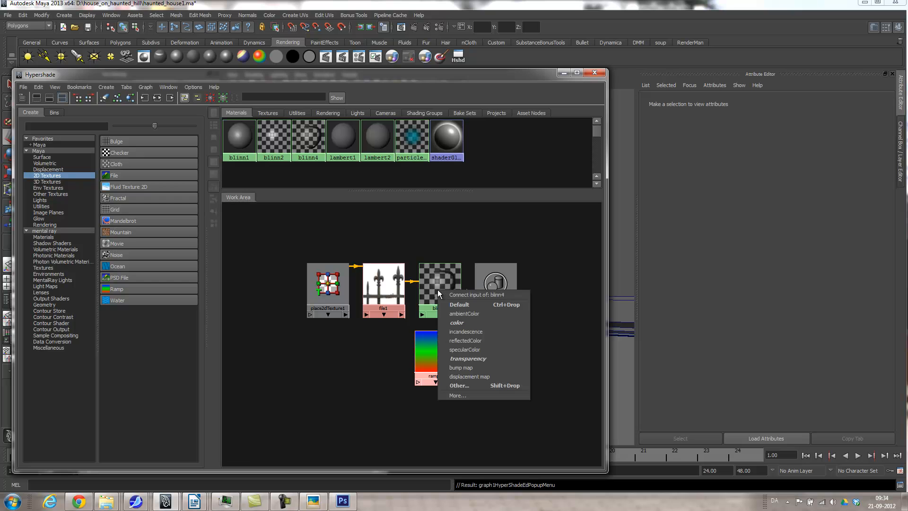
left_click(457, 324)
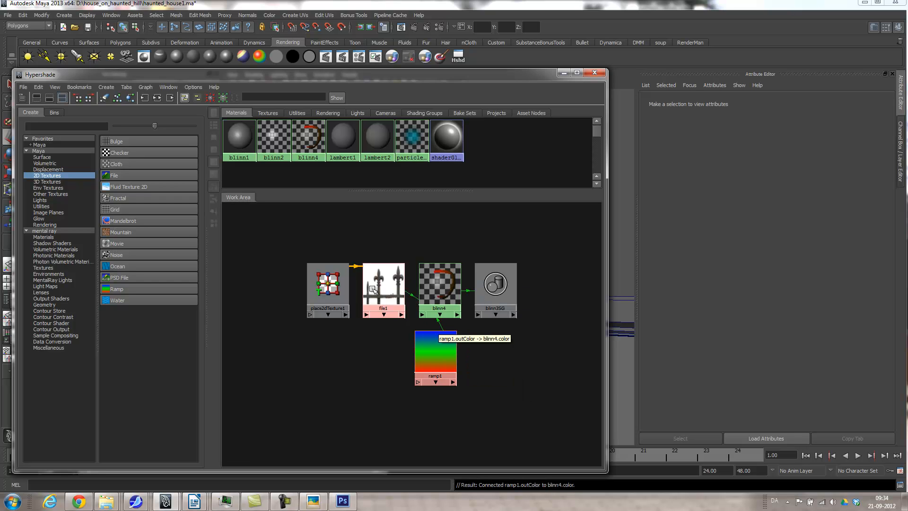
left_click(446, 284)
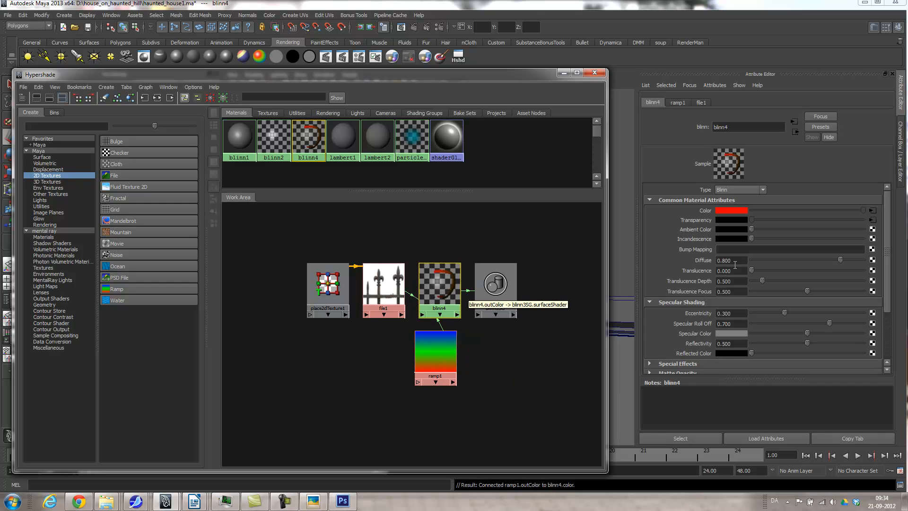
right_click(699, 220)
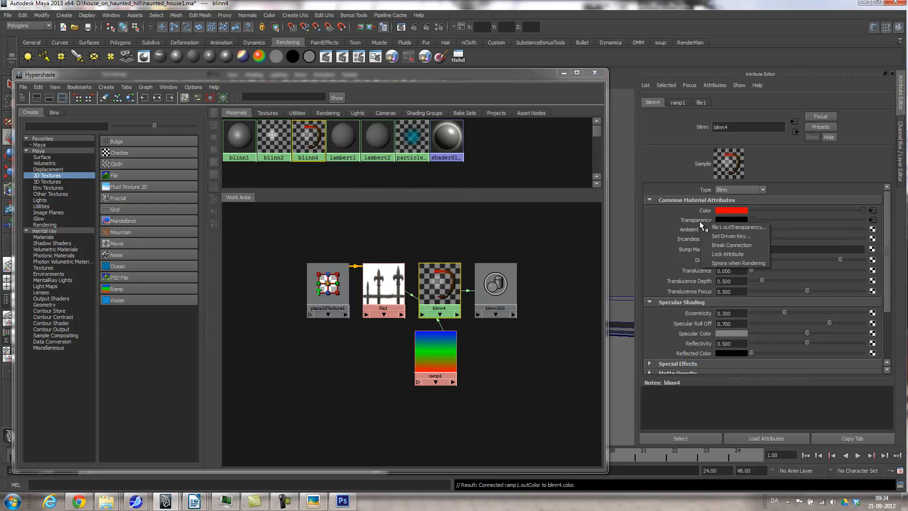
left_click(731, 245)
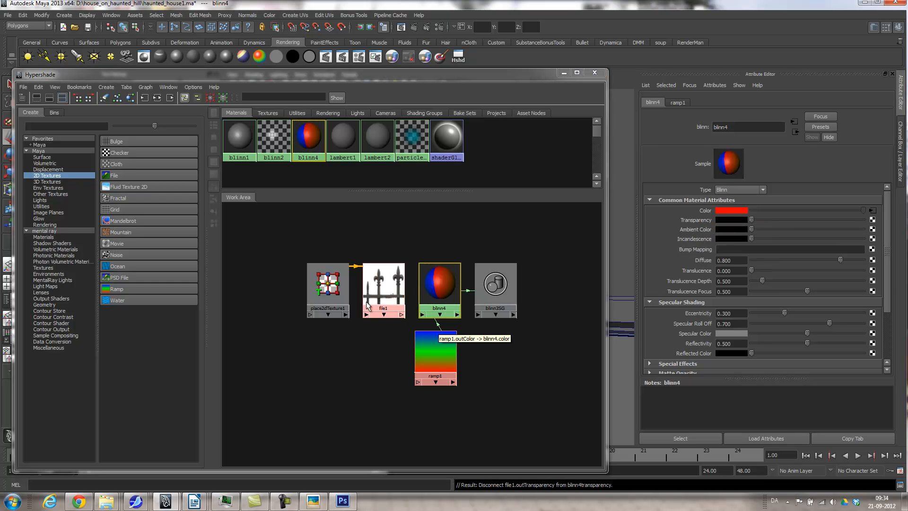
Connect the fence file's outAlpha to both the uCoord and vCoord inputs of the ramp texture.
middle_click_drag(381, 286, 381, 285)
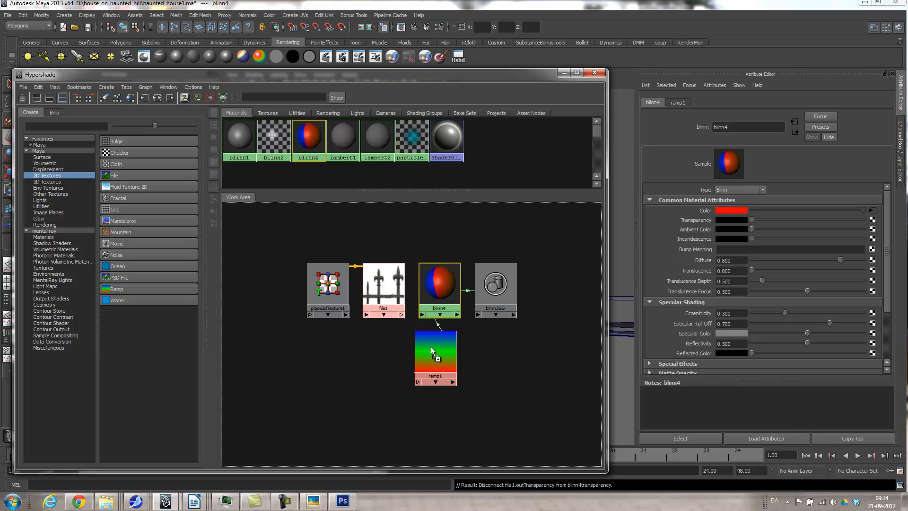
middle_click_drag(435, 348, 435, 348)
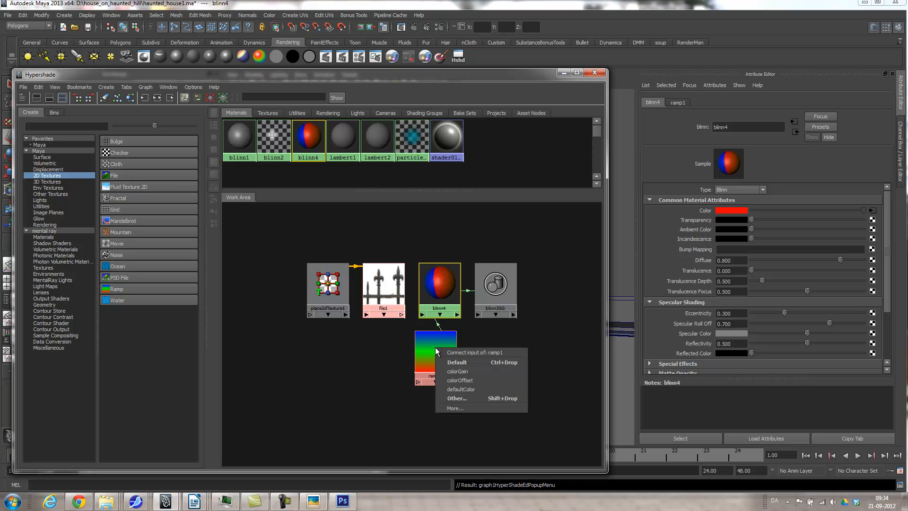
left_click(456, 398)
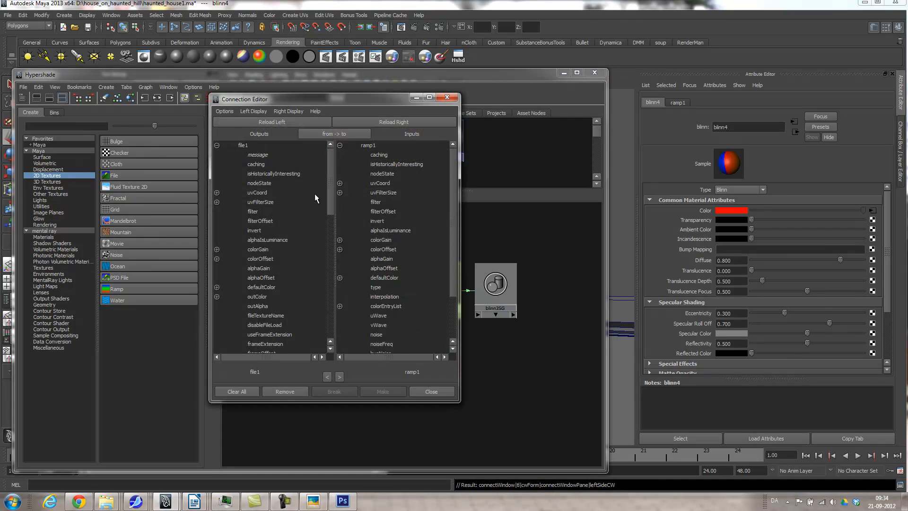
left_click_drag(318, 105, 188, 81)
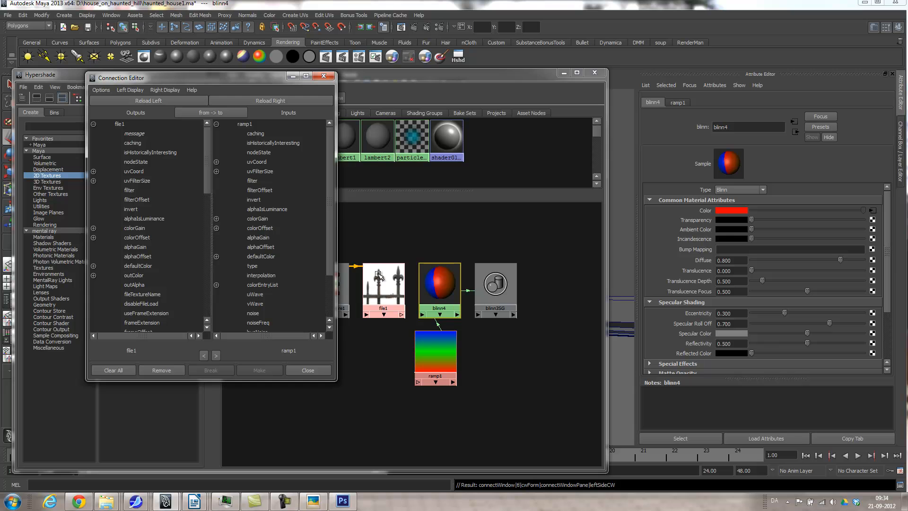
left_click(137, 285)
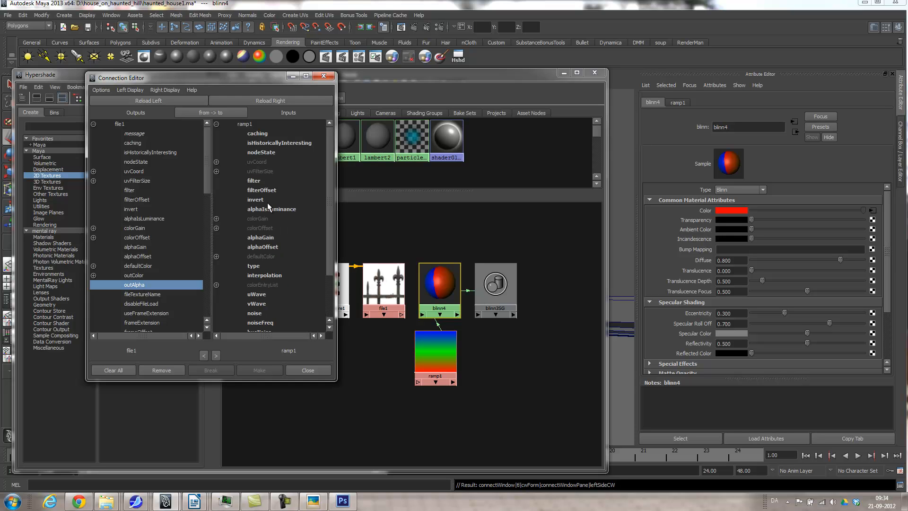
left_click(217, 163)
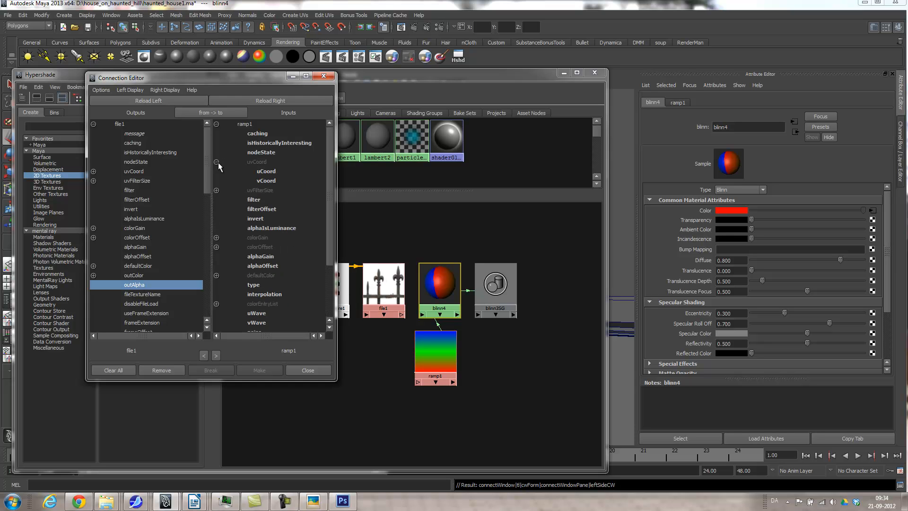
left_click(265, 172)
left_click(266, 181)
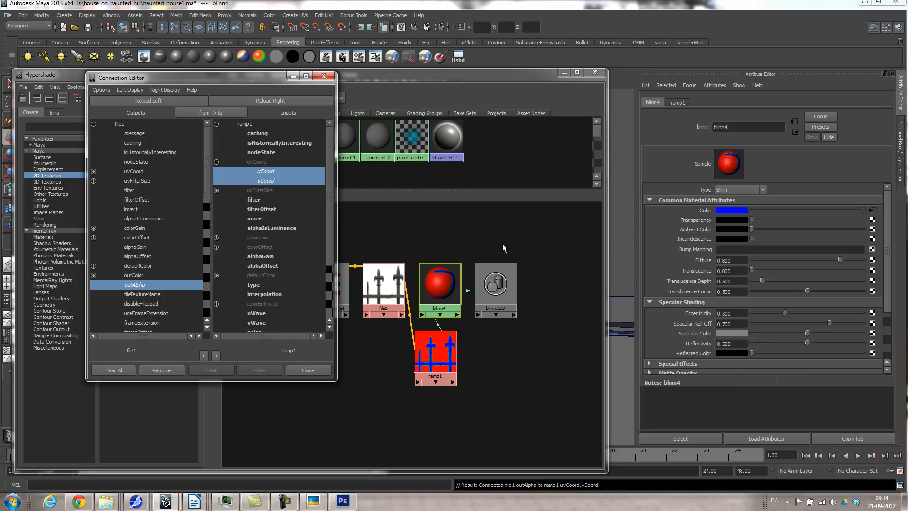
Reduce the ramp to a two-entry gradient with black at position 0 and grey at the opposite end.
left_click(436, 355)
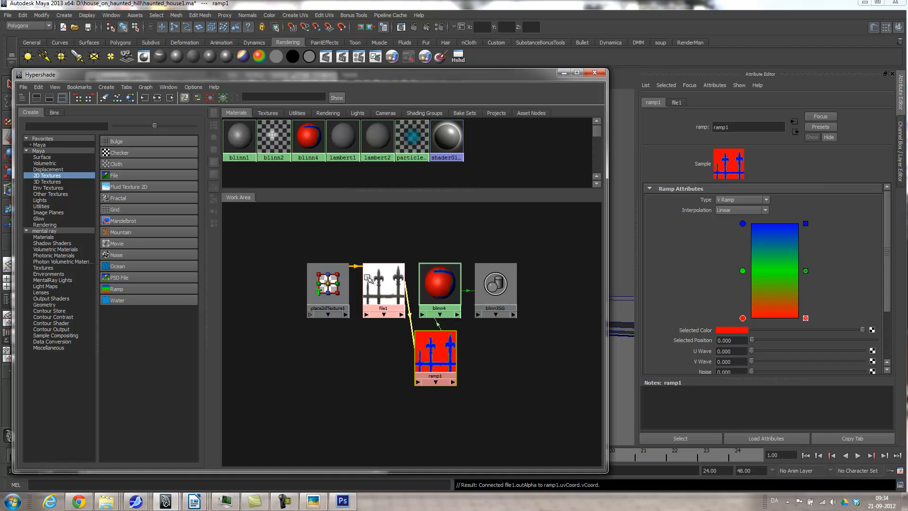
mouse_move(400, 321)
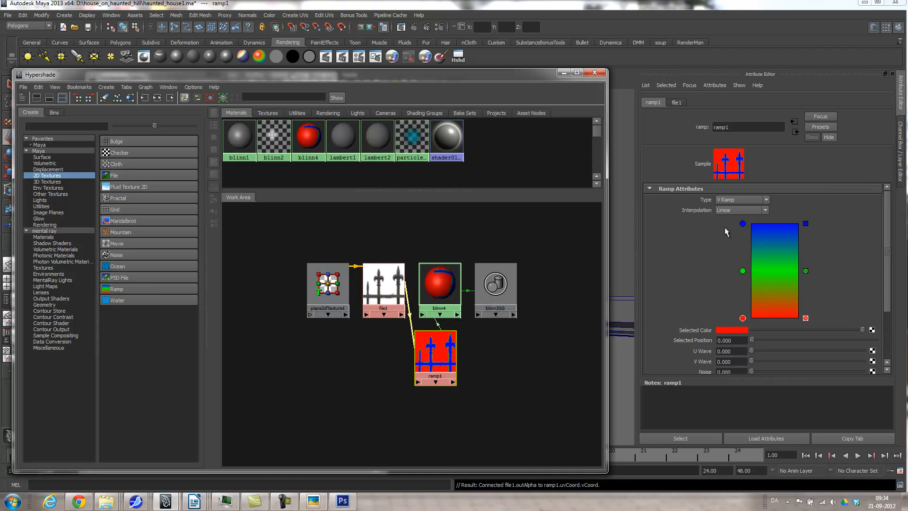
left_click(742, 225)
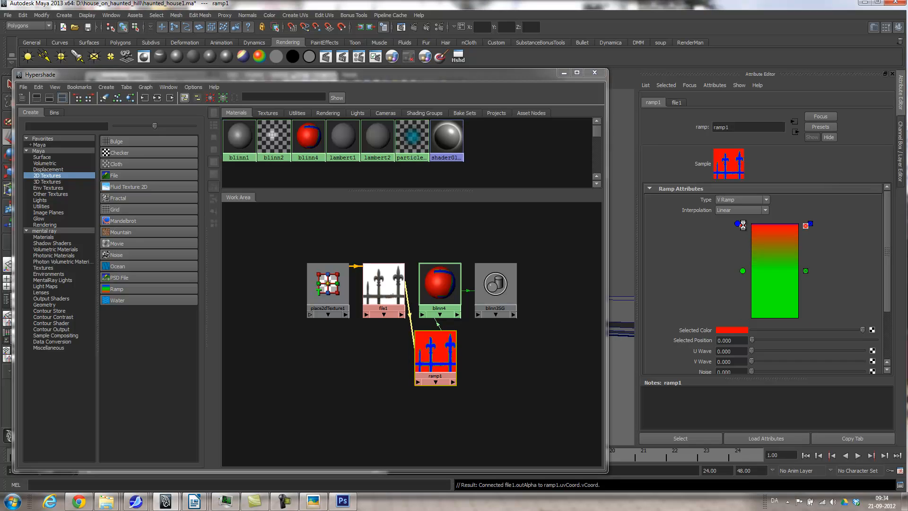
left_click(805, 226)
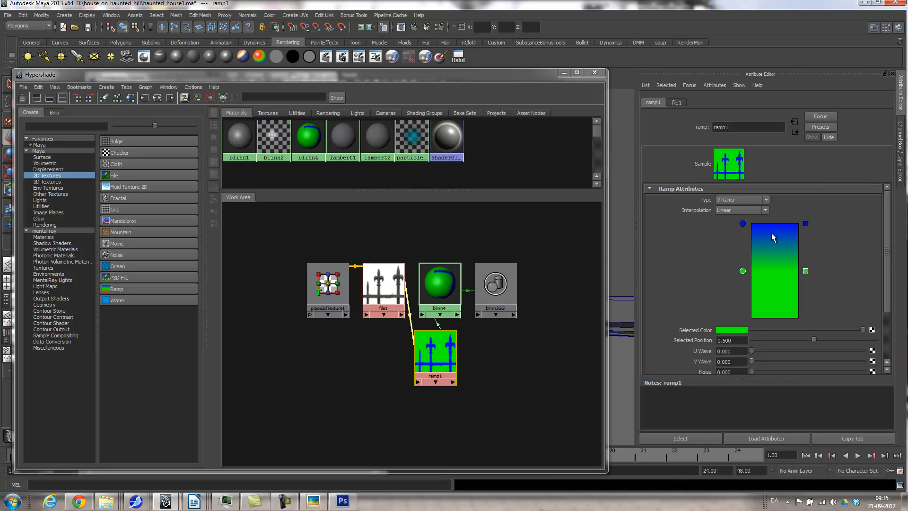
left_click(743, 225)
left_click_drag(842, 331, 752, 332)
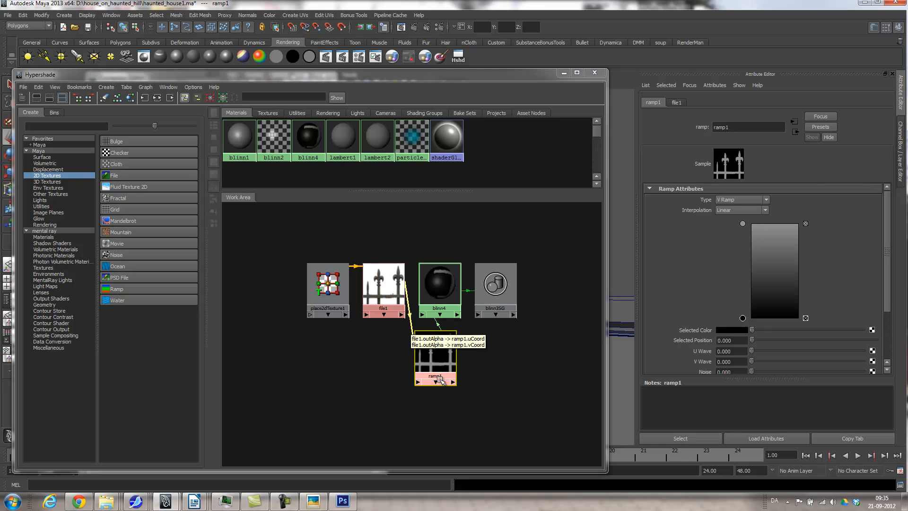
Connect the ramp to the Blinn material's specular color and reconnect the fence file to its color and transparency.
left_click(441, 287)
middle_click_drag(438, 363, 731, 333)
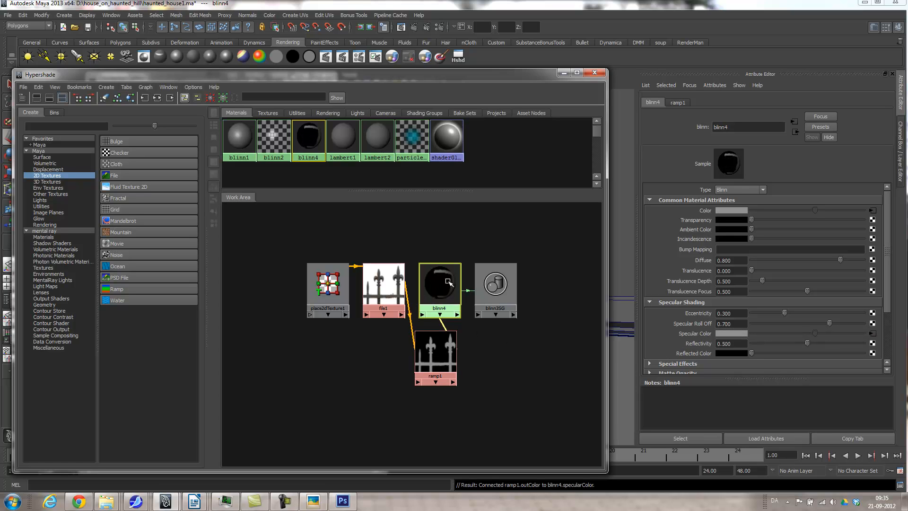
middle_click_drag(378, 289, 432, 288)
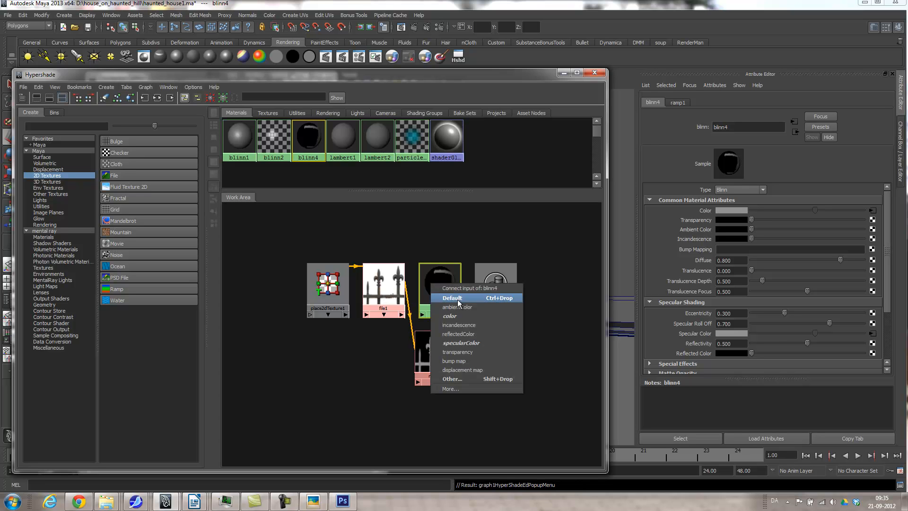
left_click(458, 311)
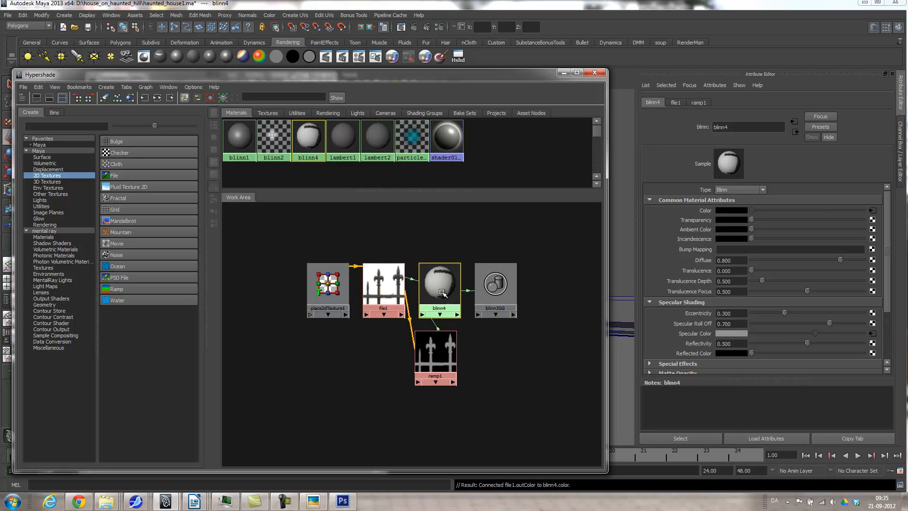
right_click(704, 212)
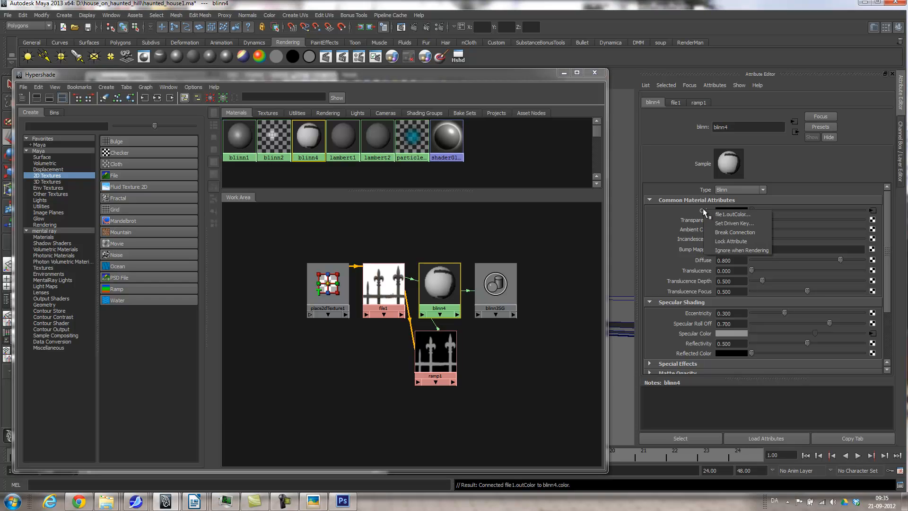
left_click(735, 232)
middle_click_drag(685, 209, 662, 220)
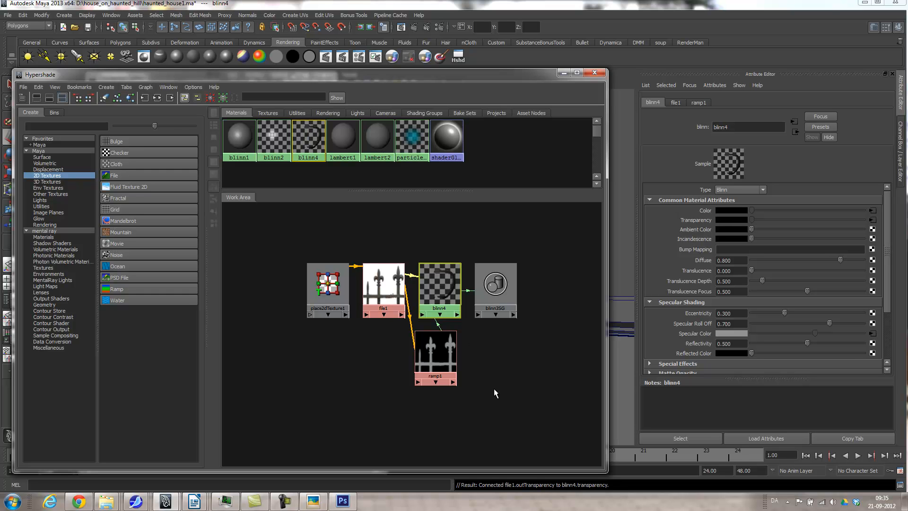
Check the railing's updated shading on the tower roof and close the Connection Editor.
left_click(563, 73)
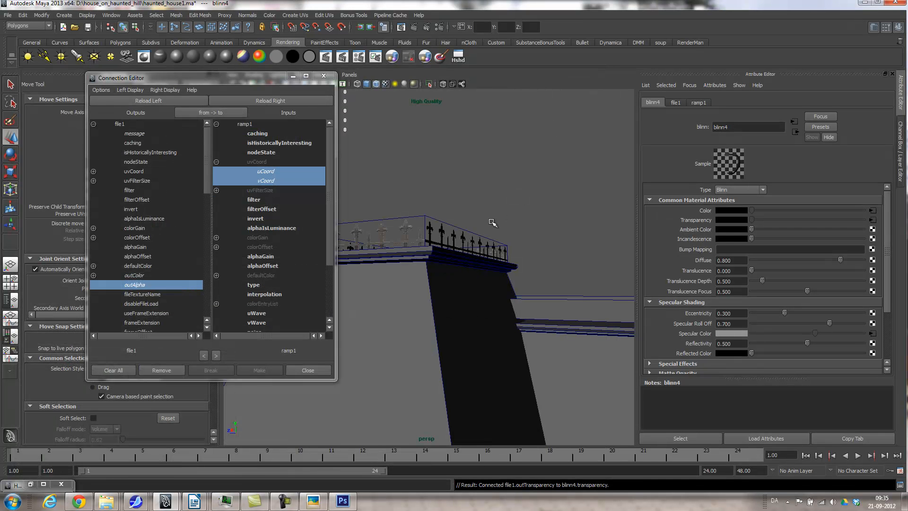
left_click_drag(461, 198, 385, 260, "alt")
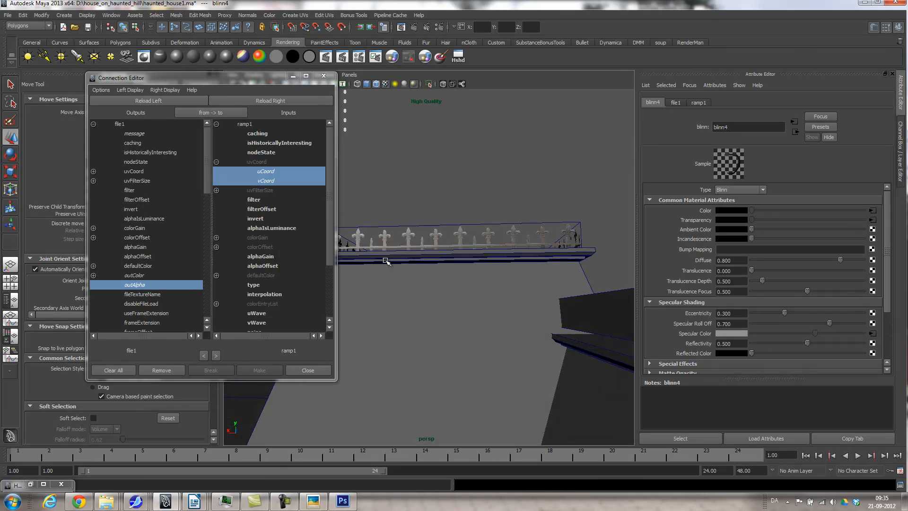
left_click(307, 370)
Bring the Hypershade back and connect the ramp to the Blinn material's bump mapping.
left_click(30, 483)
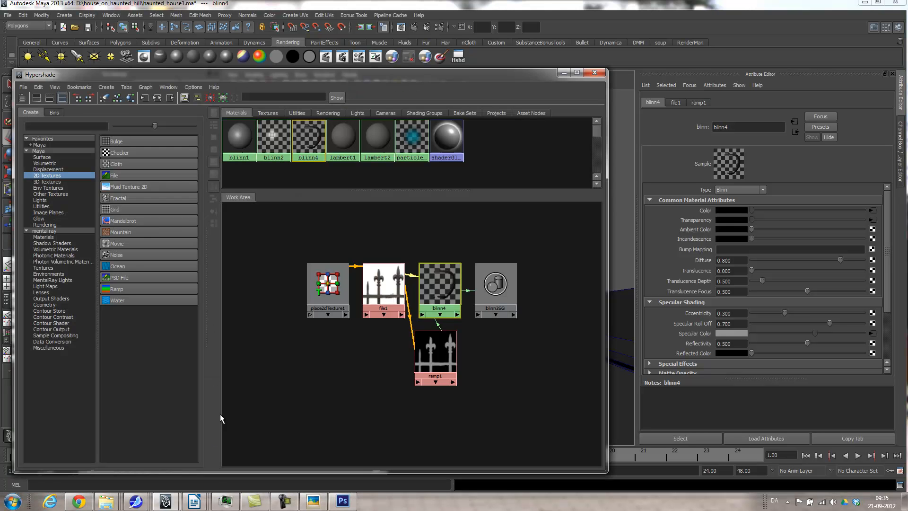
left_click(441, 359)
left_click(440, 310)
middle_click_drag(423, 359, 658, 332)
middle_click_drag(698, 253, 698, 254)
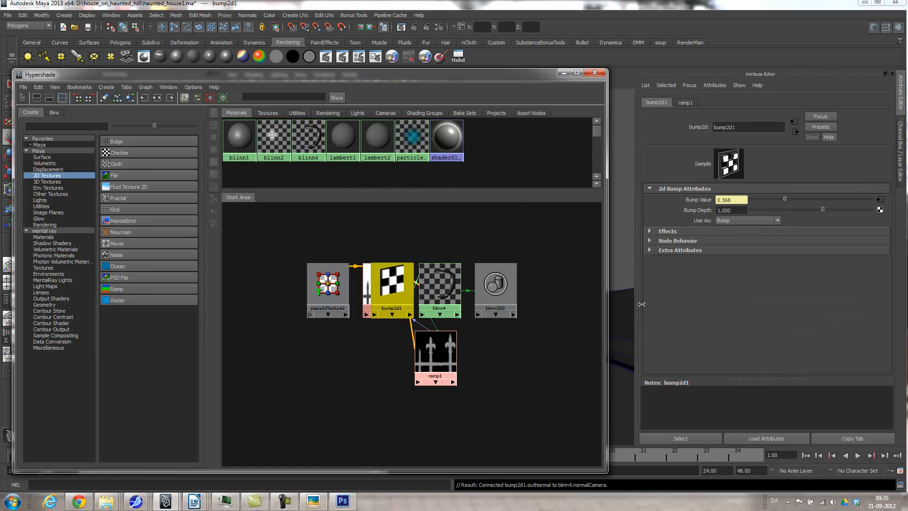
Examine the bump-mapped iron railing on the tower roof up close and from a distance.
left_click(562, 73)
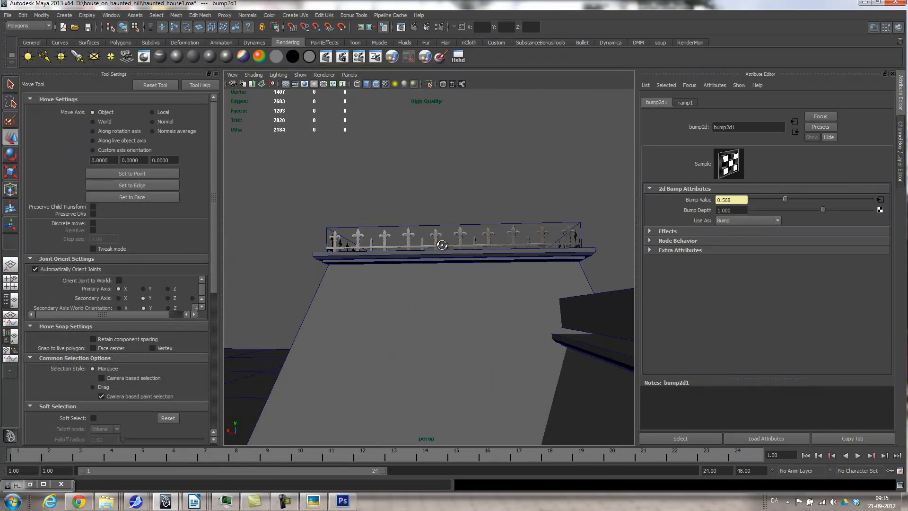
right_click_drag(440, 252, 591, 262, "alt")
mouse_move(592, 263)
left_mouse_down("alt")
mouse_move(563, 259)
mouse_move(599, 253)
mouse_move(575, 261)
left_mouse_up("alt")
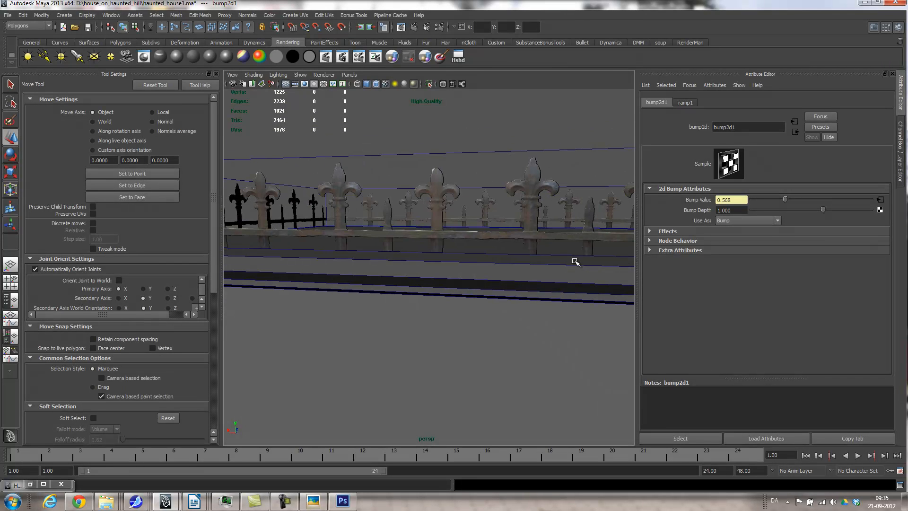
right_click_drag(516, 287, 437, 298, "alt")
left_click_drag(438, 299, 478, 309, "alt")
middle_click_drag(478, 310, 585, 288, "alt")
left_click_drag(585, 290, 534, 292, "alt")
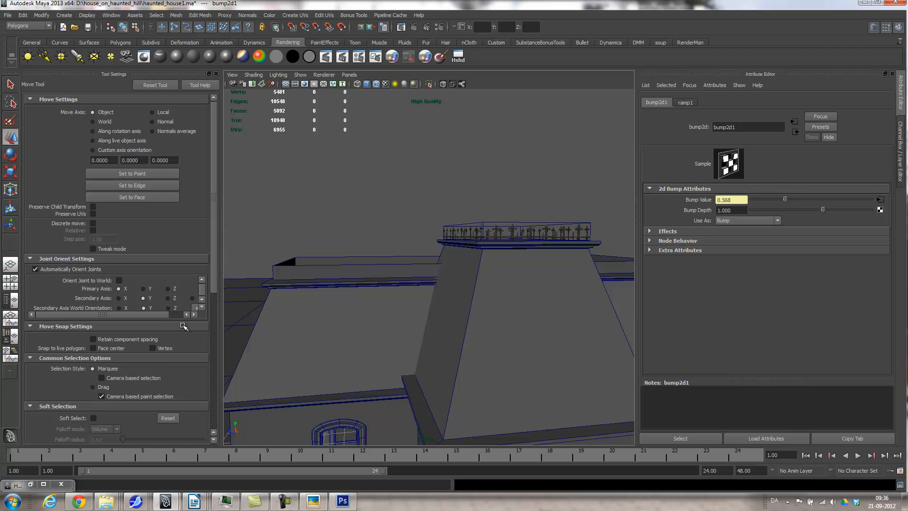
Apply Automatic Mapping to the long railing on the main roof and return to object selection.
left_click(383, 268)
right_click_drag(487, 307, 300, 295, "alt")
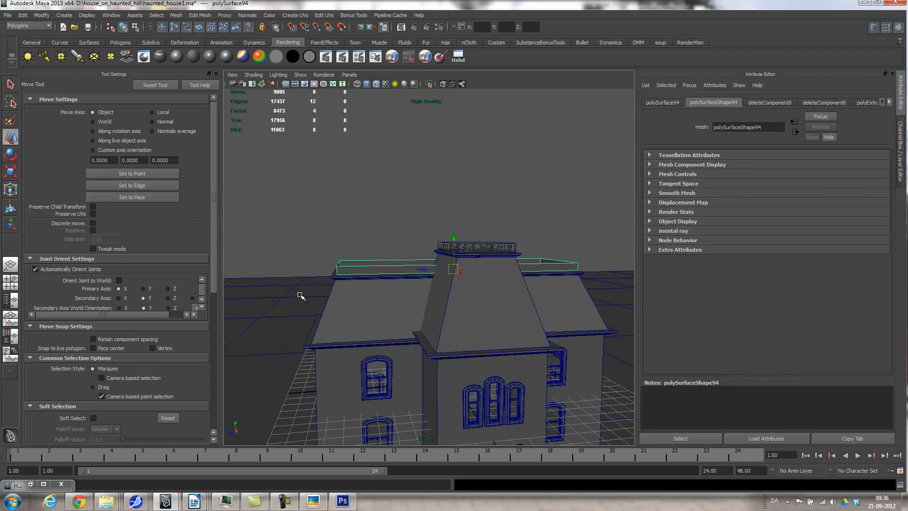
left_click(295, 16)
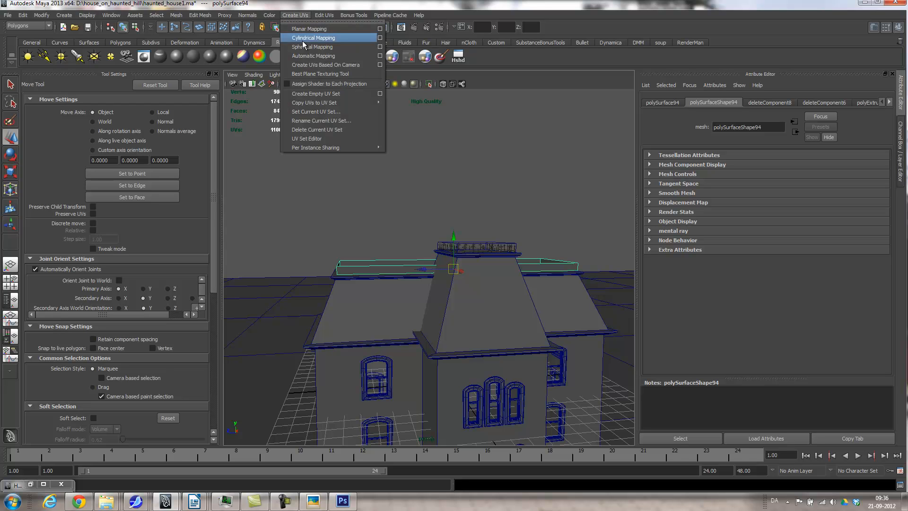
left_click(314, 56)
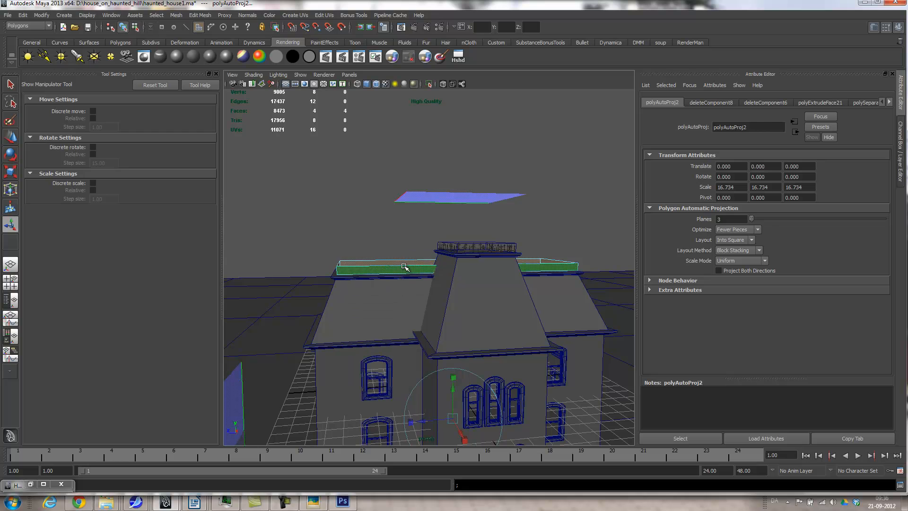
key("F8")
Open the UV Texture Editor and move and sew the main-roof railing's UVs along its vertical corner edges.
left_click(324, 15)
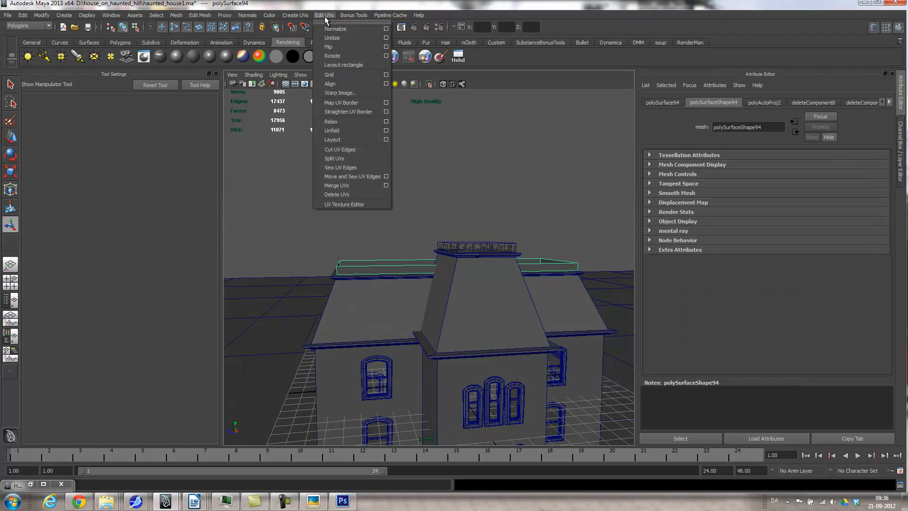
left_click(342, 204)
right_click_drag(474, 257, 508, 339, "alt")
middle_click_drag(448, 316, 532, 334, "alt")
right_click_drag(312, 301, 312, 278)
middle_click_drag(334, 323, 277, 352, "alt")
left_click(253, 307)
middle_click_drag(426, 360, 248, 365, "alt")
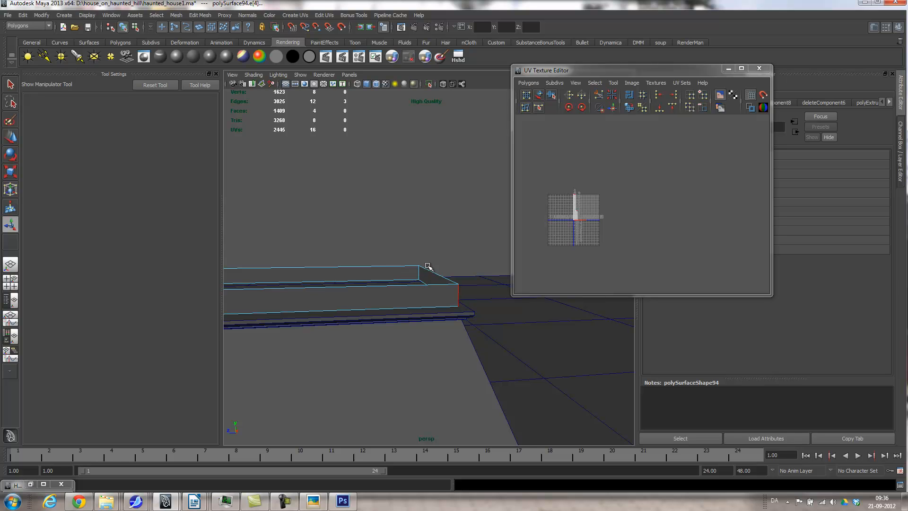
left_click(612, 109)
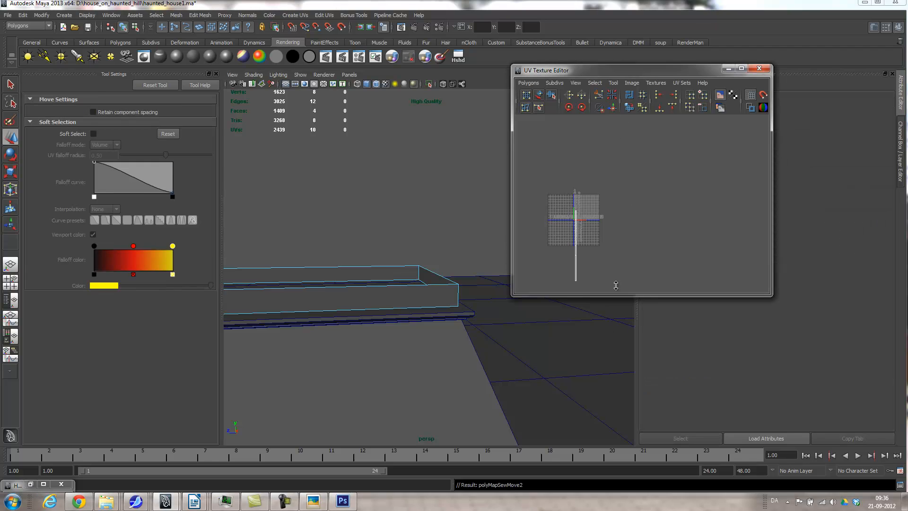
Select all UVs of the main-roof railing and rotate the shell to lie horizontally.
middle_click_drag(574, 260, 584, 215, "alt")
right_click_drag(591, 227, 629, 222)
left_click_drag(574, 183, 621, 264)
left_click(568, 108)
left_click(567, 108)
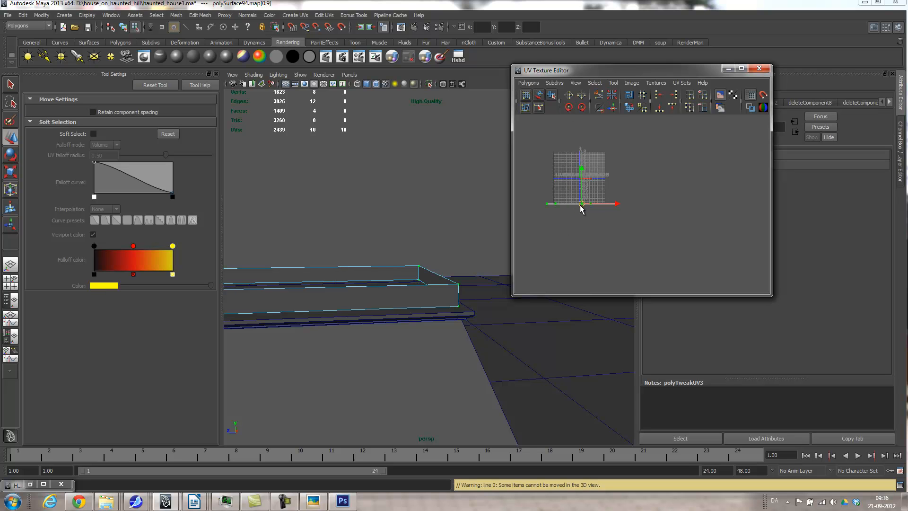
Move the railing's UV shell into the 0 to 1 texture square and scale it up until its height nearly fills the square.
left_click_drag(581, 205, 600, 167)
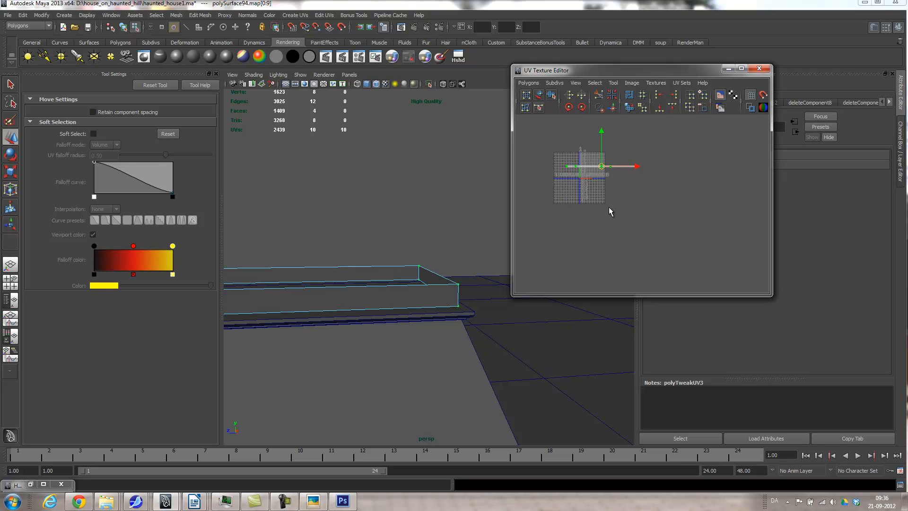
key("r")
middle_click_drag(590, 220, 664, 240)
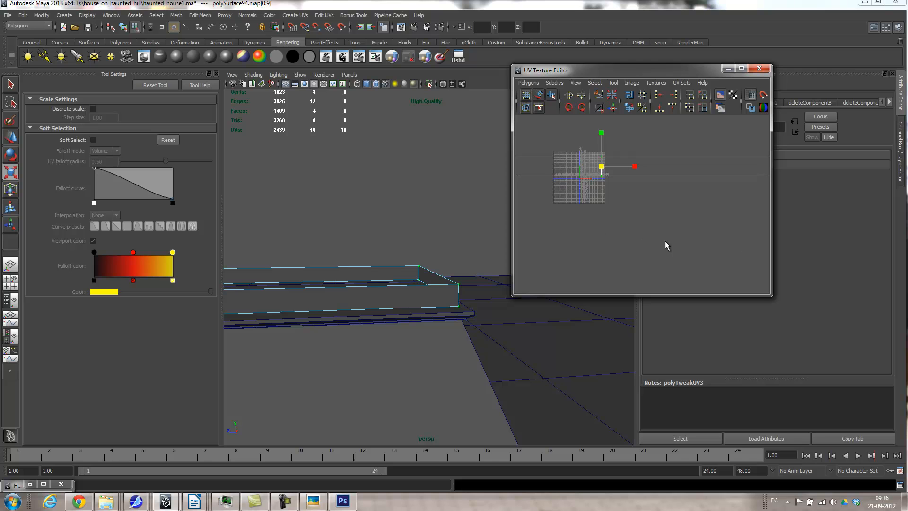
Assign the existing blinn4 fence material to the main-roof railing and inspect the fence texture up close.
right_click_drag(393, 296, 463, 461)
right_click_drag(363, 301, 435, 463)
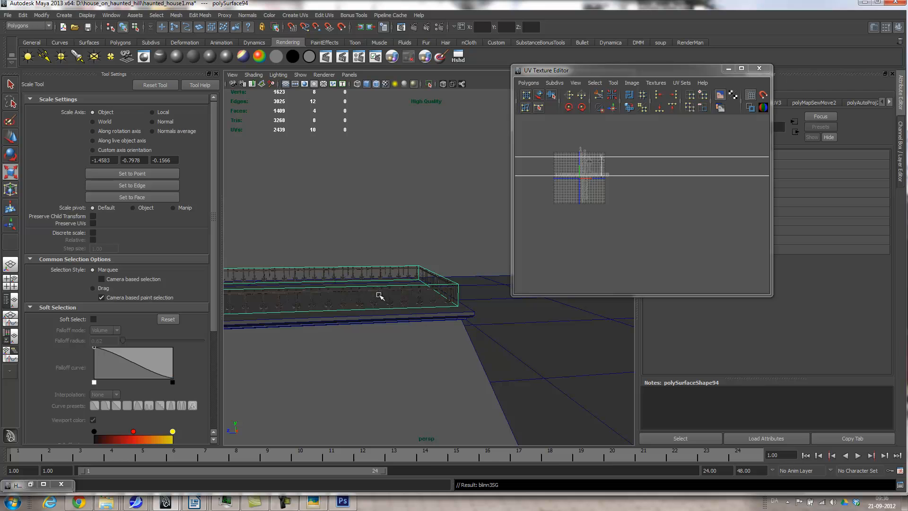
right_click_drag(332, 314, 397, 318, "alt")
left_click_drag(477, 286, 496, 279, "alt")
right_click_drag(495, 279, 516, 372, "alt")
middle_click_drag(516, 373, 393, 325, "alt")
right_click_drag(393, 324, 454, 328, "alt")
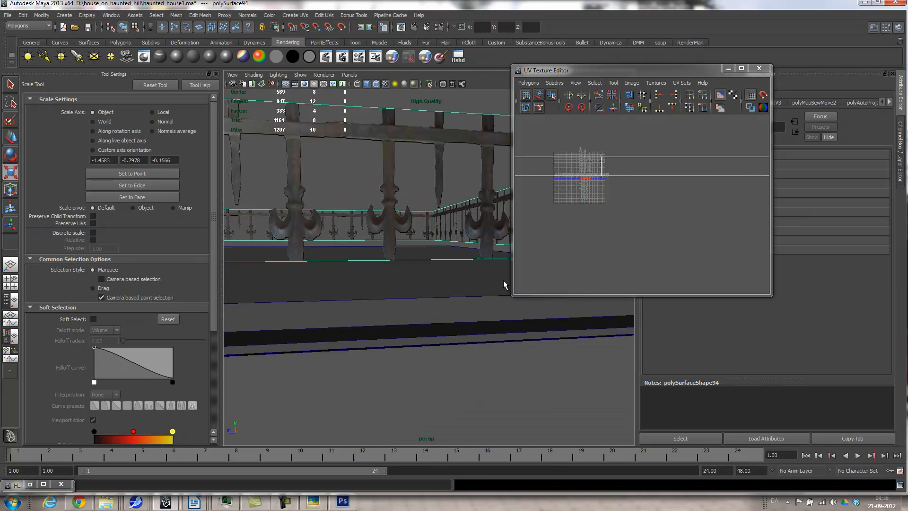
Select all UVs of the main-roof railing and rotate the shell 180 degrees so the fence stands upright.
right_click_drag(602, 174, 629, 175)
left_click_drag(584, 140, 622, 208)
right_click_drag(604, 174, 628, 174)
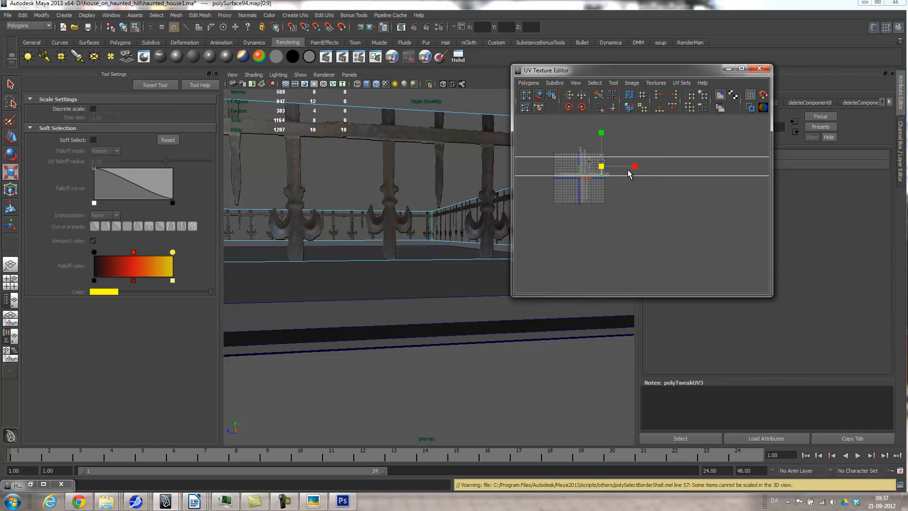
left_click(582, 108)
left_click(582, 108)
left_click(582, 108)
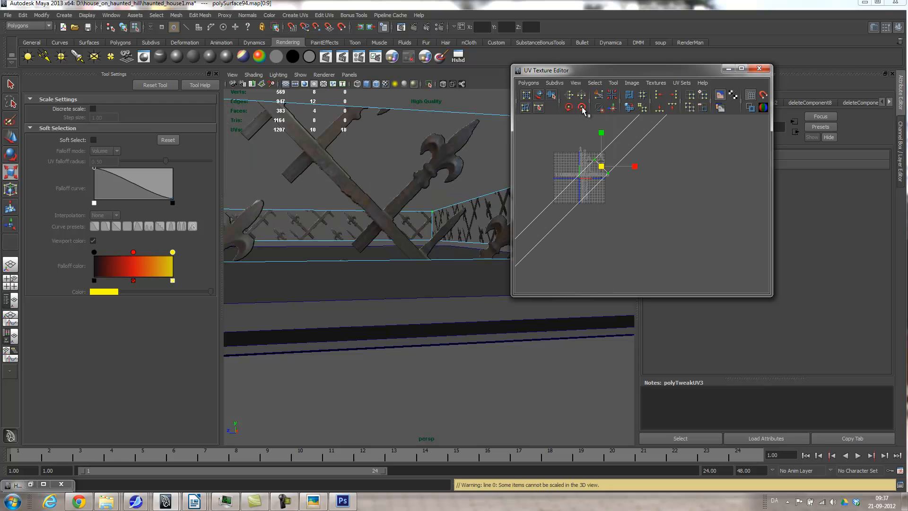
left_click(581, 108)
Scale the railing's UV shell slightly to the full texture height and move it up to align with the 0 to 1 range.
right_click_drag(611, 218, 709, 204, "alt")
middle_click_drag(614, 211, 656, 277, "alt")
right_click_drag(643, 269, 723, 260, "alt")
middle_click_drag(613, 247, 710, 243, "alt")
right_click_drag(710, 246, 770, 264, "alt")
left_click_drag(717, 185, 728, 188)
key("w")
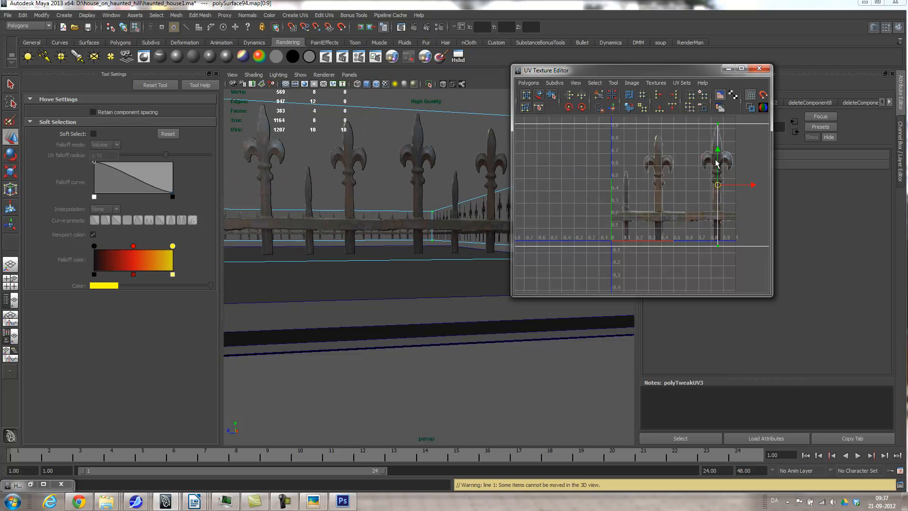
left_click_drag(717, 154, 717, 148)
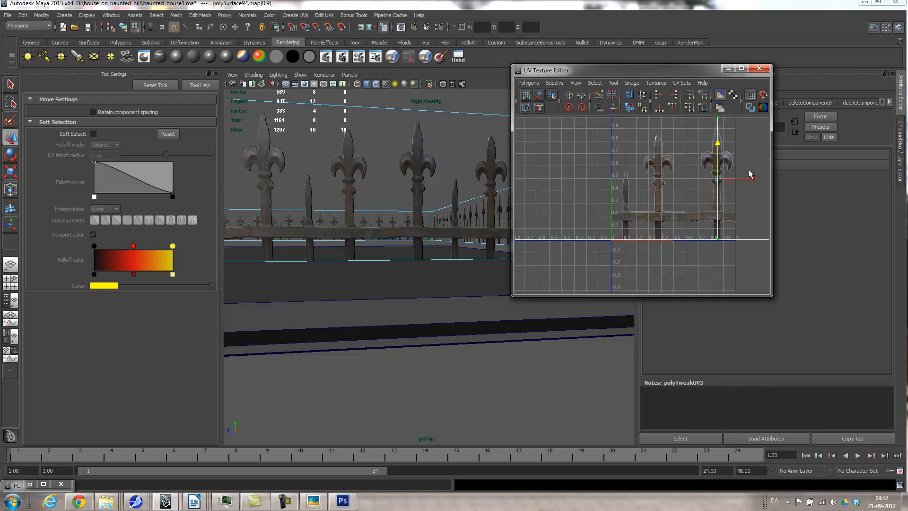
Move the UV shell horizontally onto the U origin and scale it horizontally to adjust the proportions of the fence pickets.
left_click_drag(752, 181, 647, 176)
middle_click(407, 235)
middle_click_drag(379, 226, 408, 267, "alt")
right_click_drag(452, 322, 393, 315, "alt")
middle_click_drag(393, 316, 431, 274, "alt")
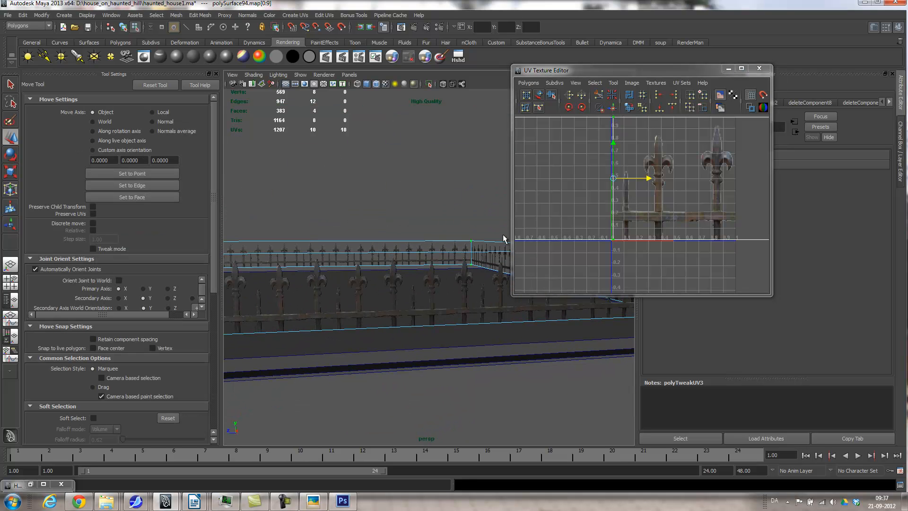
key("r")
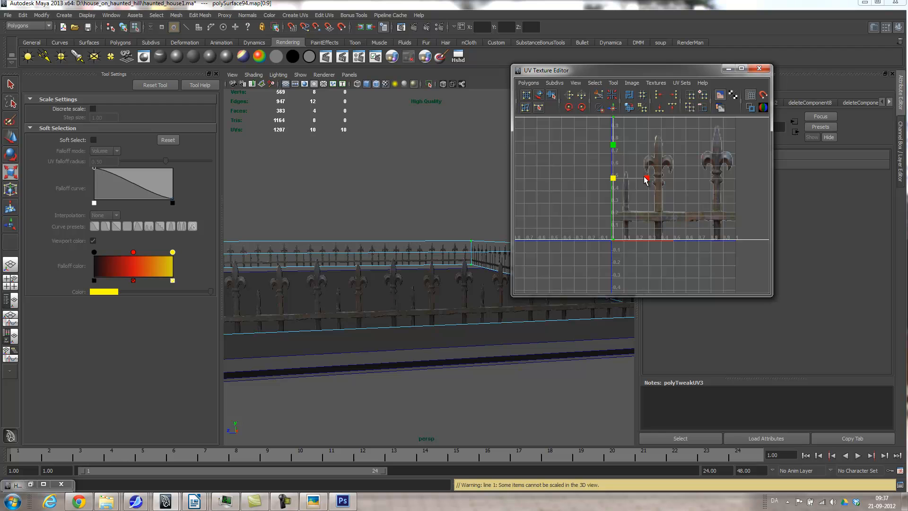
left_click_drag(644, 180, 633, 181)
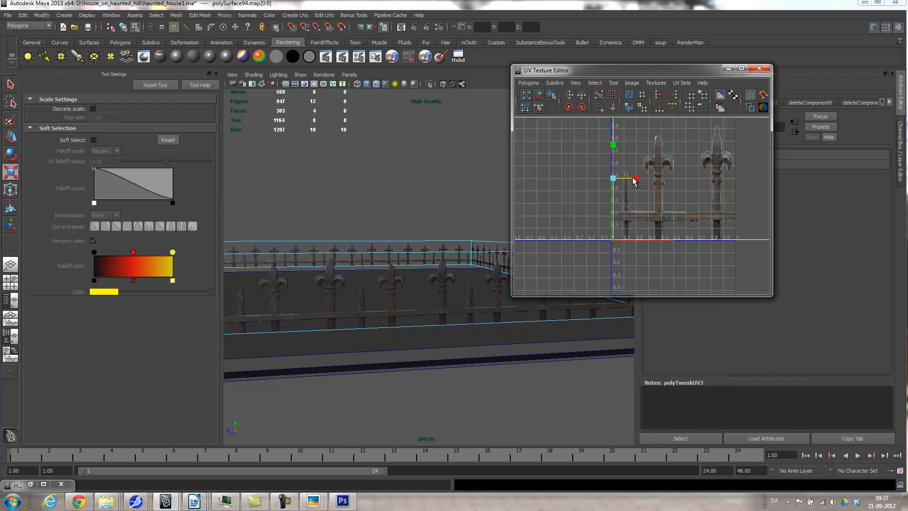
middle_click_drag(409, 231, 246, 238, "alt")
left_click_drag(399, 266, 427, 270, "alt")
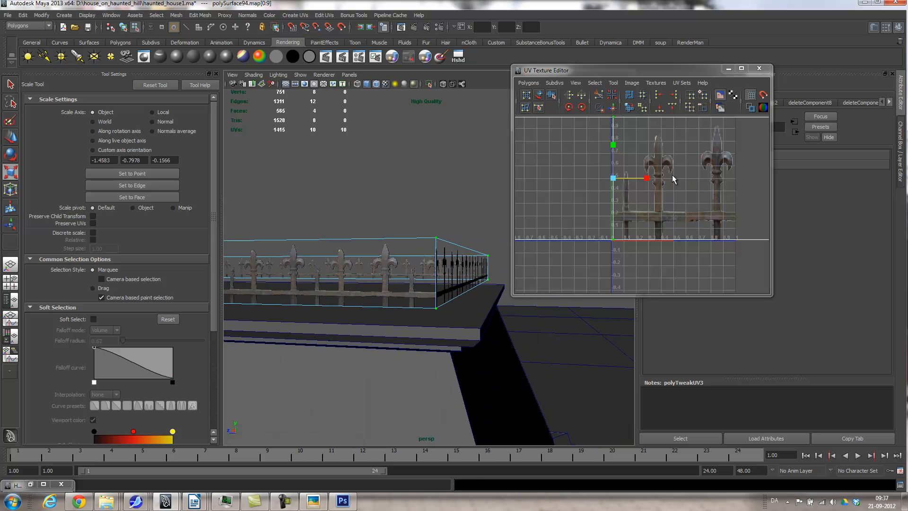
left_click_drag(644, 182, 644, 185)
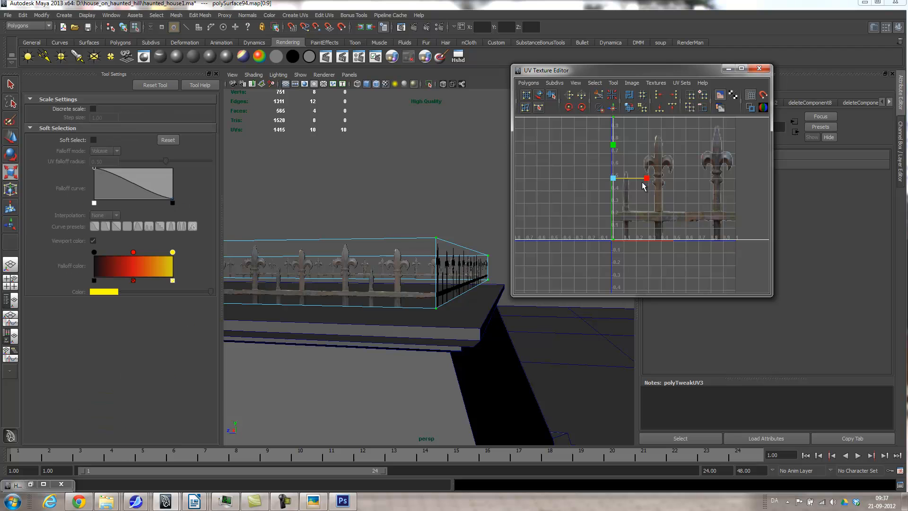
Select the two UVs at one railing corner and shift them horizontally to adjust where the fence pattern meets the corner.
middle_click_drag(608, 227, 709, 224, "alt")
right_click_drag(685, 237, 588, 219, "alt")
left_click_drag(449, 255, 441, 275, "alt")
left_click_drag(437, 242, 437, 242)
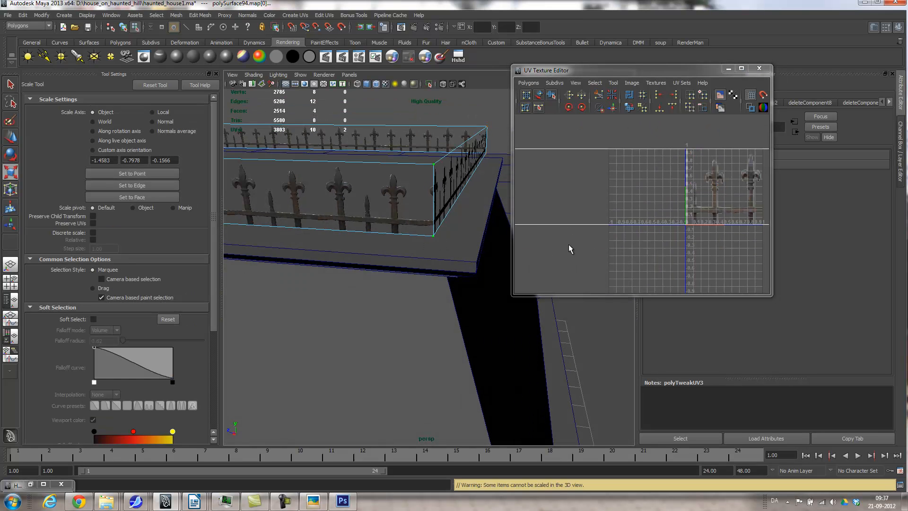
key("w")
key("f")
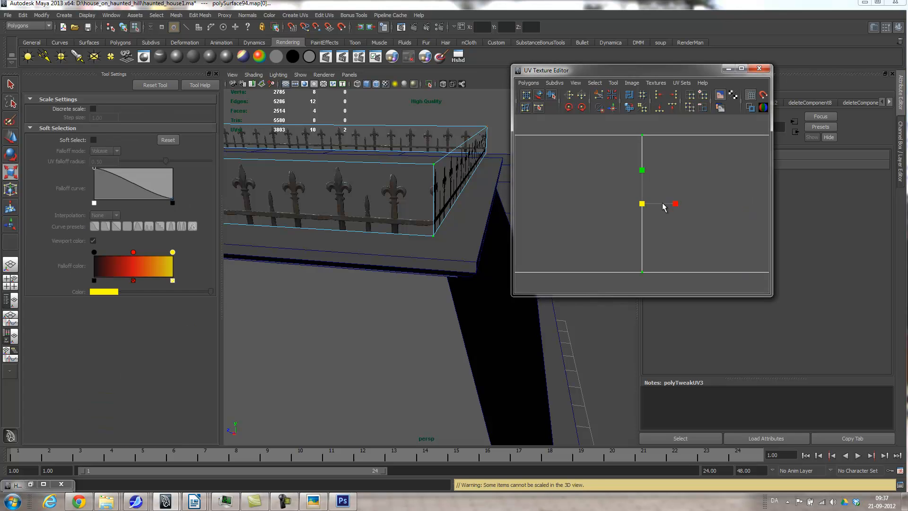
left_click_drag(673, 206, 651, 204)
Move both end edges of the railing's UV shell horizontally to fit the fence pattern on either side of the seam corner.
left_click_drag(415, 213, 249, 213, "alt")
middle_click_drag(243, 216, 255, 264, "alt")
left_click_drag(255, 263, 425, 243, "alt")
middle_click_drag(425, 243, 333, 257, "alt")
right_click_drag(680, 221, 698, 218, "alt")
left_click_drag(724, 170, 727, 251)
mouse_move(726, 251)
right_mouse_down("alt")
mouse_move(633, 215)
mouse_move(615, 228)
mouse_move(720, 247)
right_mouse_up("alt")
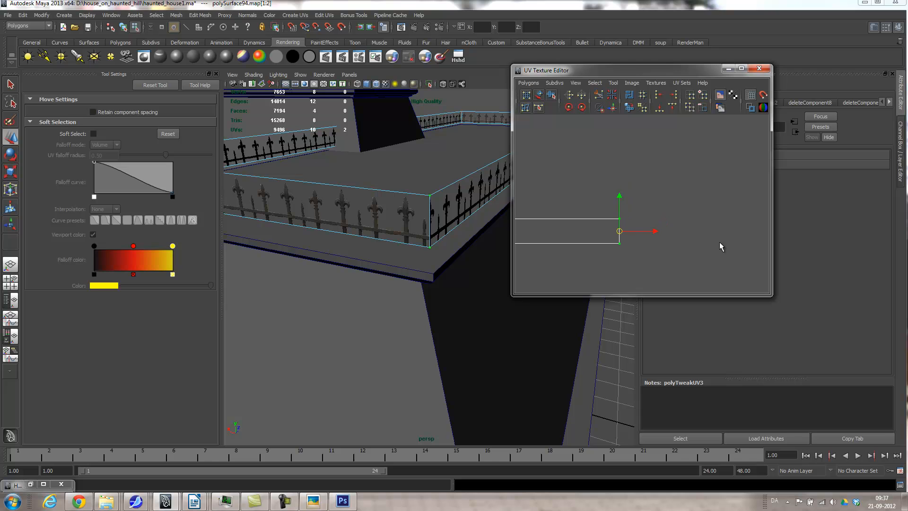
left_click_drag(657, 234, 652, 235)
right_click_drag(588, 258, 617, 242, "alt")
middle_click_drag(616, 243, 630, 251, "alt")
left_click_drag(560, 184, 594, 252)
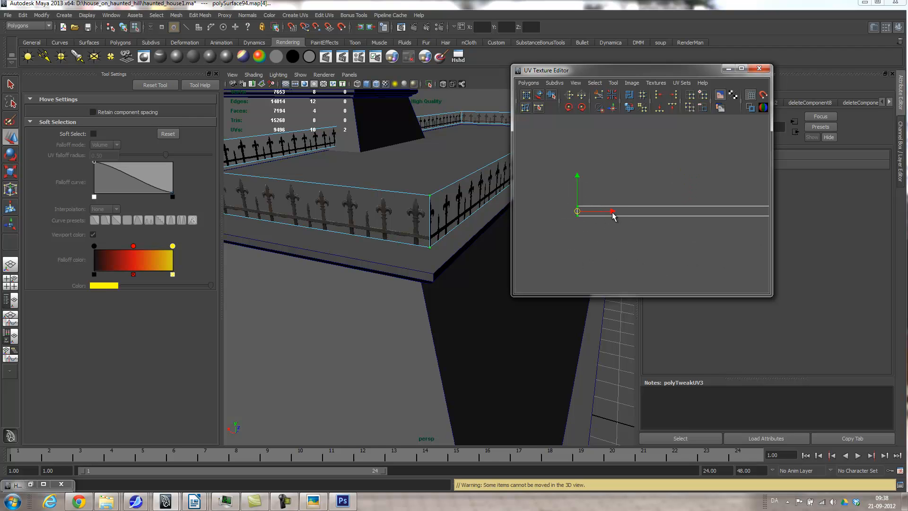
left_click_drag(611, 213, 609, 212)
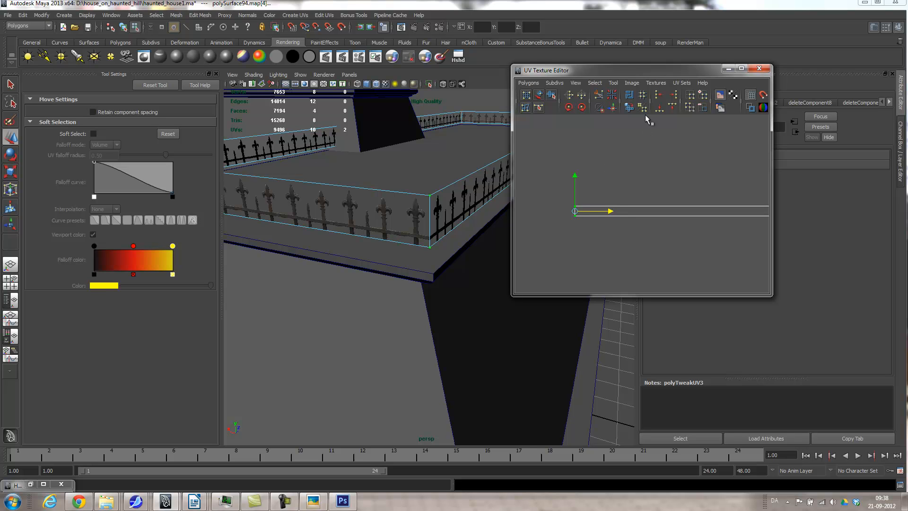
left_click(631, 83)
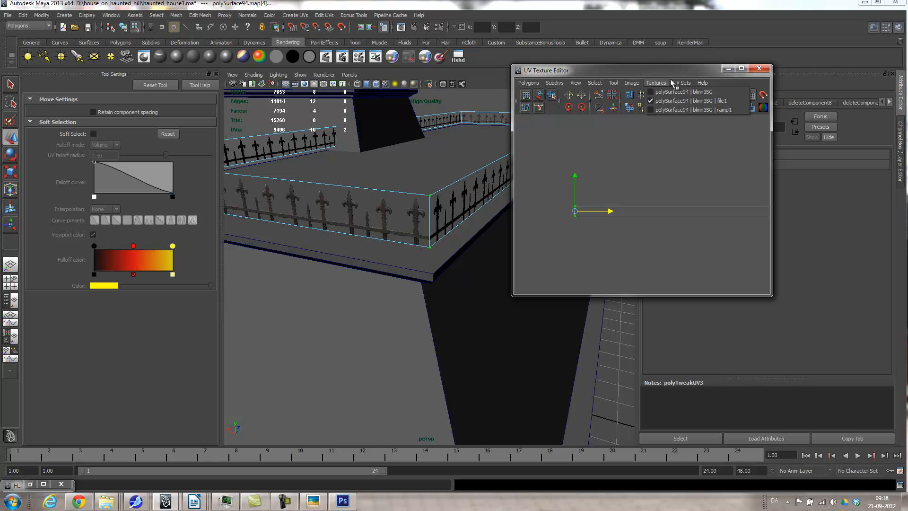
left_click(672, 82)
left_click(632, 83)
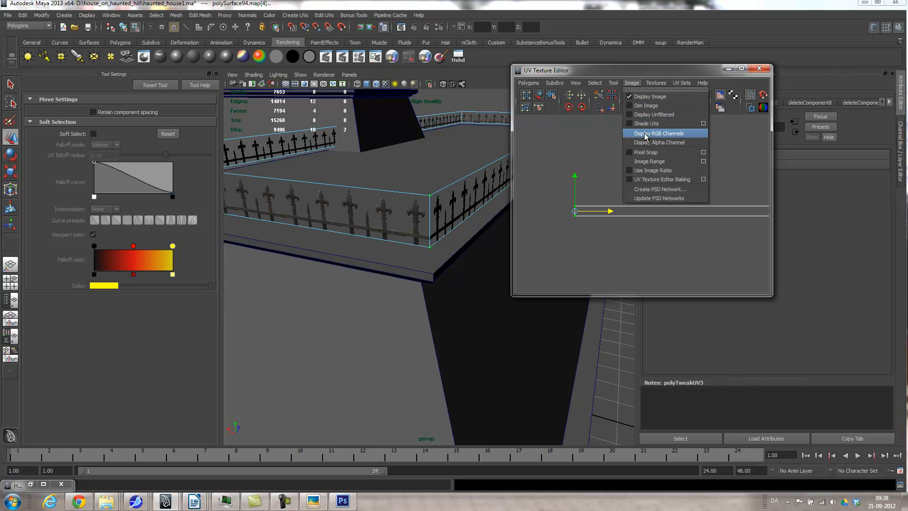
left_click(703, 161)
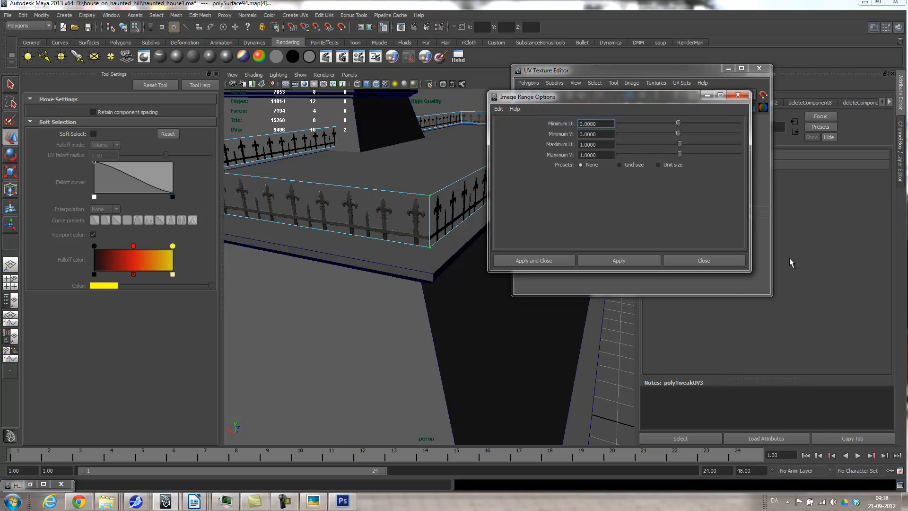
left_click(719, 260)
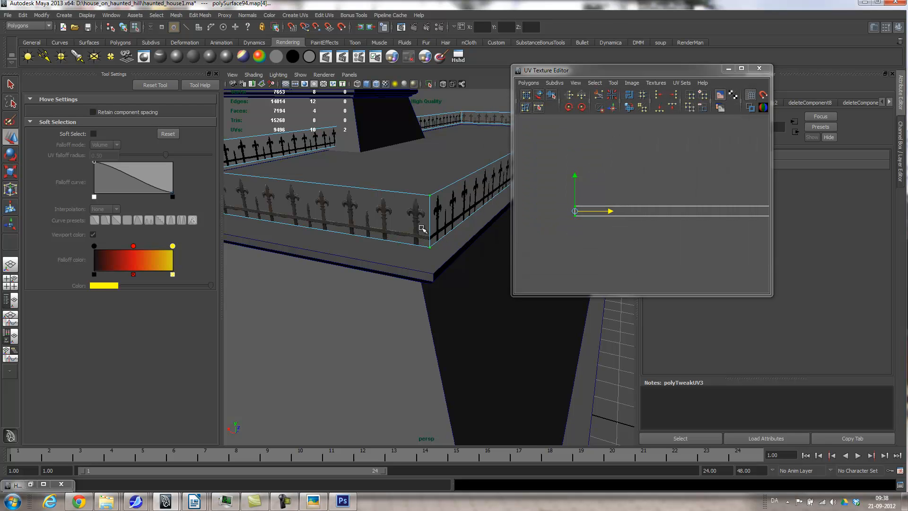
Inspect the fence texture at the railing's remaining corners and check the selected corner's UVs within the whole shell.
middle_click_drag(422, 274, 215, 279, "alt")
left_click_drag(467, 250, 322, 278, "alt")
middle_click_drag(470, 306, 197, 320, "alt")
right_click_drag(435, 355, 244, 365, "alt")
right_click_drag(352, 340, 567, 320, "alt")
right_click_drag(399, 330, 367, 309, "alt")
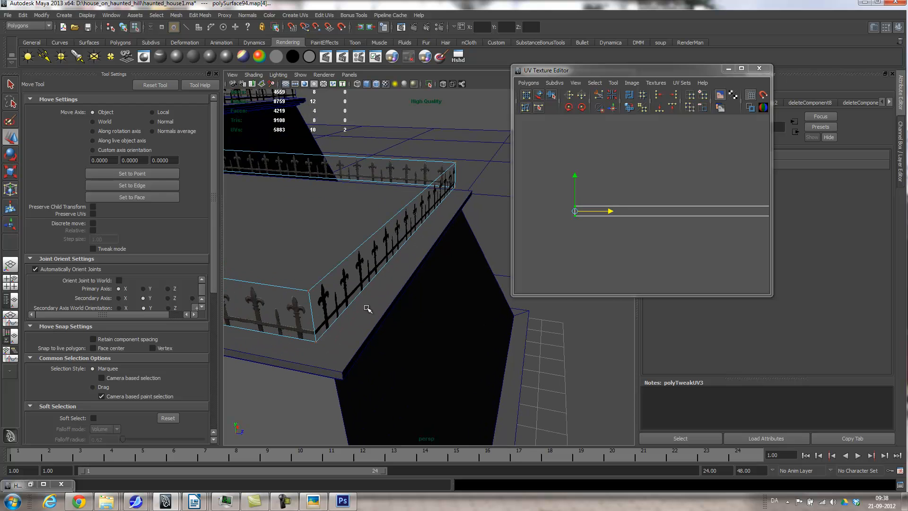
left_click_drag(420, 313, 387, 318, "alt")
middle_click_drag(515, 343, 274, 355, "alt")
left_click_drag(535, 342, 364, 341, "alt")
middle_click_drag(364, 341, 378, 345, "alt")
left_click_drag(378, 345, 473, 358, "alt")
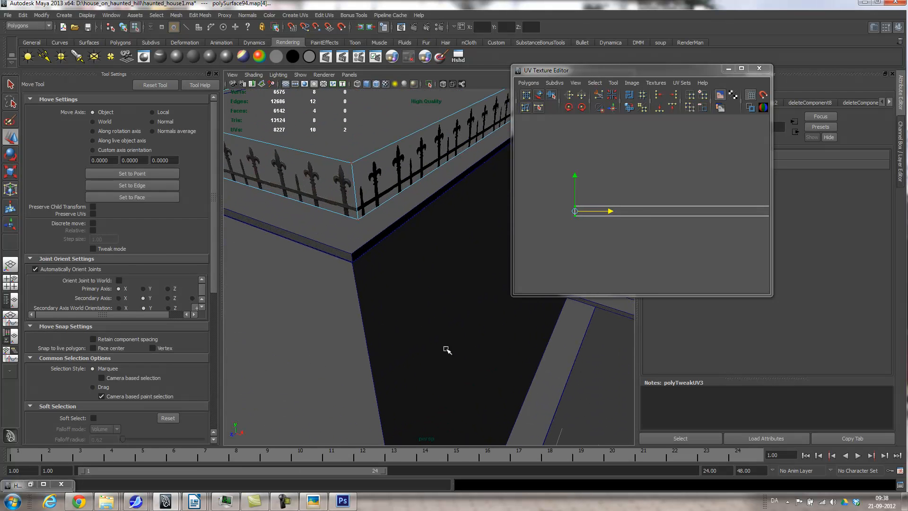
left_click_drag(338, 147, 375, 248)
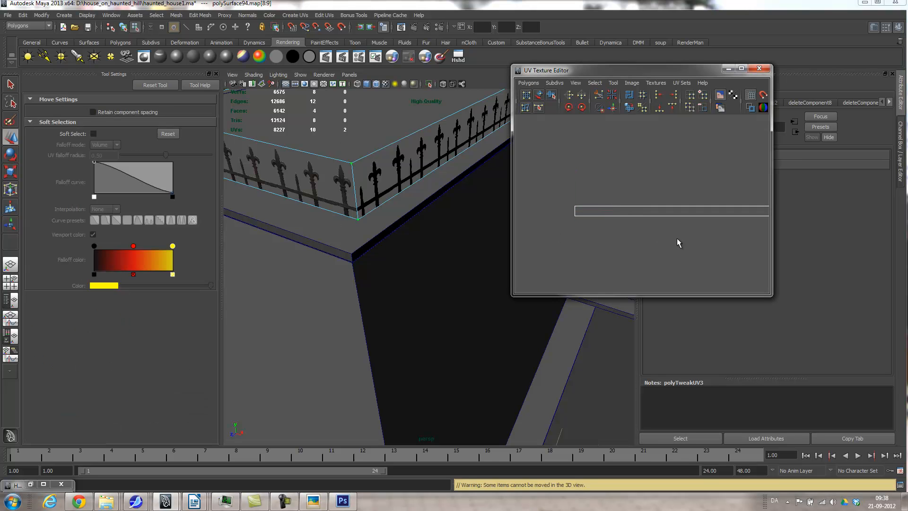
middle_click_drag(597, 240, 531, 243, "alt")
right_click_drag(531, 243, 695, 251, "alt")
middle_click_drag(694, 252, 640, 239, "alt")
right_click_drag(640, 240, 599, 240, "alt")
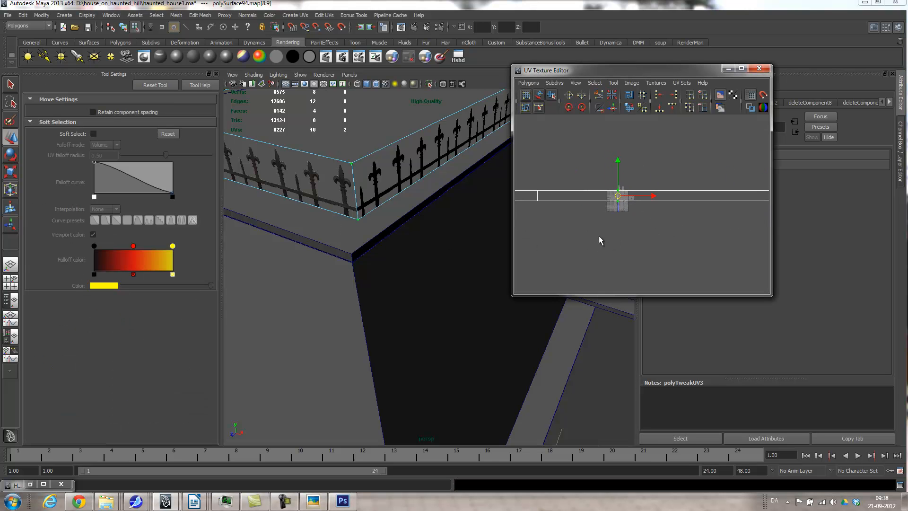
Close the UV Texture Editor, leave UV editing of the railing, and select the ground plane with the whole house in view.
left_click(759, 69)
right_click_drag(421, 194, 460, 259)
left_click_drag(460, 259, 357, 196, "alt")
right_click_drag(358, 196, 464, 280, "alt")
left_click_drag(464, 279, 429, 305, "alt")
right_click_drag(428, 305, 449, 308, "alt")
left_click_drag(450, 308, 514, 300, "alt")
left_click(582, 381)
left_click_drag(473, 371, 465, 350, "alt")
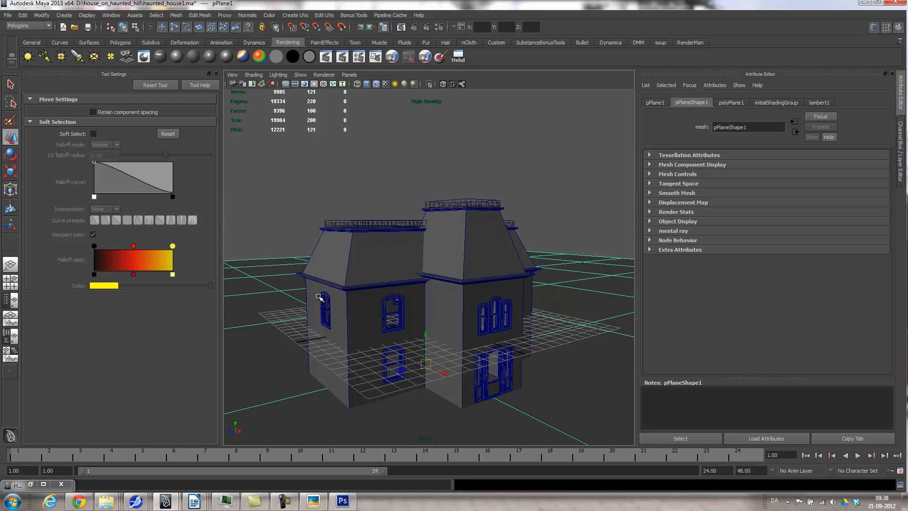
Compare the house with the reference photo P4010109.jpg in Picasa Photo Viewer, then examine the modelled roof railings up close in Maya.
left_click(313, 500)
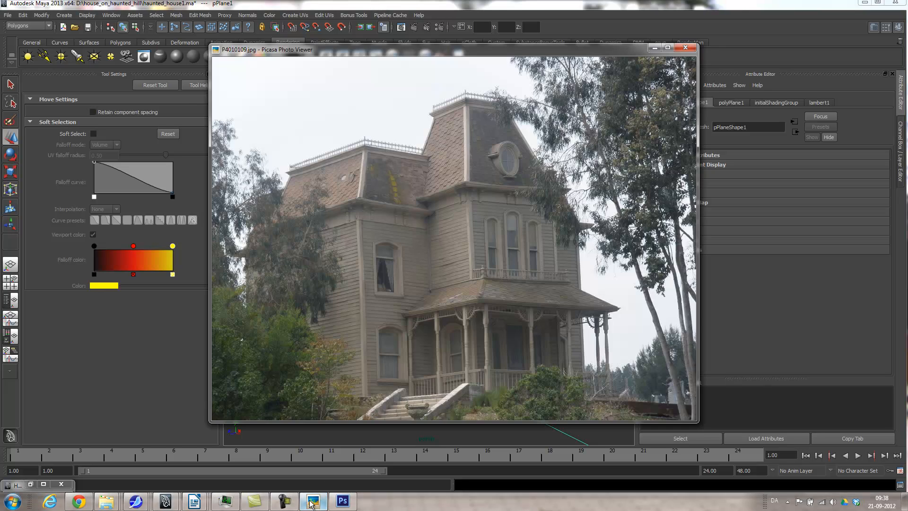
mouse_move(462, 304)
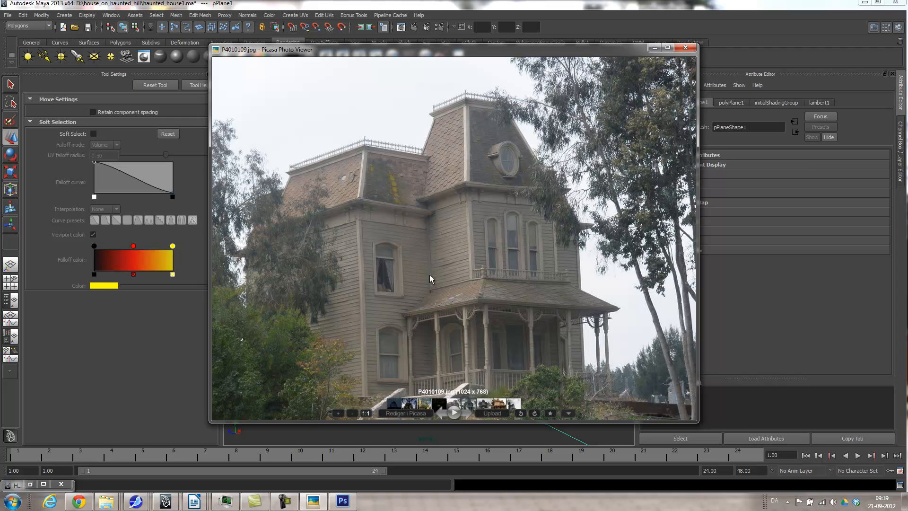
left_click(653, 49)
left_click_drag(460, 176, 415, 248, "alt")
right_click_drag(415, 247, 603, 266, "alt")
middle_click_drag(567, 254, 473, 324, "alt")
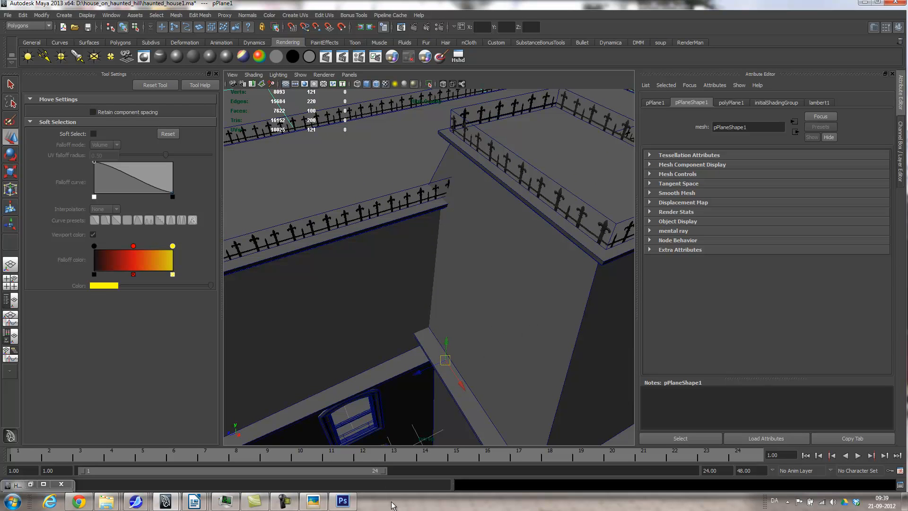